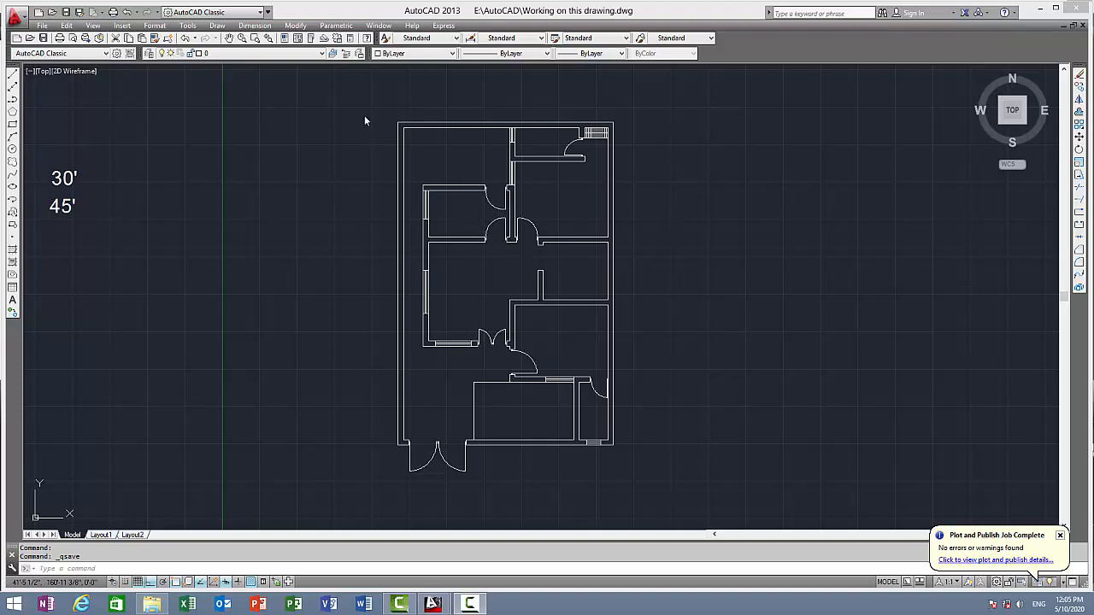
# Set the Standard text style's font to Arial with the Bold font style
pyautogui.click(158, 25)
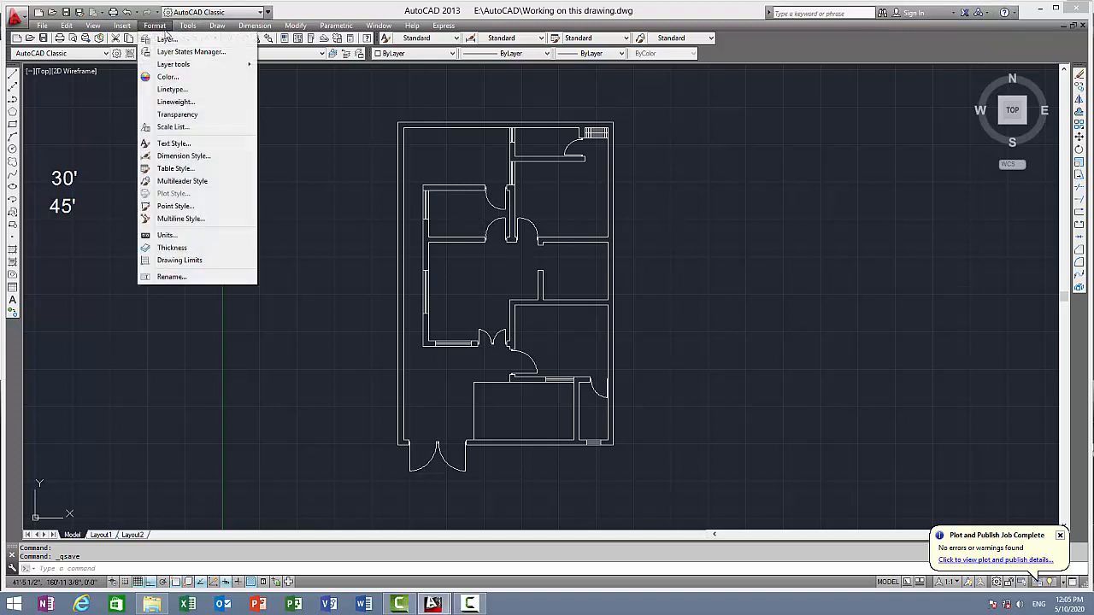
pyautogui.click(174, 142)
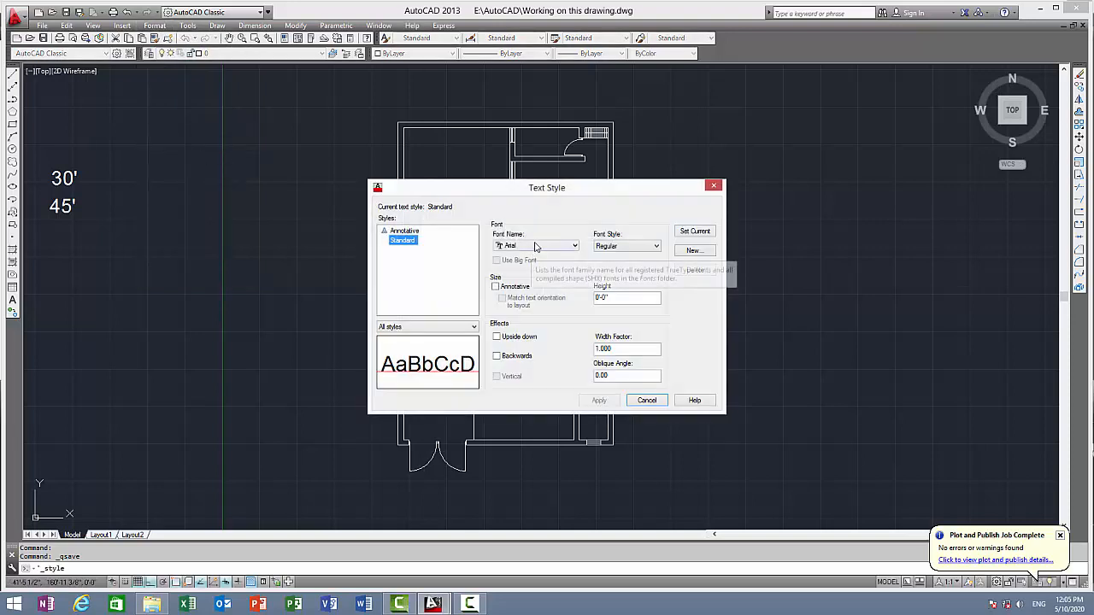
pyautogui.click(535, 246)
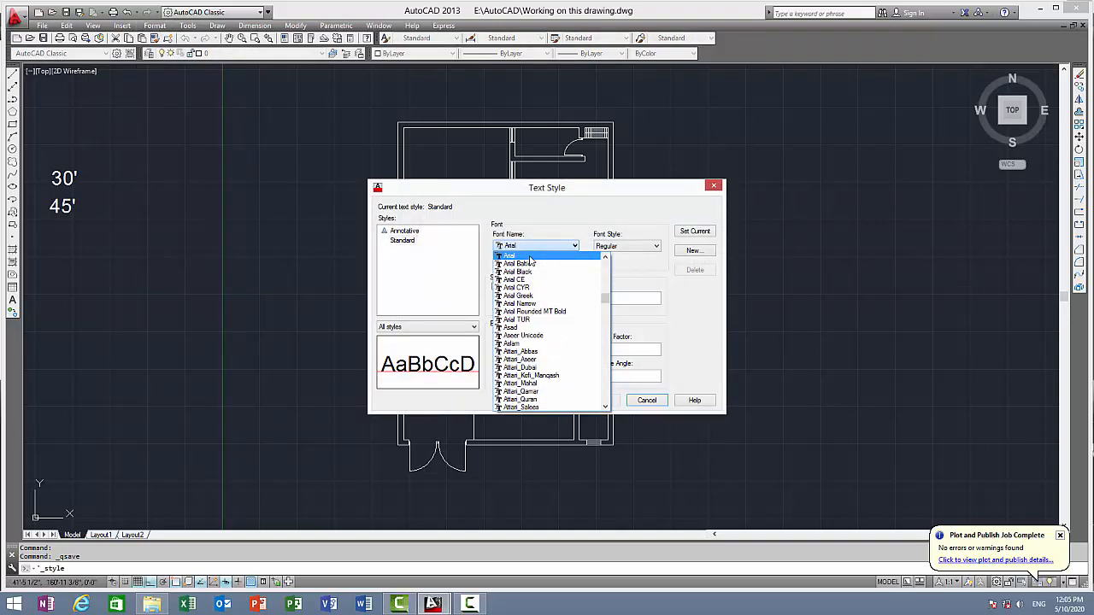
pyautogui.click(530, 257)
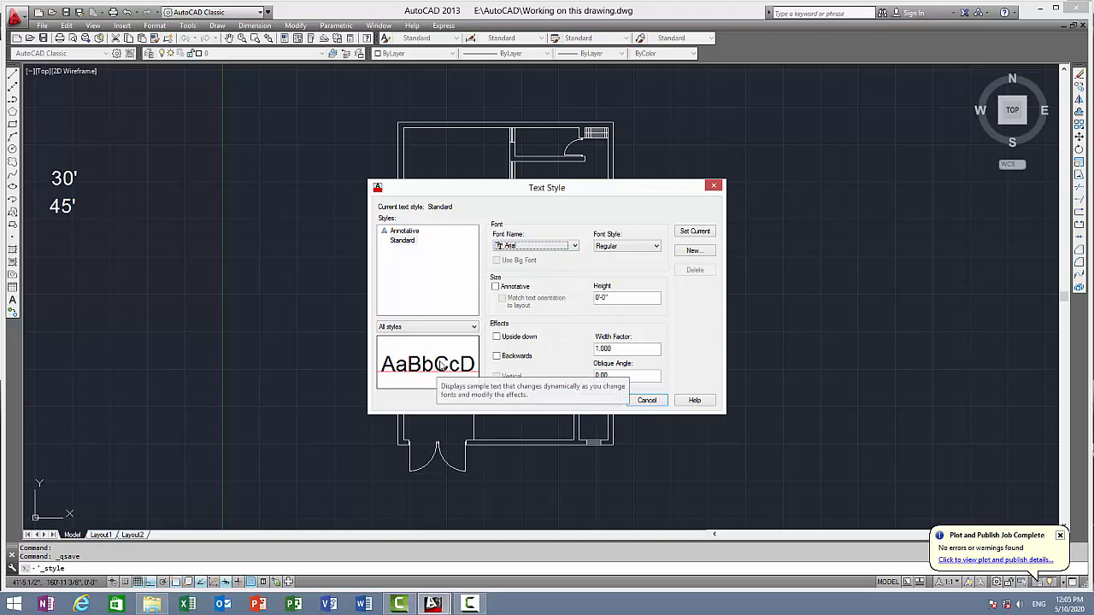
pyautogui.click(630, 250)
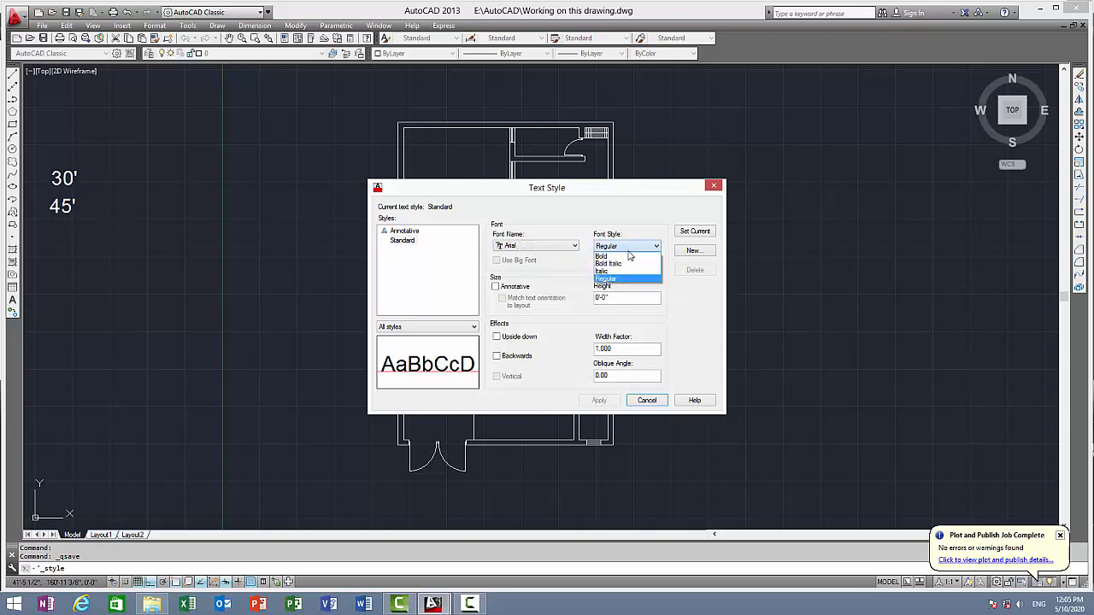
pyautogui.click(624, 258)
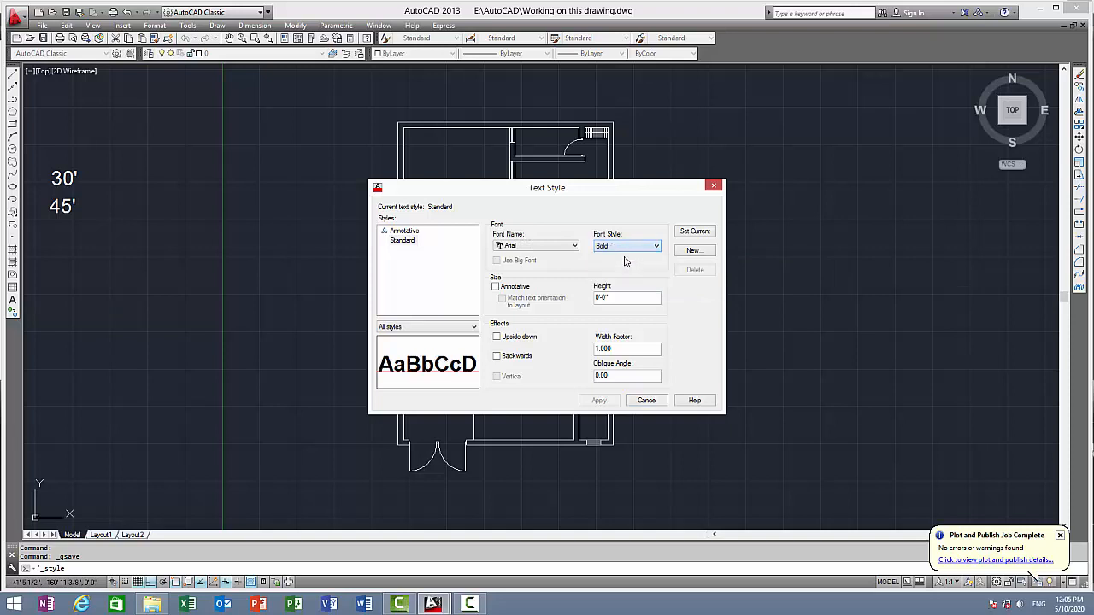
# Set the Standard text style's height to 1', make the style current and save its changes
pyautogui.moveTo(615, 296); pyautogui.dragTo(562, 297)
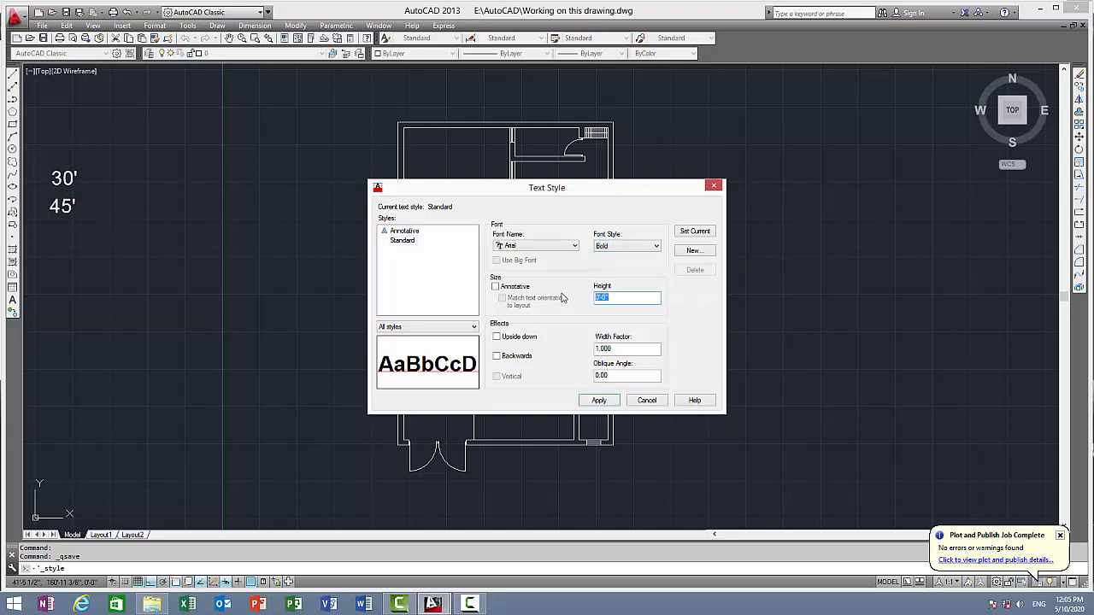
pyautogui.write("1'")
pyautogui.click(708, 232)
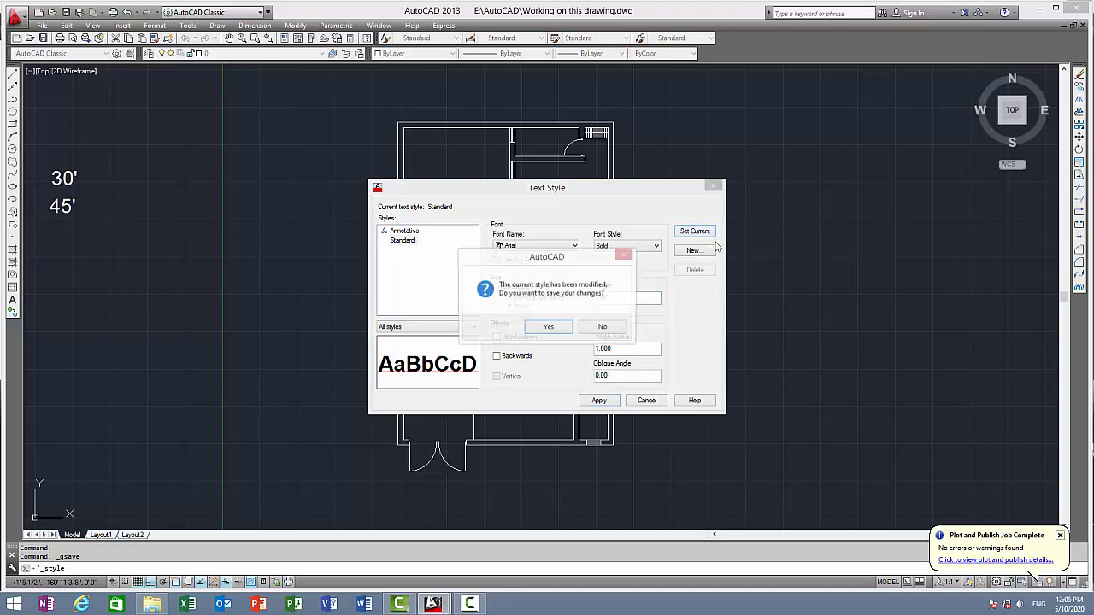
pyautogui.click(549, 329)
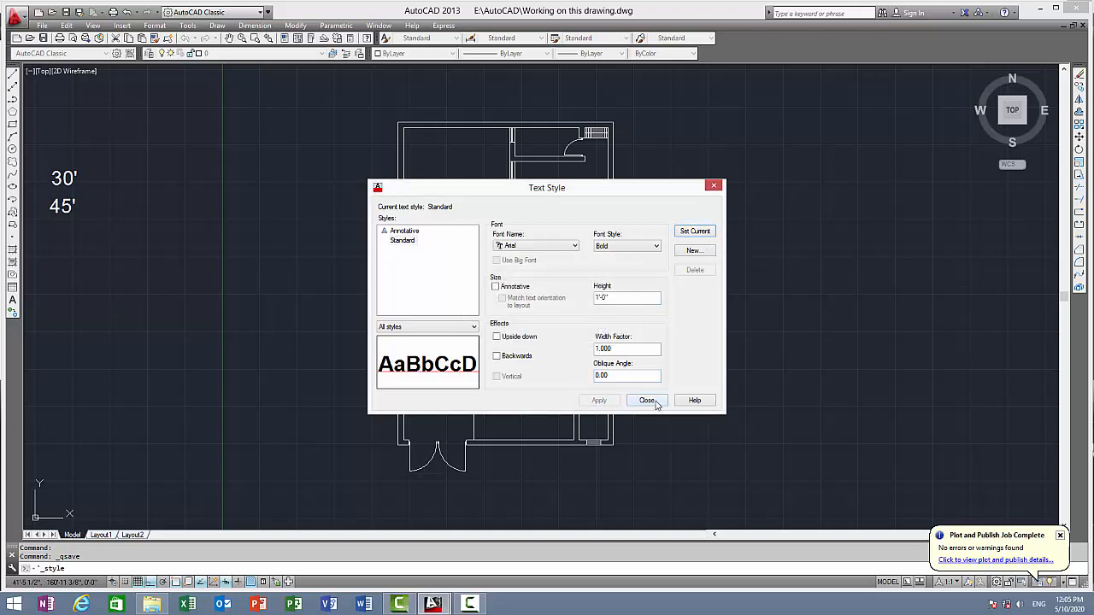
pyautogui.click(654, 403)
# Start single-line text in the empty area west of the floor plan at the default rotation and write "D 1"
pyautogui.scroll(2, 552, 205)
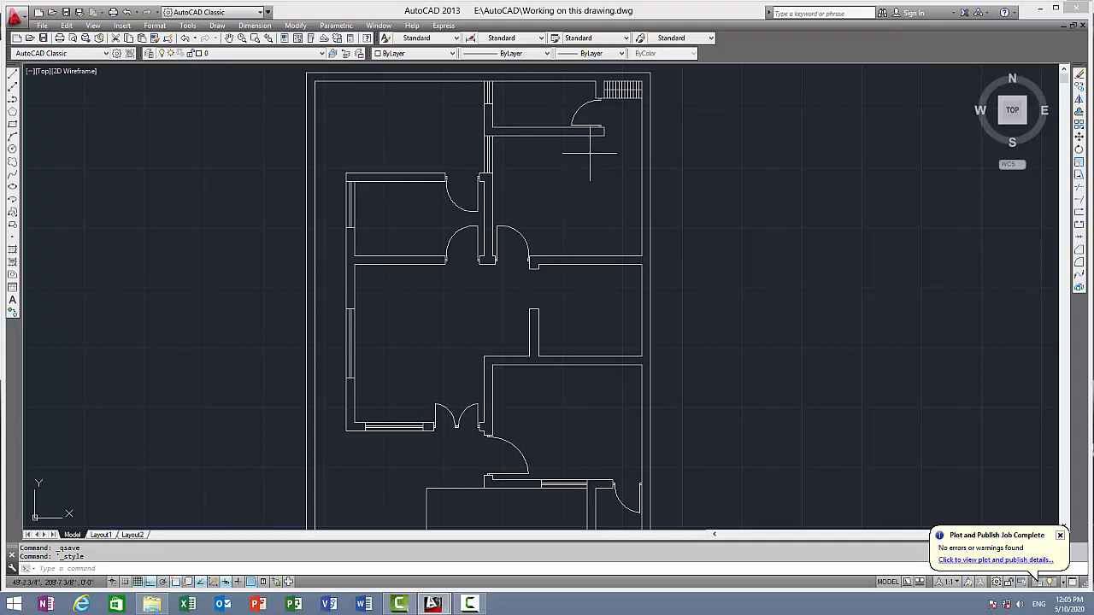
pyautogui.moveTo(599, 151); pyautogui.dragTo(619, 160, button='middle')
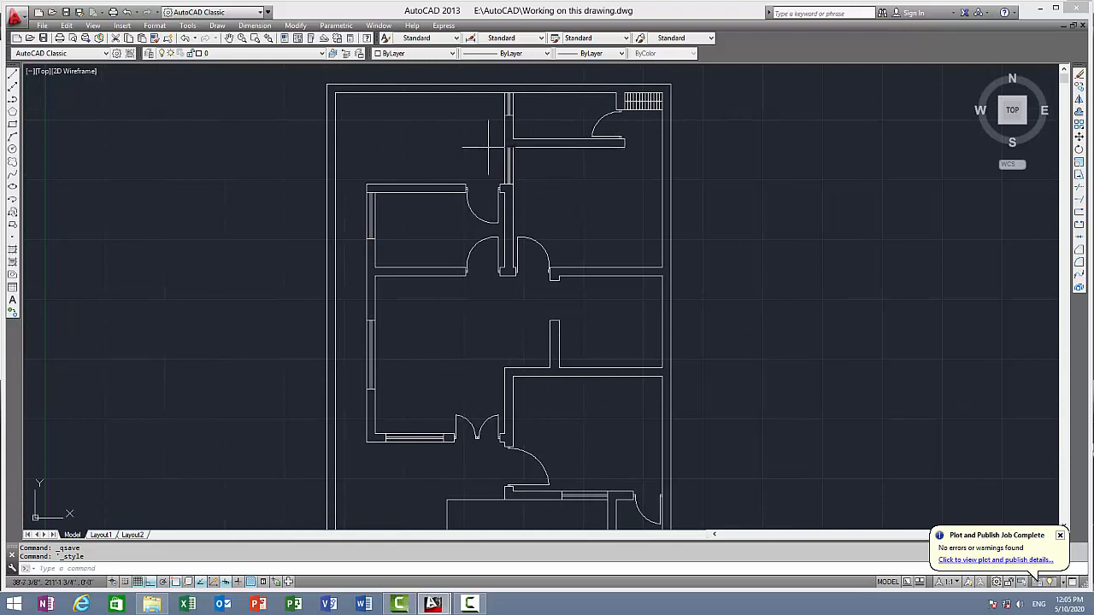
pyautogui.scroll(2, 464, 171)
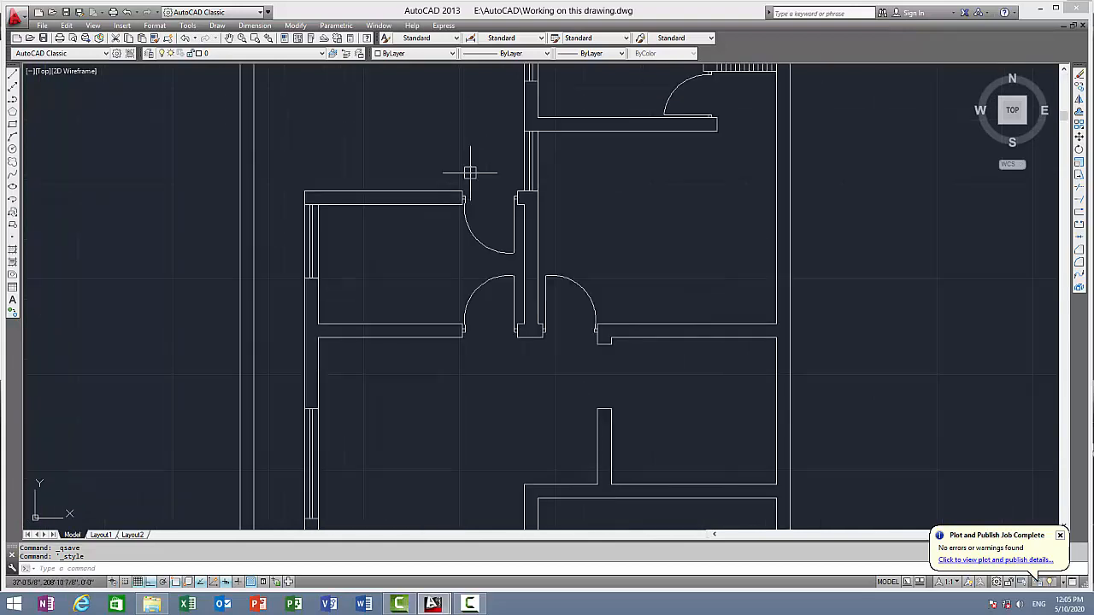
pyautogui.write('D')
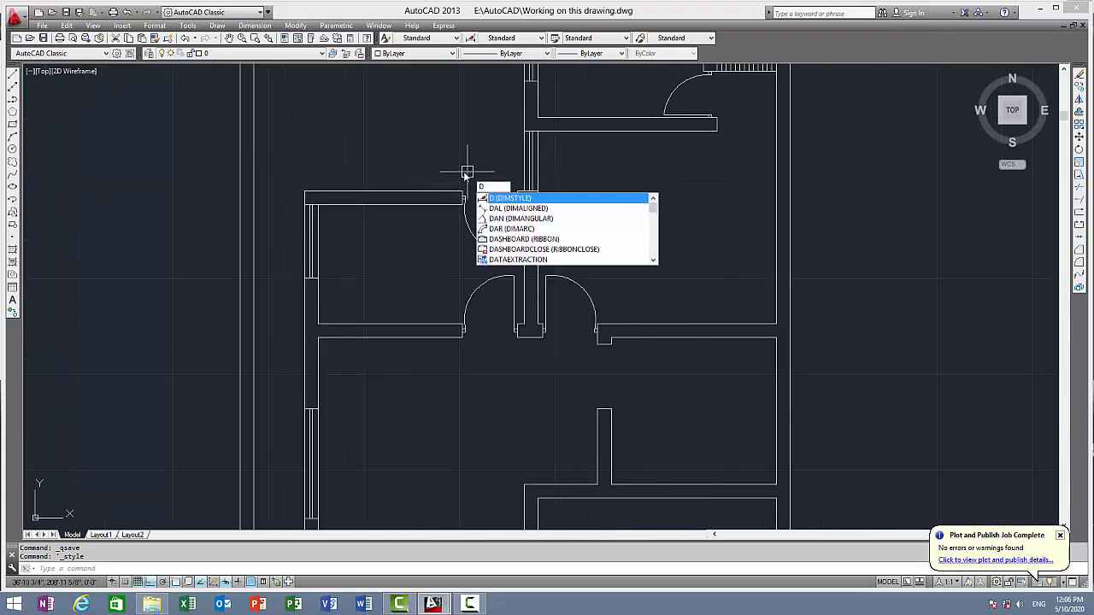
pyautogui.write('T')
pyautogui.press('Return')
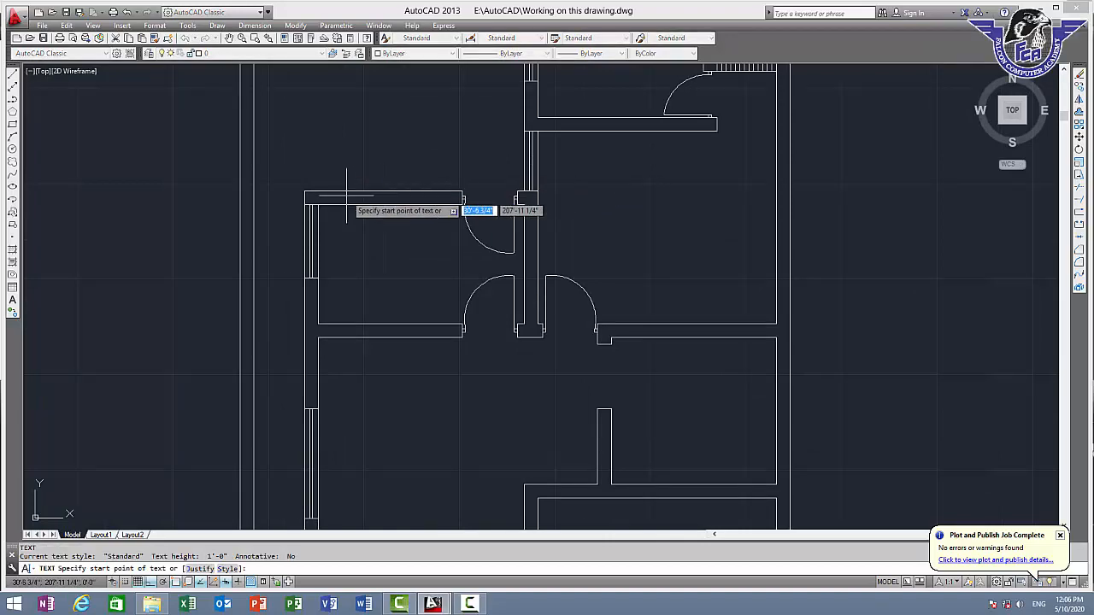
pyautogui.scroll(-4, 216, 236)
pyautogui.moveTo(219, 232); pyautogui.dragTo(486, 164, button='middle')
pyautogui.click(374, 188)
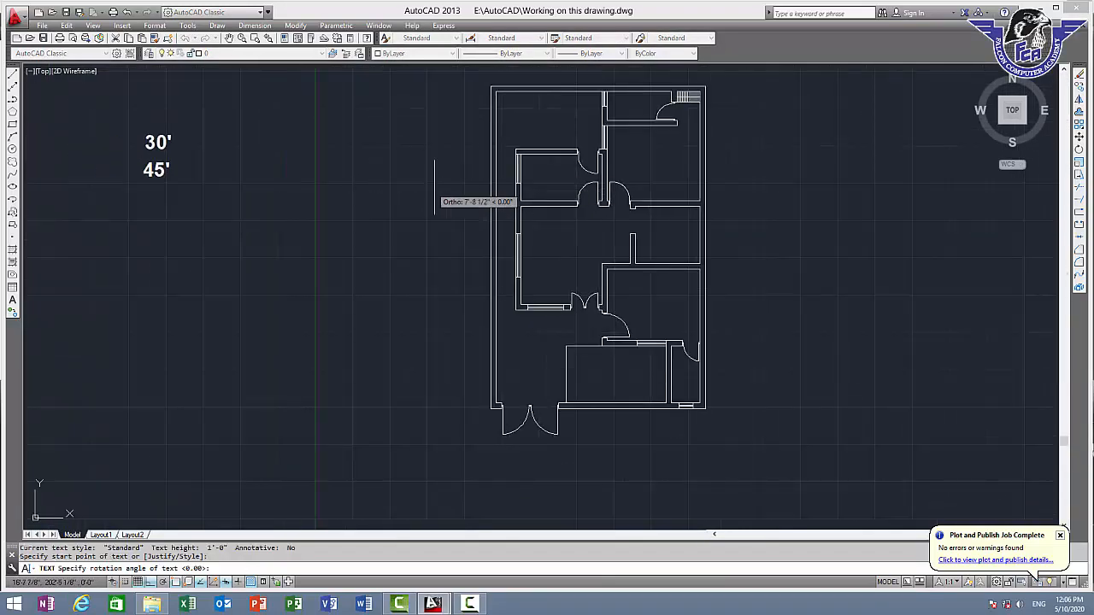
pyautogui.press('Return')
pyautogui.scroll(2, 413, 169)
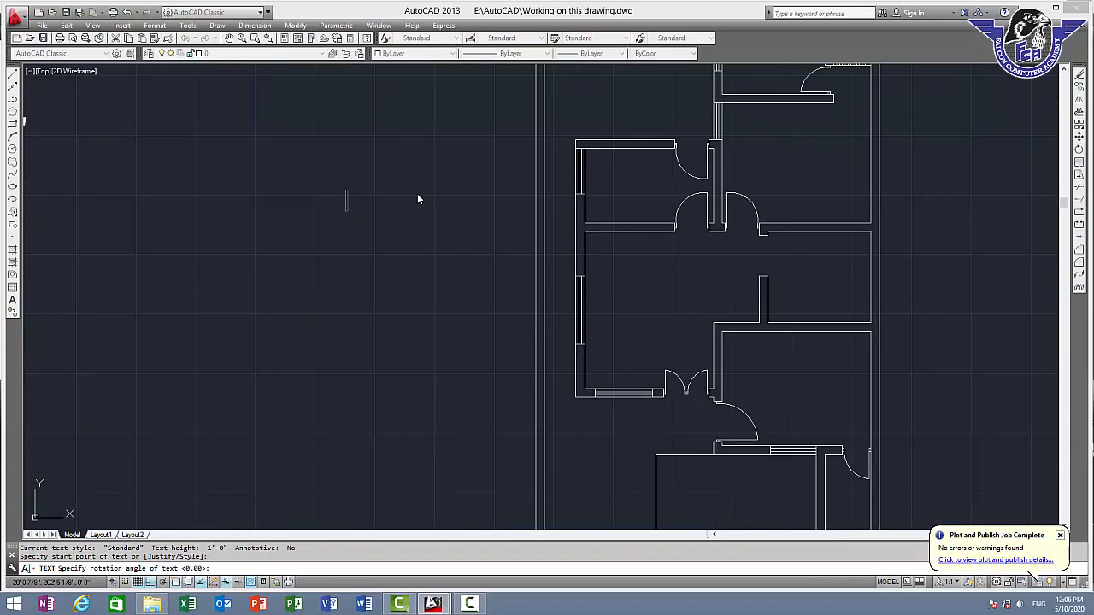
pyautogui.write('D 1')
# Add a separate door label "D 2" just below "D 1", with a capital D
pyautogui.press('Return')
pyautogui.write('d 2')
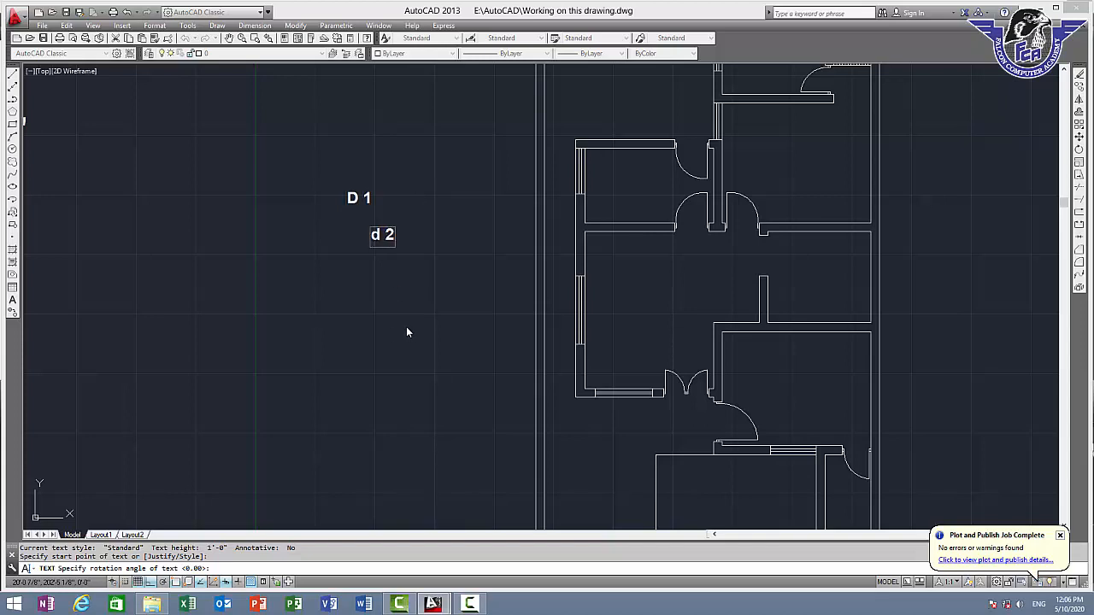
pyautogui.press('BackSpace')
pyautogui.press('BackSpace')
pyautogui.press('BackSpace')
pyautogui.write('D 2')
# Place the door labels "D 3", "D 4", "D 5" and "D 6" as separate texts below the first two labels
pyautogui.press('Return')
pyautogui.write('D 3')
pyautogui.click(386, 352)
pyautogui.write('D 4')
pyautogui.click(321, 387)
pyautogui.write('D 5')
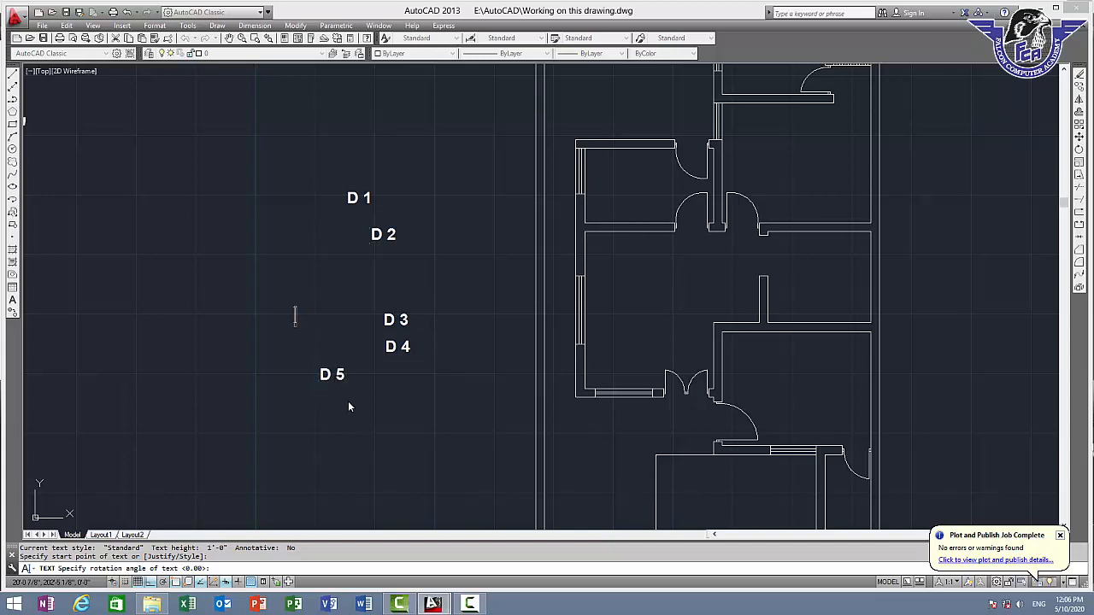
pyautogui.write('D 6')
# Place the window labels "W 1", "W 2" and "W 3" as separate texts between the door labels and the floor plan
pyautogui.click(451, 367)
pyautogui.write('W 1')
pyautogui.click(461, 605)
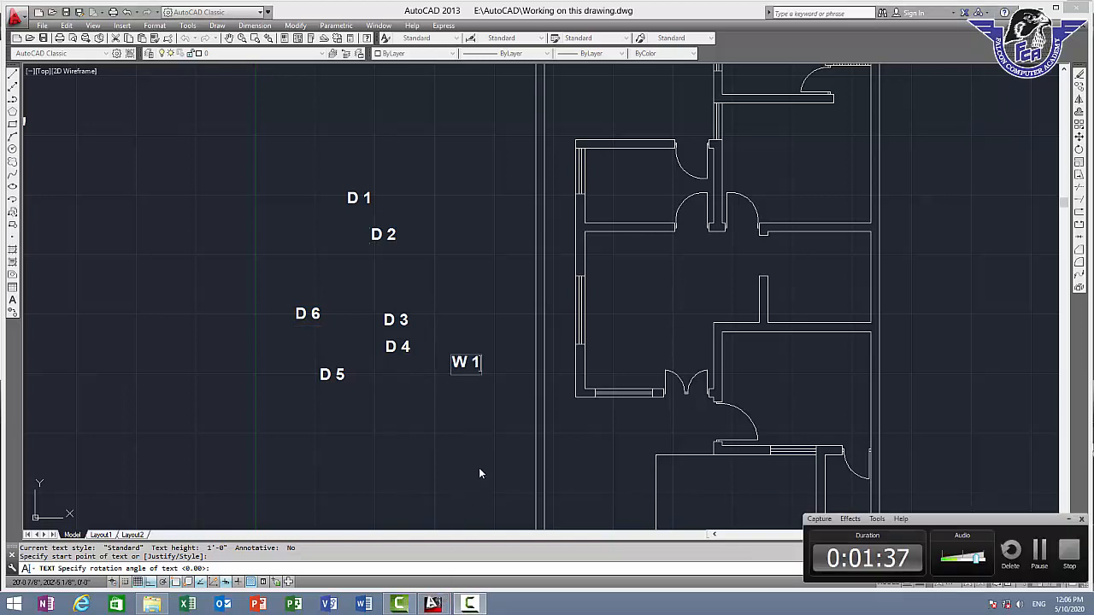
pyautogui.click(1068, 521)
pyautogui.click(455, 419)
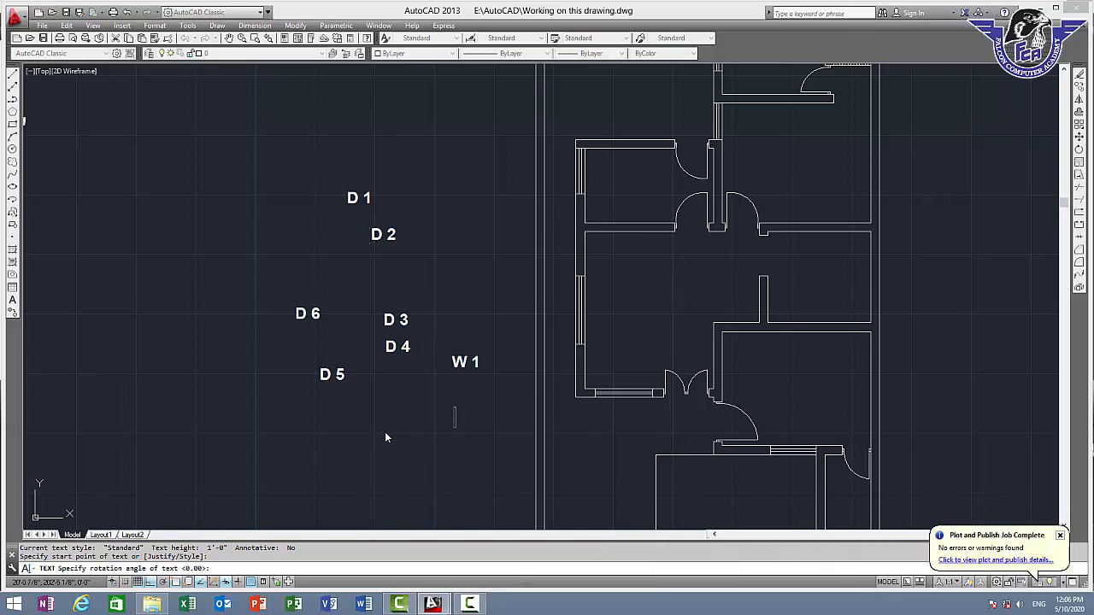
pyautogui.write('W 2')
pyautogui.click(449, 279)
pyautogui.write('W 2')
pyautogui.press('BackSpace')
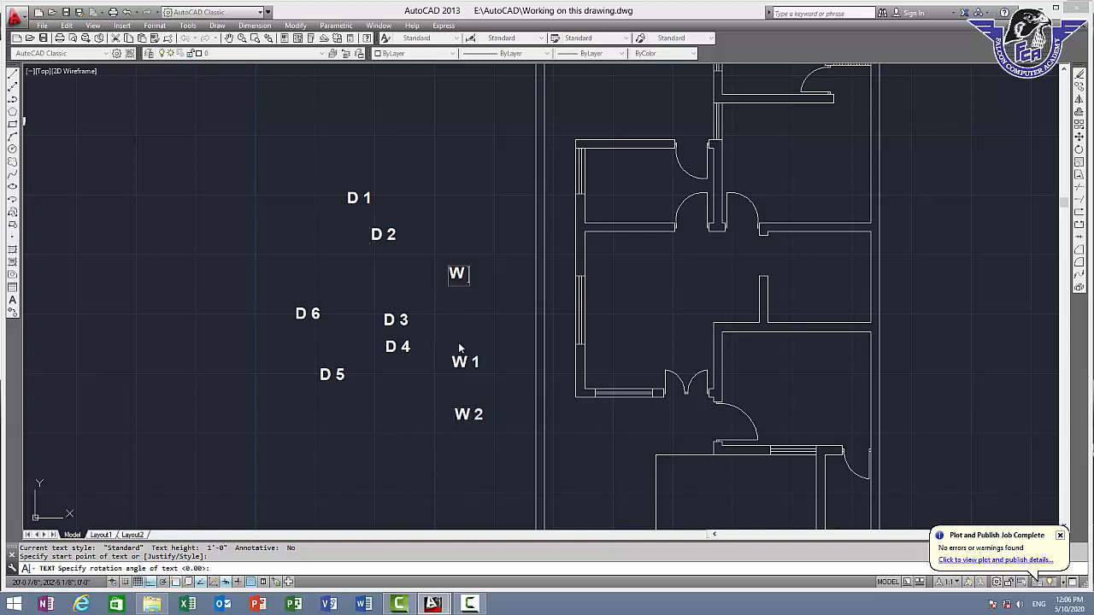
pyautogui.write('3')
# Add the window labels "W 4" and "W 5" near the other window labels and finish the text command
pyautogui.click(467, 314)
pyautogui.write('W 4')
pyautogui.click(406, 425)
pyautogui.write('W 5')
pyautogui.click(382, 444)
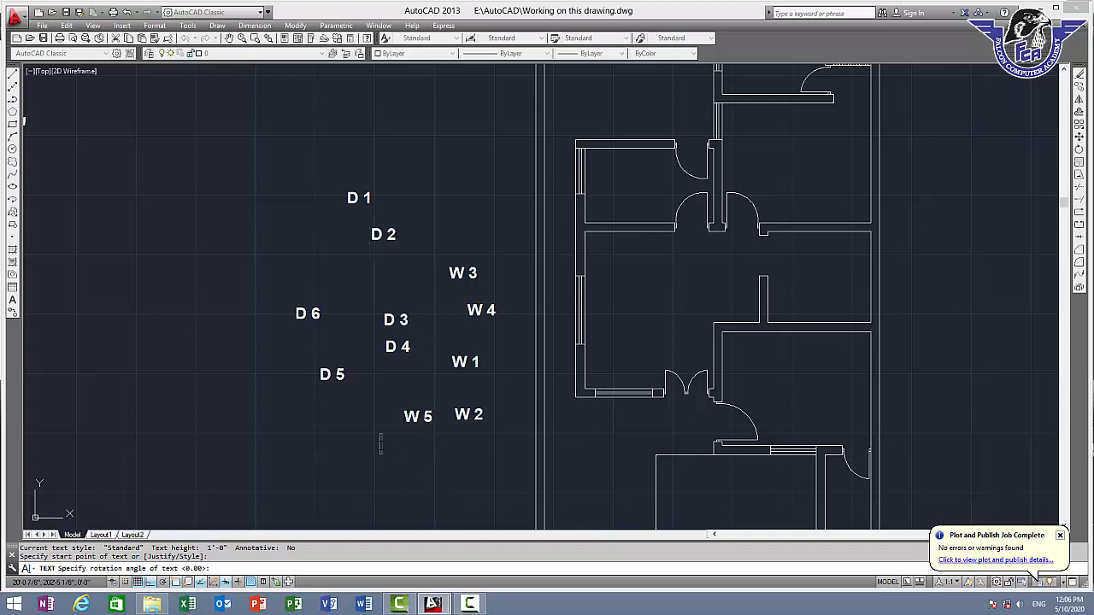
pyautogui.press('Return')
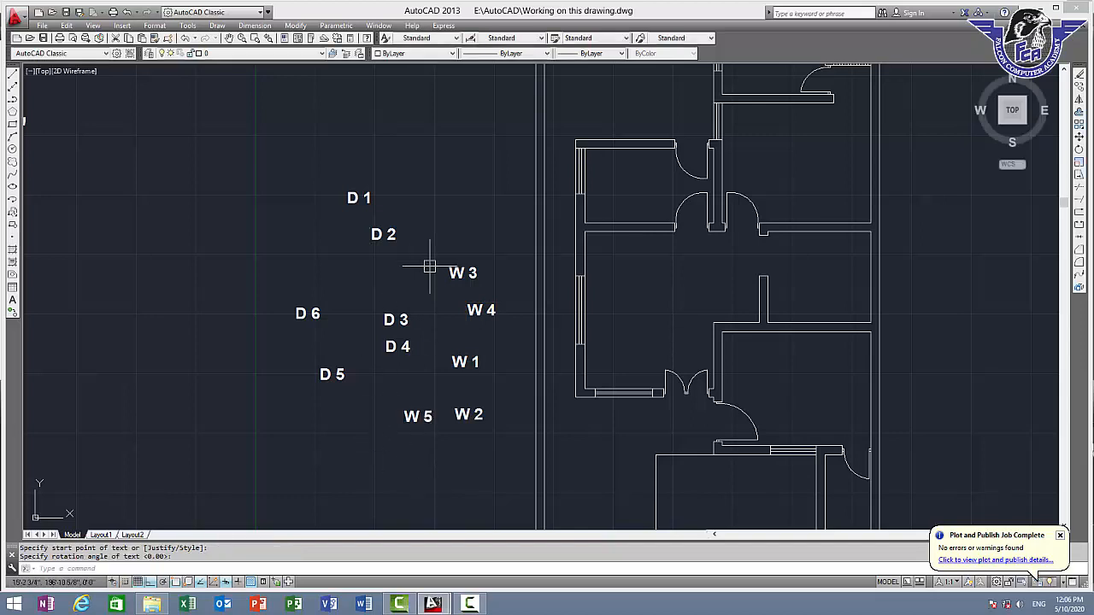
pyautogui.moveTo(419, 265); pyautogui.dragTo(335, 215, button='middle')
pyautogui.click(283, 149)
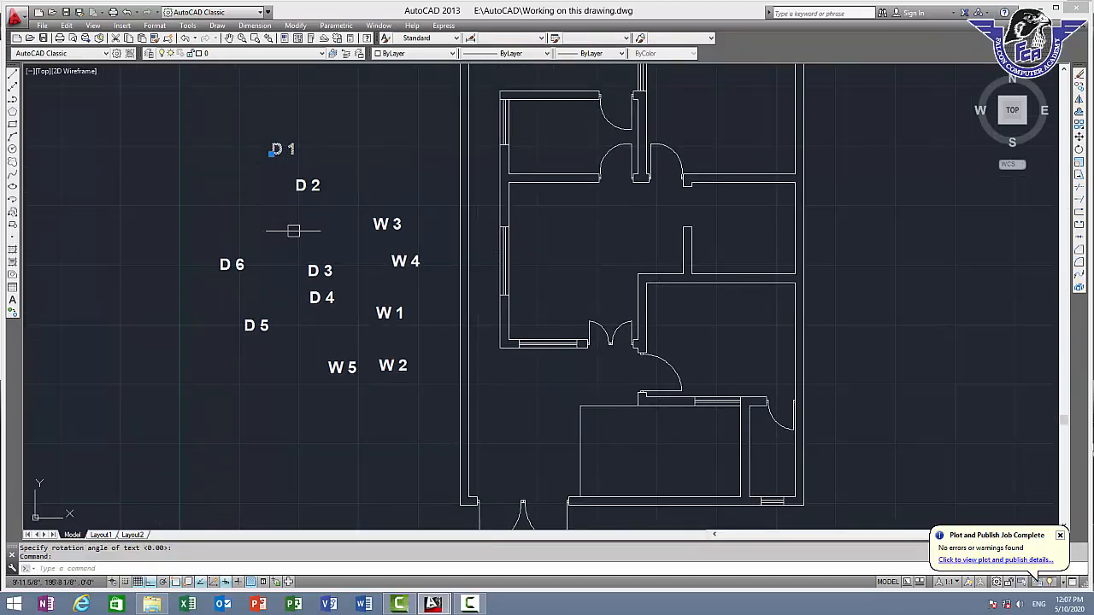
pyautogui.press('Escape')
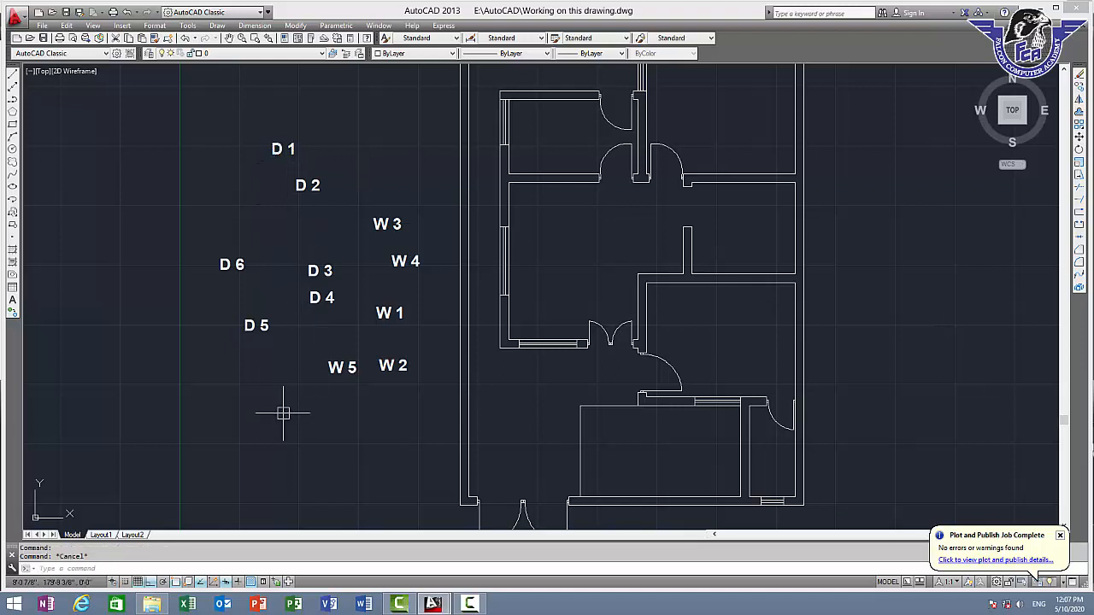
pyautogui.write('di')
pyautogui.press('Return')
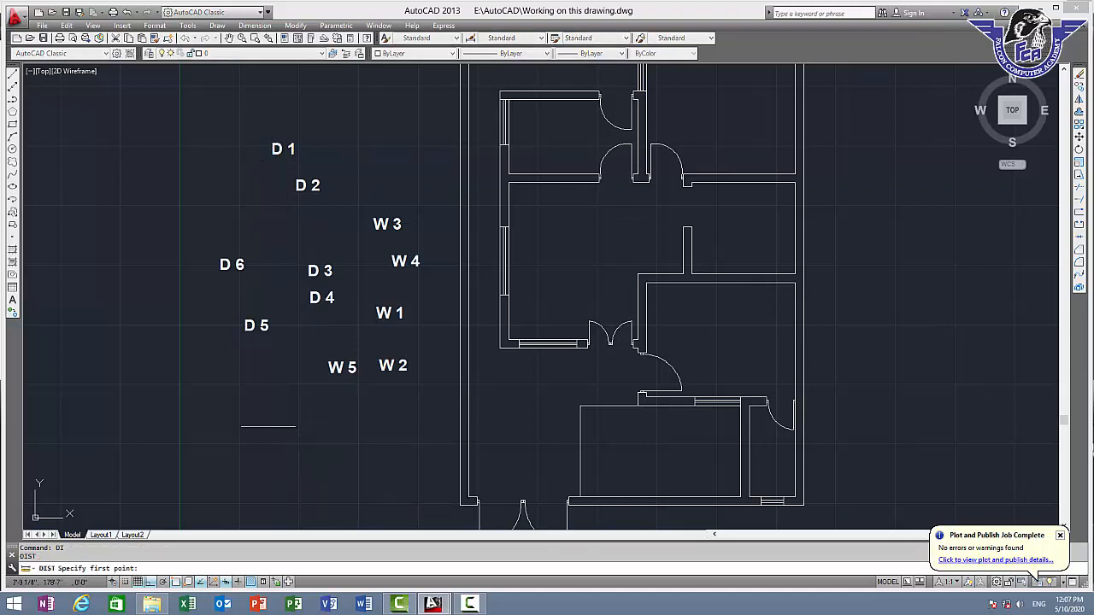
pyautogui.click(269, 426)
pyautogui.click(346, 422)
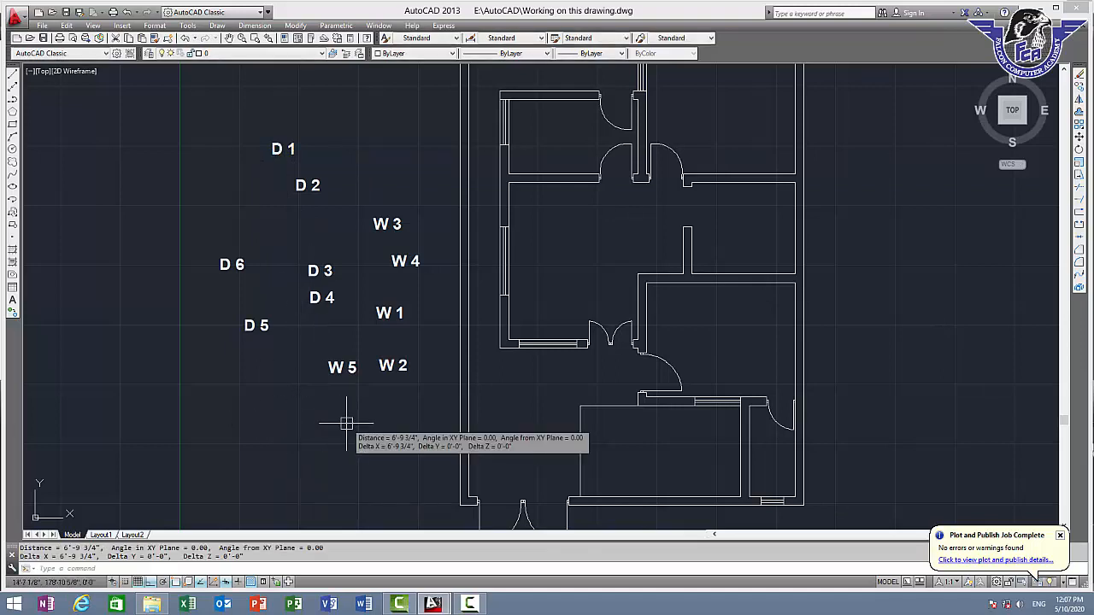
pyautogui.write('main')
pyautogui.press('Return')
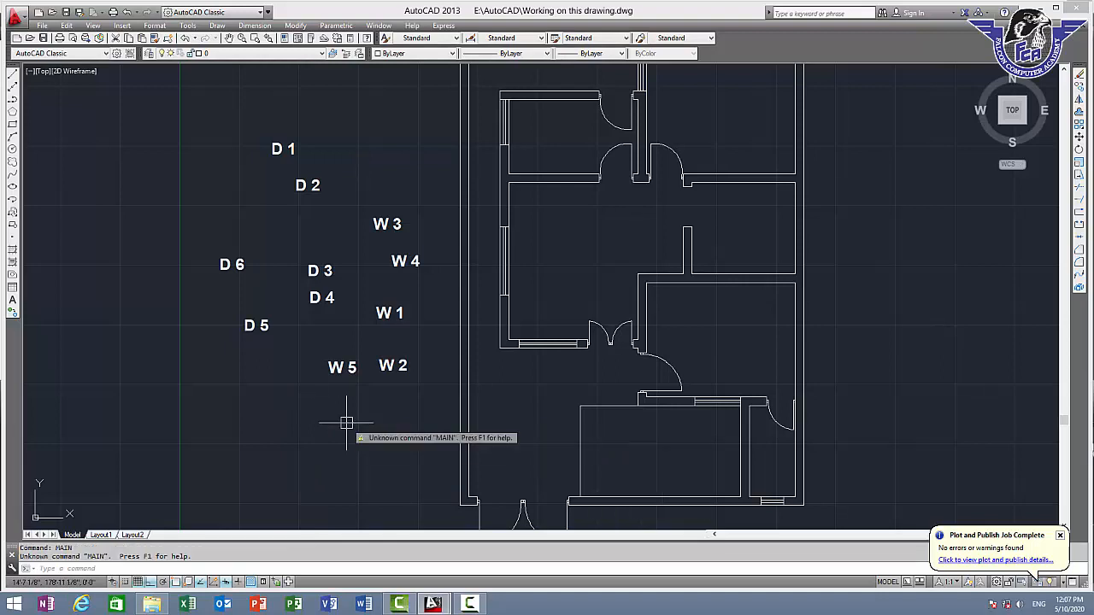
pyautogui.press('Escape')
# Write the single-line text "MAIN GATE" below the door and window labels at the default rotation
pyautogui.write('d')
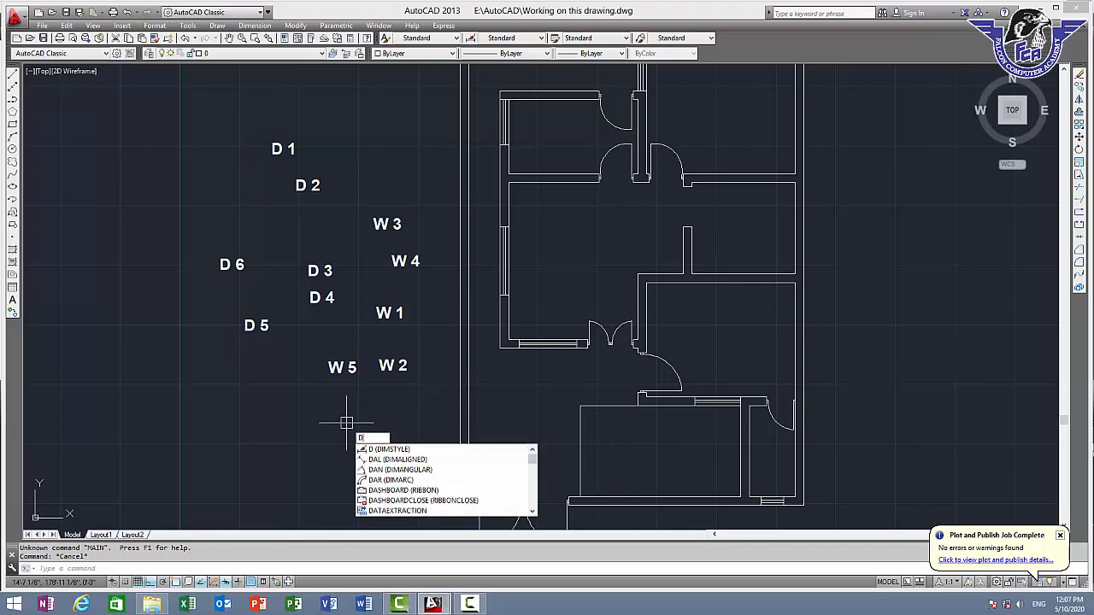
pyautogui.write('y')
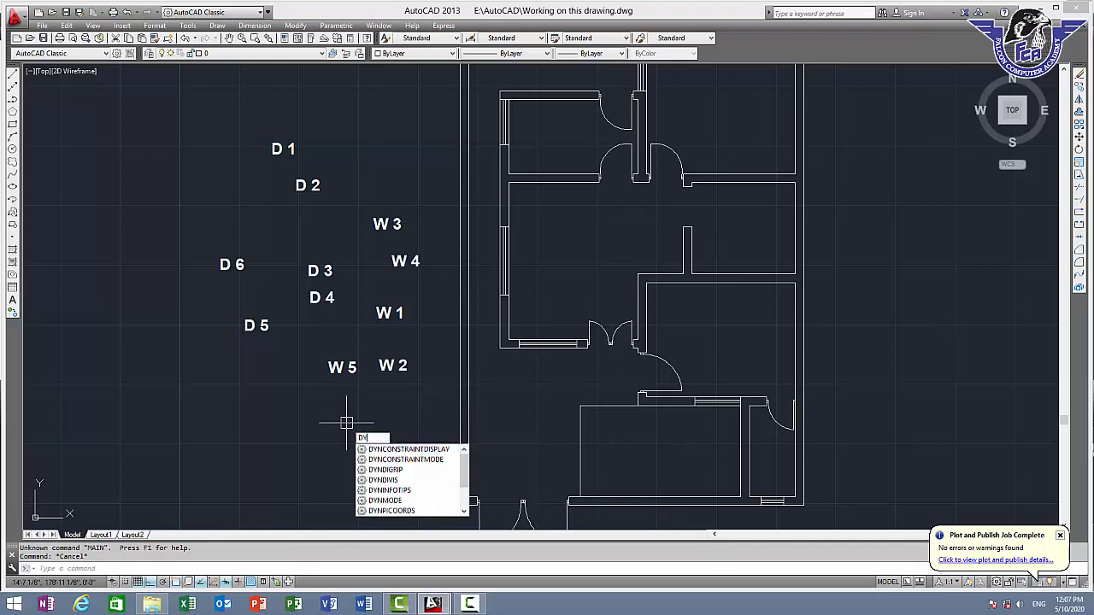
pyautogui.press('BackSpace')
pyautogui.press('Return')
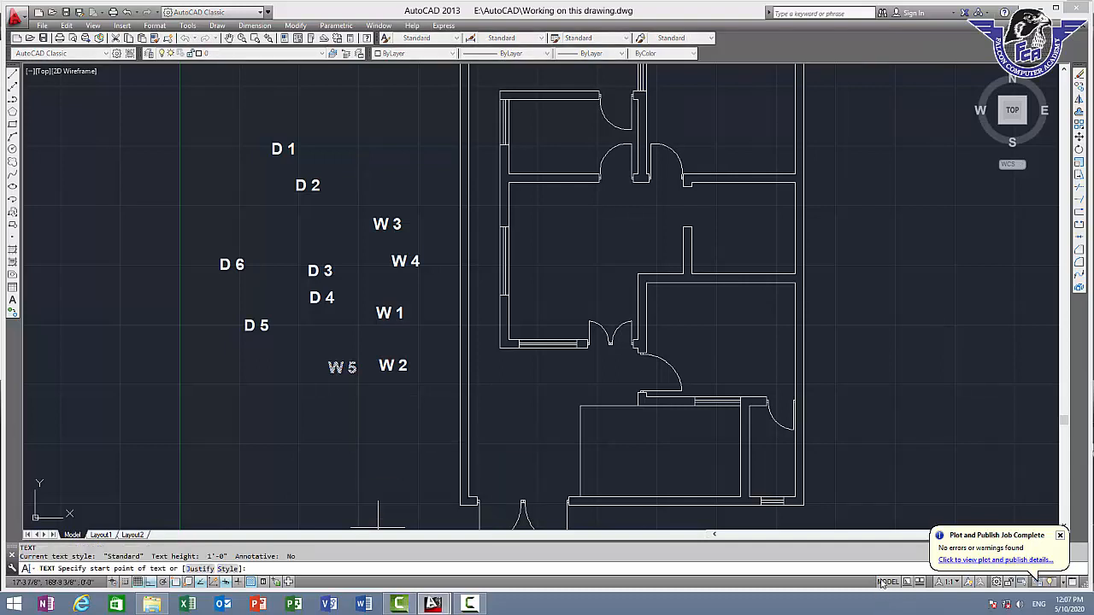
pyautogui.click(265, 445)
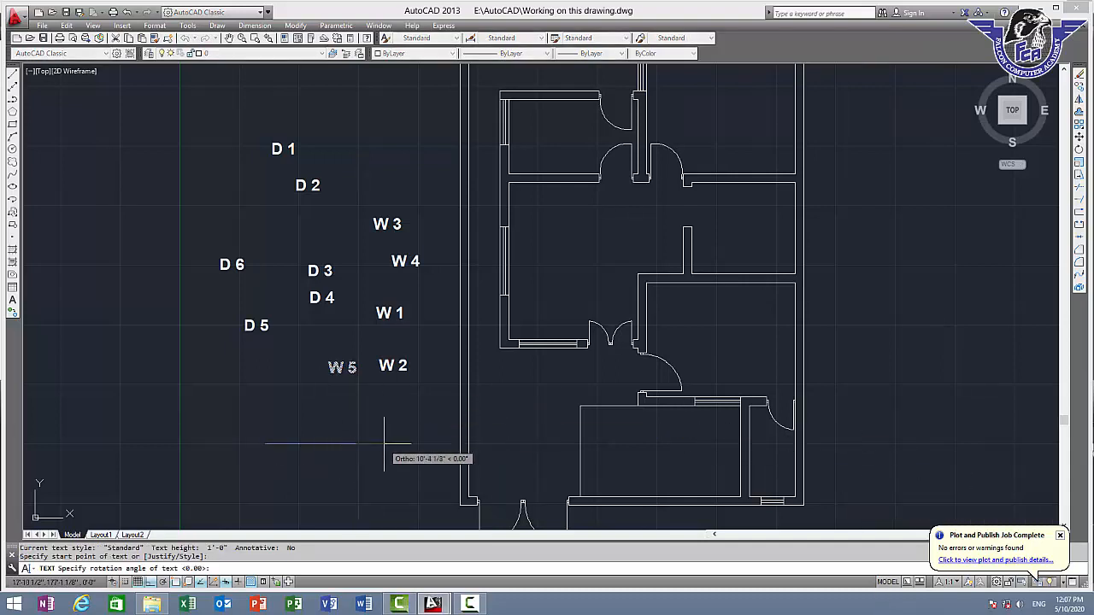
pyautogui.write('MA')
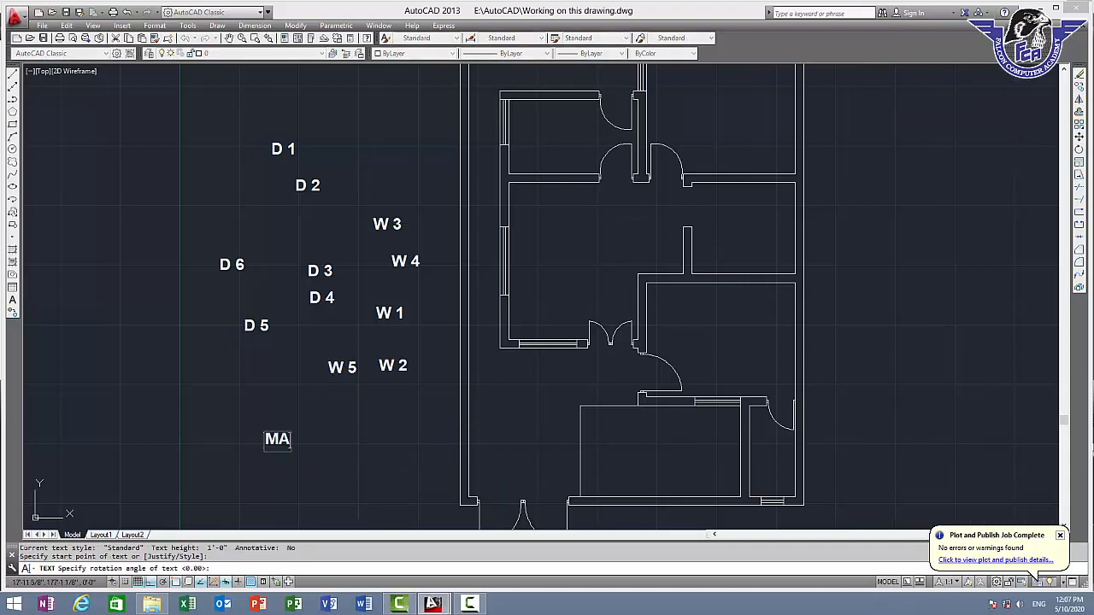
pyautogui.write('IN GATE')
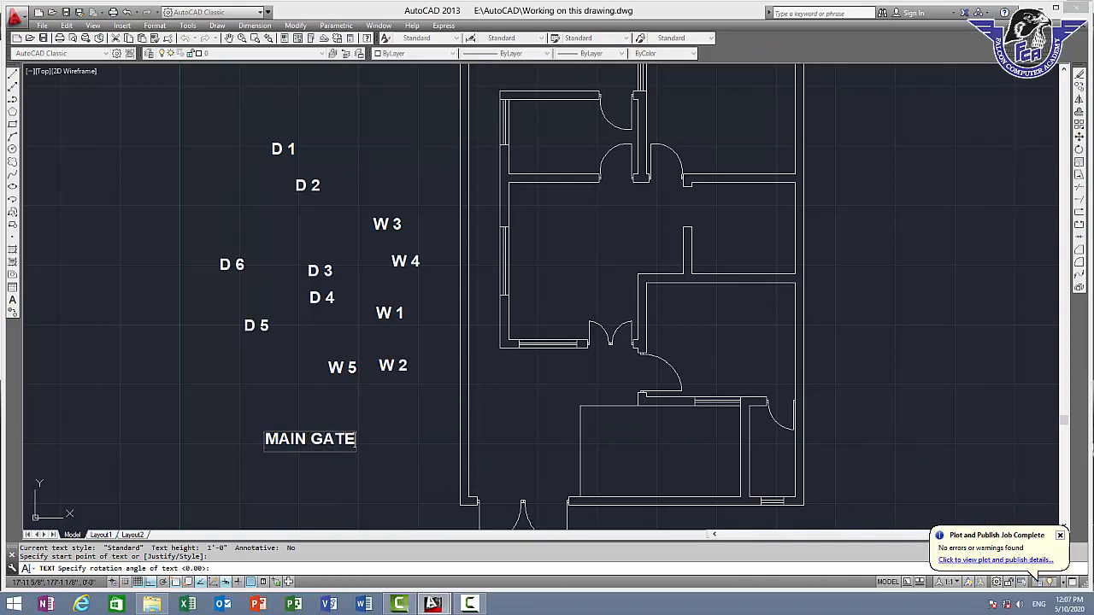
pyautogui.click(385, 440)
pyautogui.press('Return')
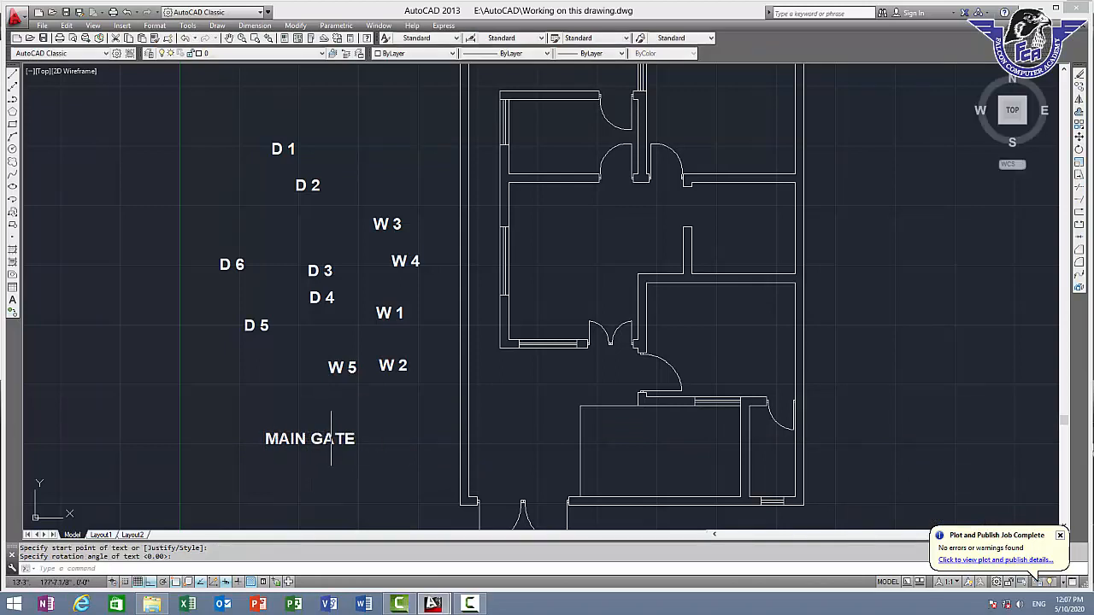
# Move the "MAIN GATE" text to just below the double gate in the plan's lower boundary wall, with Ortho off
pyautogui.moveTo(264, 439); pyautogui.dragTo(248, 323, button='middle')
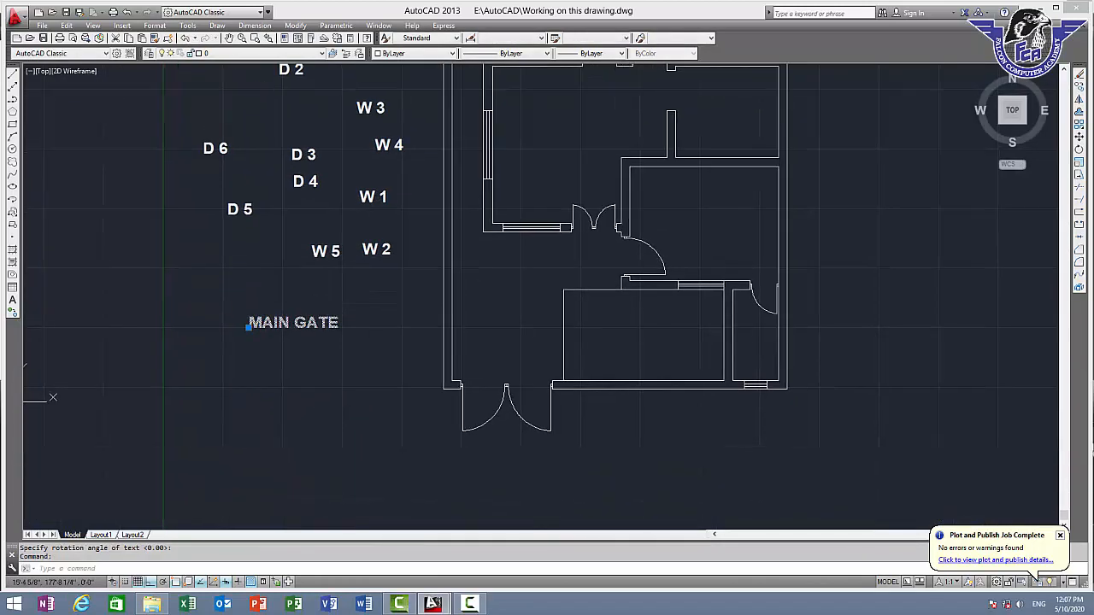
pyautogui.write('m')
pyautogui.press('Return')
pyautogui.click(313, 324)
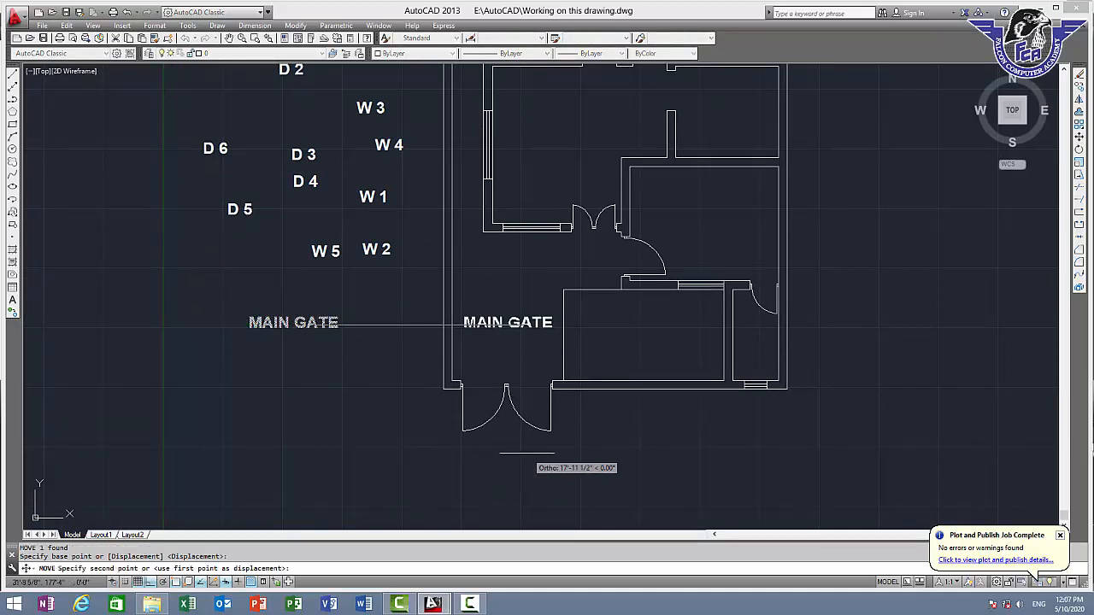
pyautogui.press('F8')
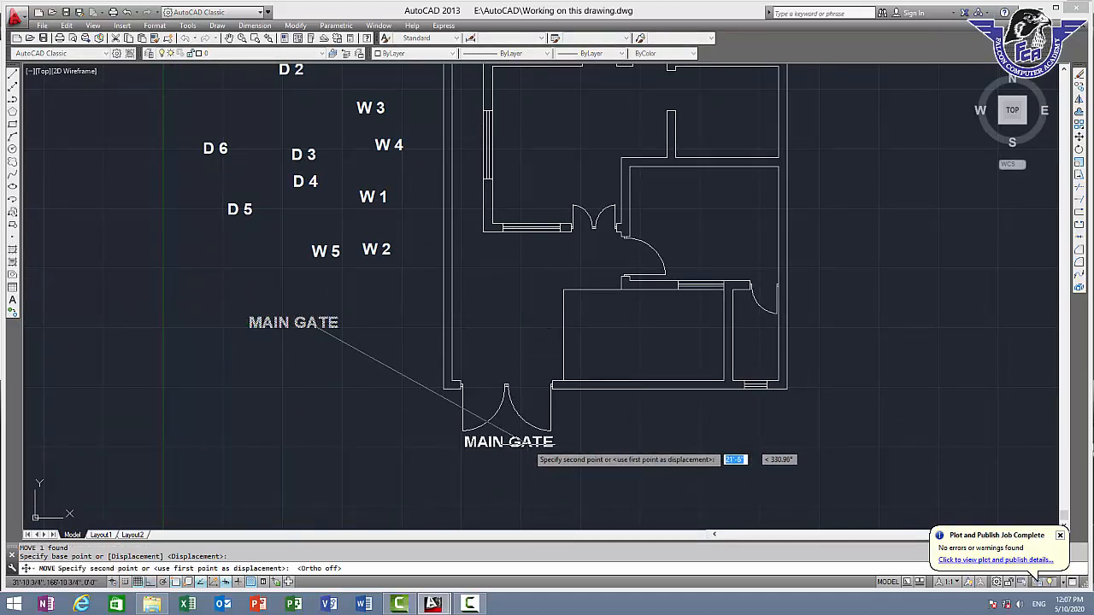
pyautogui.click(525, 465)
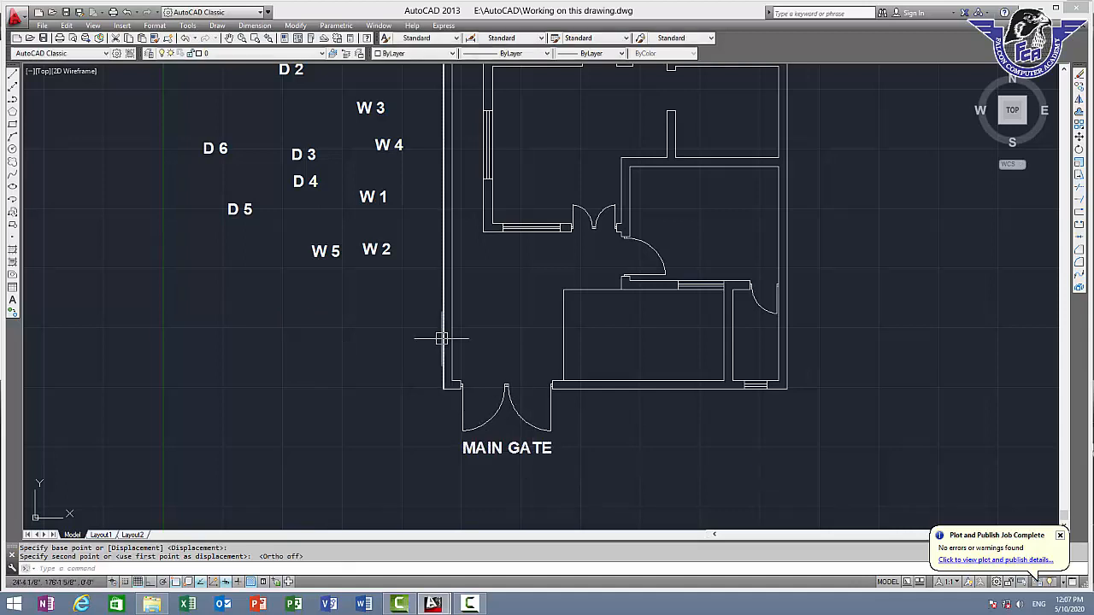
# Move the "D 1" label to just below the double entrance door of the house
pyautogui.moveTo(314, 268); pyautogui.dragTo(337, 348, button='middle')
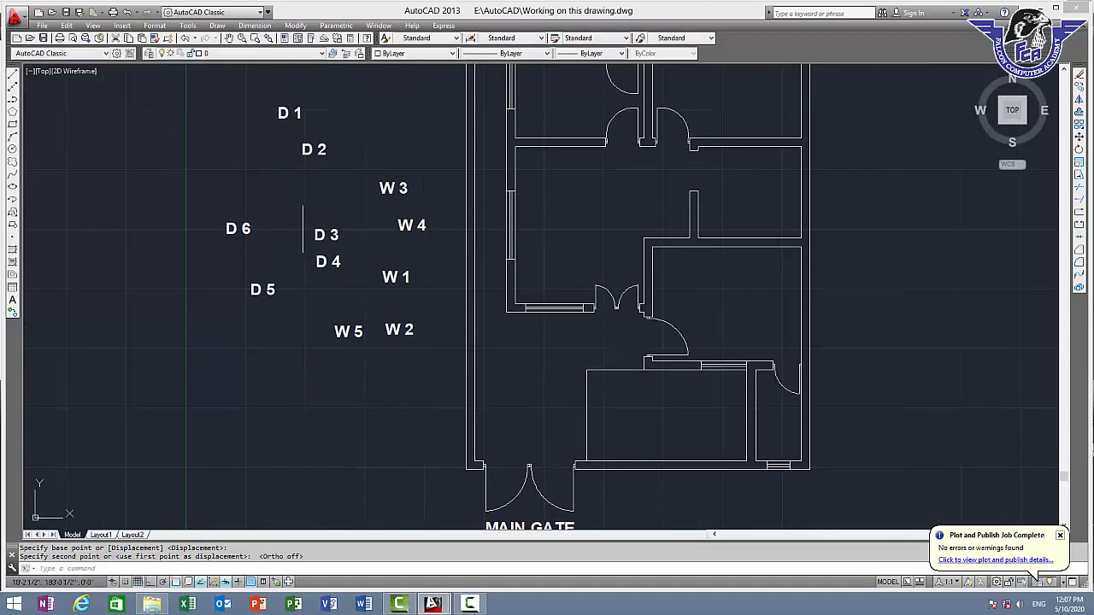
pyautogui.click(288, 114)
pyautogui.write('m')
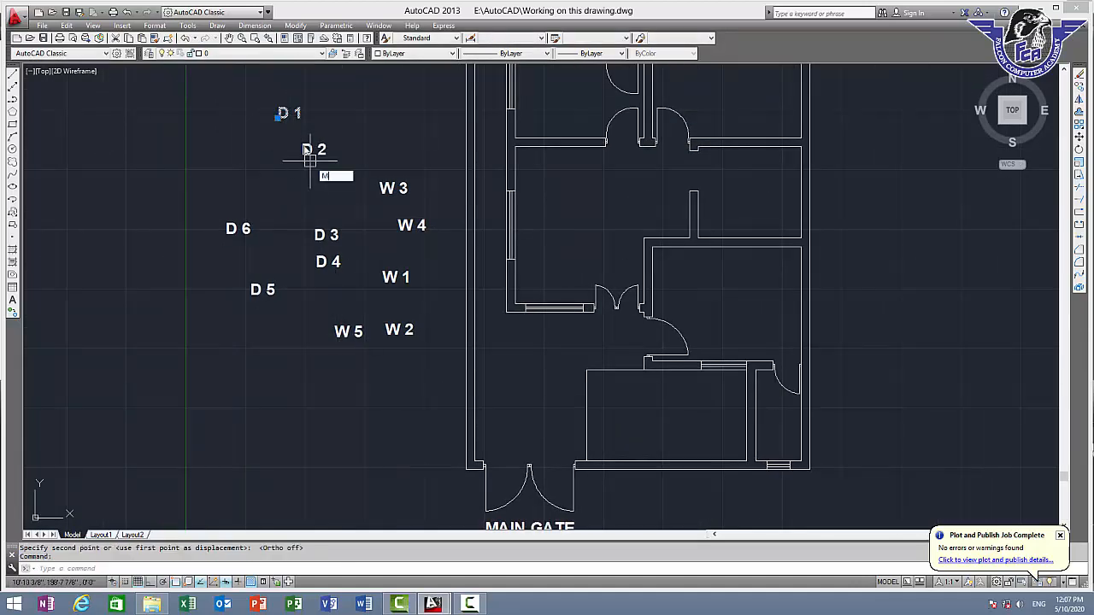
pyautogui.press('Return')
pyautogui.click(291, 111)
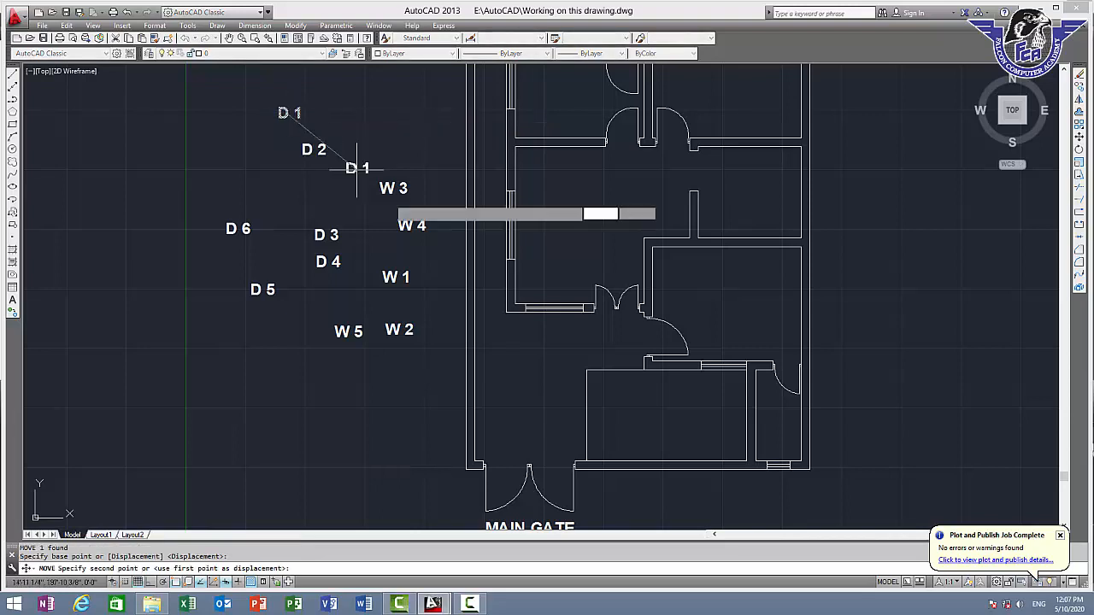
pyautogui.click(619, 318)
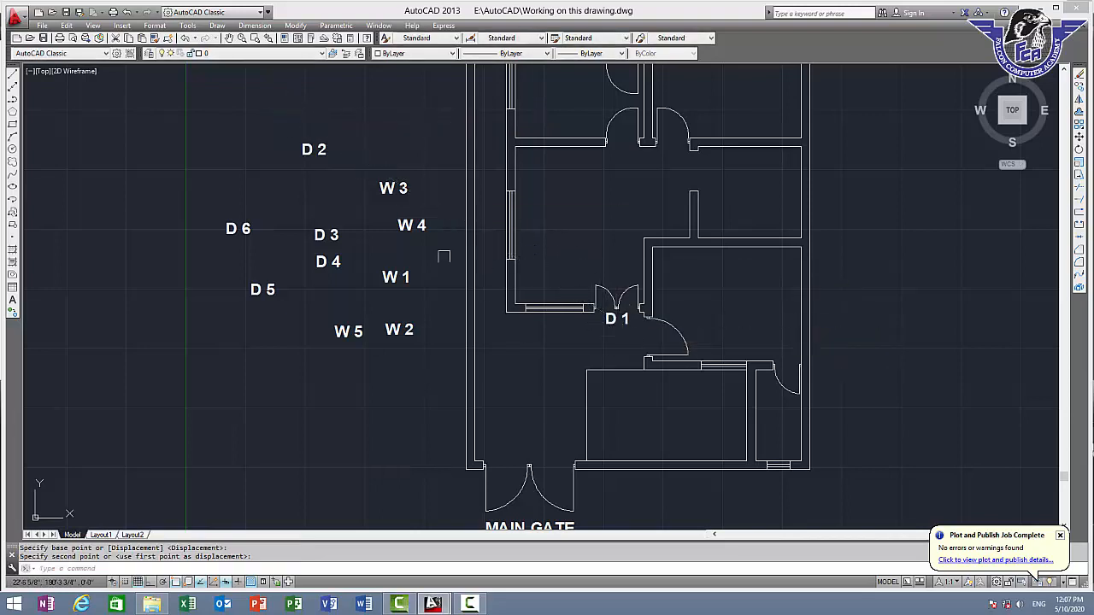
# Move the "D 2" label into the single door opening beside the double entrance door
pyautogui.click(311, 151)
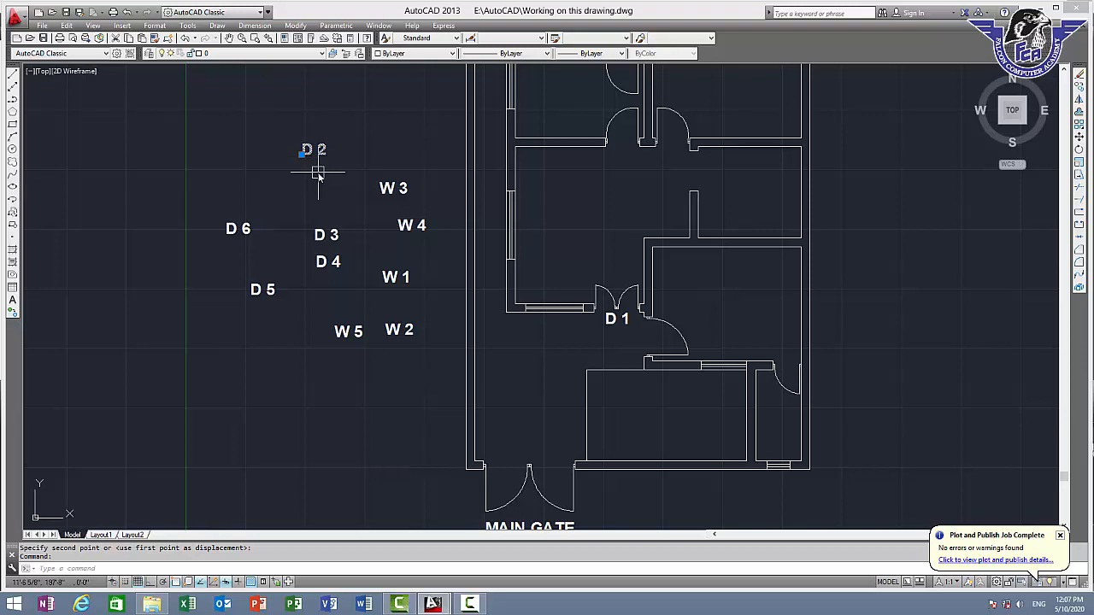
pyautogui.write('m')
pyautogui.press('Return')
pyautogui.click(304, 152)
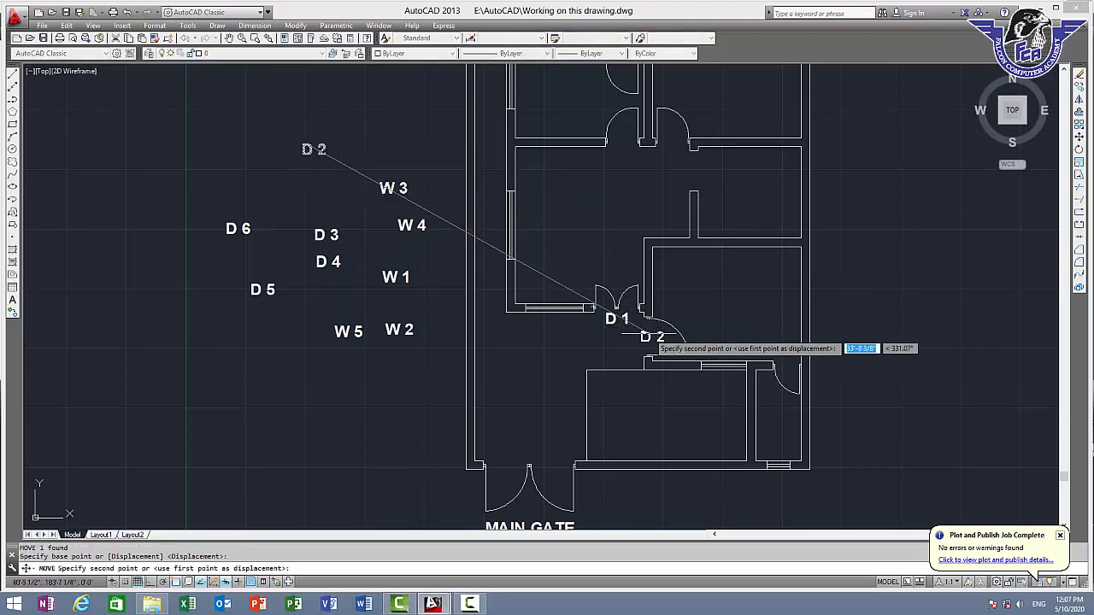
pyautogui.click(643, 339)
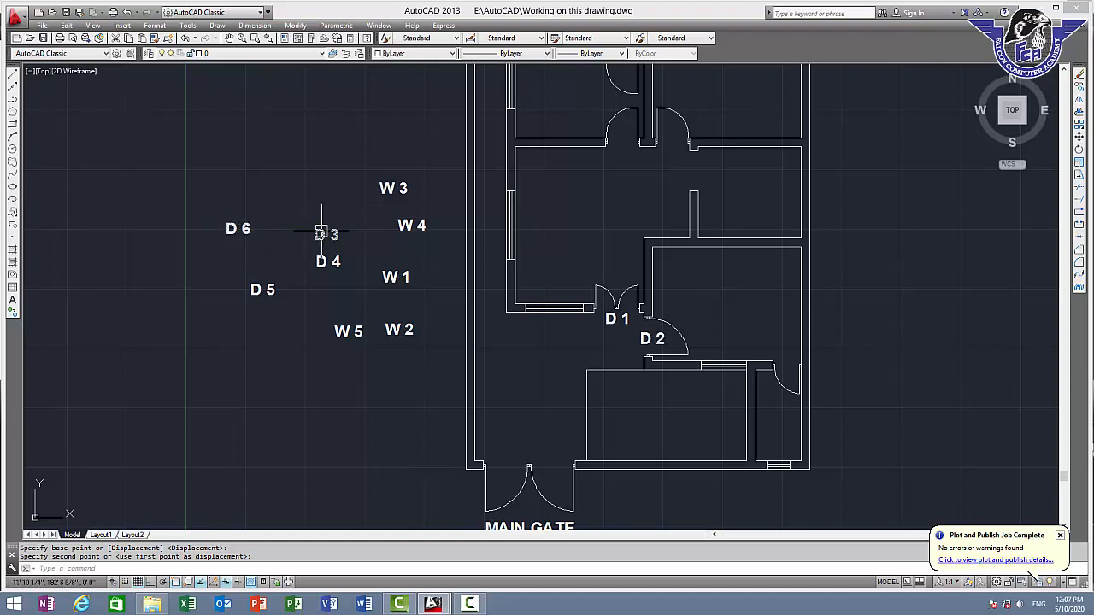
# Move the "D 3" label into the door opening in the lower wall of the small upper-left room
pyautogui.click(321, 233)
pyautogui.write('m')
pyautogui.press('Return')
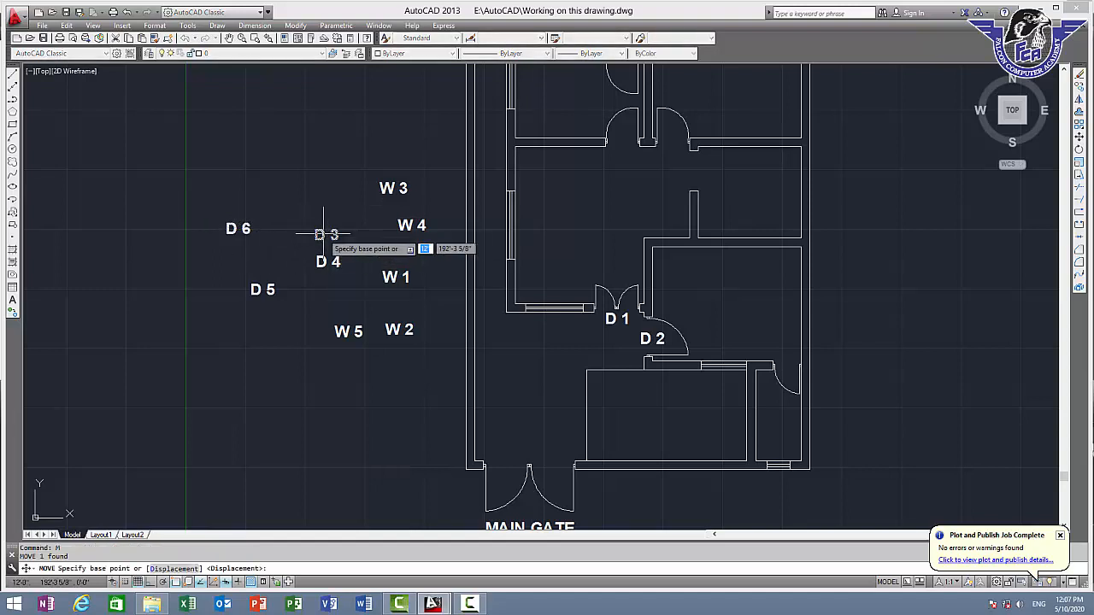
pyautogui.click(323, 234)
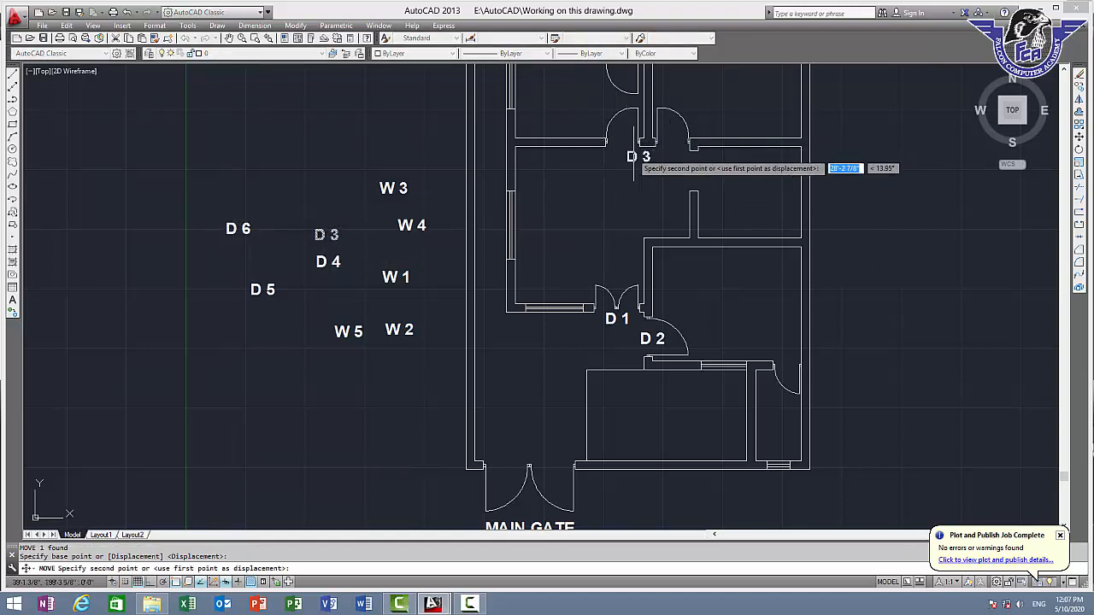
pyautogui.click(617, 145)
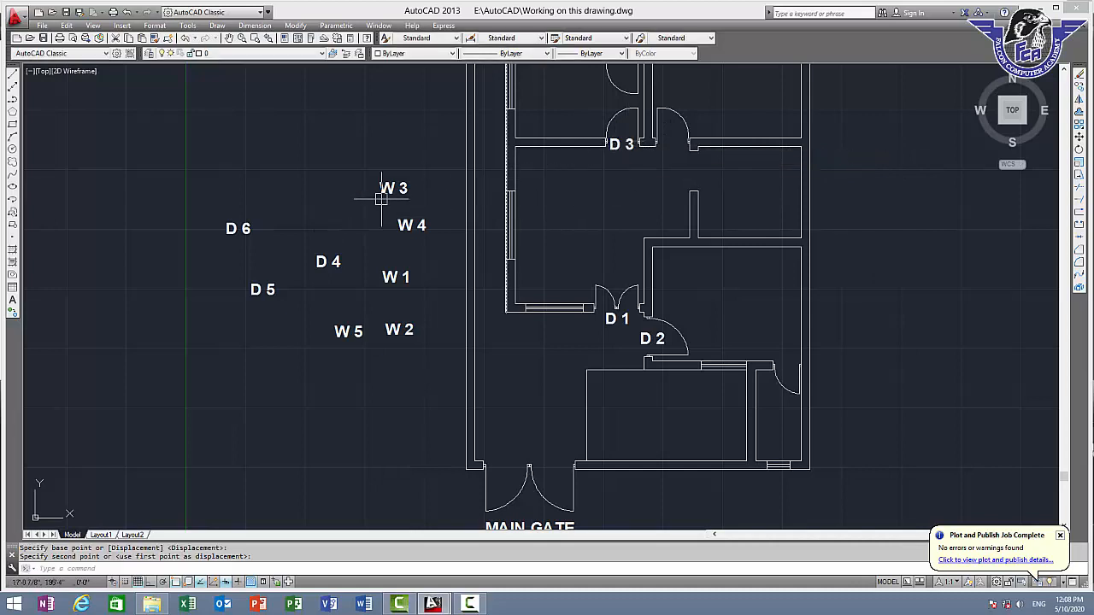
# Move the "D 4" label into the door opening in the upper wall of the small upper-left room
pyautogui.click(318, 261)
pyautogui.moveTo(402, 253); pyautogui.dragTo(367, 318, button='middle')
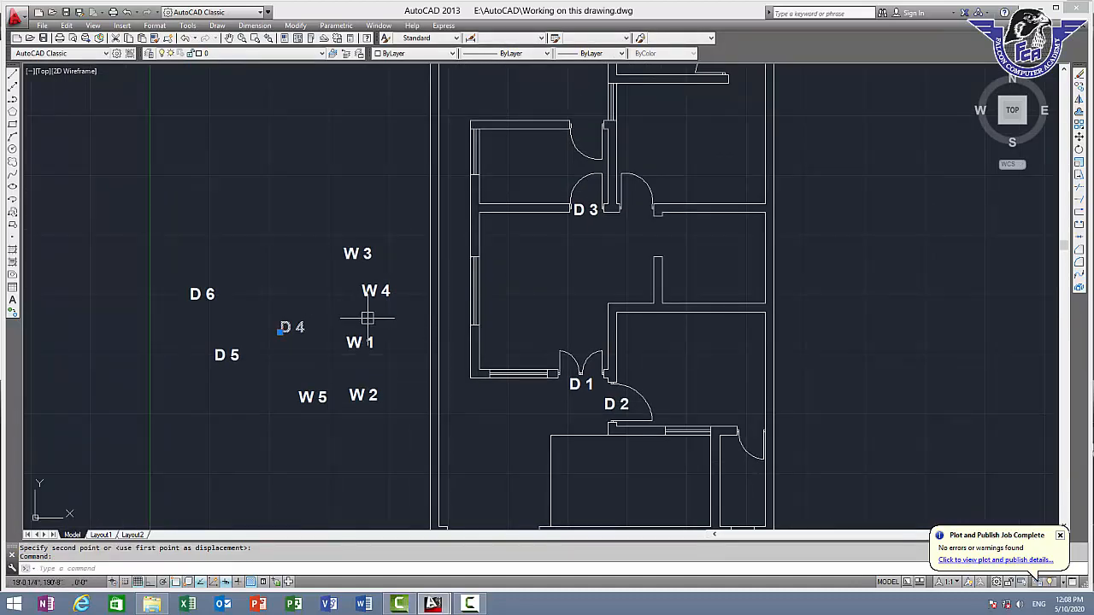
pyautogui.write('m')
pyautogui.press('Return')
pyautogui.click(299, 323)
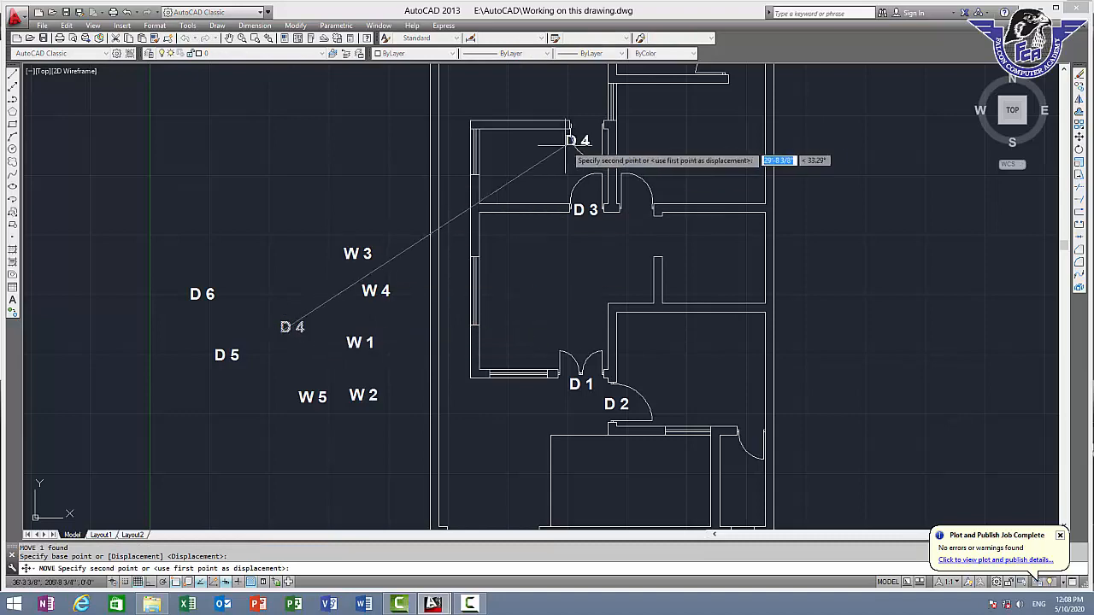
pyautogui.scroll(4, 584, 129)
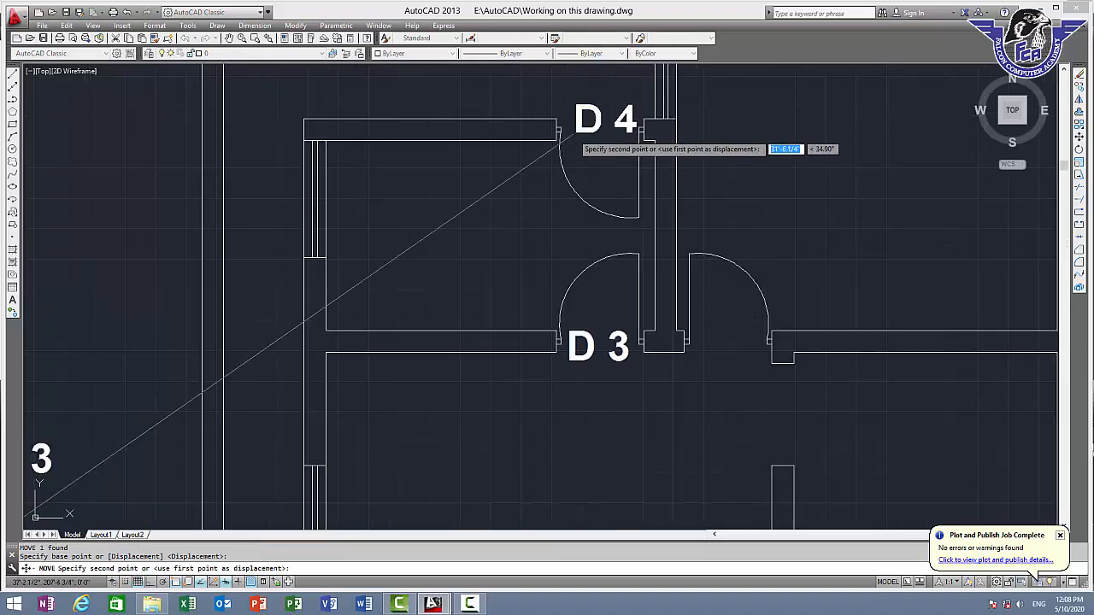
pyautogui.click(551, 201)
# Move the "D 5" label into the door opening directly right of the one labelled "D 3"
pyautogui.scroll(-3, 403, 286)
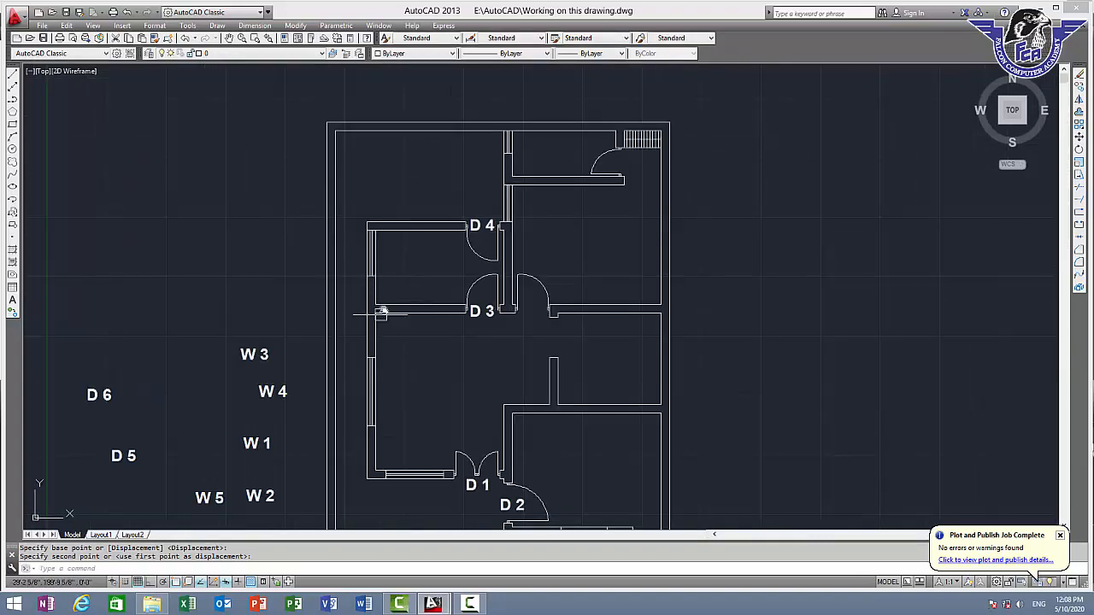
pyautogui.moveTo(382, 313); pyautogui.dragTo(414, 213, button='middle')
pyautogui.click(150, 360)
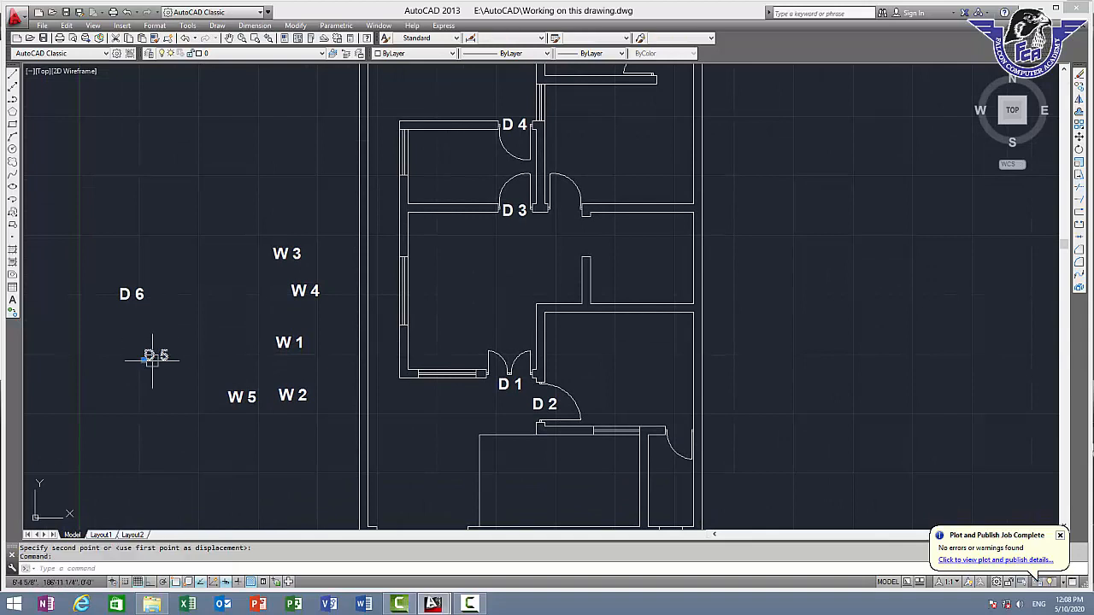
pyautogui.write('m')
pyautogui.press('Return')
pyautogui.click(148, 355)
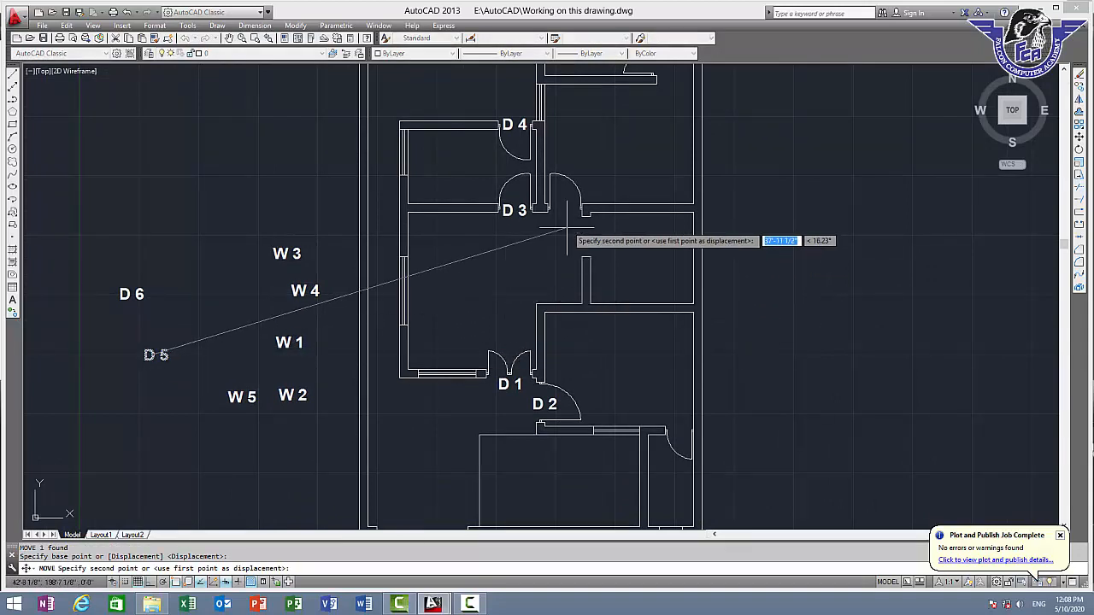
pyautogui.scroll(3, 565, 231)
pyautogui.click(545, 212)
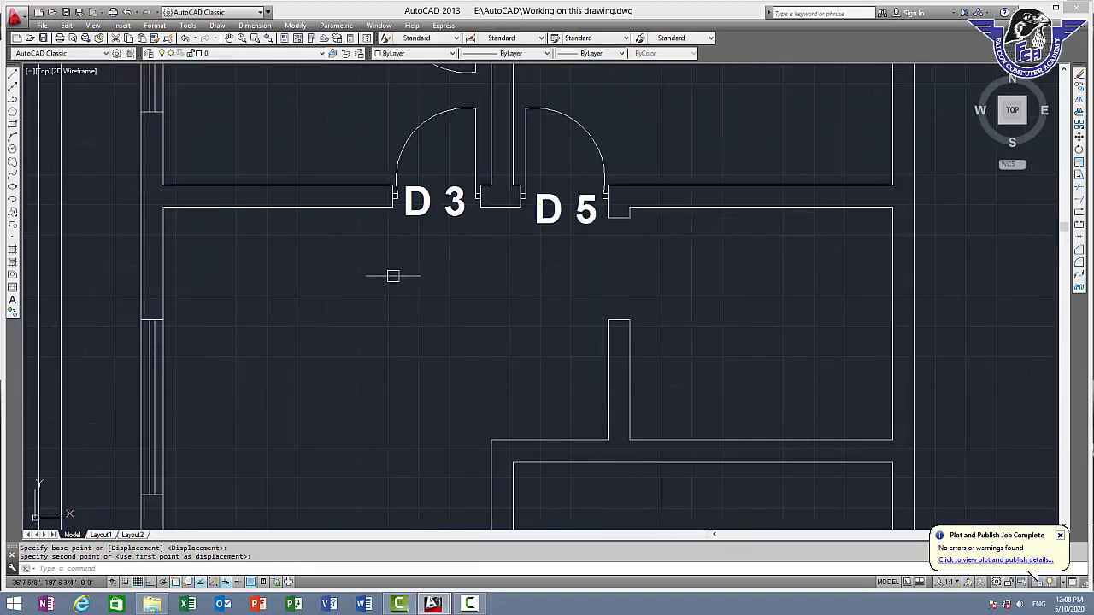
# Move the "D 6" label to just above the door of the small room at the plan's lower right
pyautogui.scroll(-2, 393, 275)
pyautogui.moveTo(441, 316); pyautogui.dragTo(657, 235, button='middle')
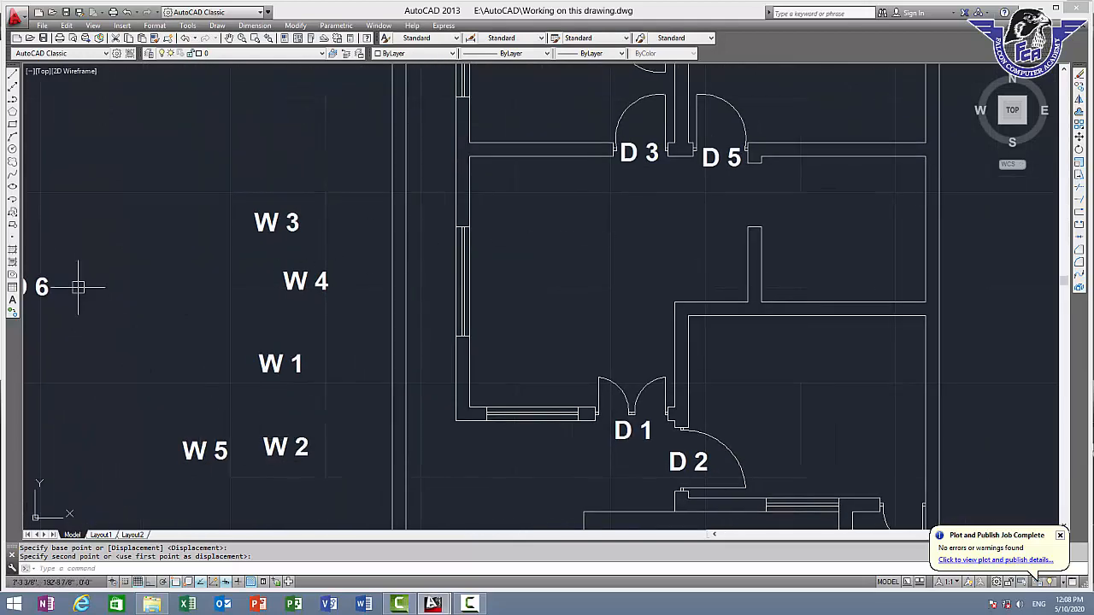
pyautogui.scroll(-2, 214, 288)
pyautogui.click(190, 290)
pyautogui.scroll(2, 178, 306)
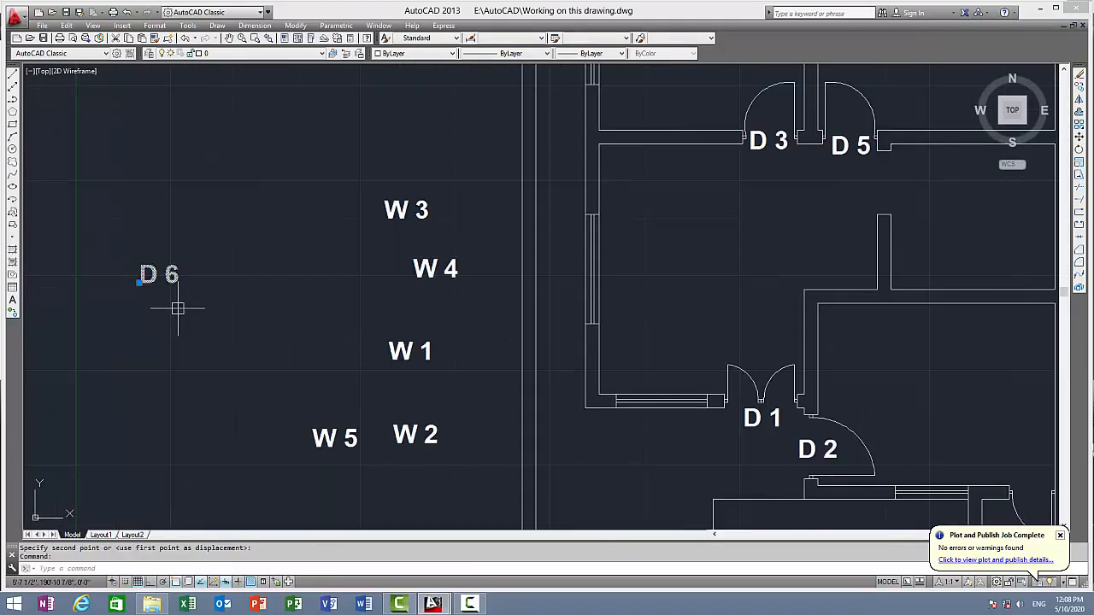
pyautogui.write('m')
pyautogui.press('Return')
pyautogui.click(150, 280)
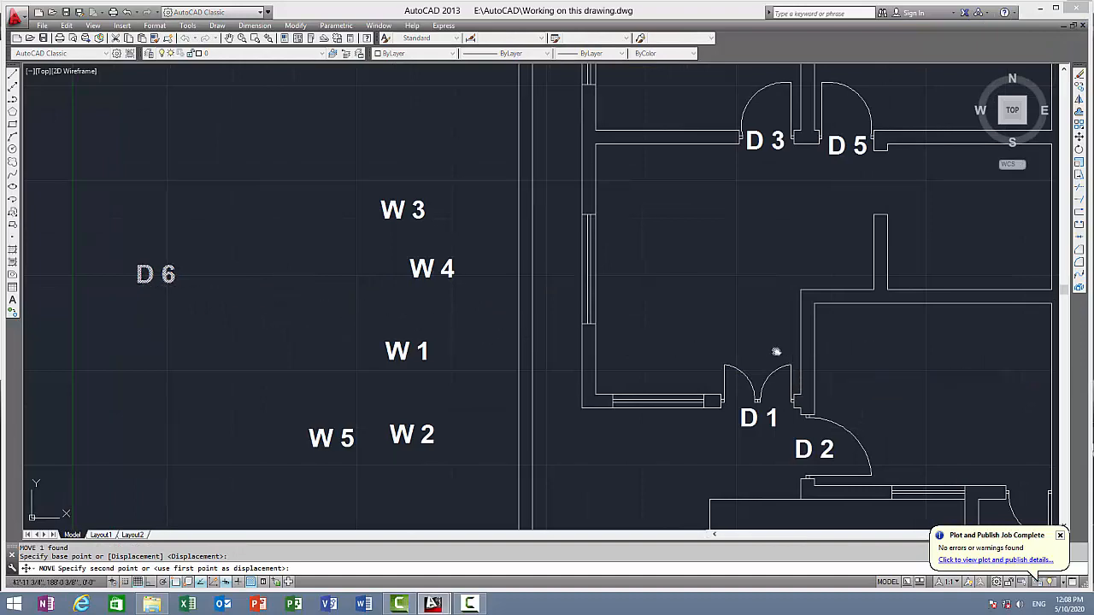
pyautogui.moveTo(776, 351); pyautogui.dragTo(384, 261, button='middle')
pyautogui.scroll(4, 633, 376)
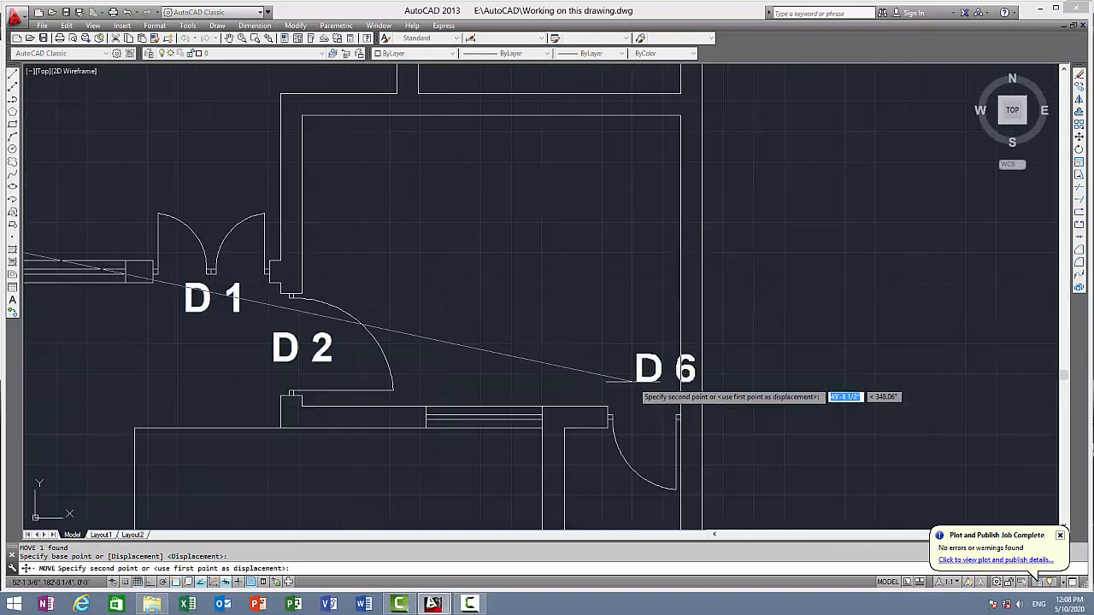
pyautogui.click(595, 426)
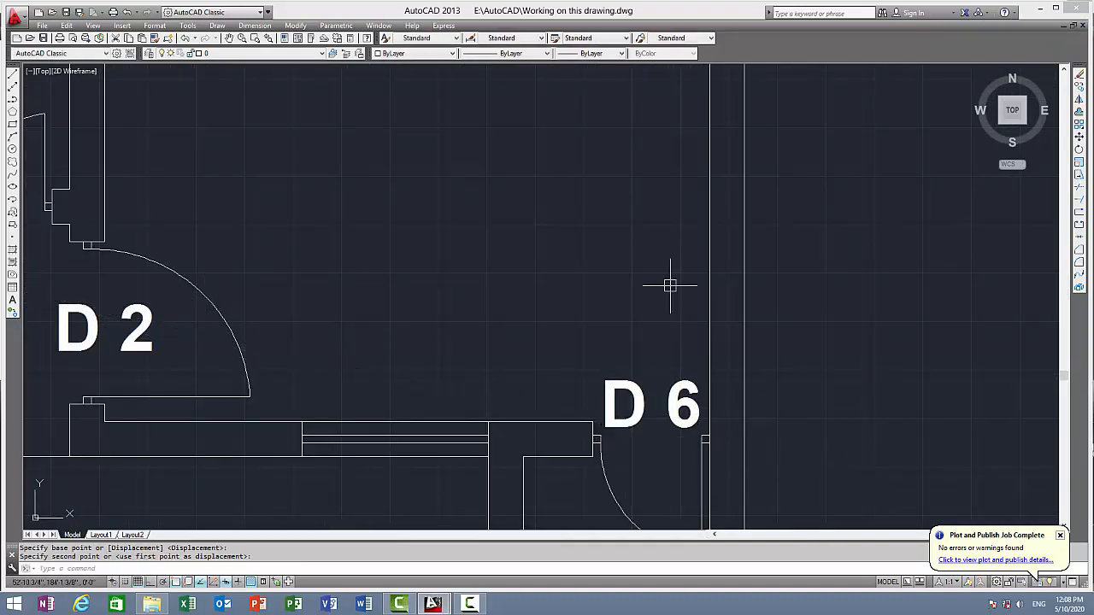
# Write the single-line text "D 7" outside the plan's right wall at the default rotation
pyautogui.scroll(-5, 670, 286)
pyautogui.moveTo(673, 224); pyautogui.dragTo(613, 312, button='middle')
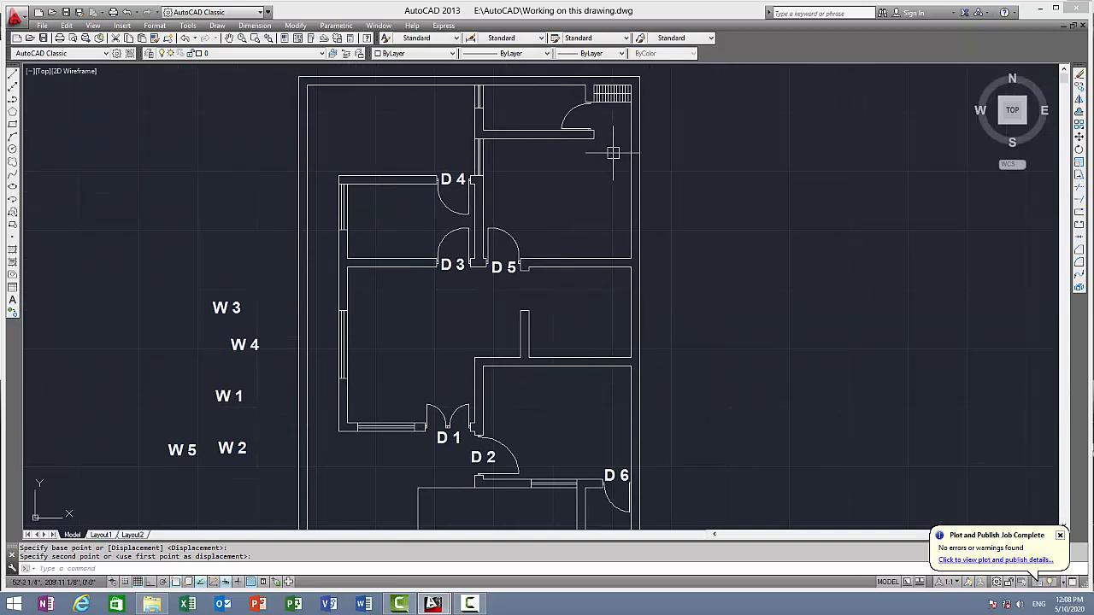
pyautogui.scroll(2, 637, 141)
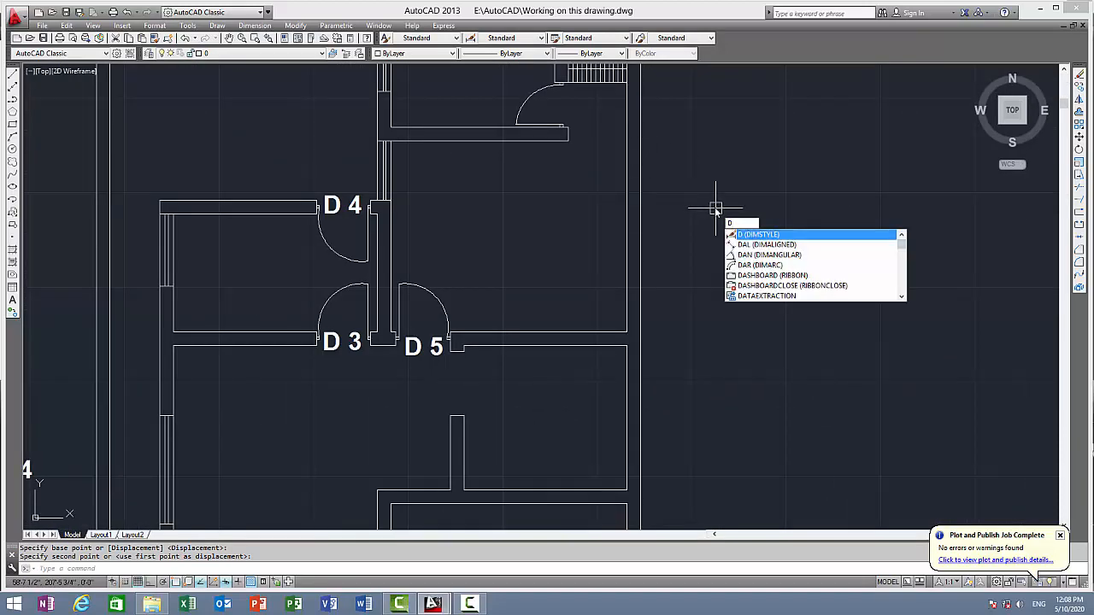
pyautogui.write('t')
pyautogui.press('Return')
pyautogui.click(716, 198)
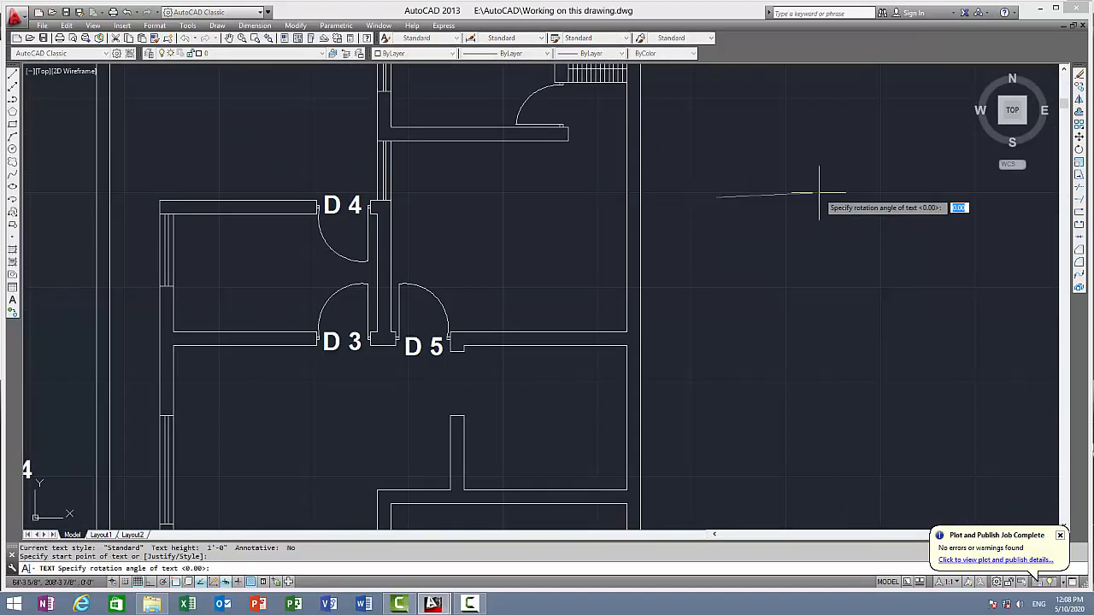
pyautogui.press('F8')
pyautogui.press('Return')
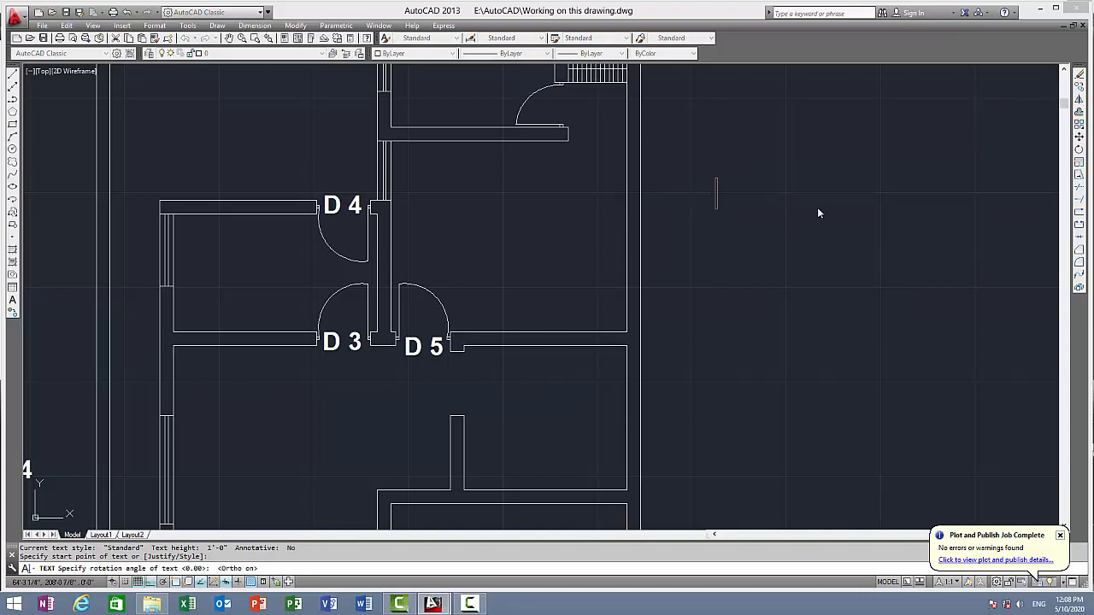
pyautogui.write('D 7')
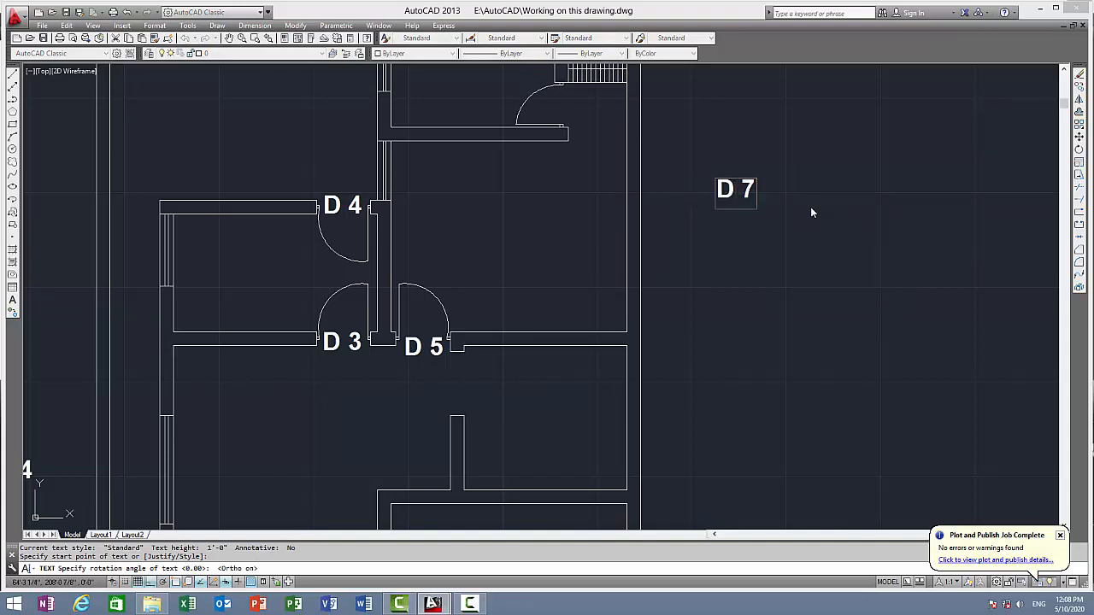
pyautogui.press('Return')
pyautogui.press('Return')
# Move the "D 7" label to the door beside the stairs at the plan's upper right, with Ortho off
pyautogui.click(726, 184)
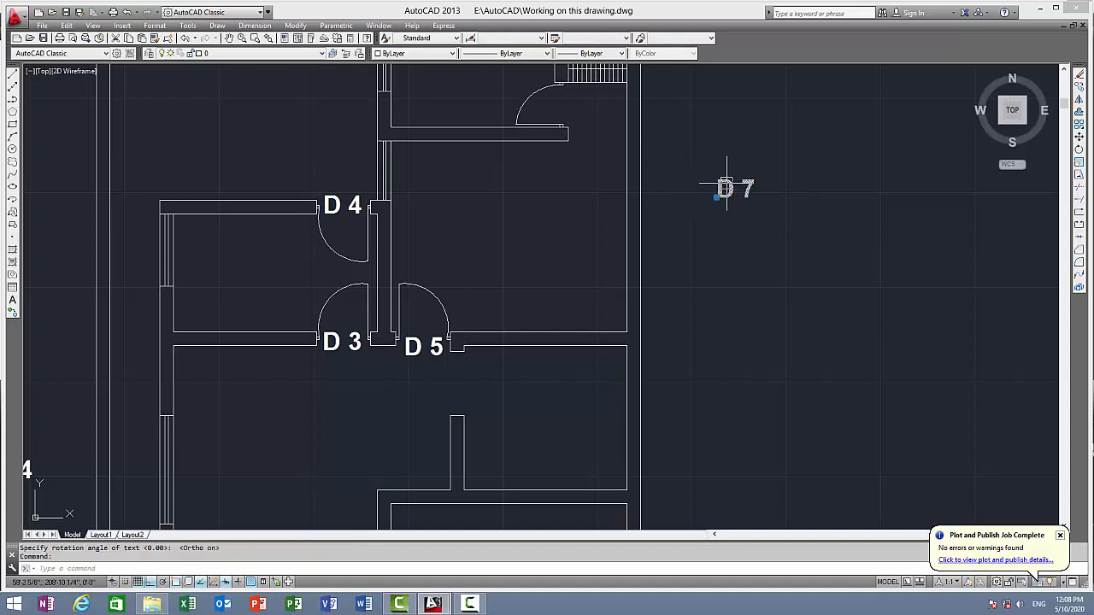
pyautogui.write('m')
pyautogui.press('Return')
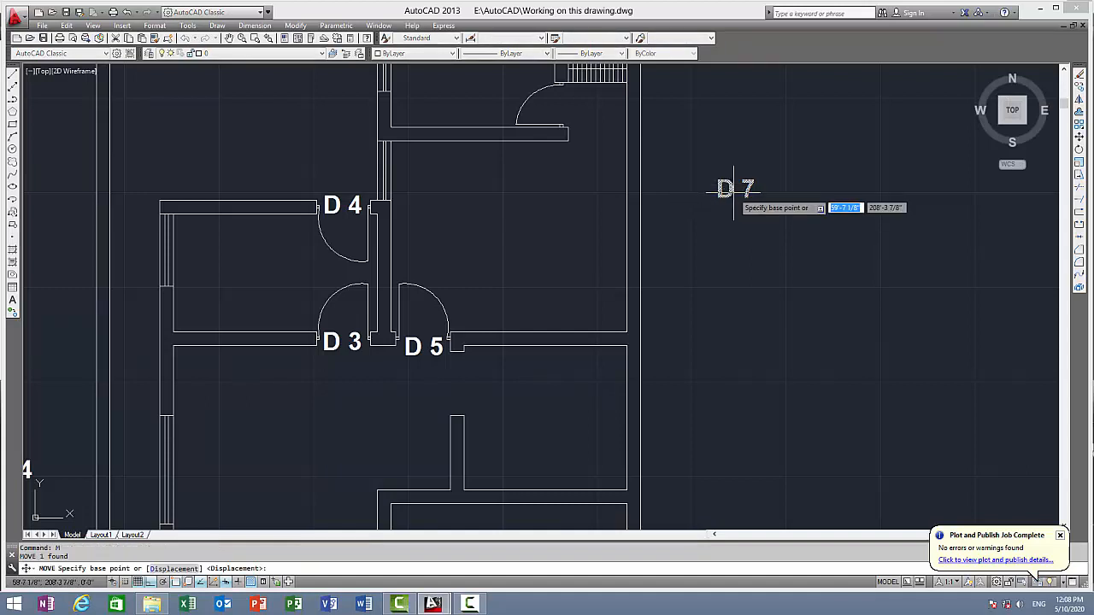
pyautogui.click(726, 195)
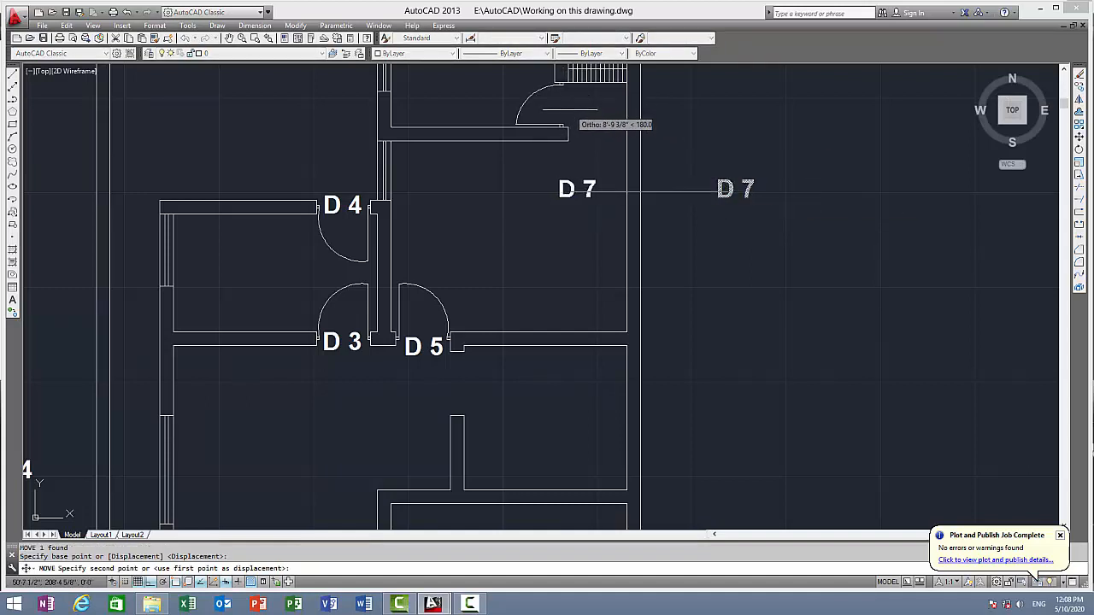
pyautogui.press('F8')
pyautogui.click(562, 123)
pyautogui.scroll(-2, 633, 187)
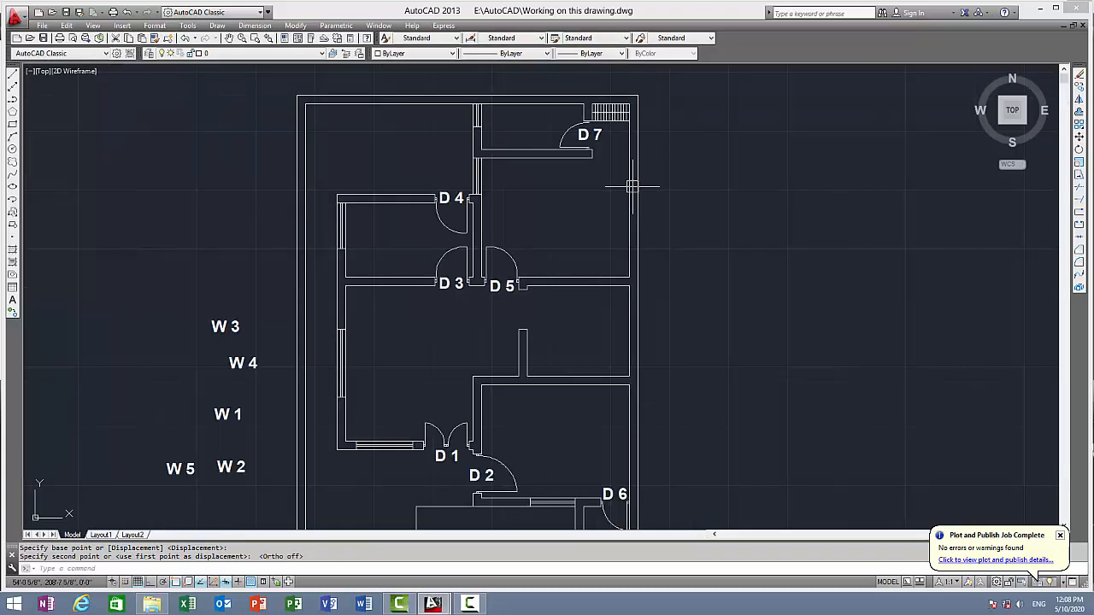
# Move the "W 1" label to just below the window left of the double door labelled "D 1"
pyautogui.moveTo(610, 264); pyautogui.dragTo(640, 249, button='middle')
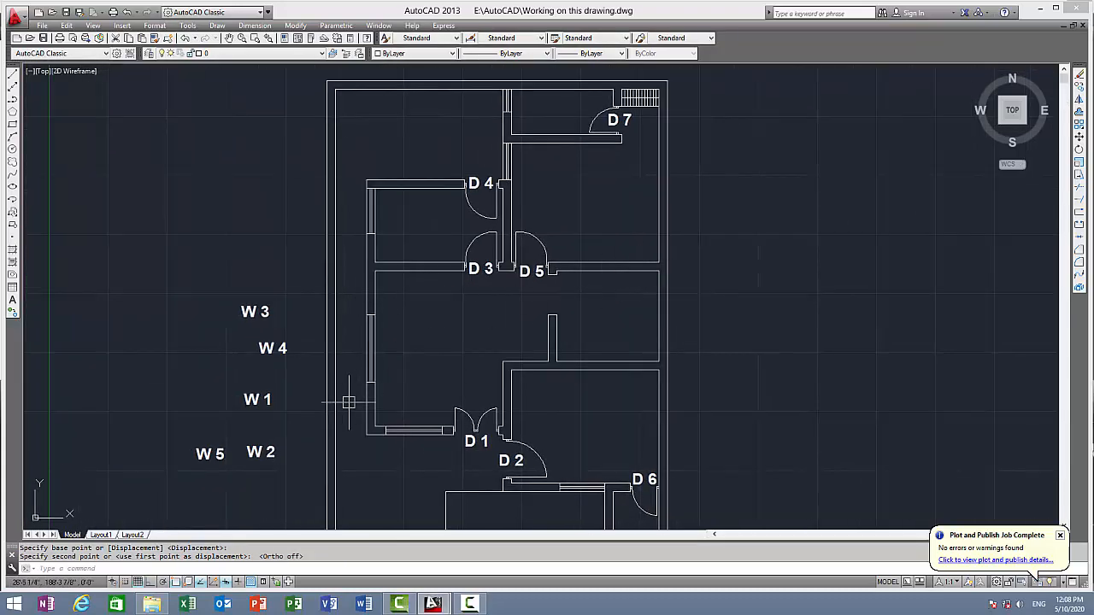
pyautogui.click(255, 397)
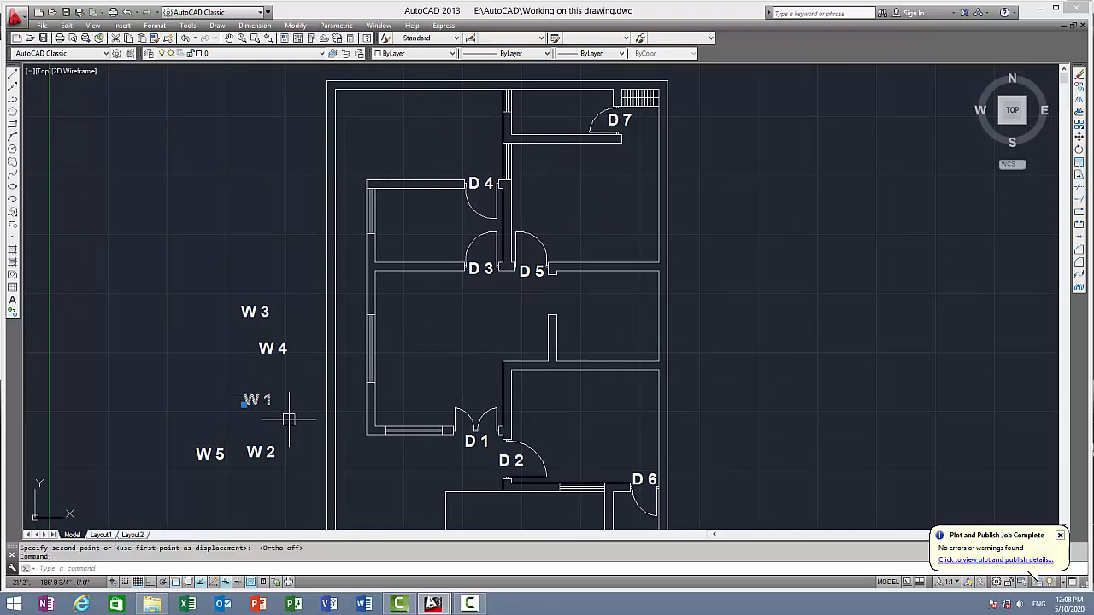
pyautogui.write('m')
pyautogui.press('Return')
pyautogui.click(255, 399)
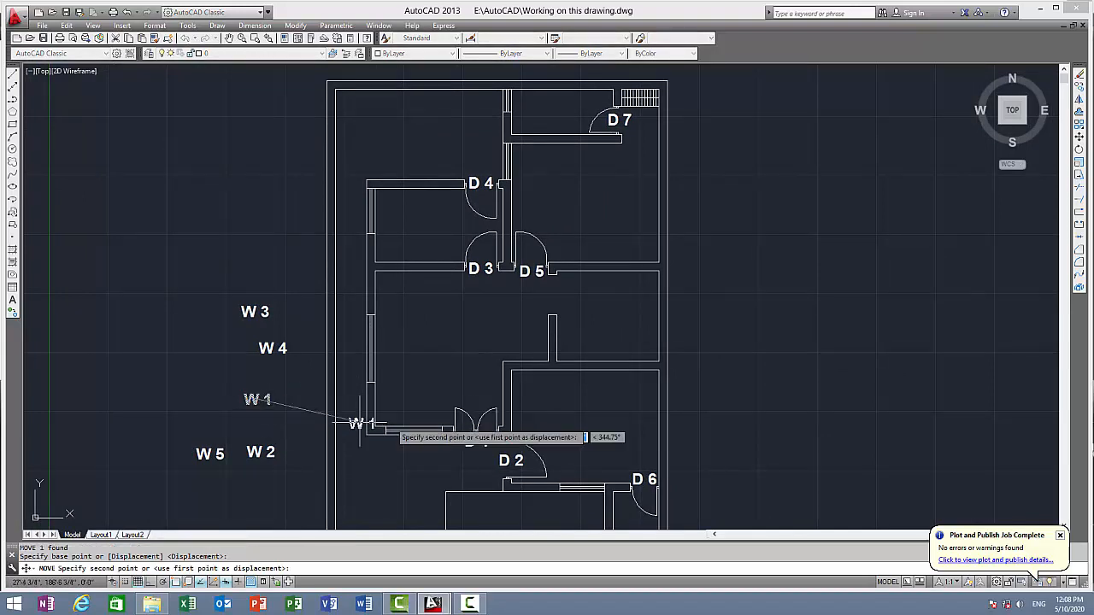
pyautogui.click(415, 445)
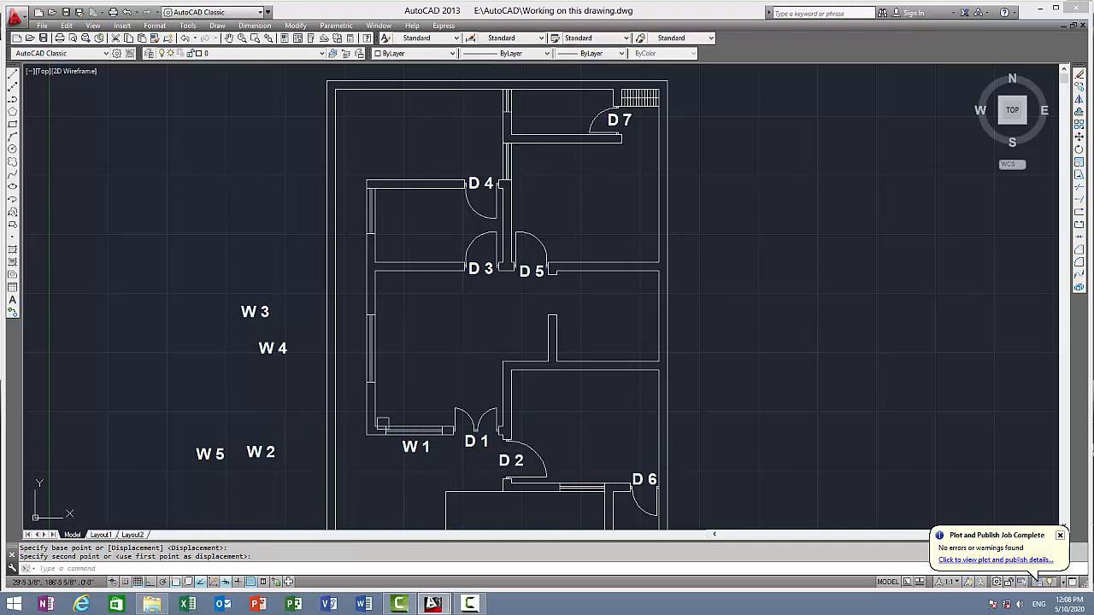
# Move the "W 2" label to the outer side of the window in the large middle room's left wall
pyautogui.click(261, 336)
pyautogui.click(252, 451)
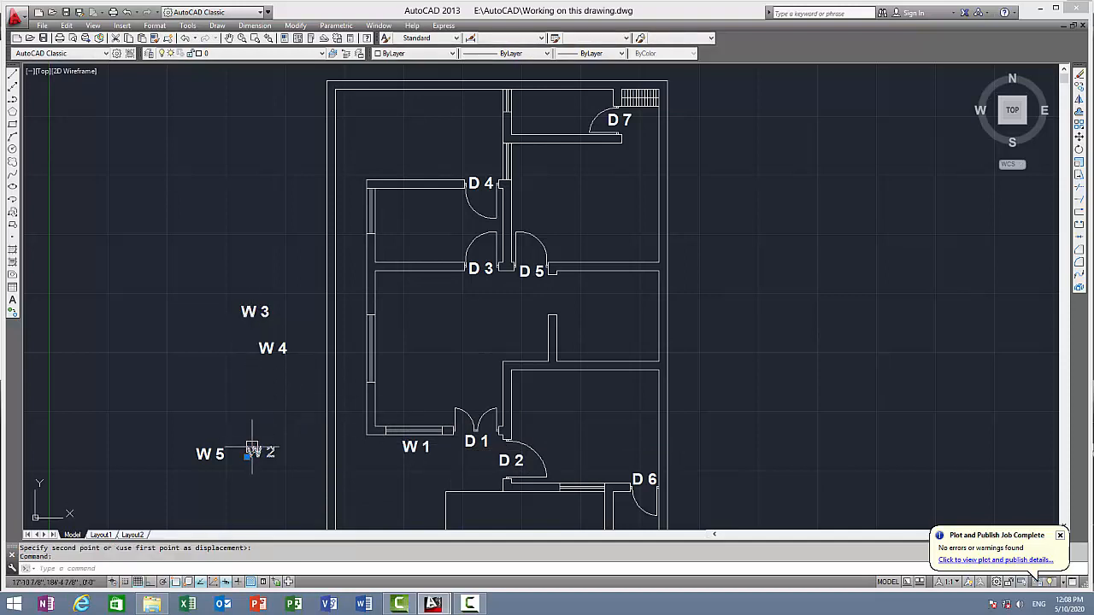
pyautogui.write('m')
pyautogui.press('Return')
pyautogui.click(252, 451)
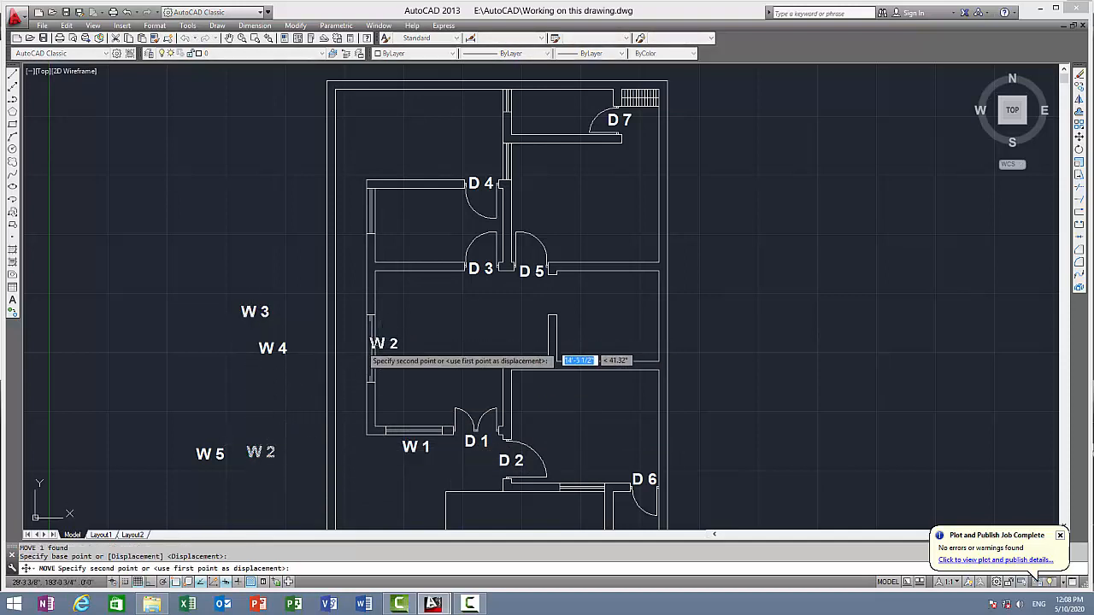
pyautogui.scroll(5, 335, 350)
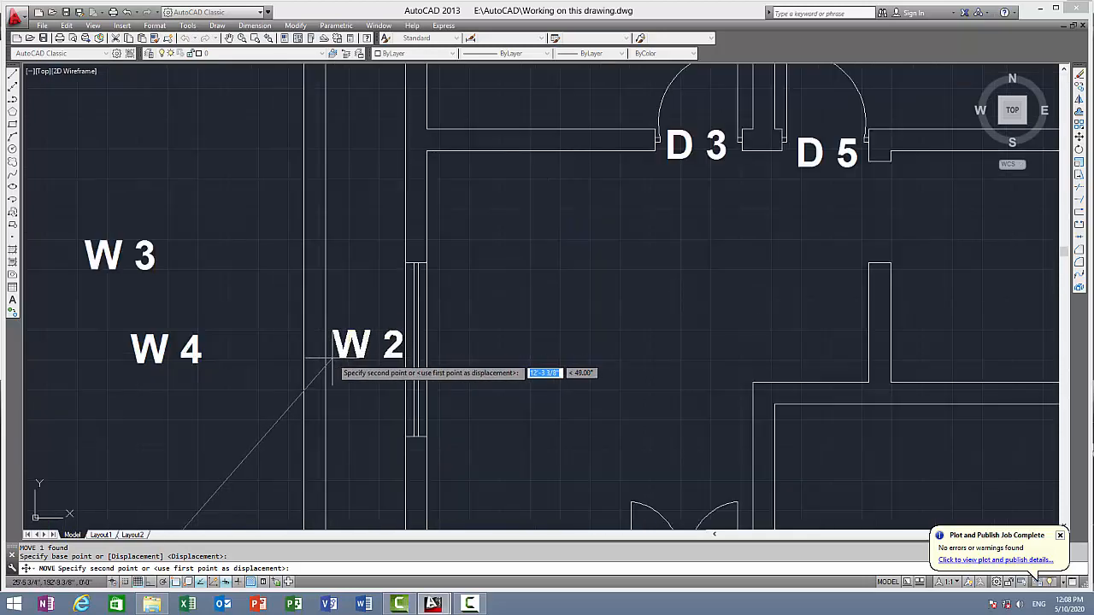
pyautogui.click(359, 334)
# Move the "W 3" label to the outer side of the left window of the room with doors "D 3" and "D 4"
pyautogui.scroll(-4, 359, 335)
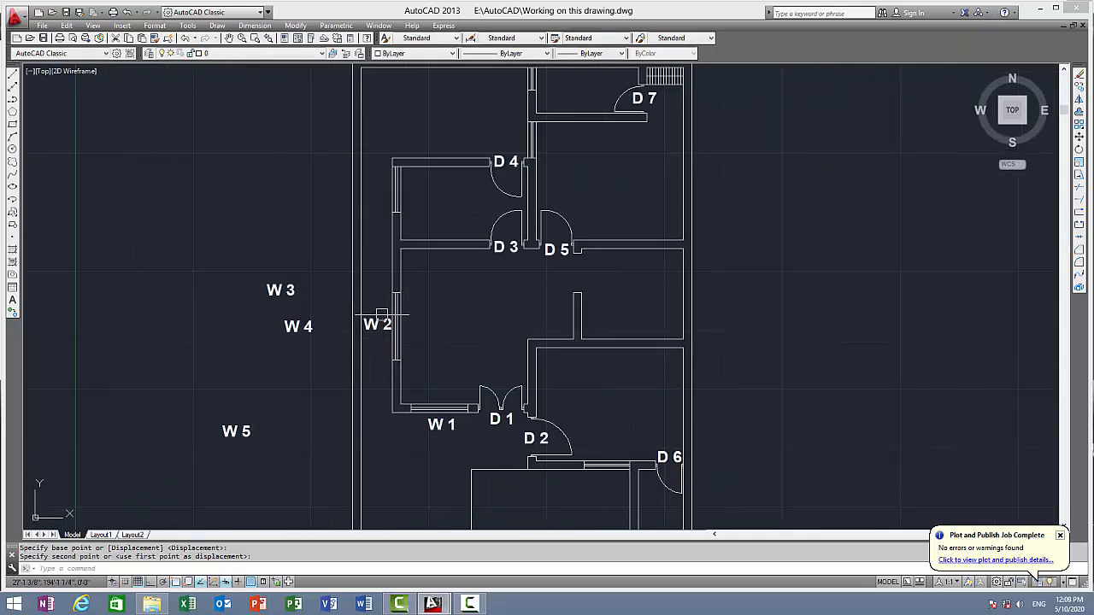
pyautogui.click(277, 290)
pyautogui.press('space')
pyautogui.click(292, 289)
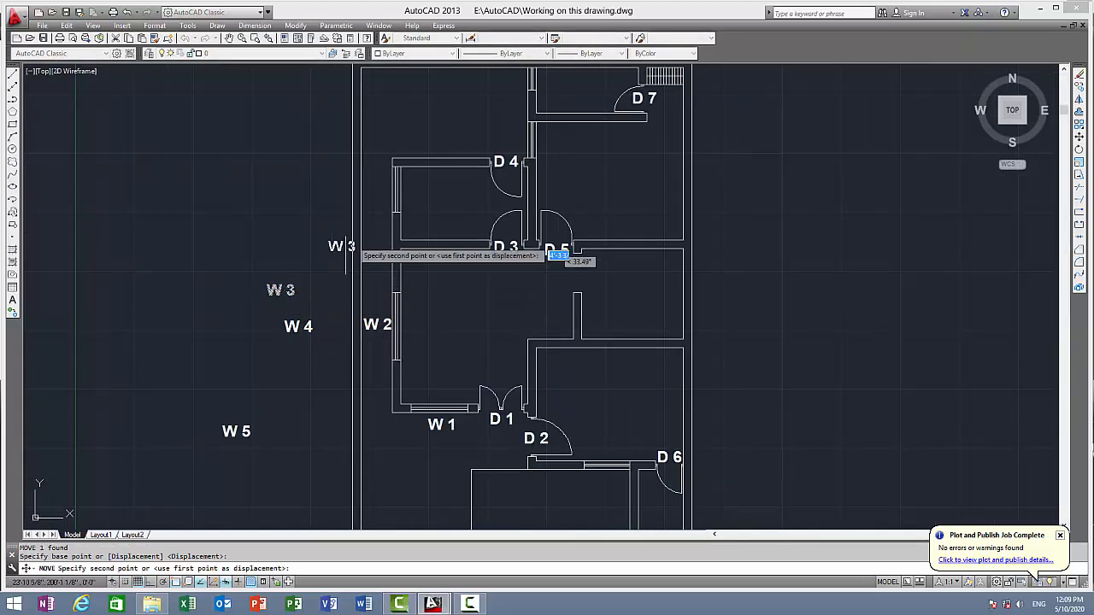
pyautogui.scroll(4, 407, 163)
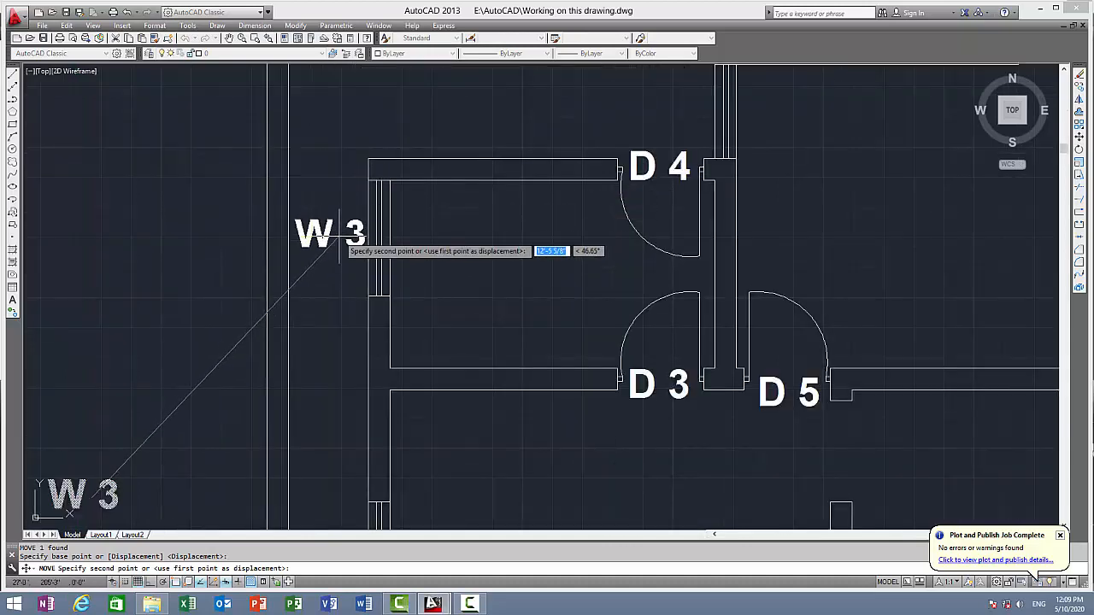
pyautogui.click(350, 232)
# Move the "W 4" label to the left side of the window just above the door labelled "D 4"
pyautogui.scroll(-4, 362, 346)
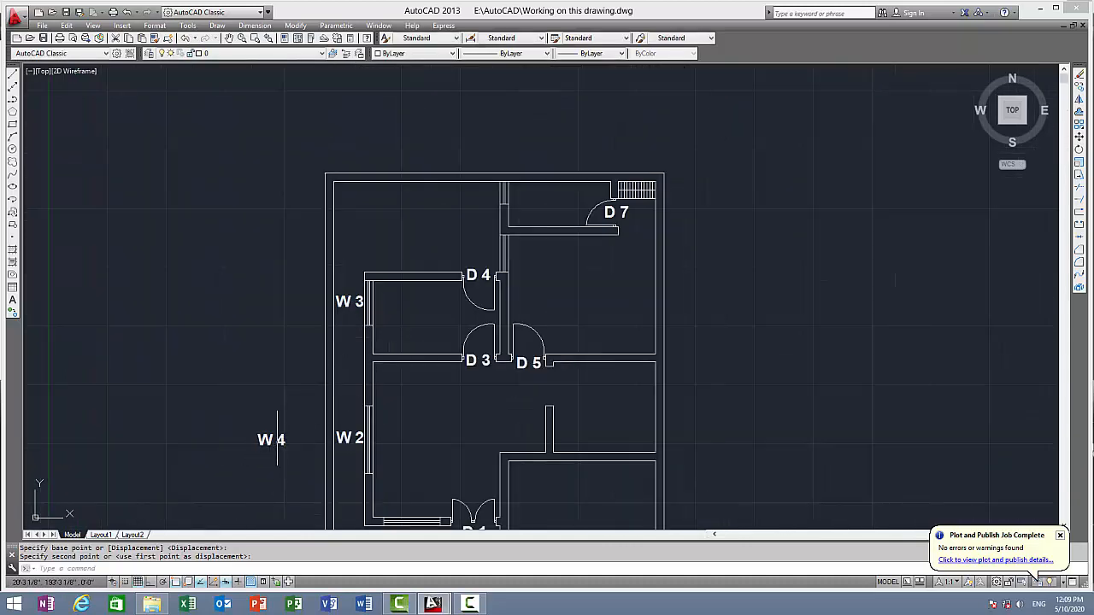
pyautogui.click(276, 444)
pyautogui.press('Return')
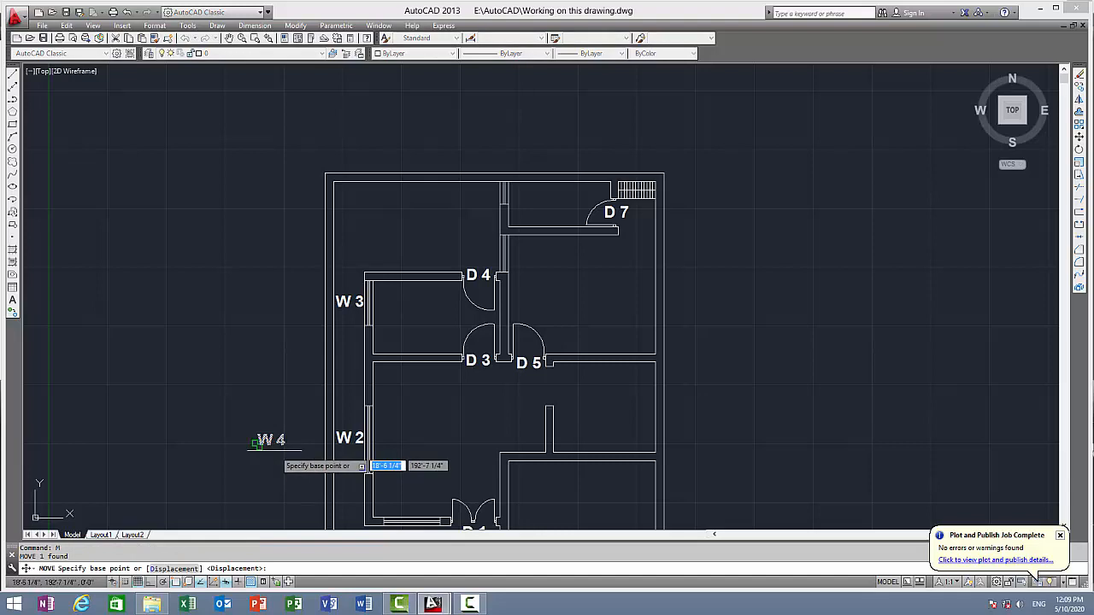
pyautogui.click(275, 445)
pyautogui.scroll(4, 492, 262)
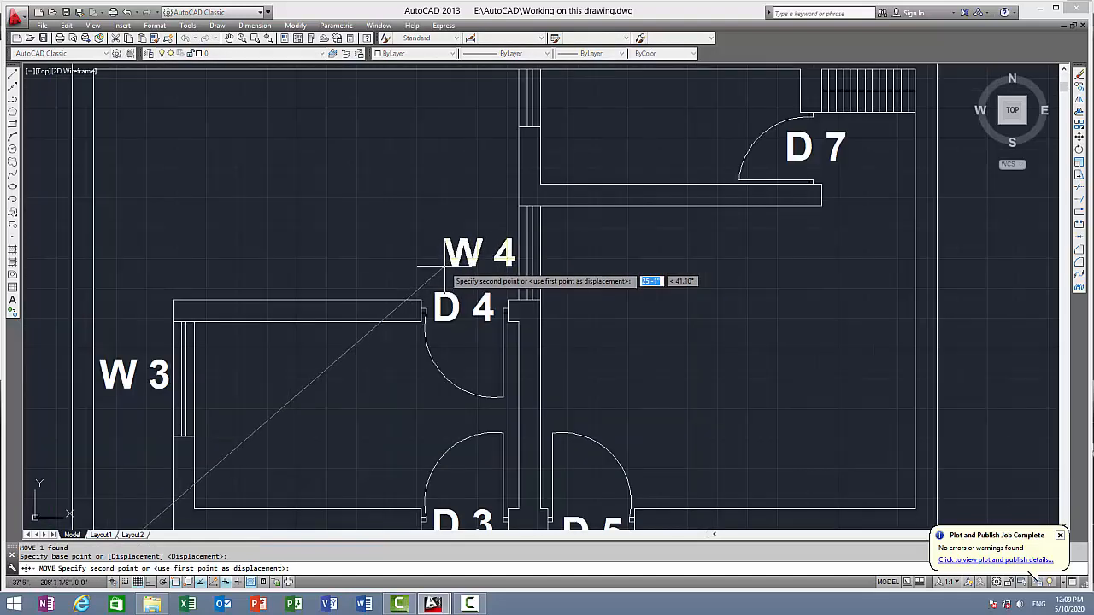
pyautogui.click(448, 255)
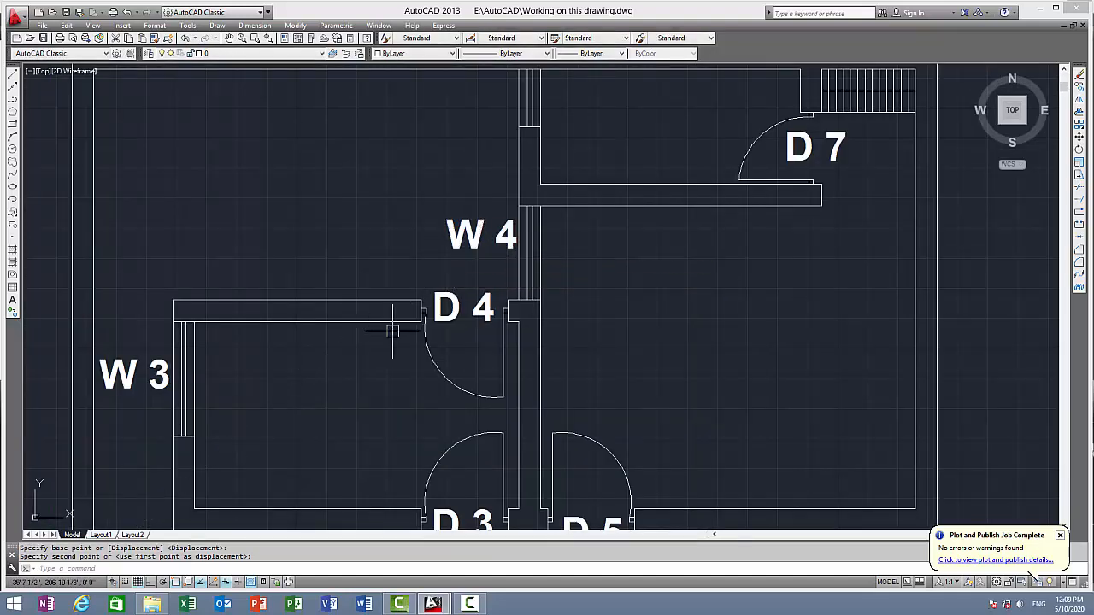
# Move the "W 5" label to the left side of the topmost window, in the same wall above "W 4"
pyautogui.scroll(-4, 384, 337)
pyautogui.moveTo(386, 235); pyautogui.dragTo(429, 117, button='middle')
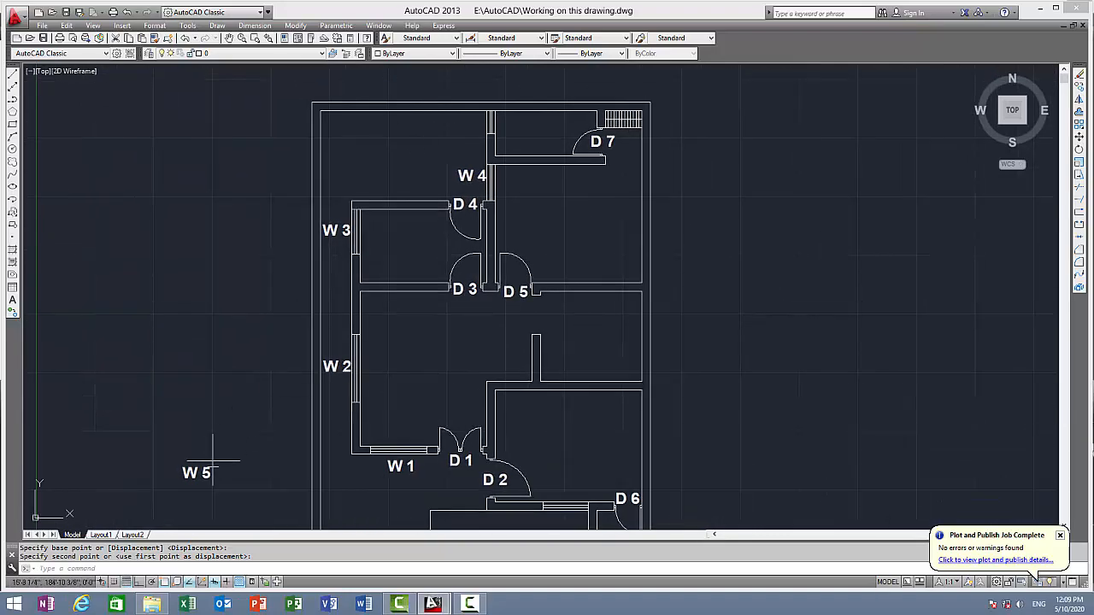
pyautogui.click(187, 475)
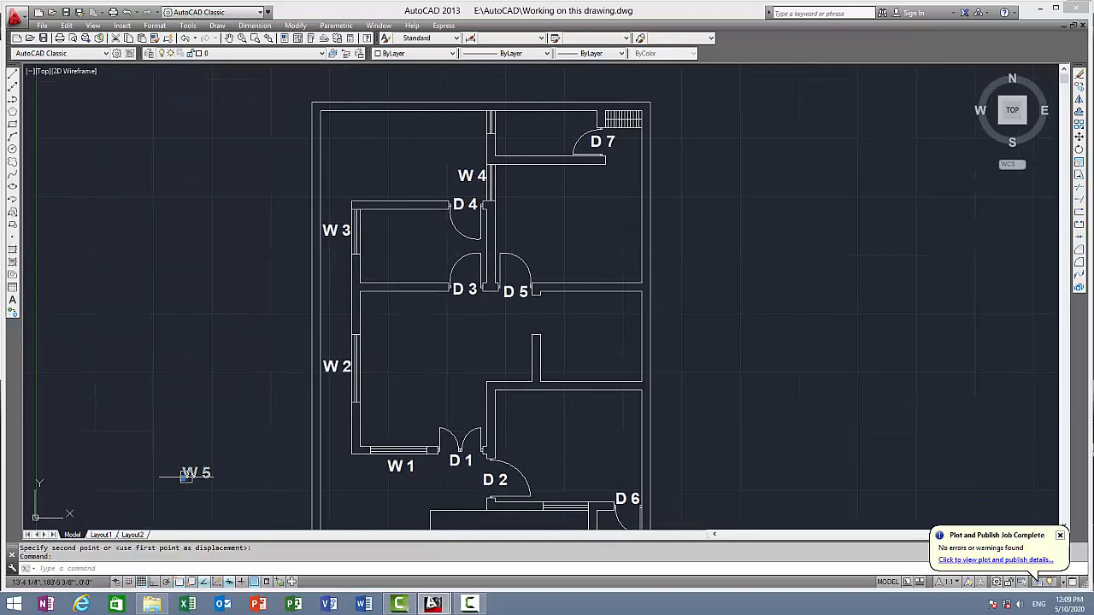
pyautogui.write('m')
pyautogui.press('Return')
pyautogui.click(191, 472)
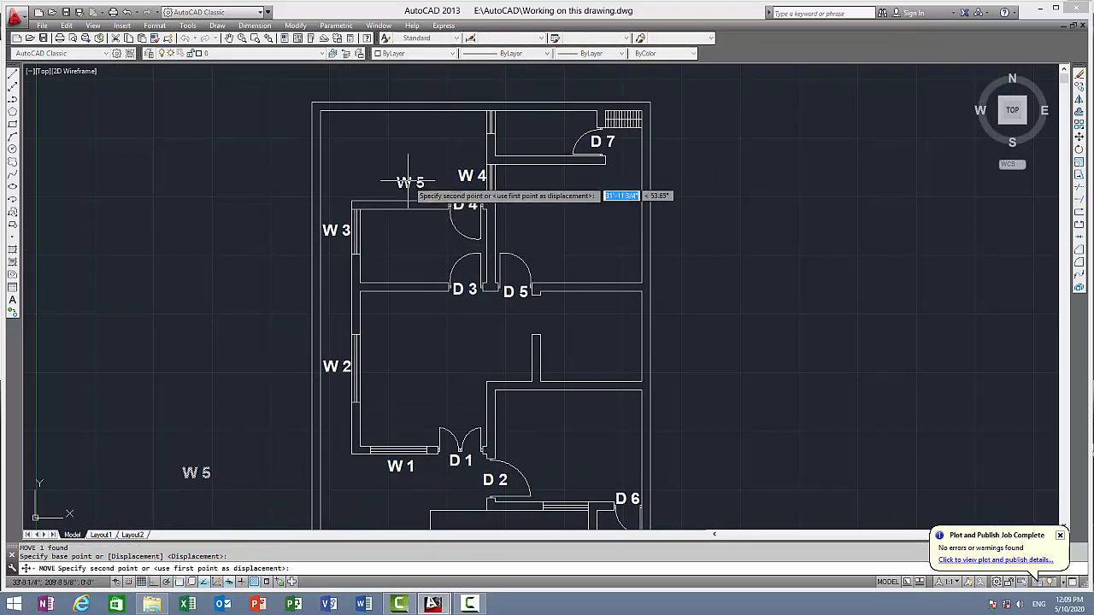
pyautogui.scroll(4, 416, 209)
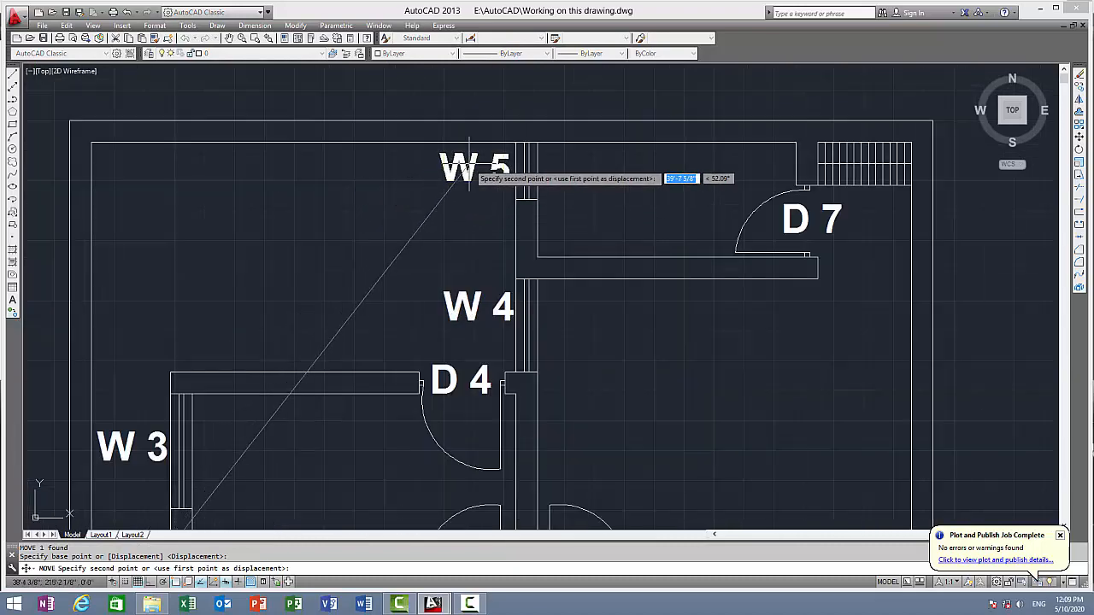
pyautogui.click(470, 171)
# Write the single-line text "W 6" outside the plan's lower right wall at the default rotation, with Ortho on
pyautogui.scroll(-4, 619, 312)
pyautogui.moveTo(619, 312); pyautogui.dragTo(421, 58, button='middle')
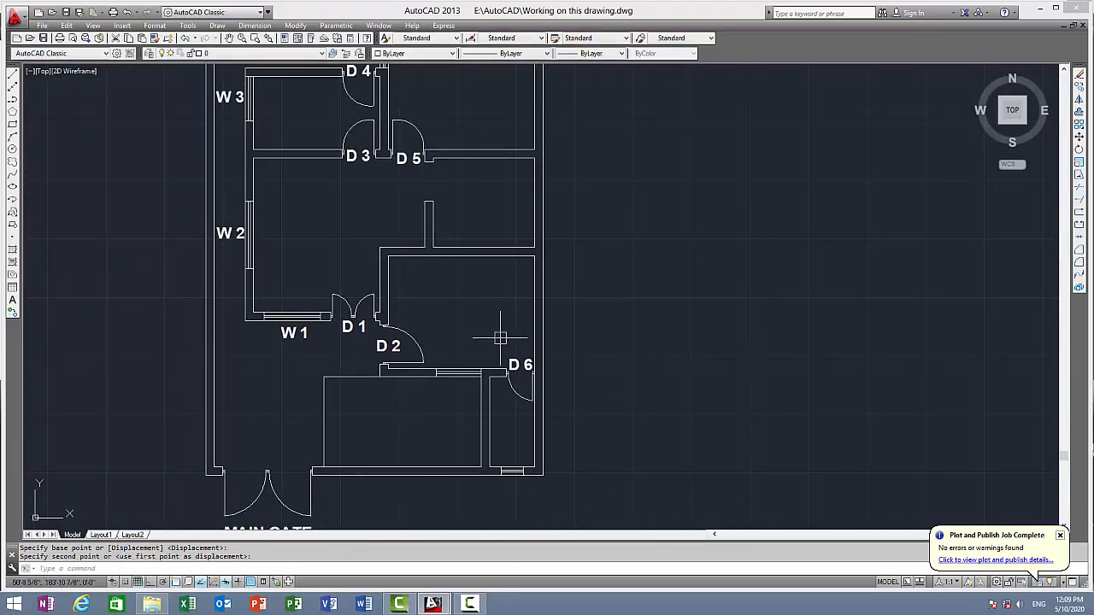
pyautogui.moveTo(561, 399)
pyautogui.mouseDown(button='middle')
pyautogui.moveTo(483, 225)
pyautogui.moveTo(532, 275)
pyautogui.mouseUp(button='middle')
pyautogui.write('text')
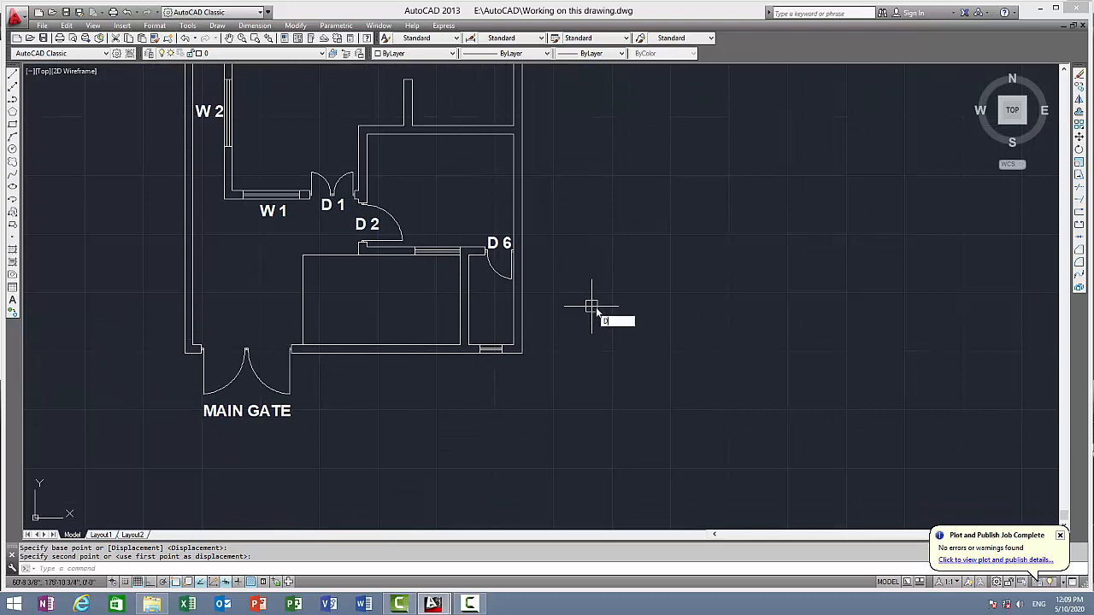
pyautogui.press('Return')
pyautogui.click(604, 288)
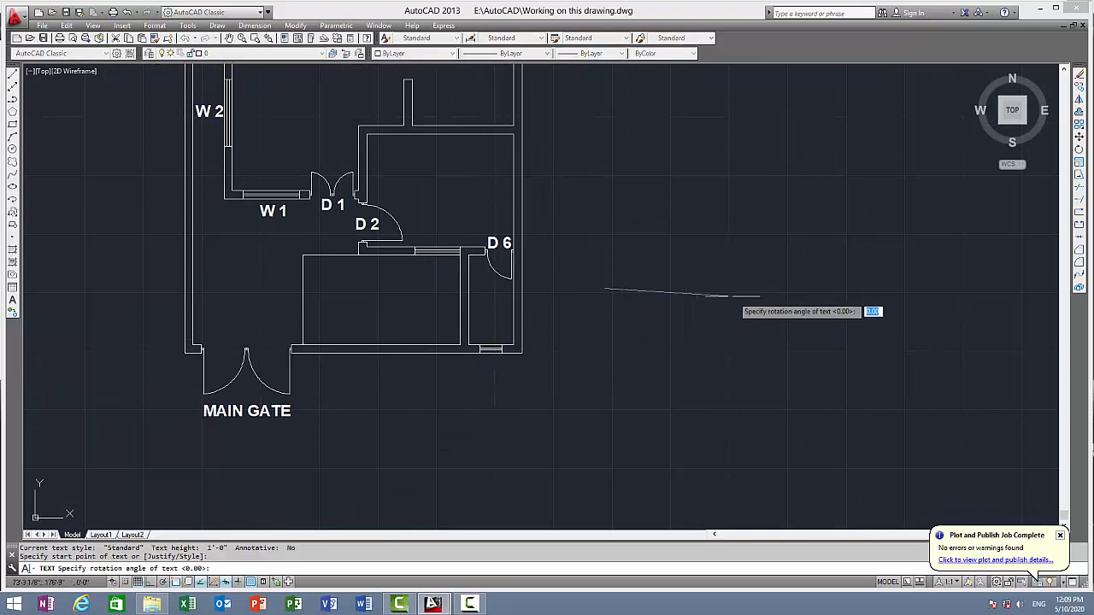
pyautogui.press('F8')
pyautogui.press('Return')
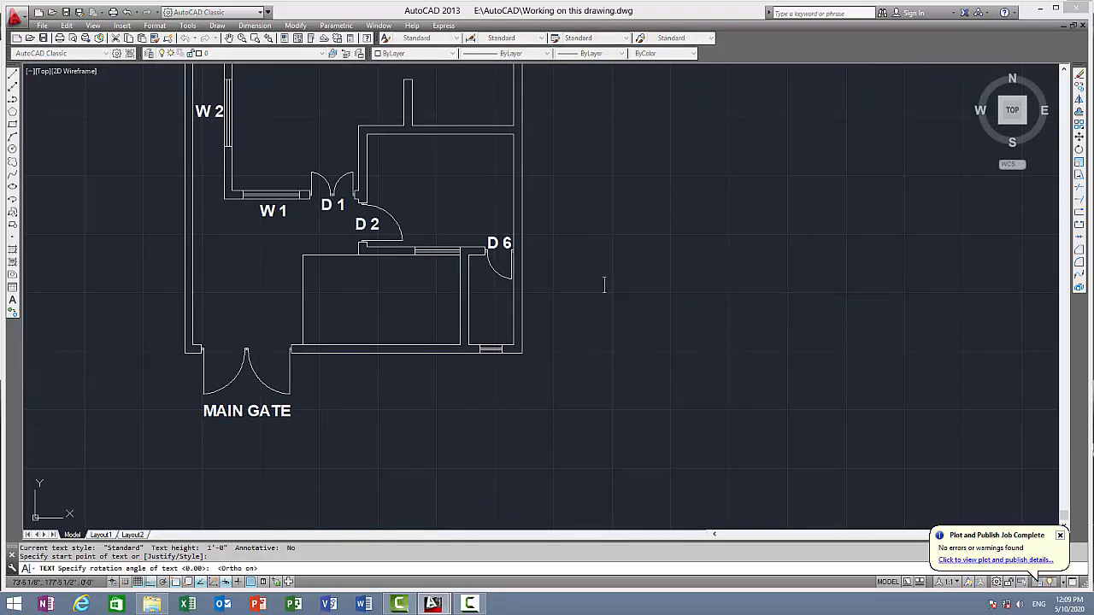
pyautogui.write('W 6')
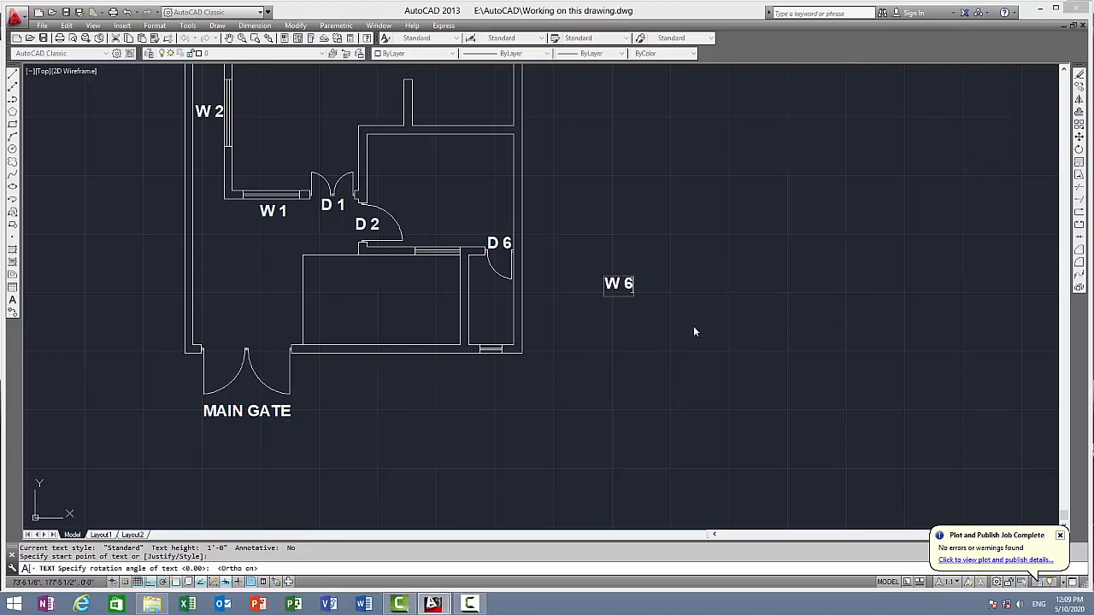
pyautogui.press('Return')
# Add the text "W 7" below "W 6" and finish the text command
pyautogui.write('W')
pyautogui.write(' 7')
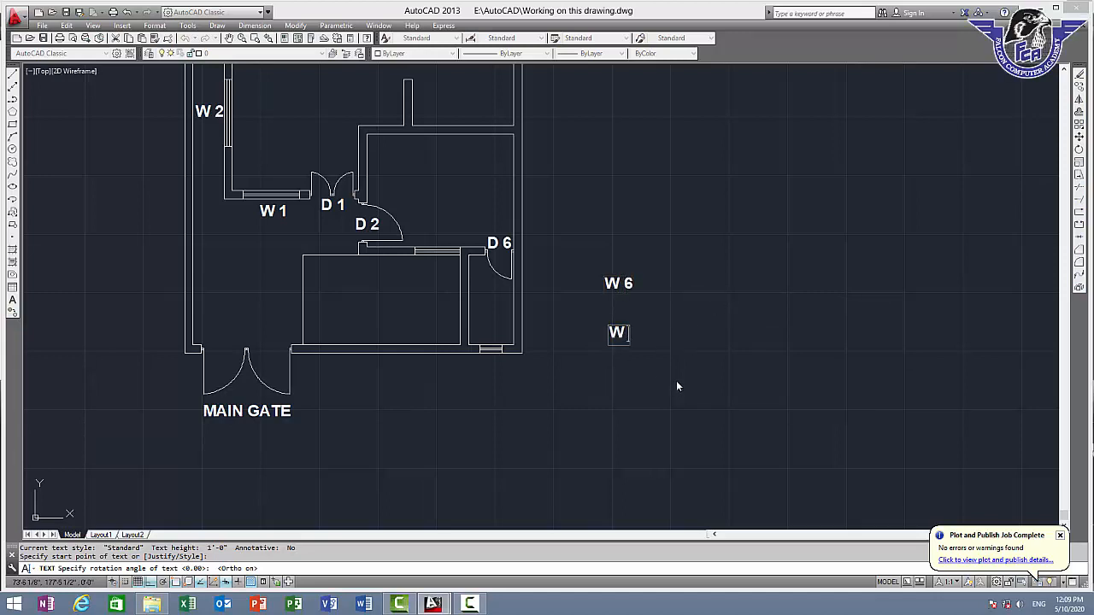
pyautogui.click(675, 381)
pyautogui.press('Return')
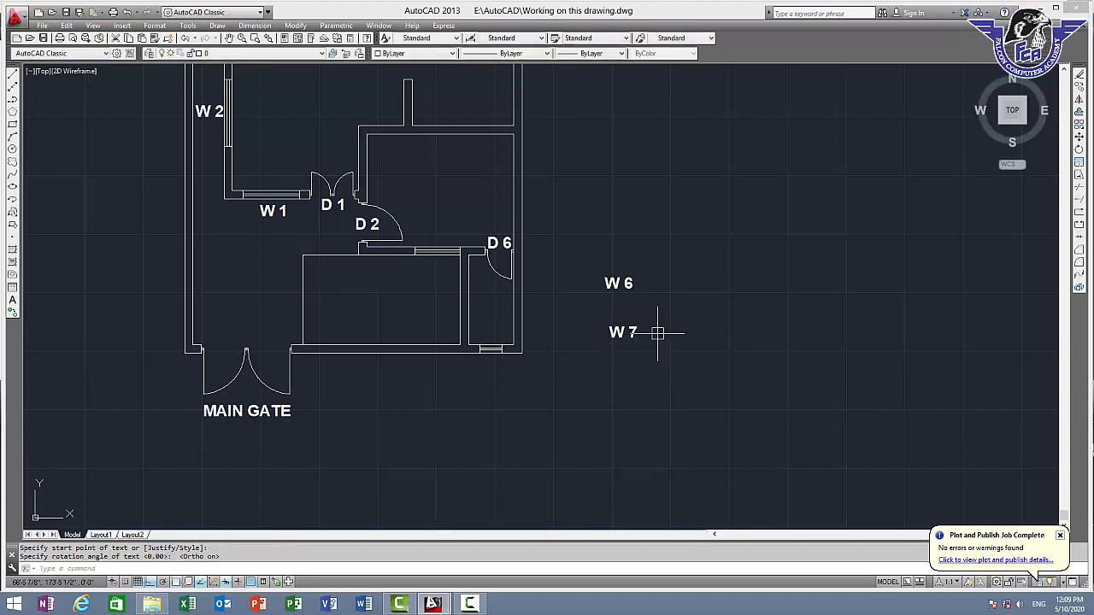
# Move the "W 6" label to just below the window left of door "D 6", with Ortho off
pyautogui.click(618, 284)
pyautogui.scroll(2, 617, 290)
pyautogui.write('m')
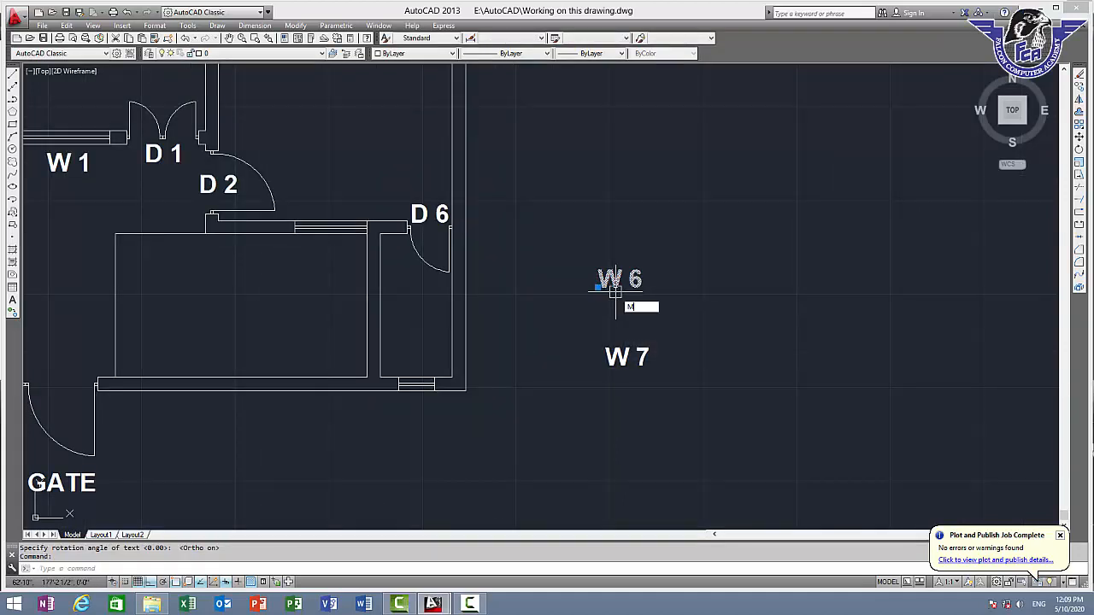
pyautogui.press('Return')
pyautogui.click(608, 279)
pyautogui.scroll(4, 316, 230)
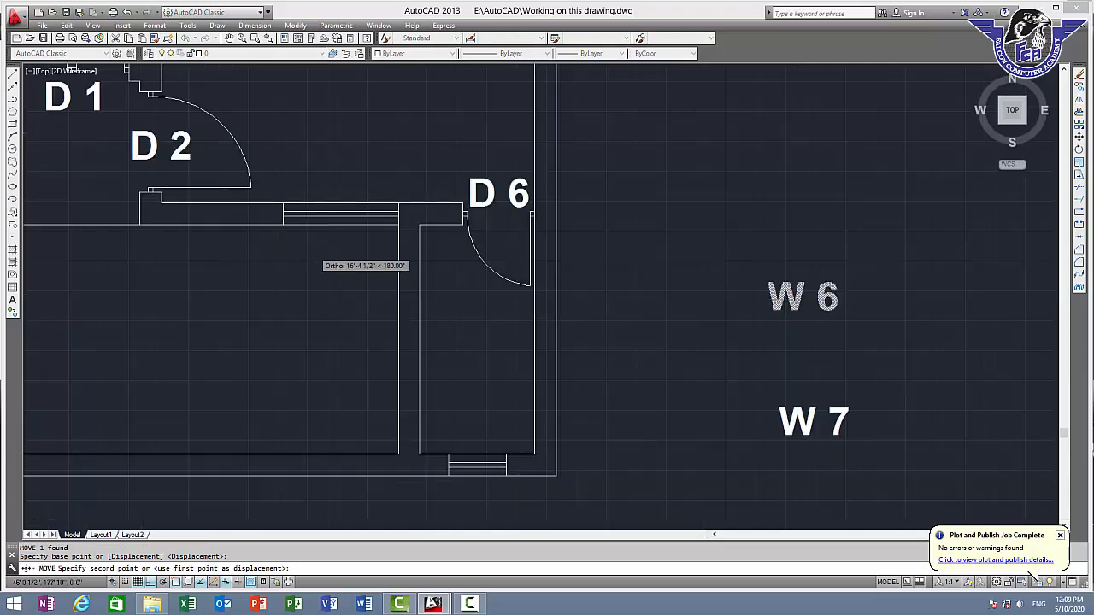
pyautogui.press('F8')
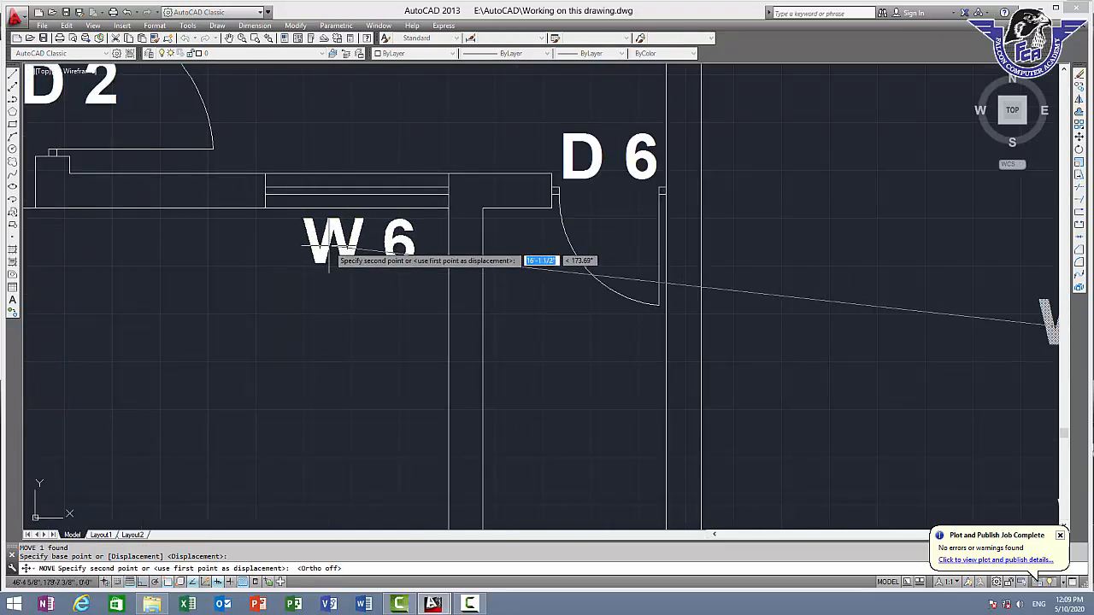
pyautogui.click(329, 250)
# Move the "W 7" label to just below the window in the bottom wall of the small lower-right room
pyautogui.scroll(-4, 867, 354)
pyautogui.moveTo(867, 353); pyautogui.dragTo(699, 267, button='middle')
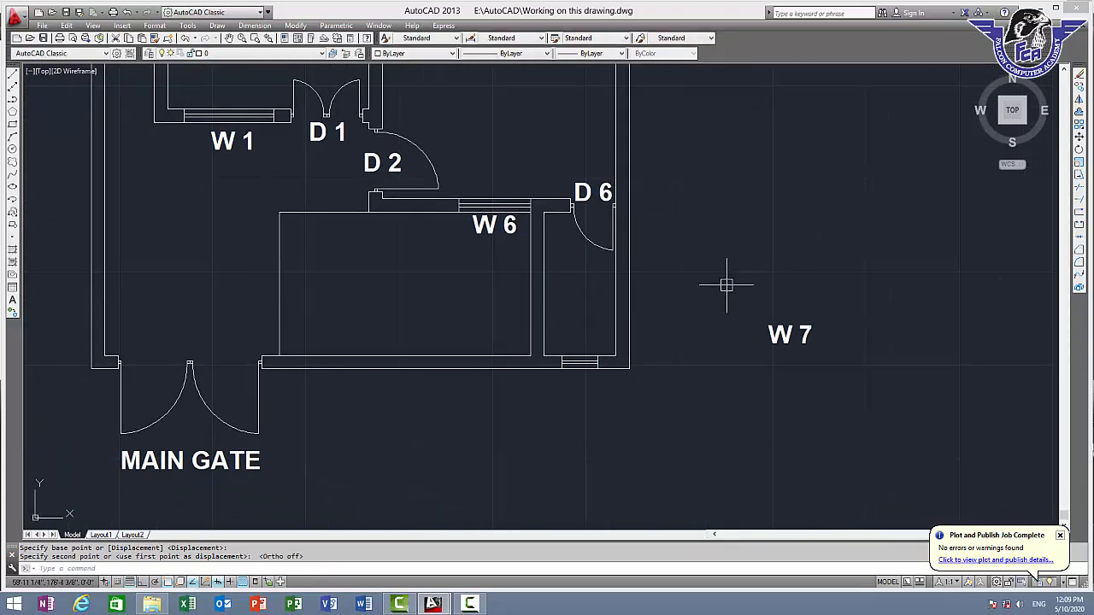
pyautogui.scroll(2, 723, 288)
pyautogui.click(813, 360)
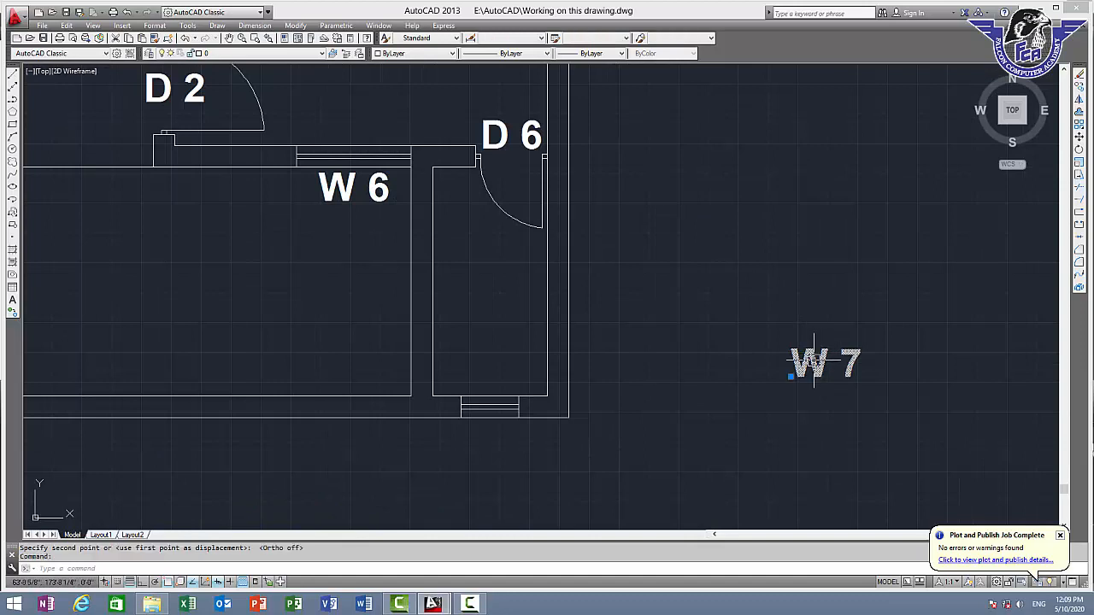
pyautogui.write('m')
pyautogui.press('Return')
pyautogui.click(814, 363)
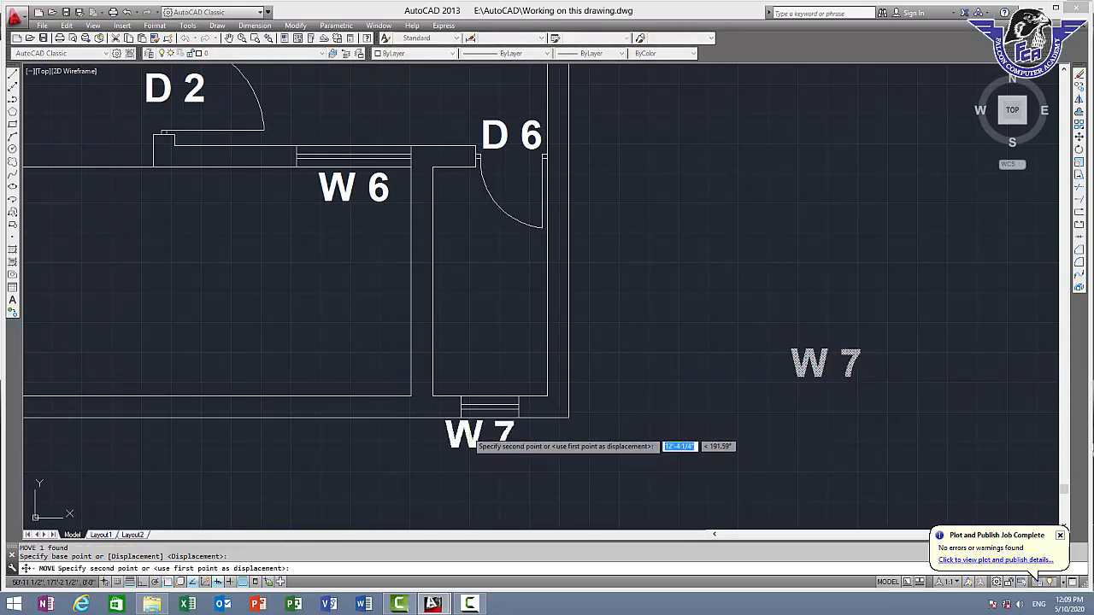
pyautogui.click(478, 435)
pyautogui.scroll(-6, 651, 366)
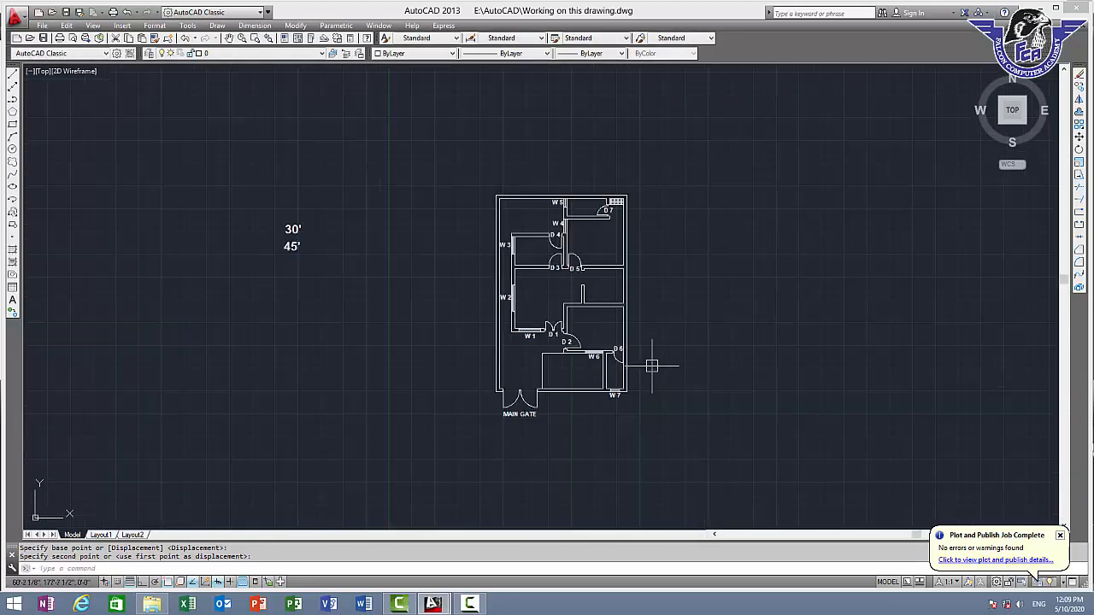
pyautogui.scroll(2, 596, 274)
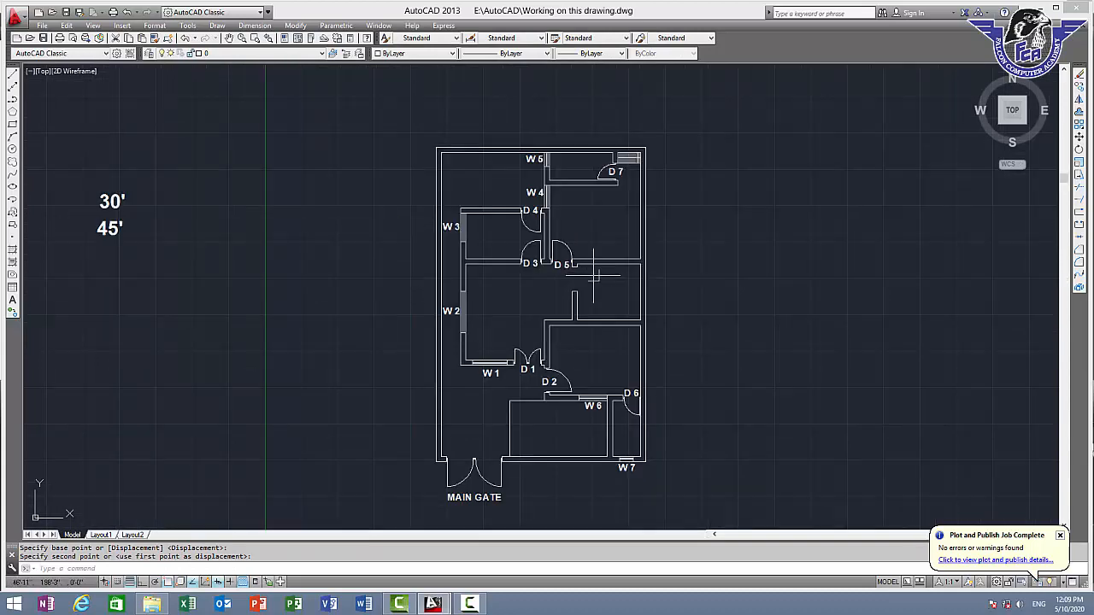
pyautogui.scroll(2, 579, 244)
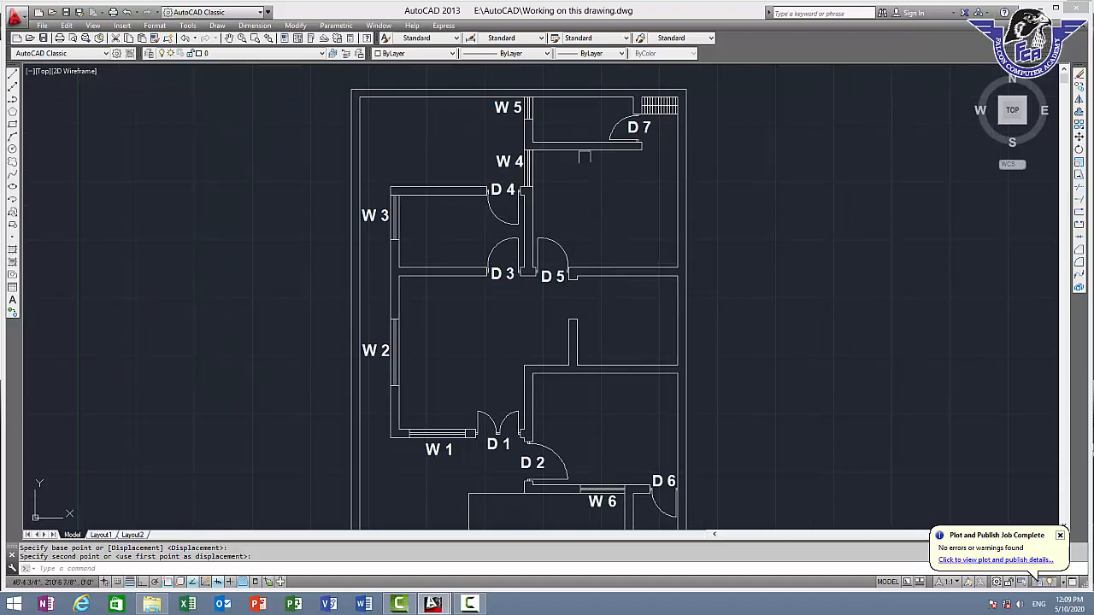
pyautogui.scroll(2, 413, 104)
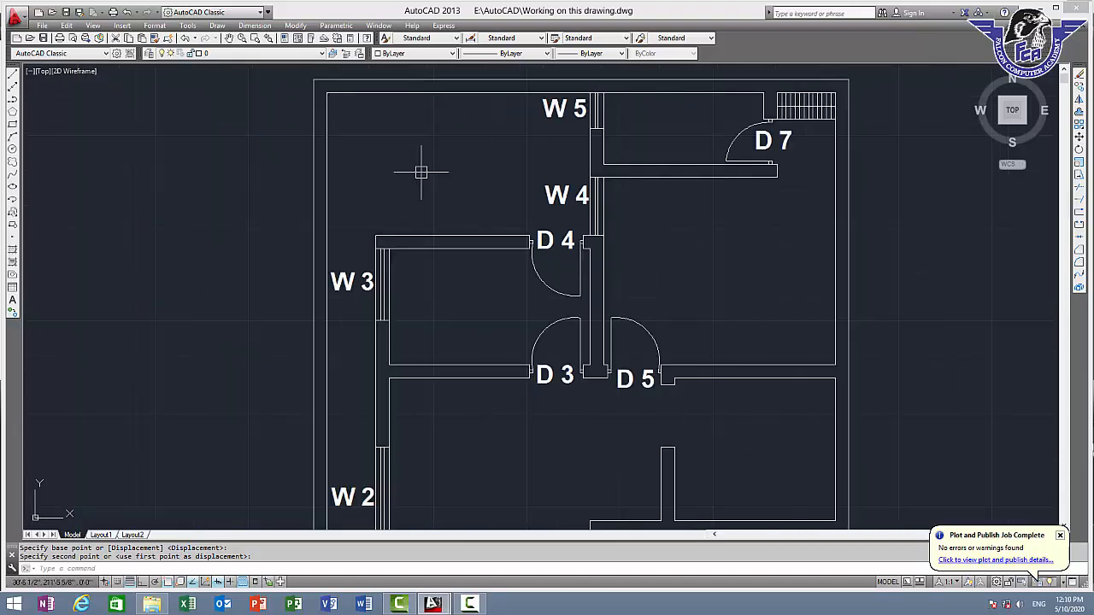
# Measure the inside width and depth of the open area in the plan's upper left corner
pyautogui.write('DI')
pyautogui.press('Return')
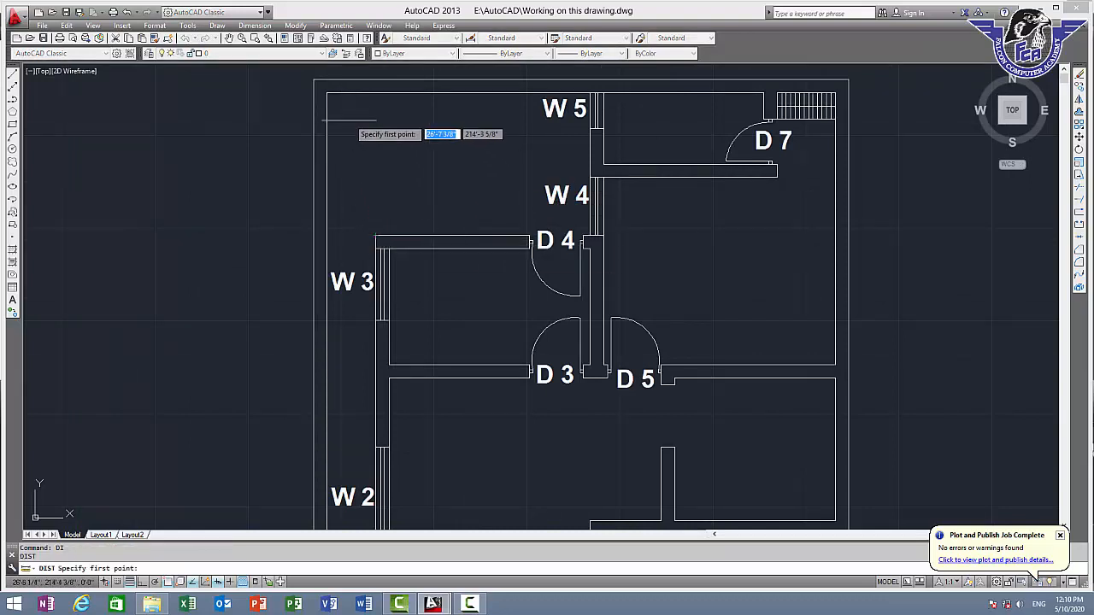
pyautogui.click(327, 92)
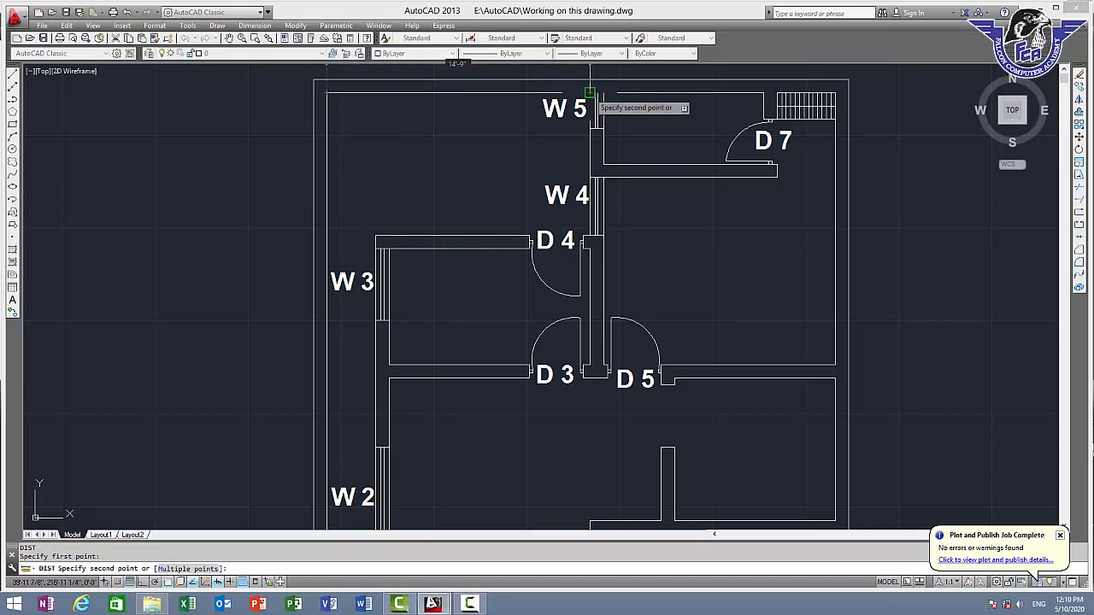
pyautogui.press('Escape')
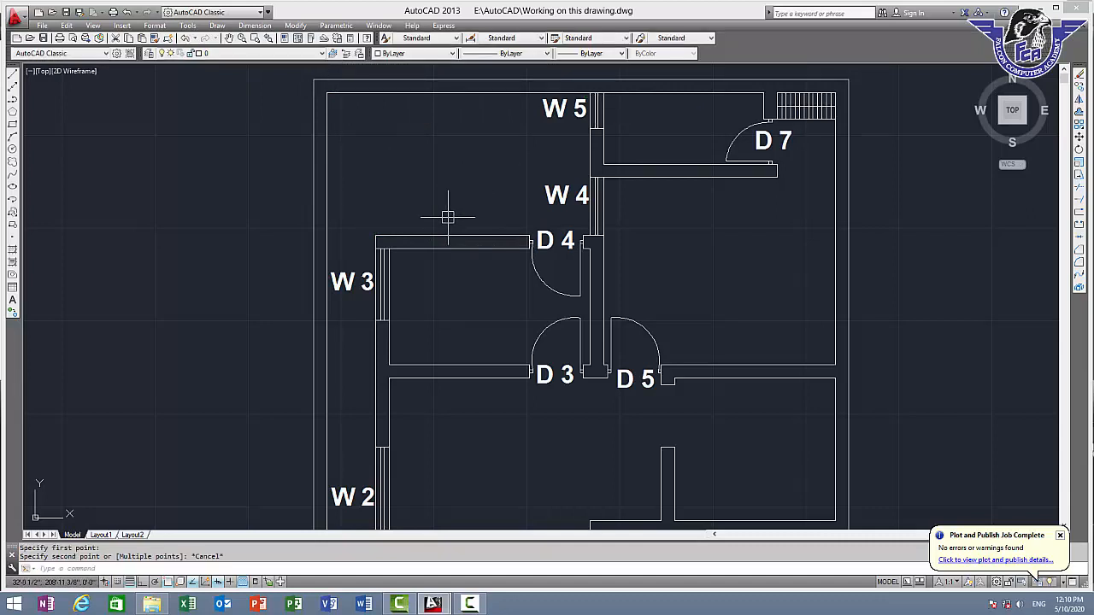
pyautogui.write('DIST Specify first point:')
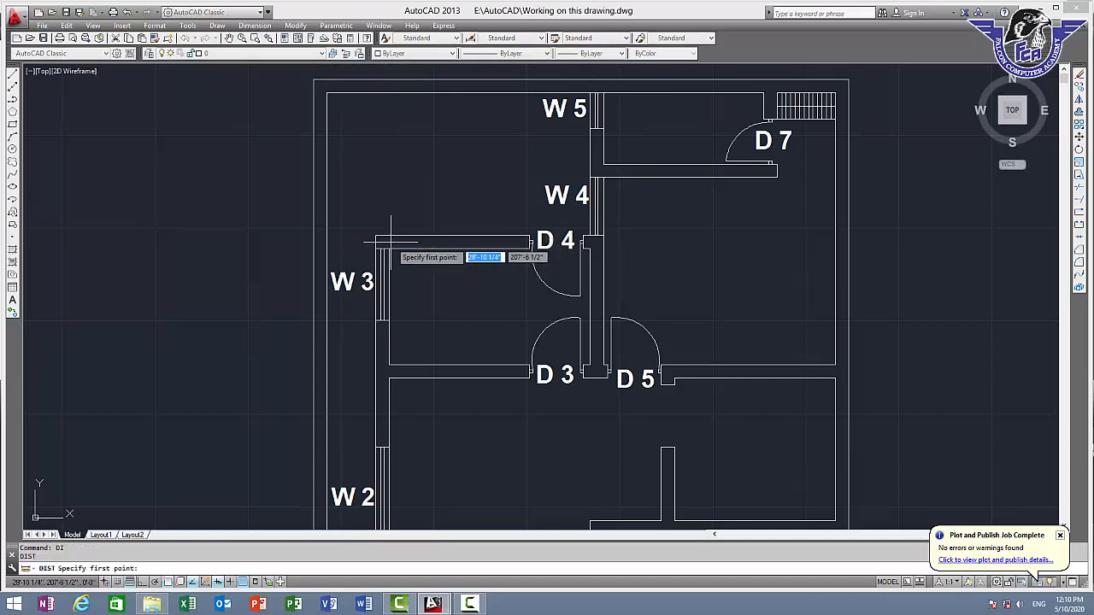
pyautogui.press('Return')
pyautogui.click(376, 235)
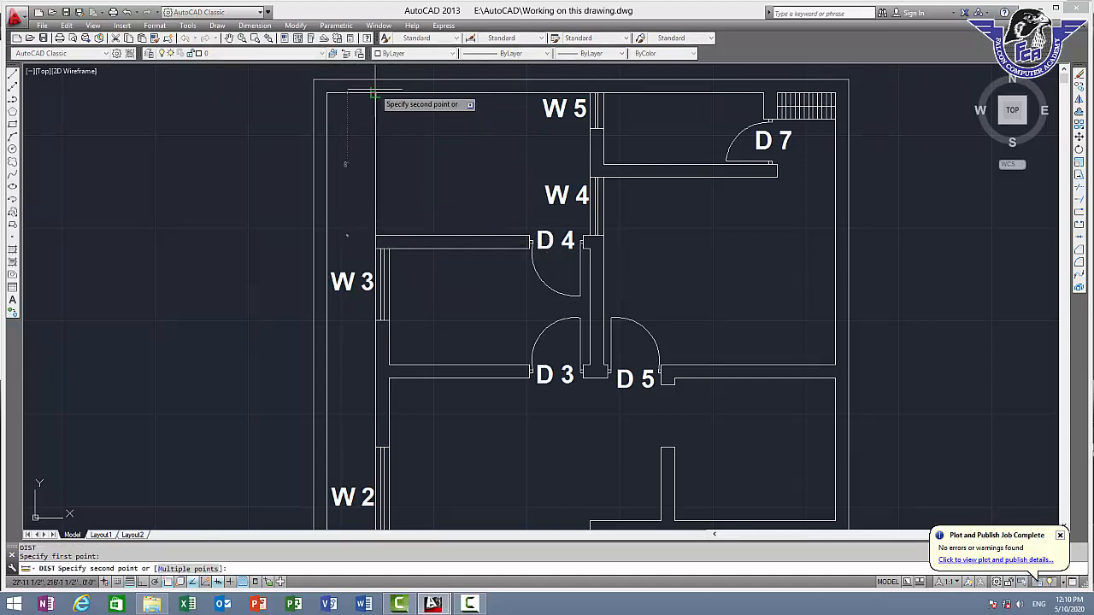
pyautogui.press('Escape')
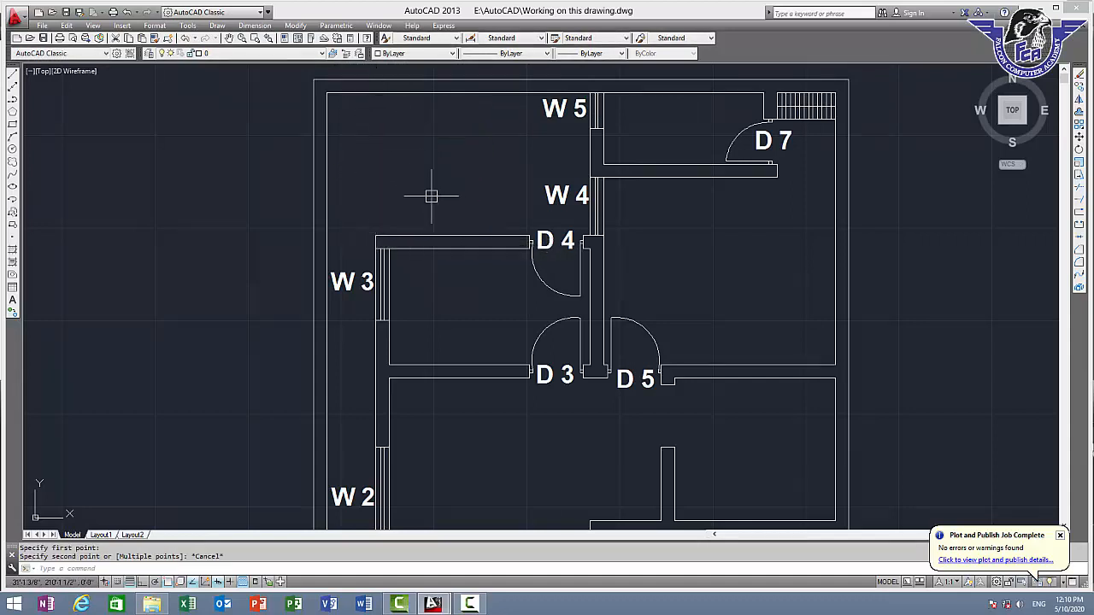
# Create multiline text in the upper left open area reading "COURTYARD" with "14'-9" X 8'" on the second line
pyautogui.write('T')
pyautogui.press('Return')
pyautogui.click(326, 117)
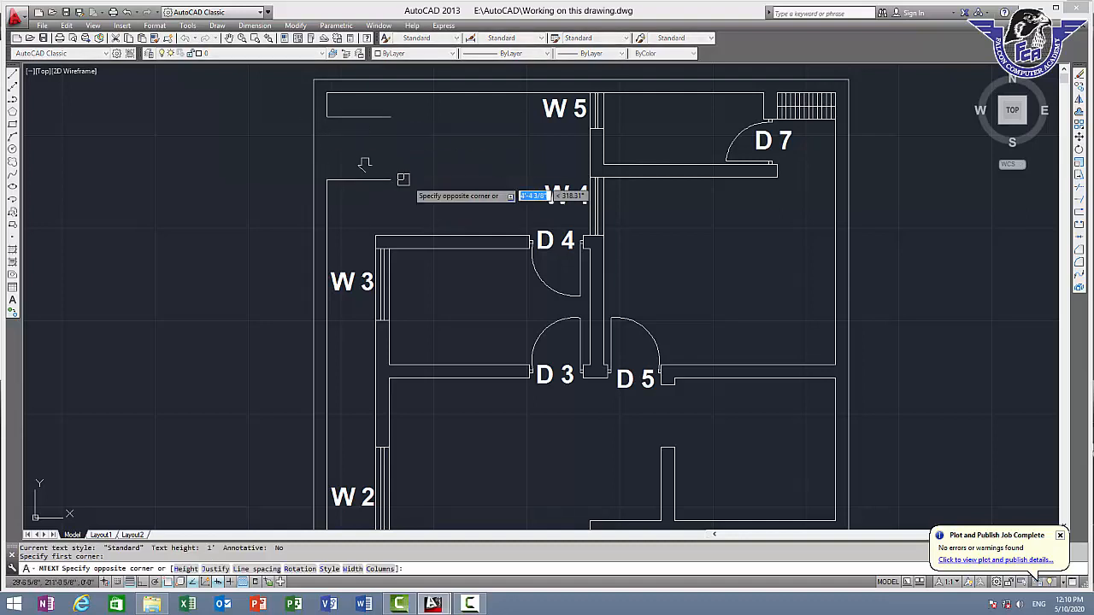
pyautogui.click(604, 309)
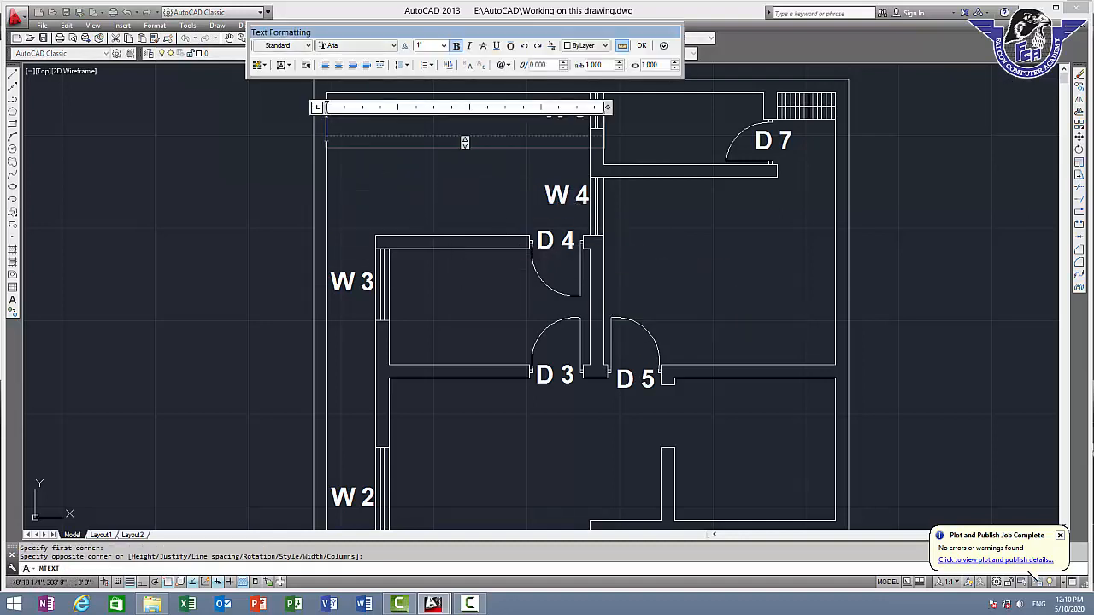
pyautogui.write('COURT')
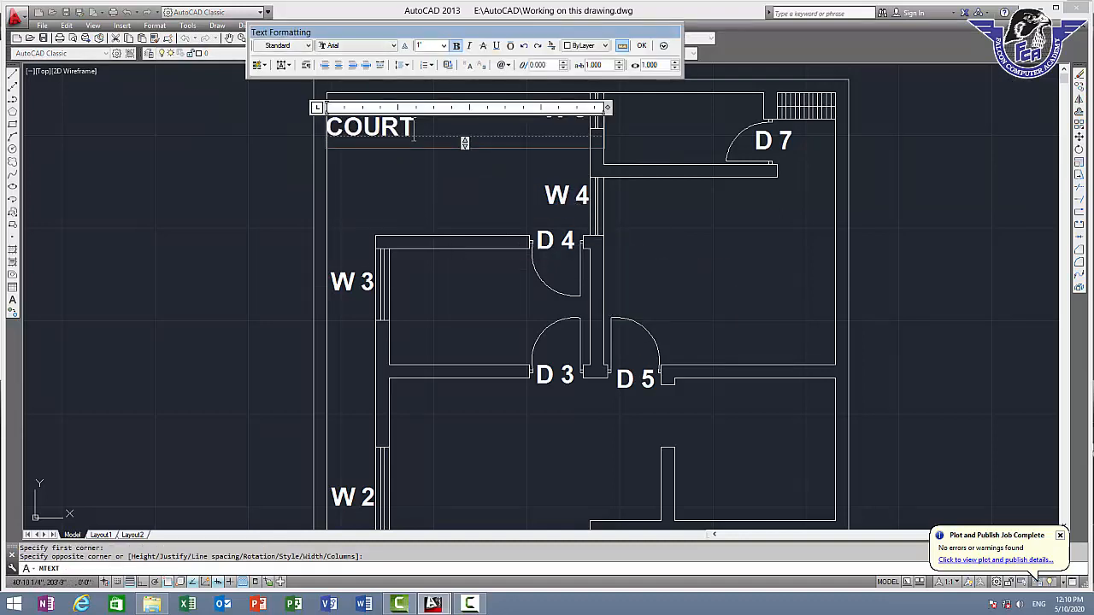
pyautogui.write('YARD')
pyautogui.press('Return')
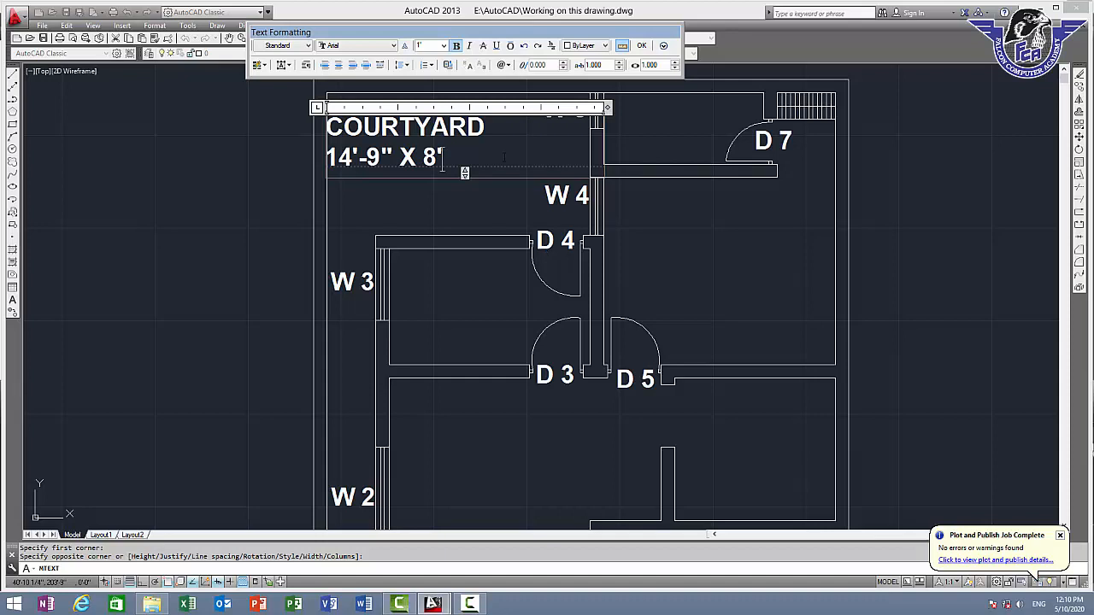
# Center both lines of the courtyard text and finish editing
pyautogui.hotkey('ctrl', 'a')
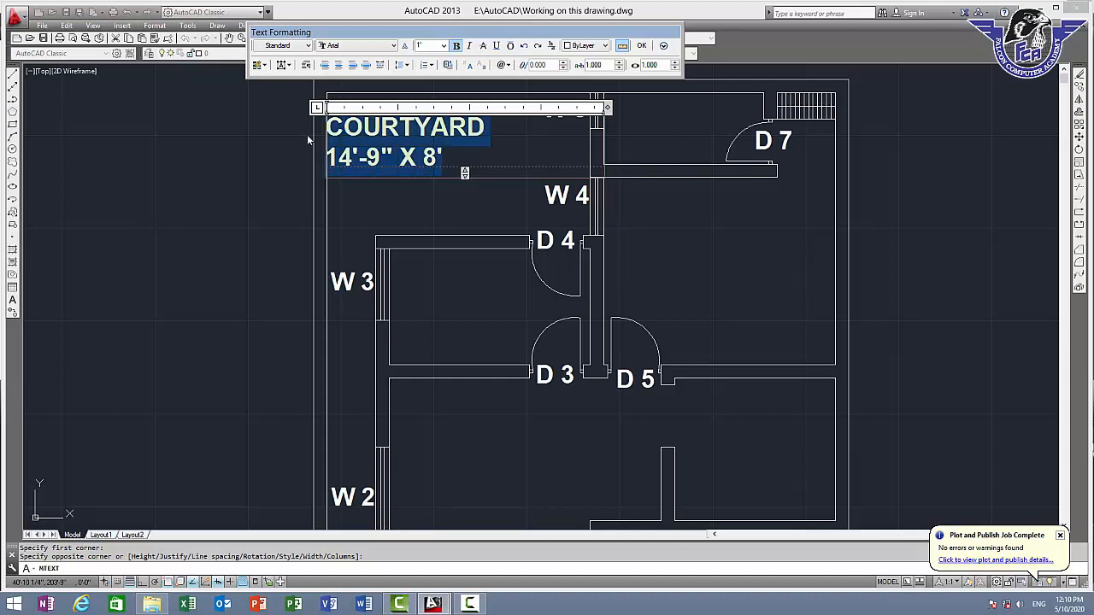
pyautogui.click(339, 66)
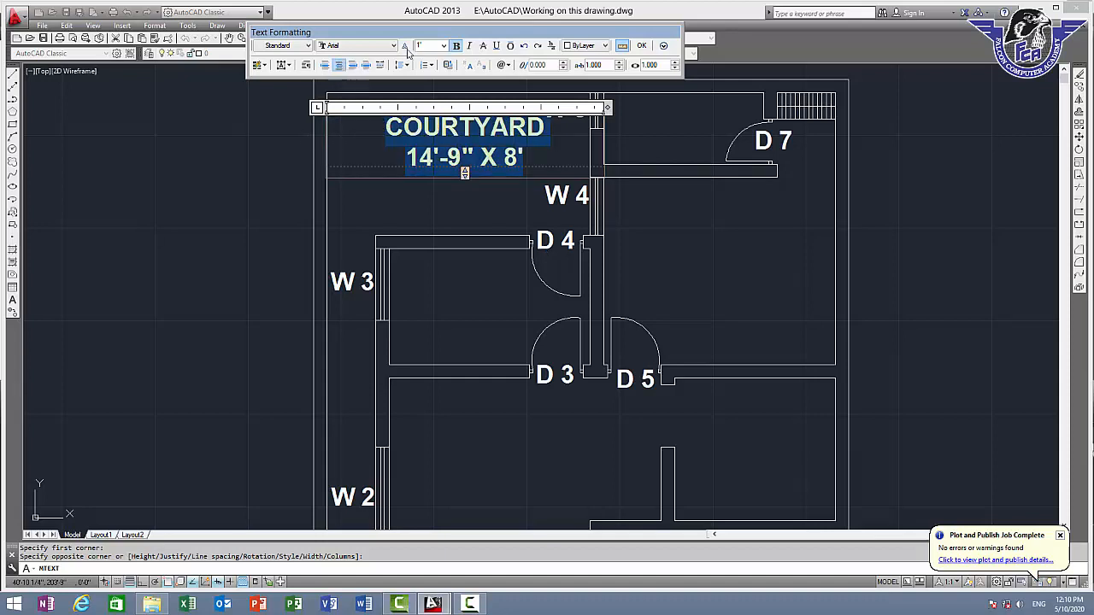
pyautogui.click(640, 47)
# Move the courtyard label slightly down and left to the middle of the open area
pyautogui.click(480, 128)
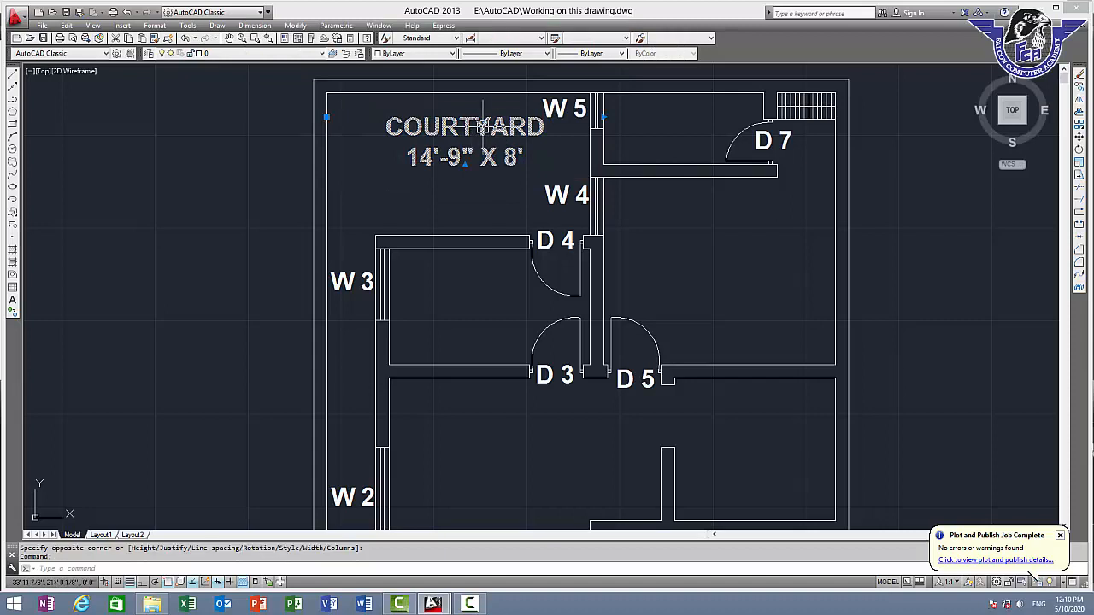
pyautogui.press('Return')
pyautogui.click(482, 128)
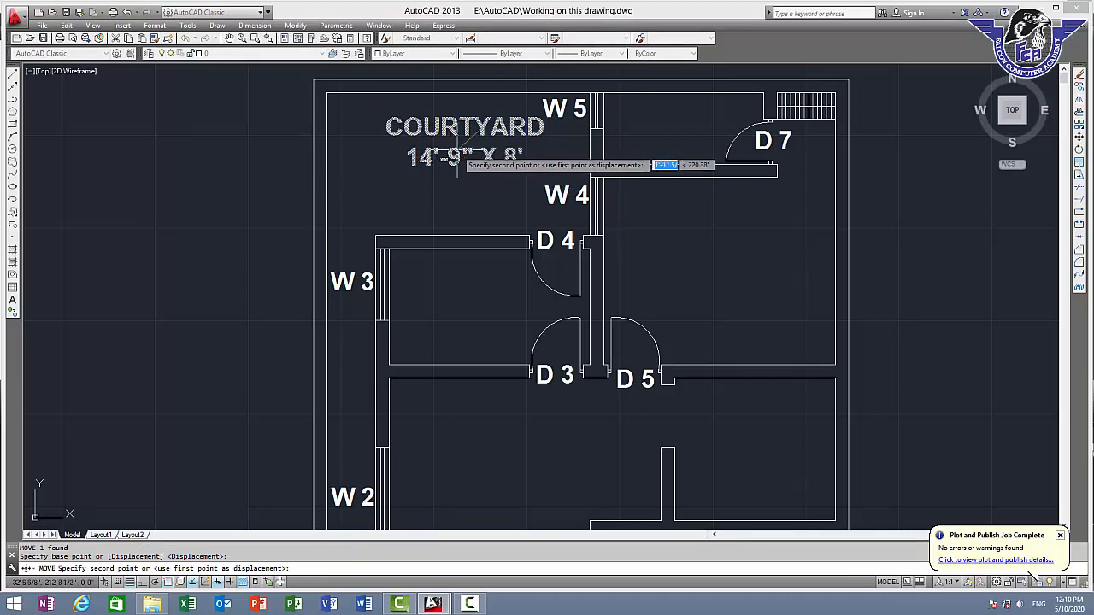
pyautogui.click(462, 149)
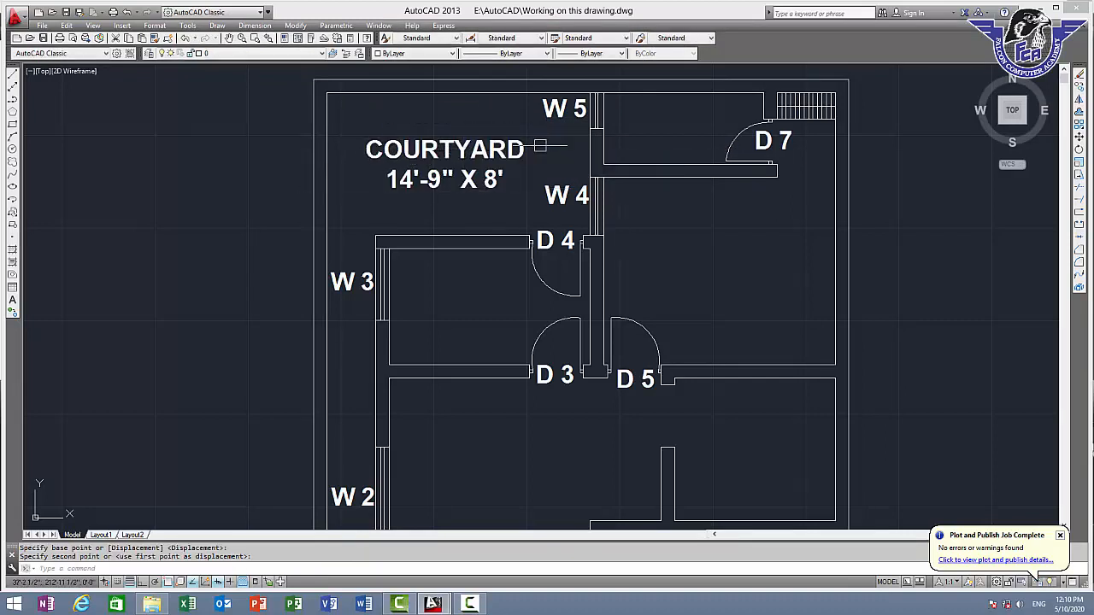
# Copy the courtyard label into the room below door "D 7" and end the copy command
pyautogui.scroll(-2, 564, 168)
pyautogui.moveTo(429, 170); pyautogui.dragTo(322, 157, button='middle')
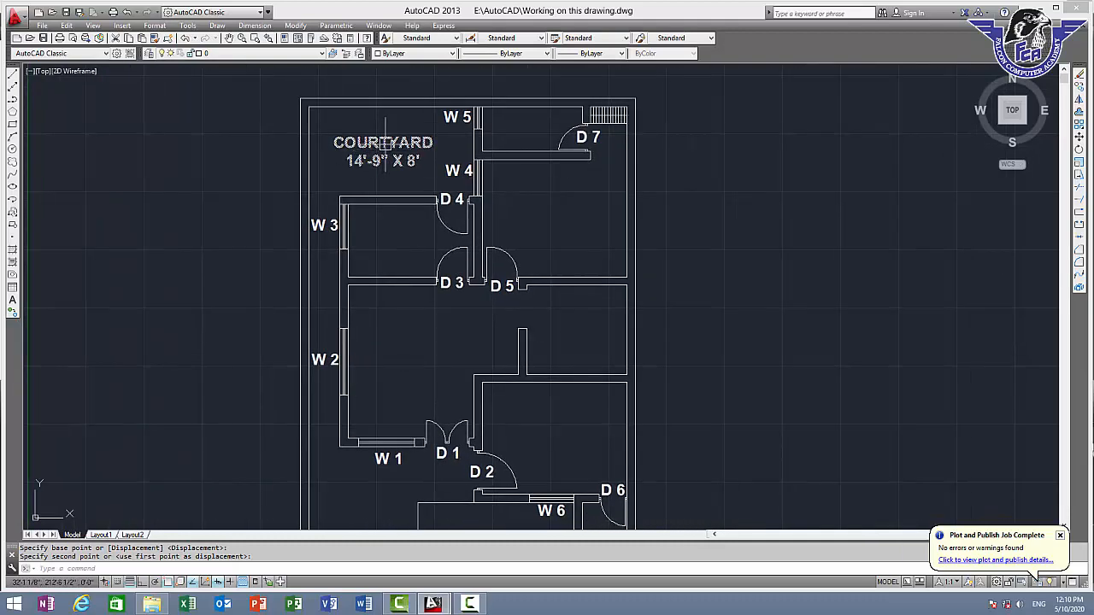
pyautogui.press('Return')
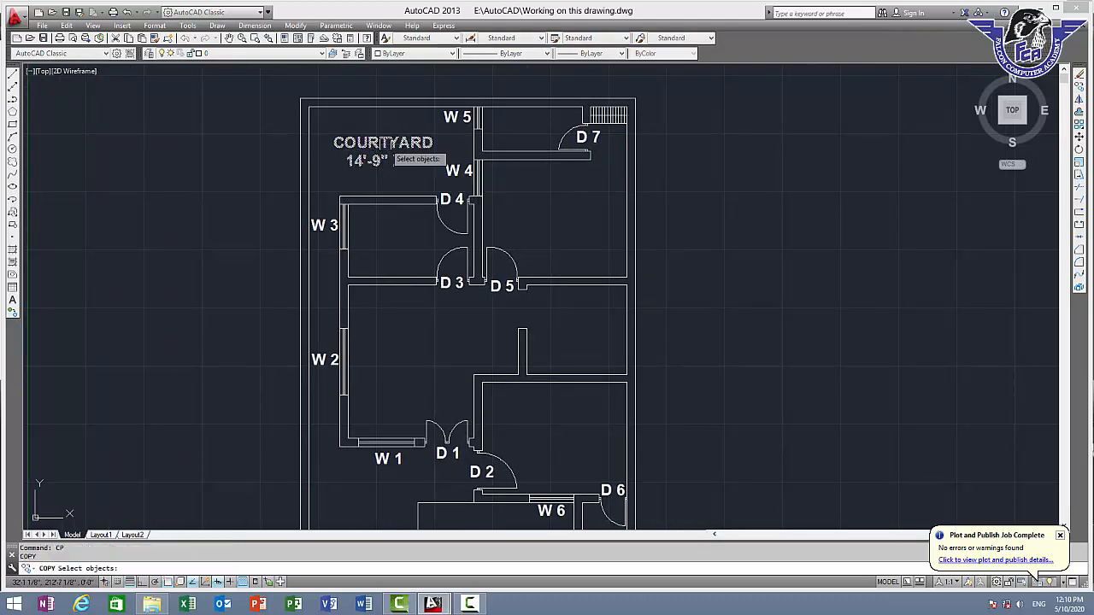
pyautogui.click(388, 147)
pyautogui.press('Return')
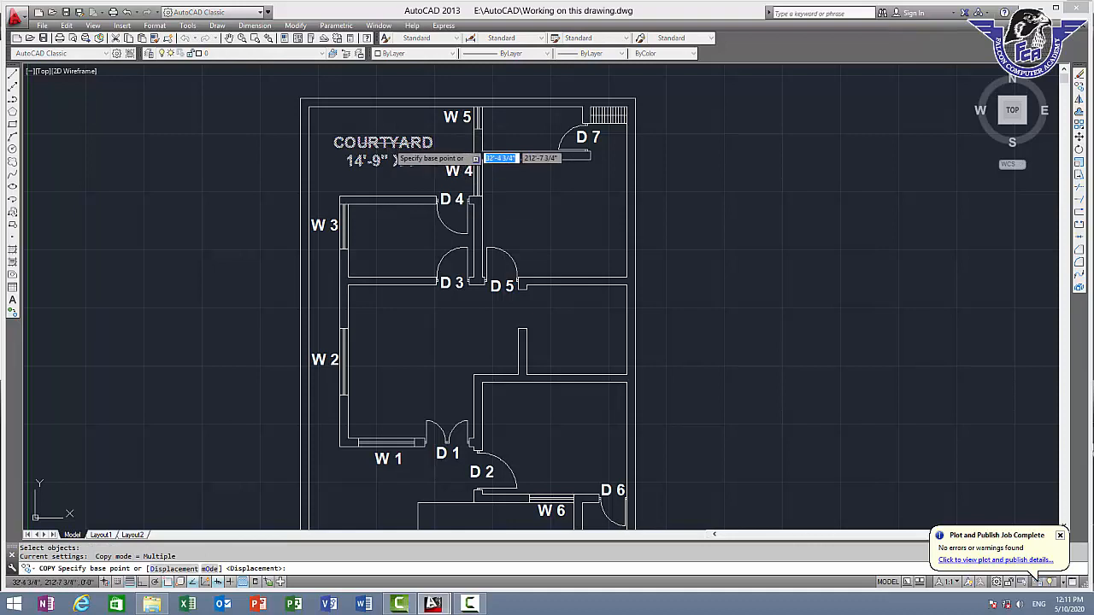
pyautogui.click(392, 159)
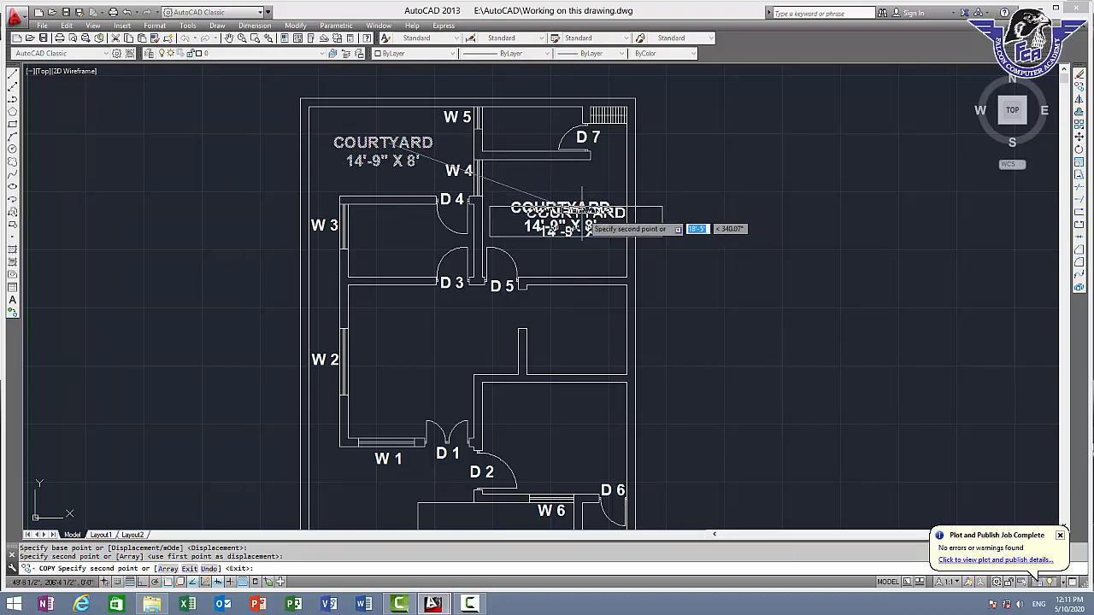
pyautogui.click(567, 224)
pyautogui.press('Escape')
# Measure the width and depth of the room below door "D 7" from its upper left inside corner
pyautogui.scroll(2, 599, 168)
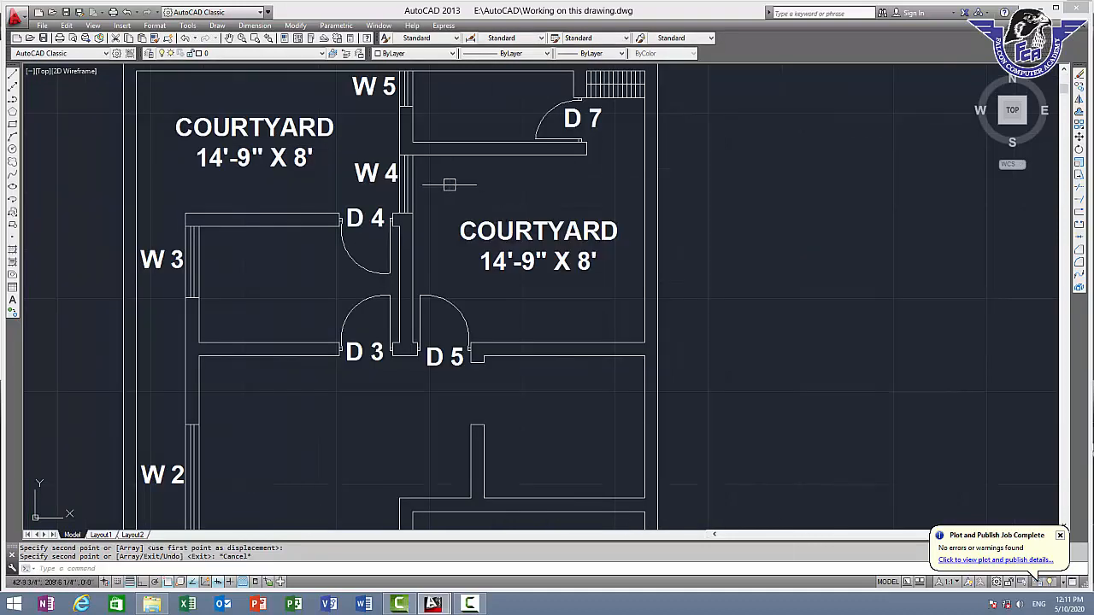
pyautogui.write('DI')
pyautogui.press('Return')
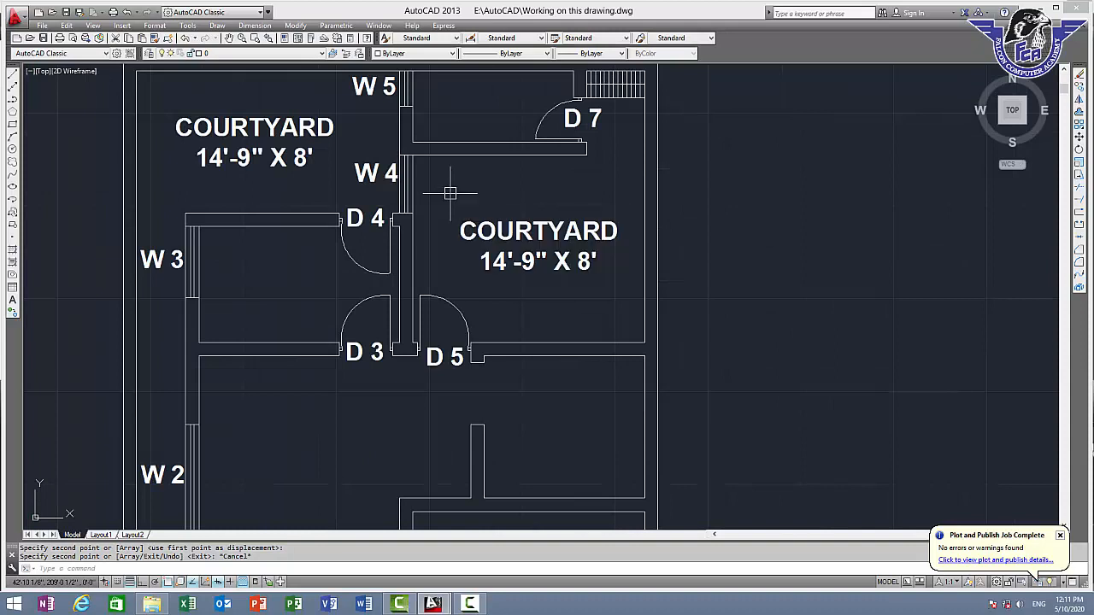
pyautogui.click(414, 143)
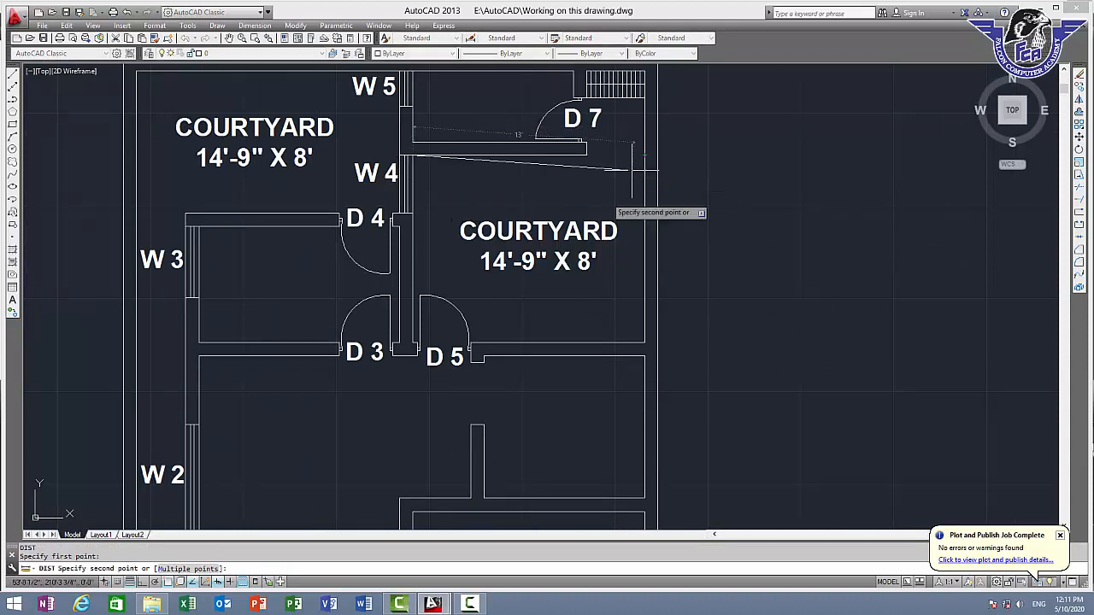
pyautogui.scroll(2, 414, 346)
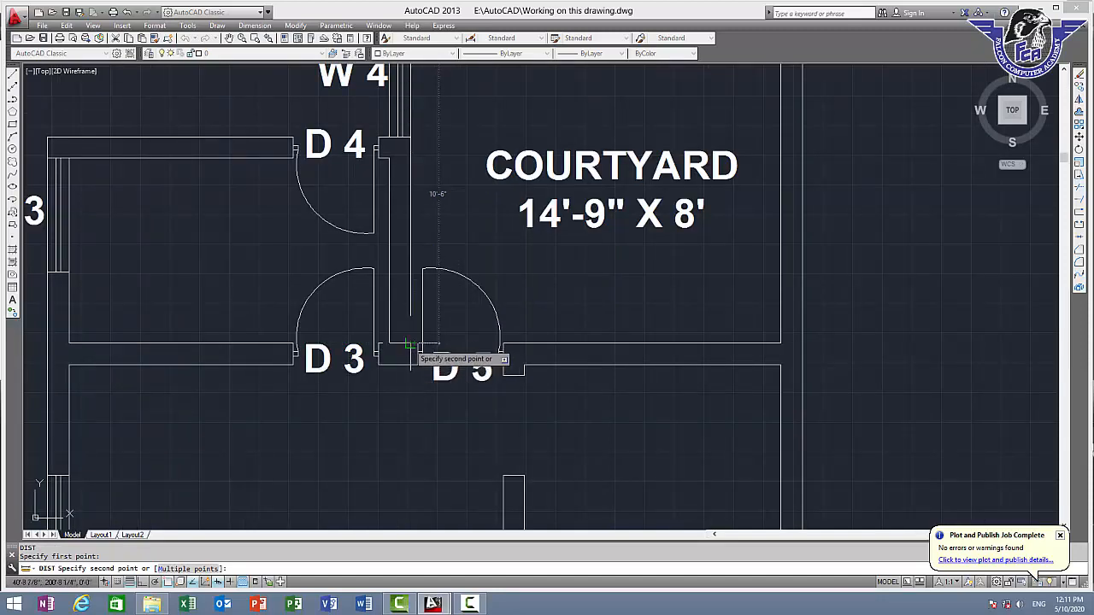
pyautogui.press('Escape')
# Measure the same room's depth straight down from its upper wall to its lower wall
pyautogui.moveTo(547, 196); pyautogui.dragTo(906, 551, button='middle')
pyautogui.scroll(-2, 983, 499)
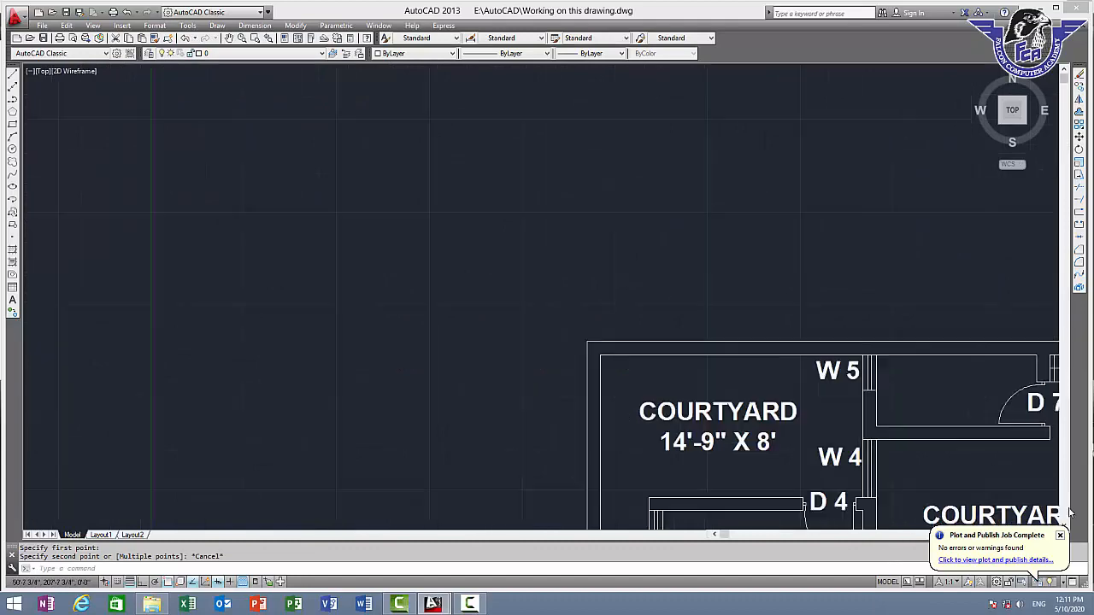
pyautogui.moveTo(827, 423); pyautogui.dragTo(496, 185, button='middle')
pyautogui.scroll(2, 657, 236)
pyautogui.press('space')
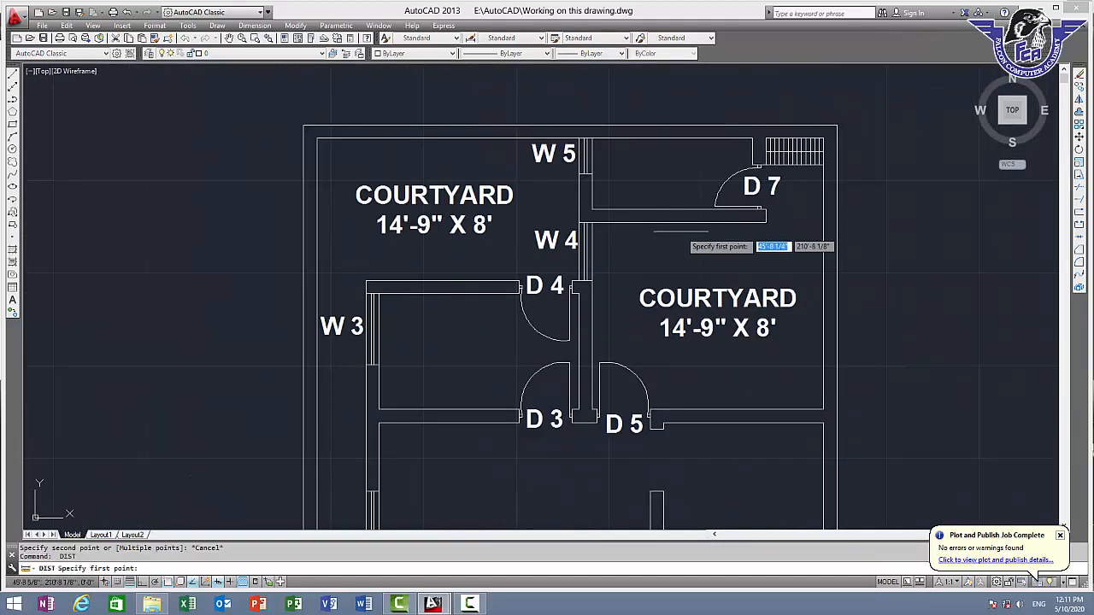
pyautogui.click(690, 222)
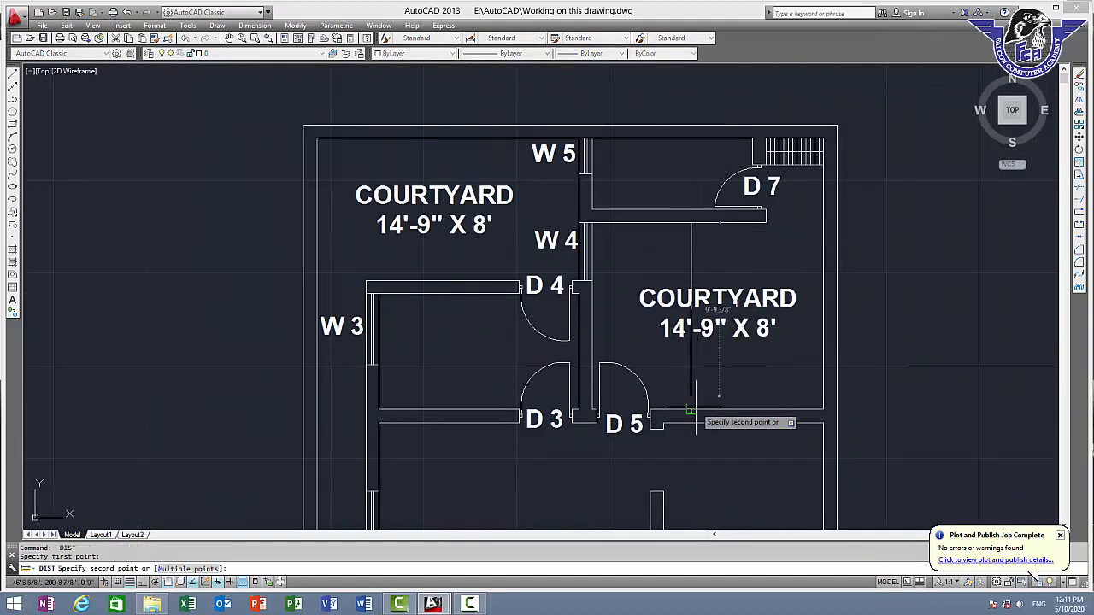
pyautogui.press('Escape')
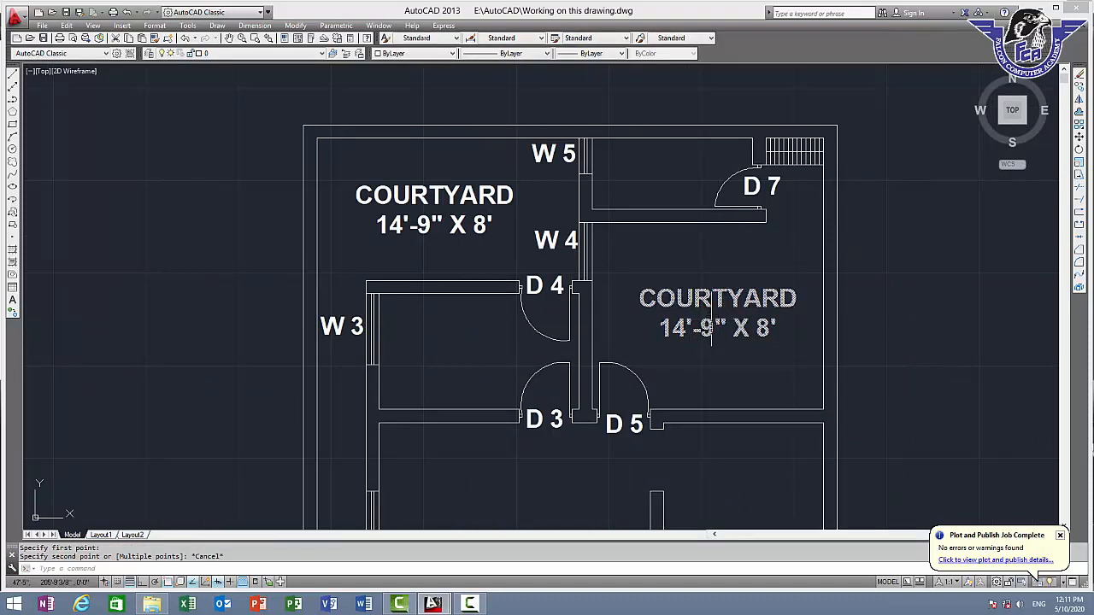
# Replace the copied label's text with "BED ROOM 1" and start a second line
pyautogui.scroll(2, 707, 308)
pyautogui.doubleClick(708, 293)
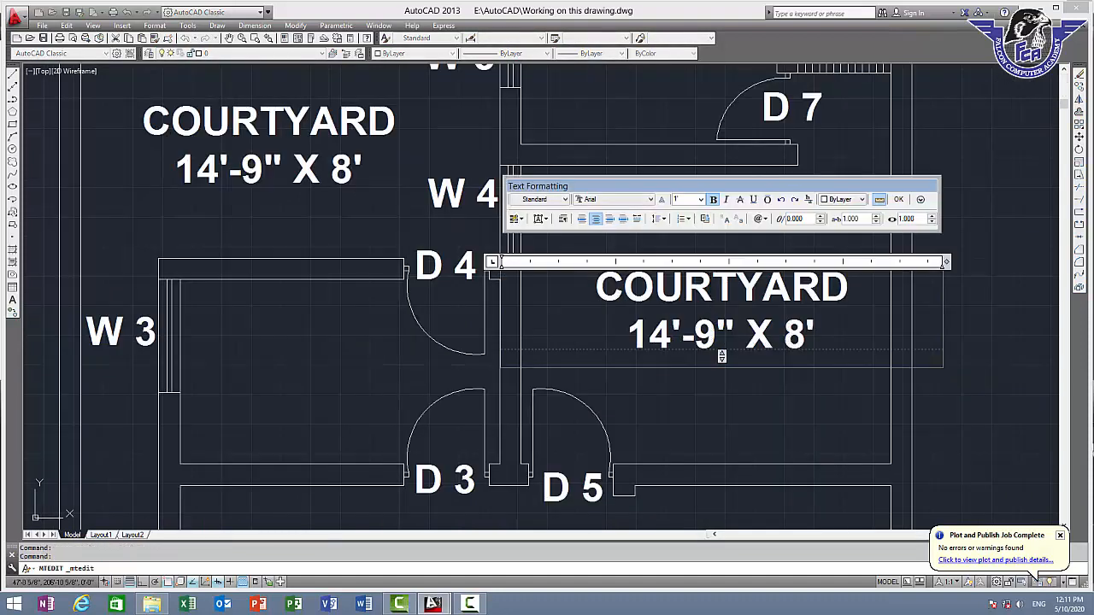
pyautogui.hotkey('ctrl', 'a')
pyautogui.write('BED')
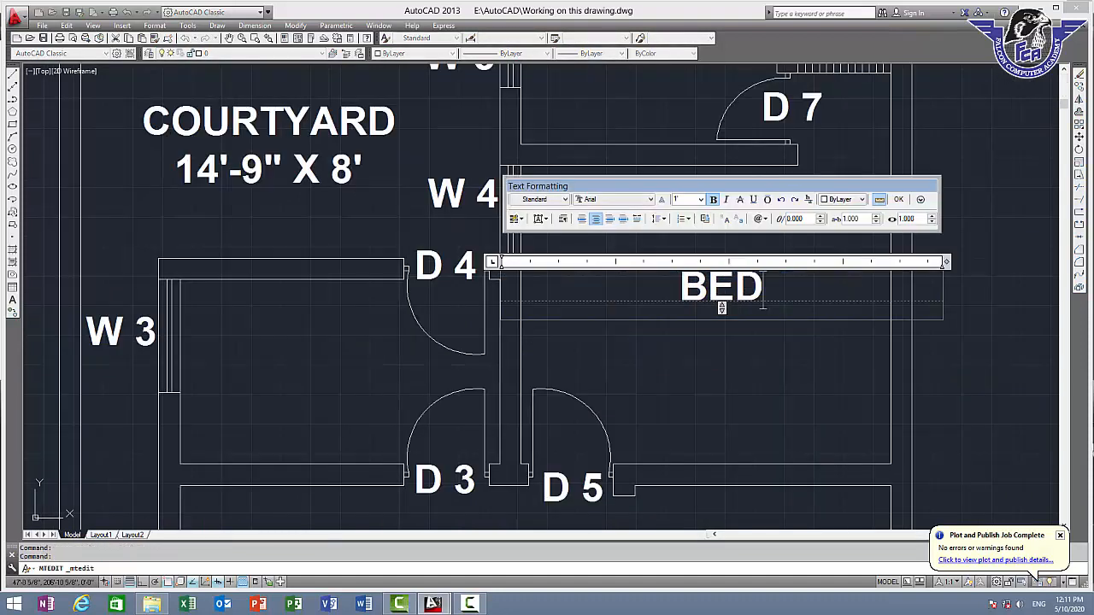
pyautogui.write('T')
pyautogui.press('BackSpace')
pyautogui.write('ROOM')
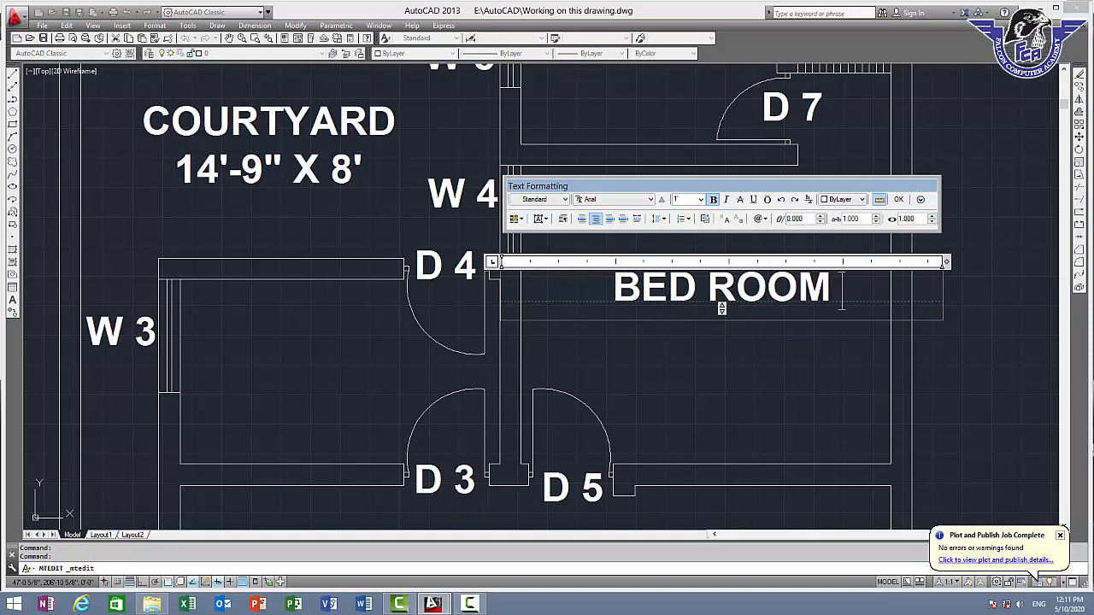
pyautogui.write(' 1')
pyautogui.press('Return')
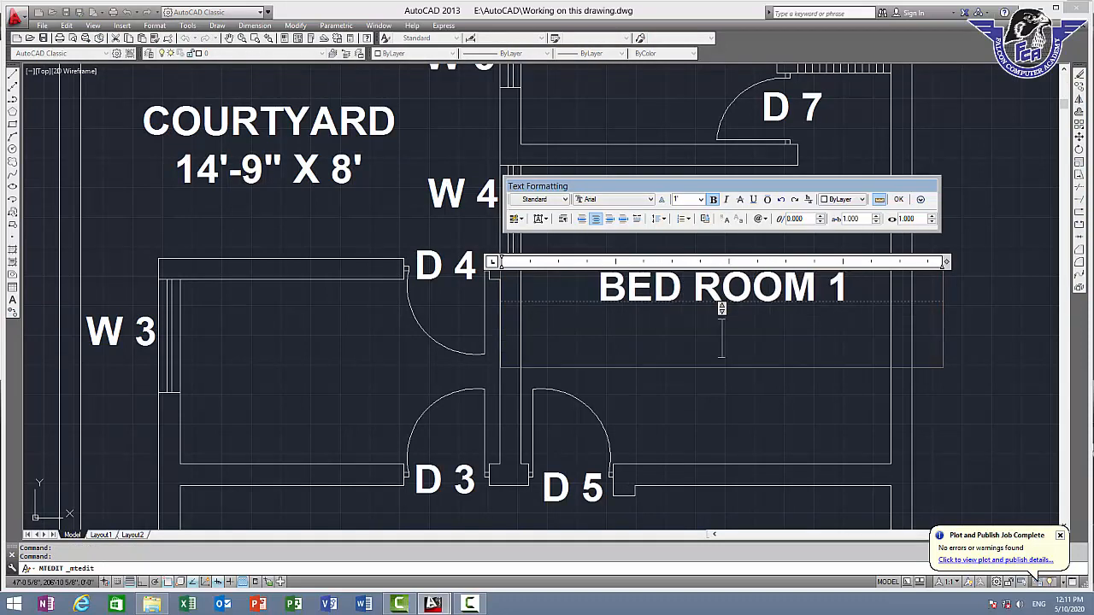
# Enter the room size 13'-0" X 10'-6" as the second line of the "BED ROOM 1" label and finish editing
pyautogui.write('13')
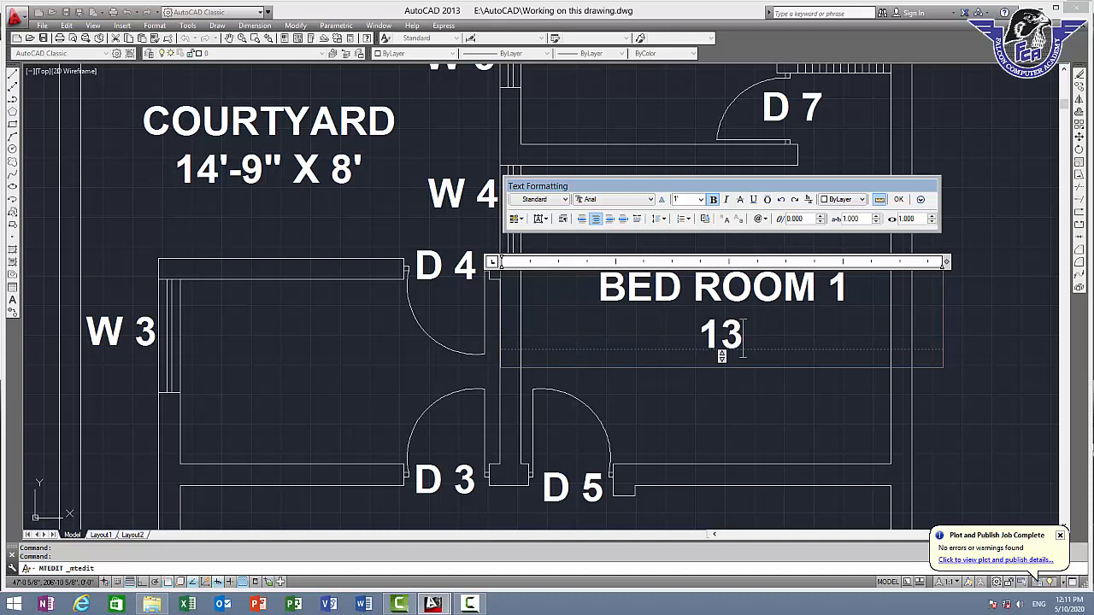
pyautogui.write("'-")
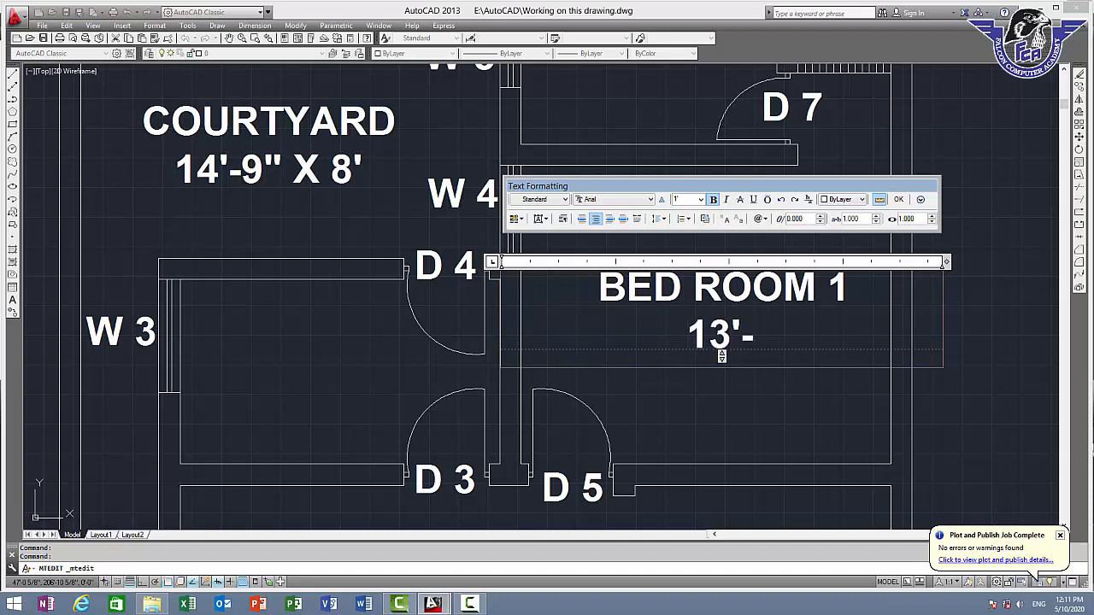
pyautogui.write('0')
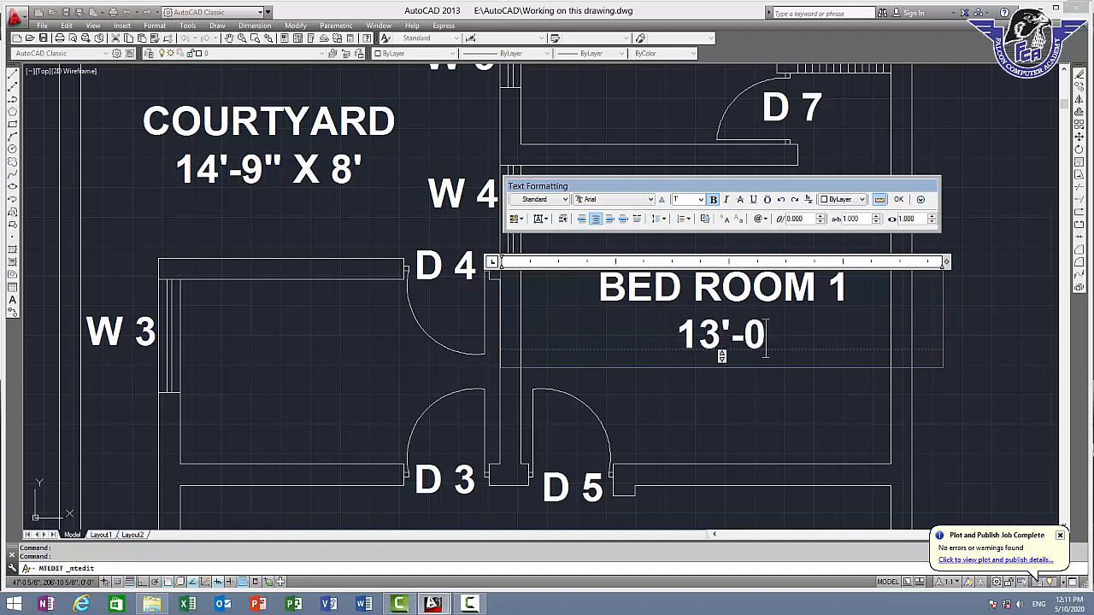
pyautogui.write('" X')
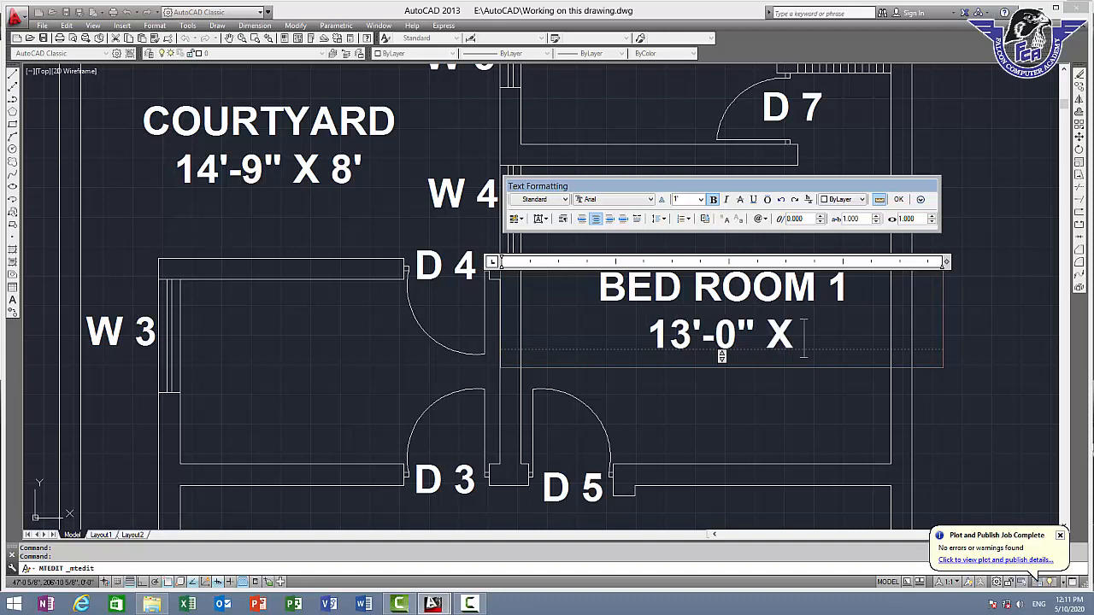
pyautogui.write(" 10'")
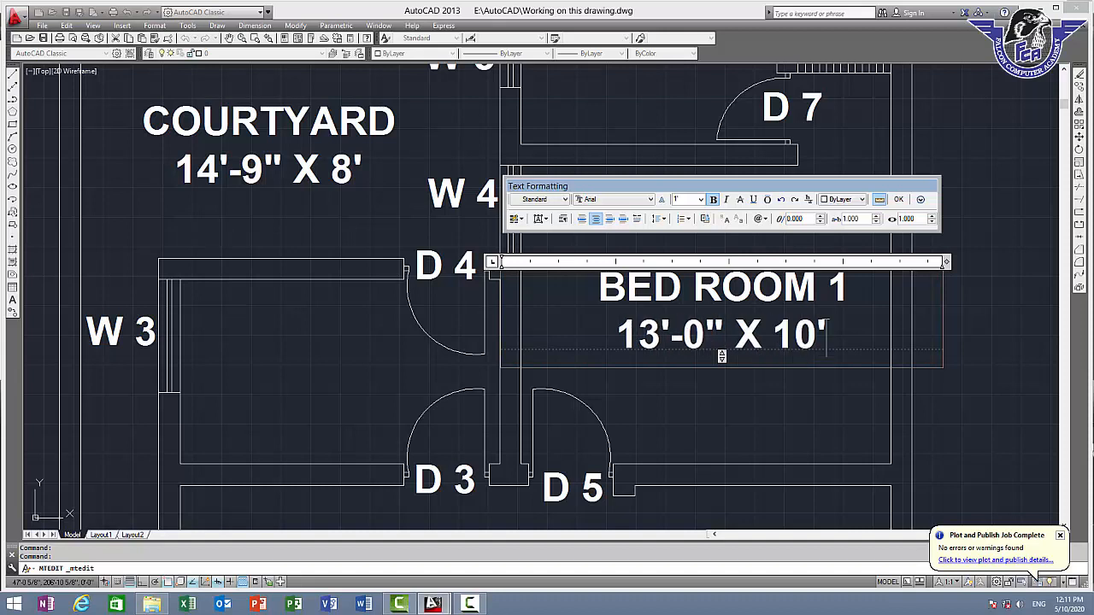
pyautogui.write('-')
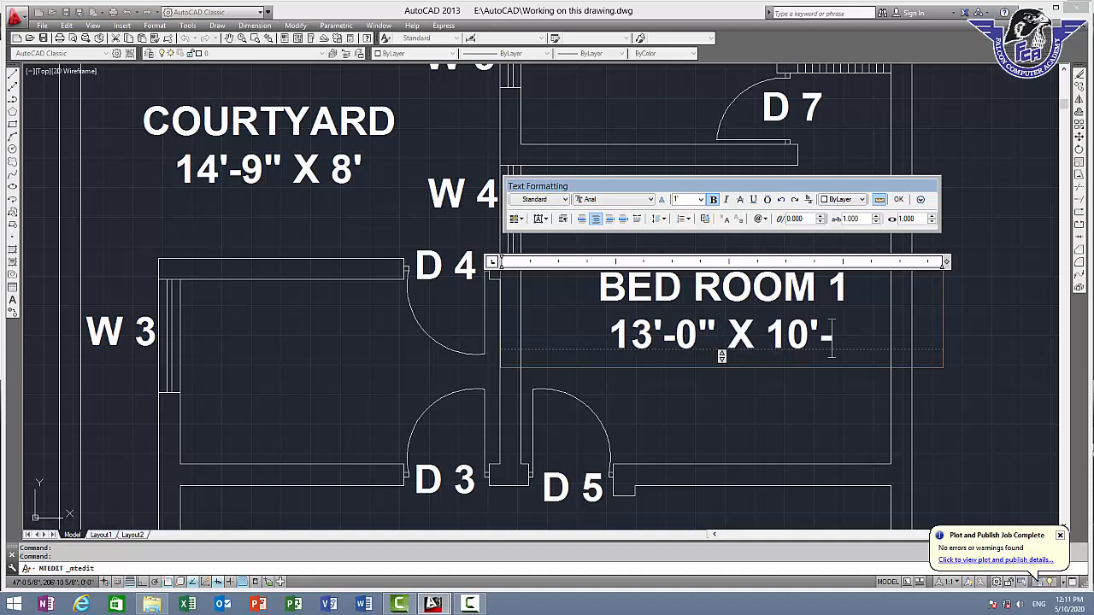
pyautogui.write('6"')
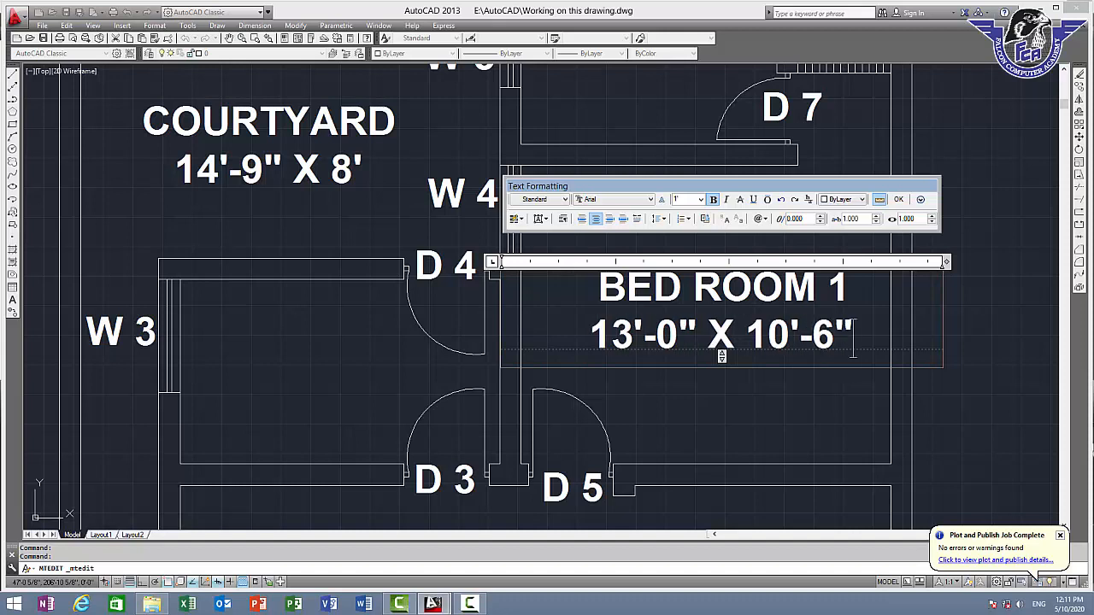
pyautogui.click(898, 199)
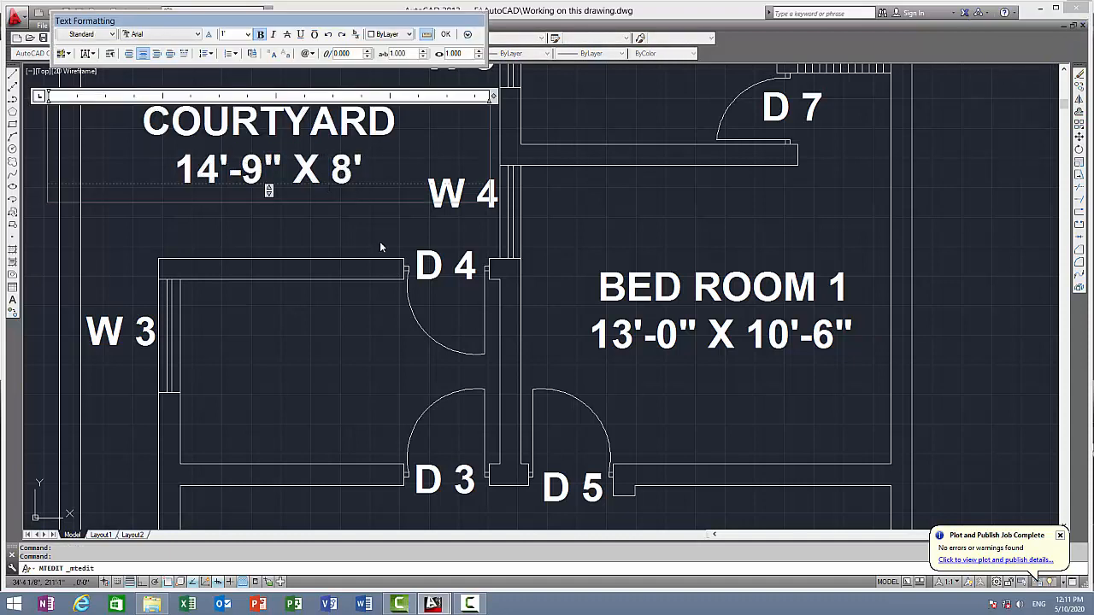
# Complete the courtyard label's size so that its second line reads 14'-9" X 8'-0"
pyautogui.write('-)')
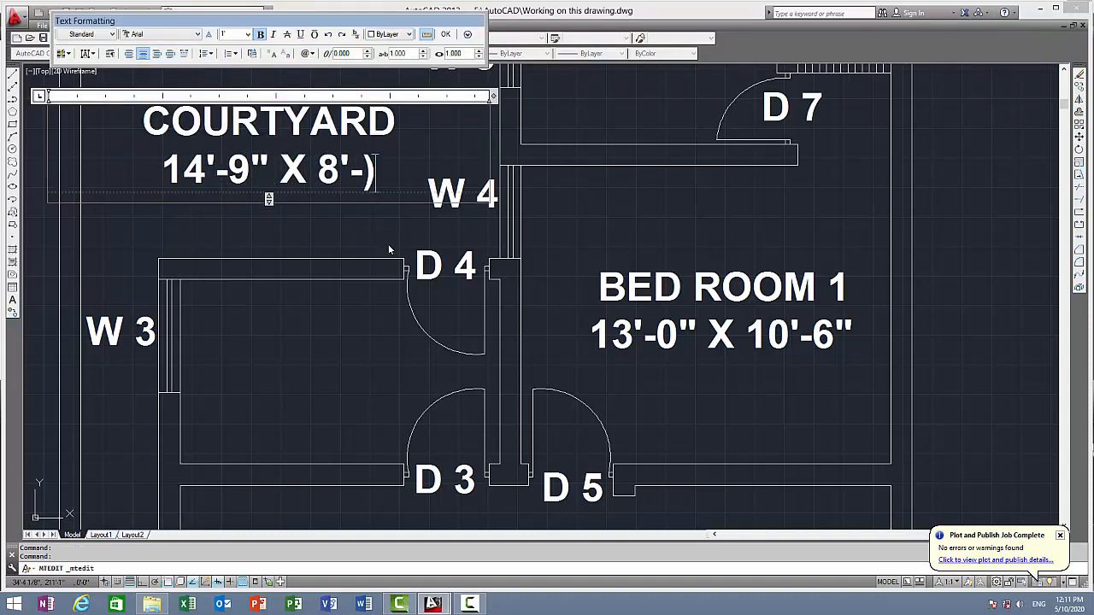
pyautogui.press('BackSpace')
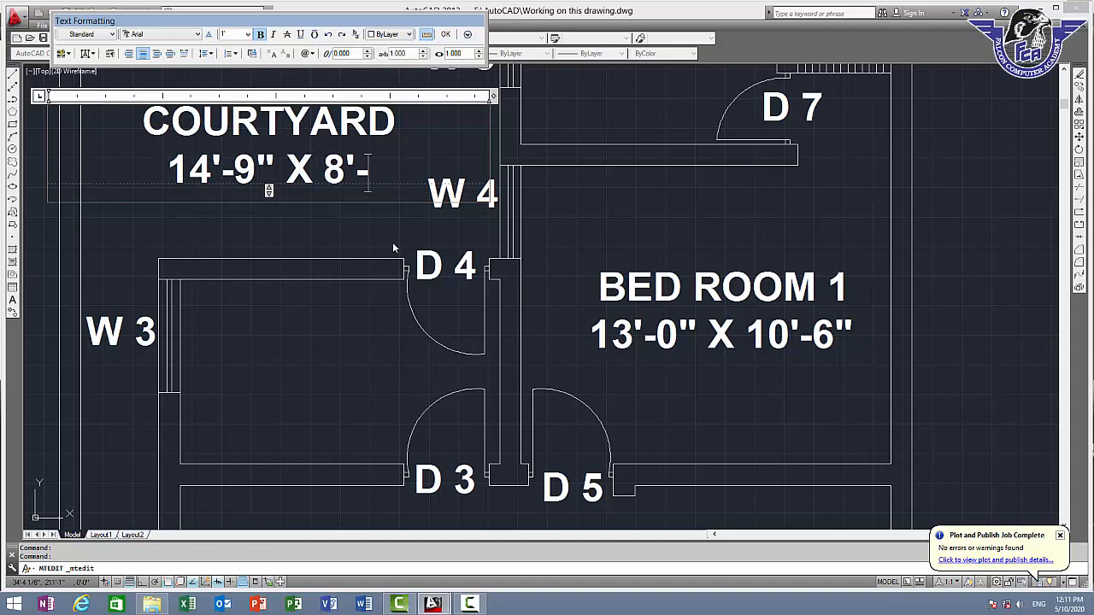
pyautogui.write('0"')
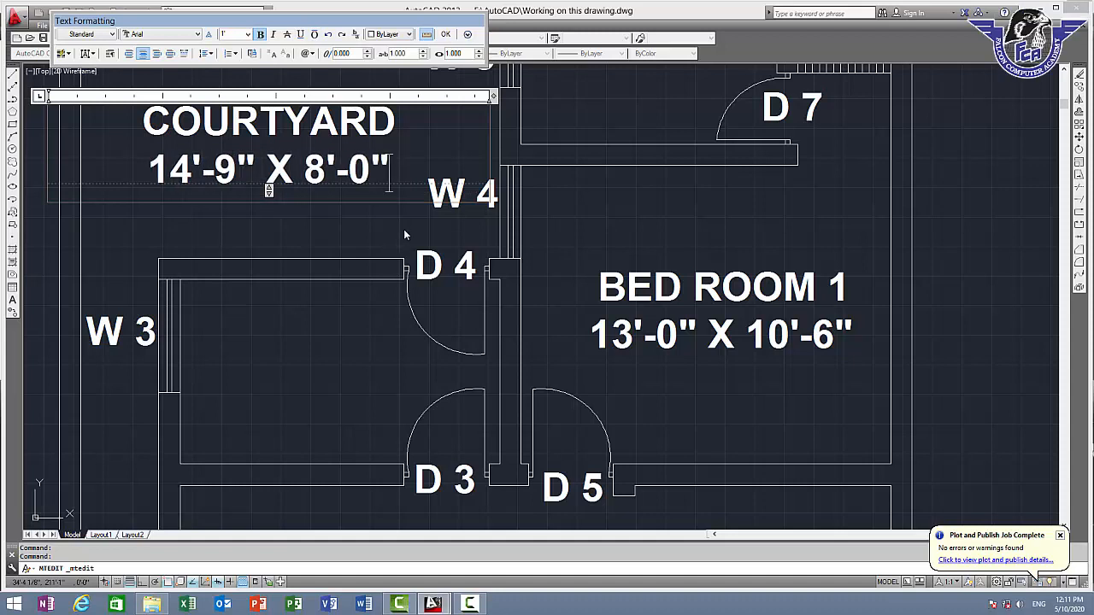
pyautogui.moveTo(1089, 538)
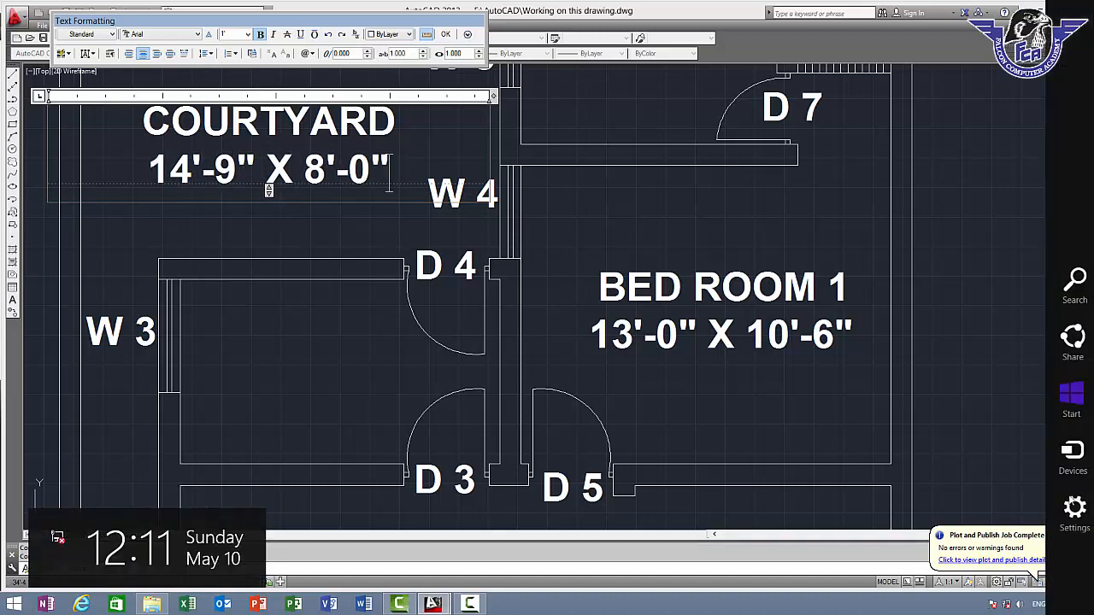
pyautogui.click(446, 34)
# Copy the "BED ROOM 1" label into the small room behind door "D 7" and end the copy command
pyautogui.scroll(-3, 462, 256)
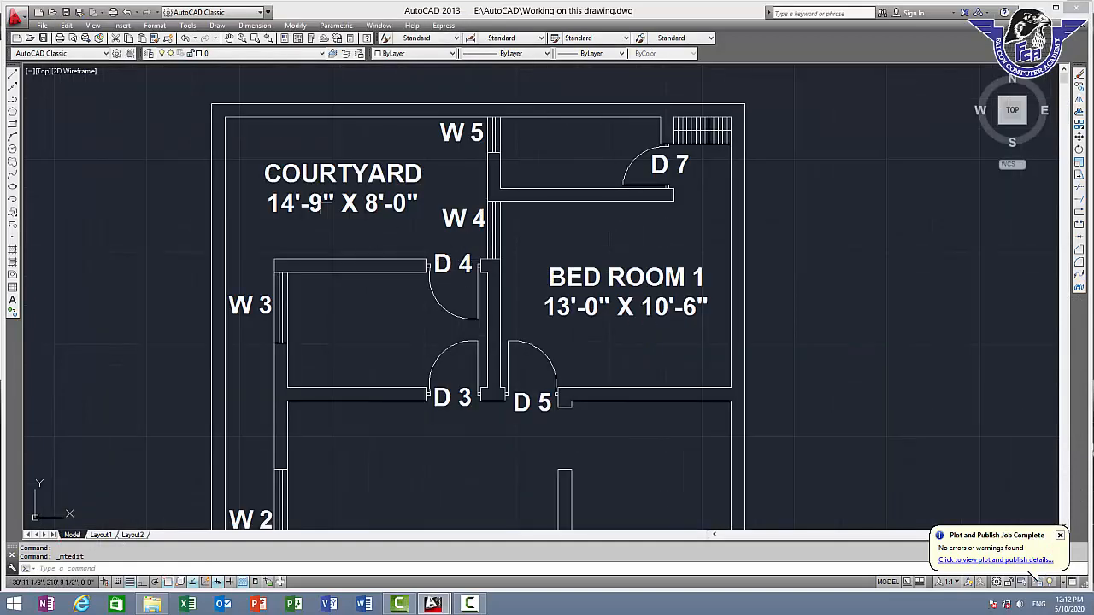
pyautogui.moveTo(302, 191); pyautogui.dragTo(286, 186, button='middle')
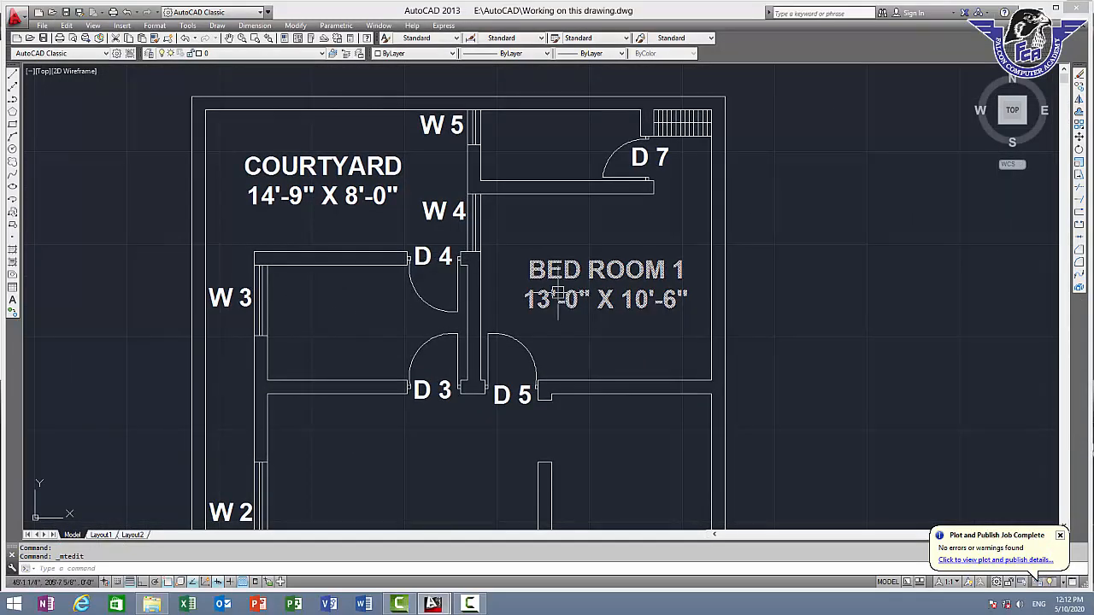
pyautogui.click(641, 270)
pyautogui.write('c')
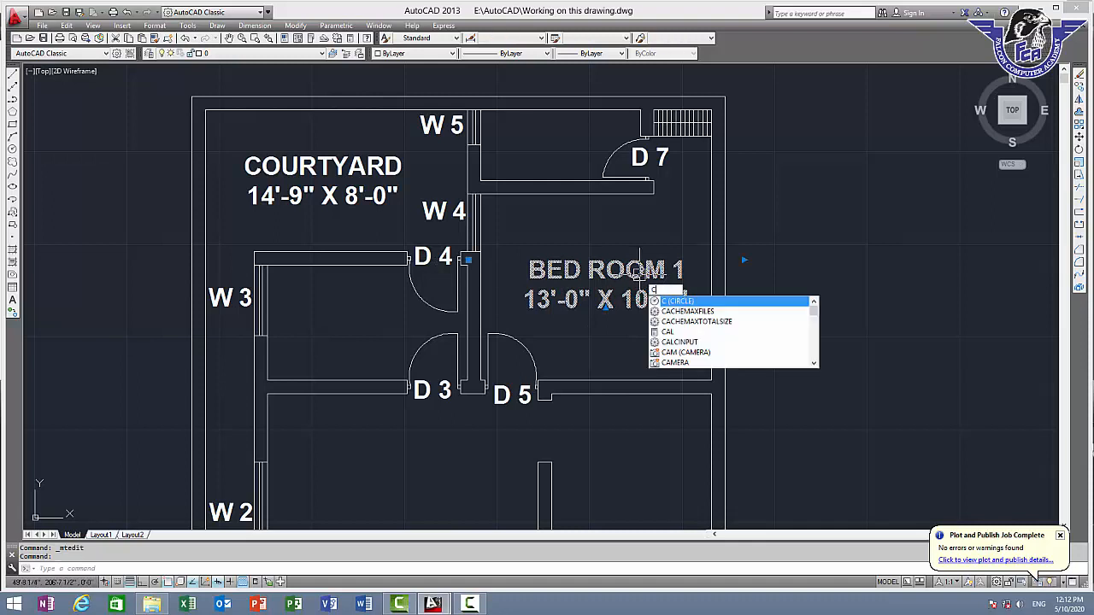
pyautogui.press('Return')
pyautogui.click(639, 275)
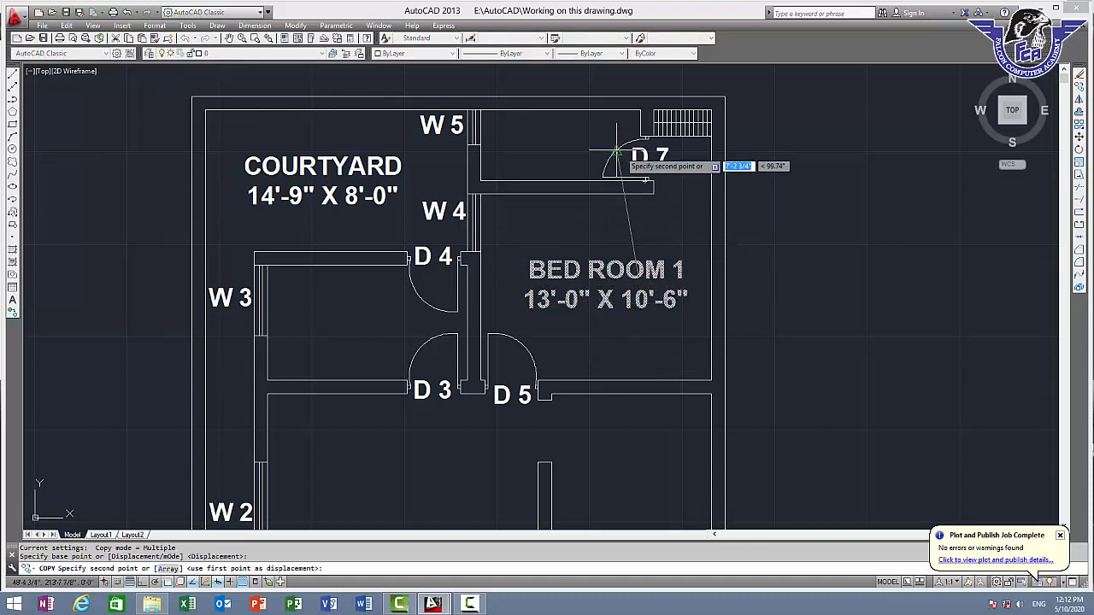
pyautogui.click(649, 137)
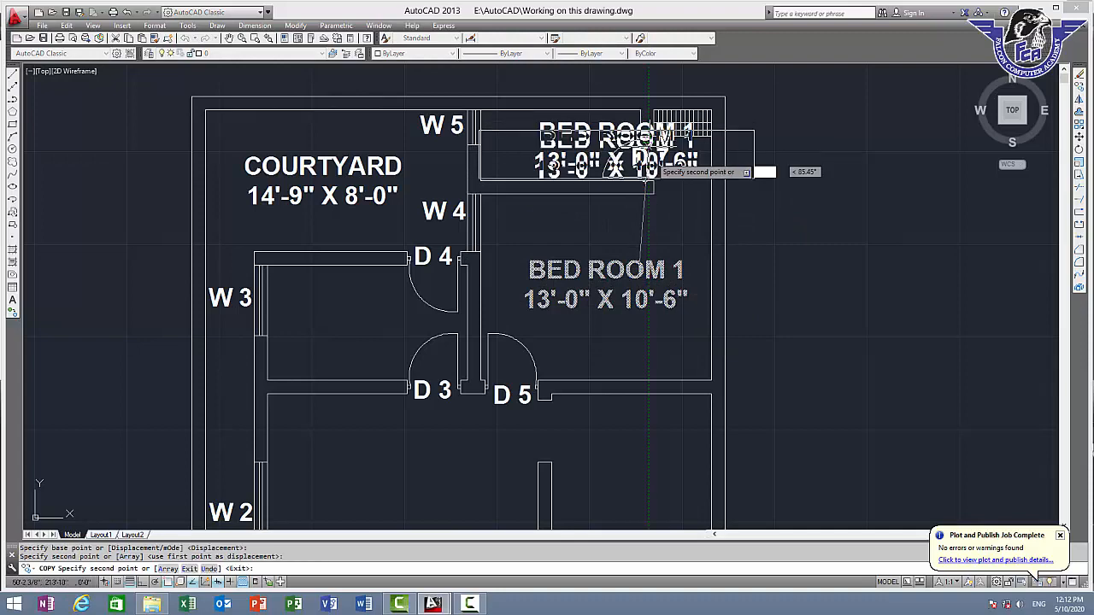
pyautogui.press('Escape')
# Measure the inside width and depth of the room behind door "D 7" from its upper left corner
pyautogui.moveTo(472, 101); pyautogui.dragTo(452, 174, button='middle')
pyautogui.scroll(2, 451, 174)
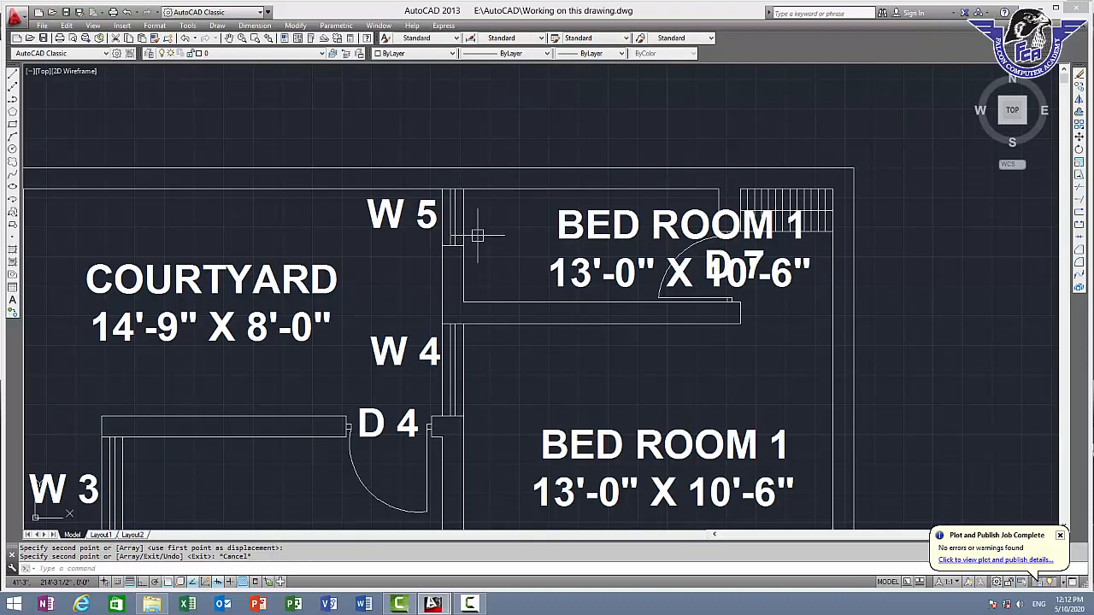
pyautogui.write('DP')
pyautogui.press('Return')
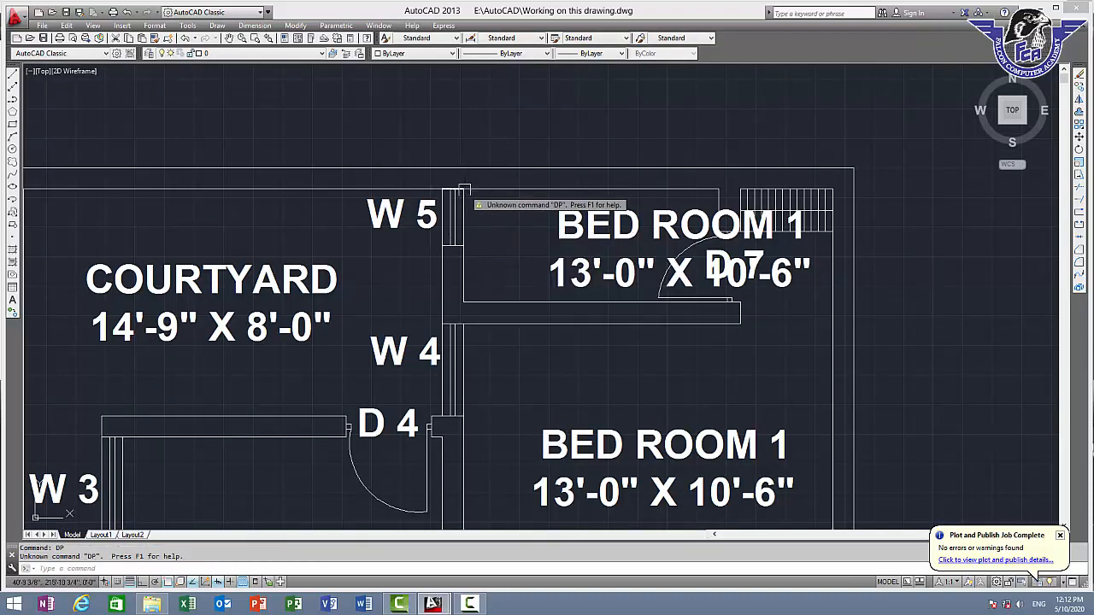
pyautogui.press('Escape')
pyautogui.write('DI')
pyautogui.press('Return')
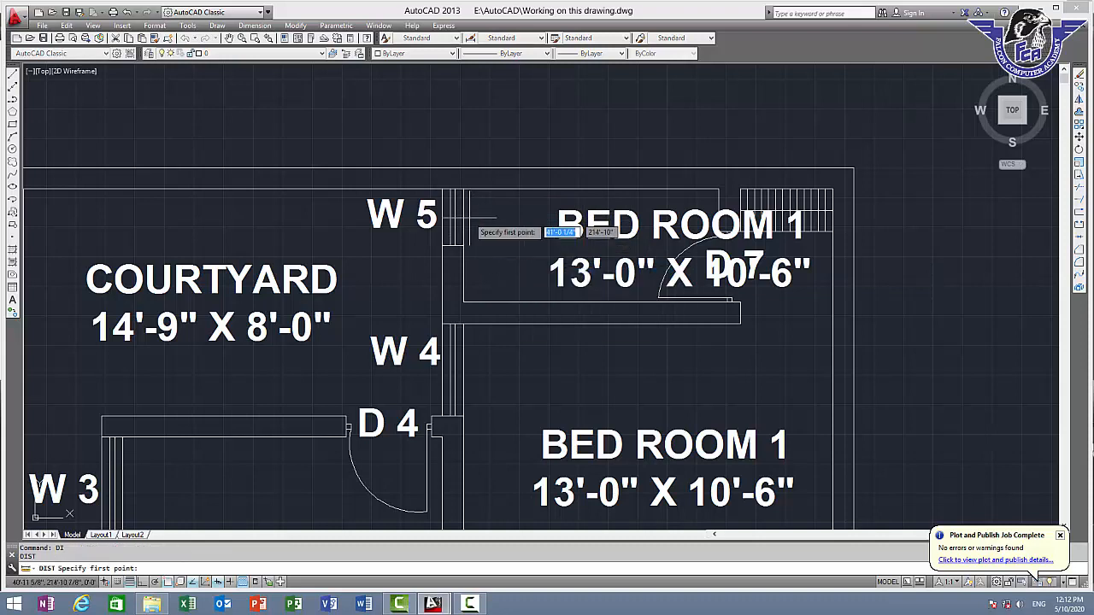
pyautogui.click(462, 186)
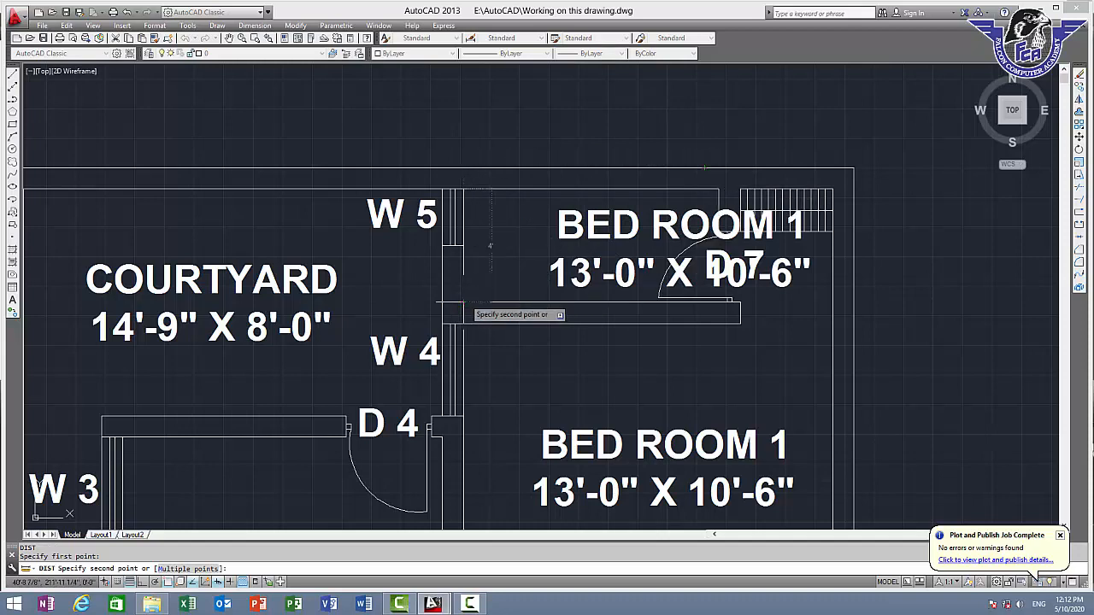
pyautogui.press('Escape')
# Replace the copied label's text with "BAHT 1" and the size 9'-0" X 4'-0" on a second line
pyautogui.doubleClick(608, 235)
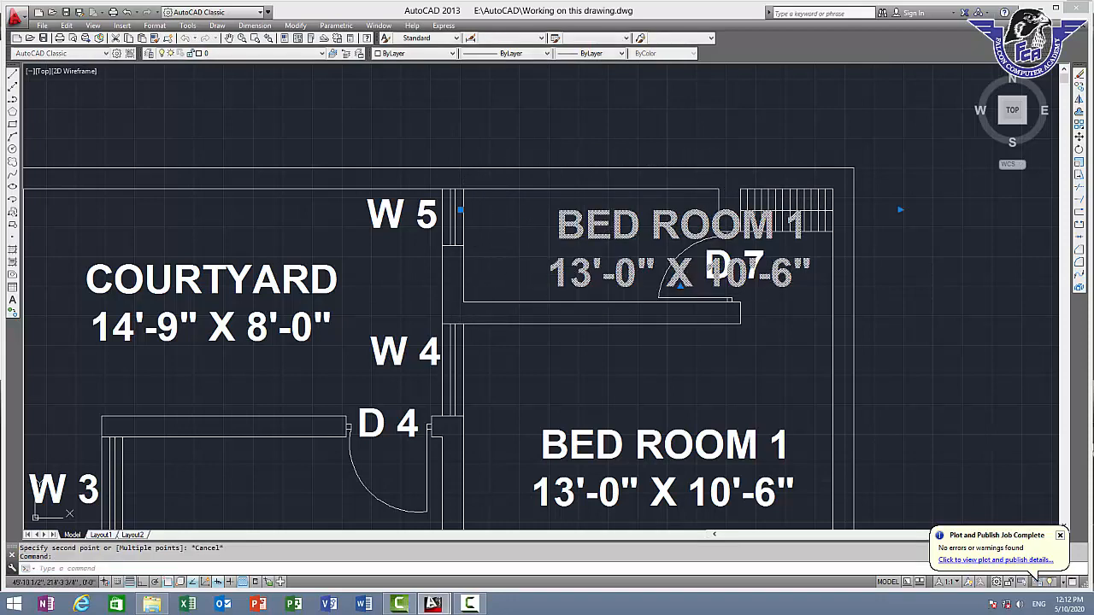
pyautogui.hotkey('ctrl', 'a')
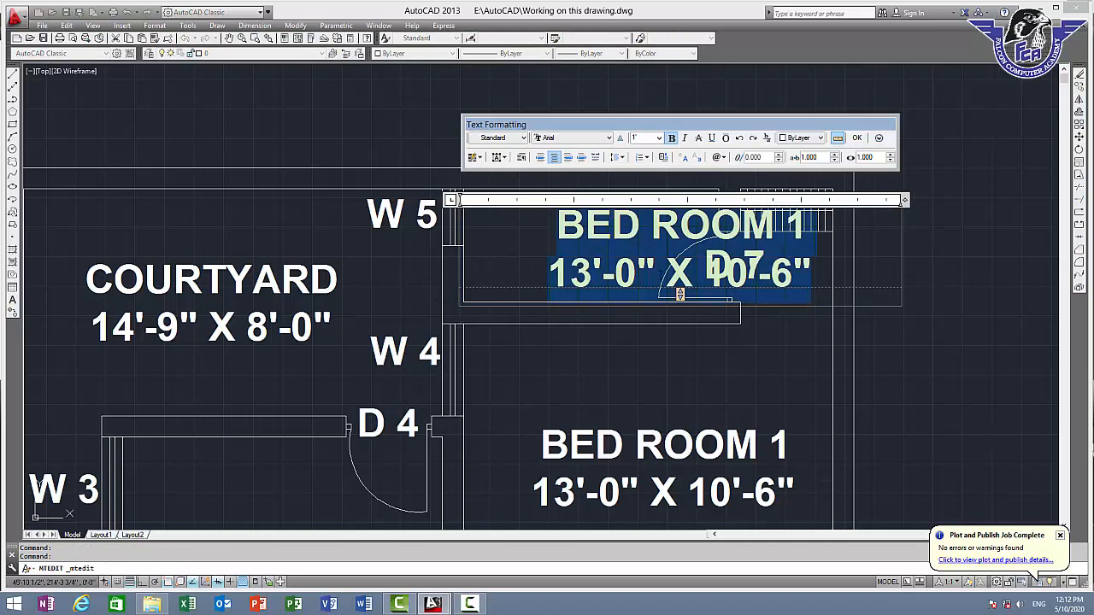
pyautogui.write('BAHT')
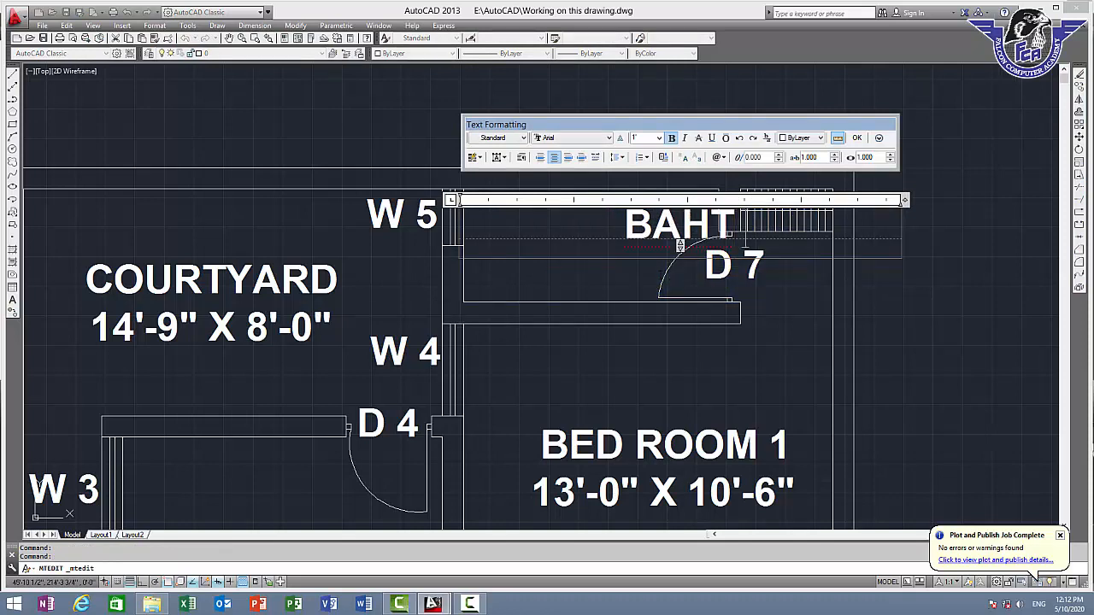
pyautogui.write(' 1 ')
pyautogui.write('9')
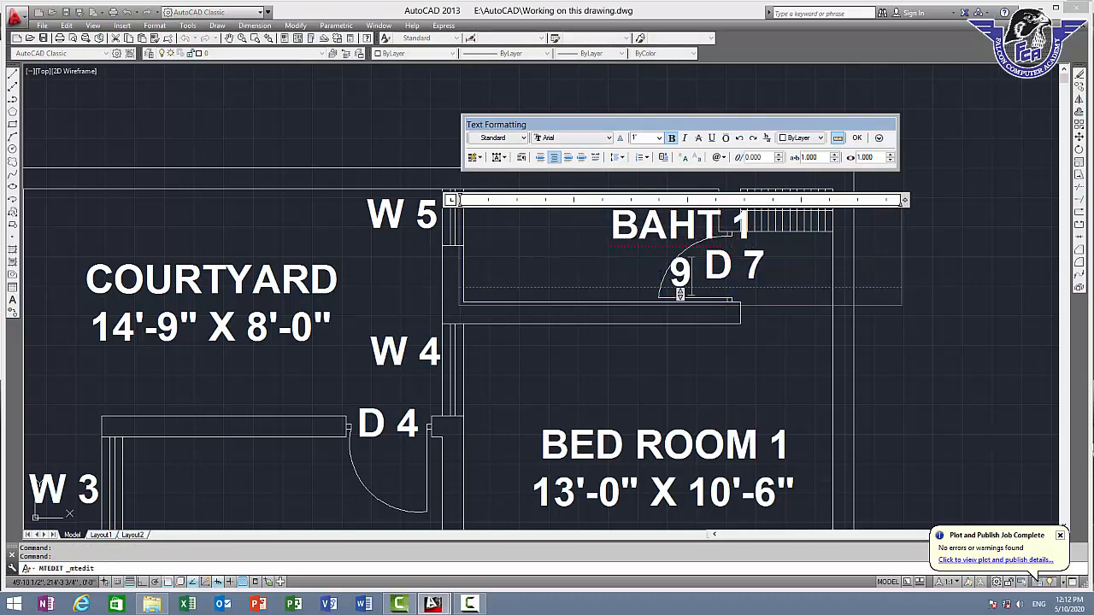
pyautogui.write("'-")
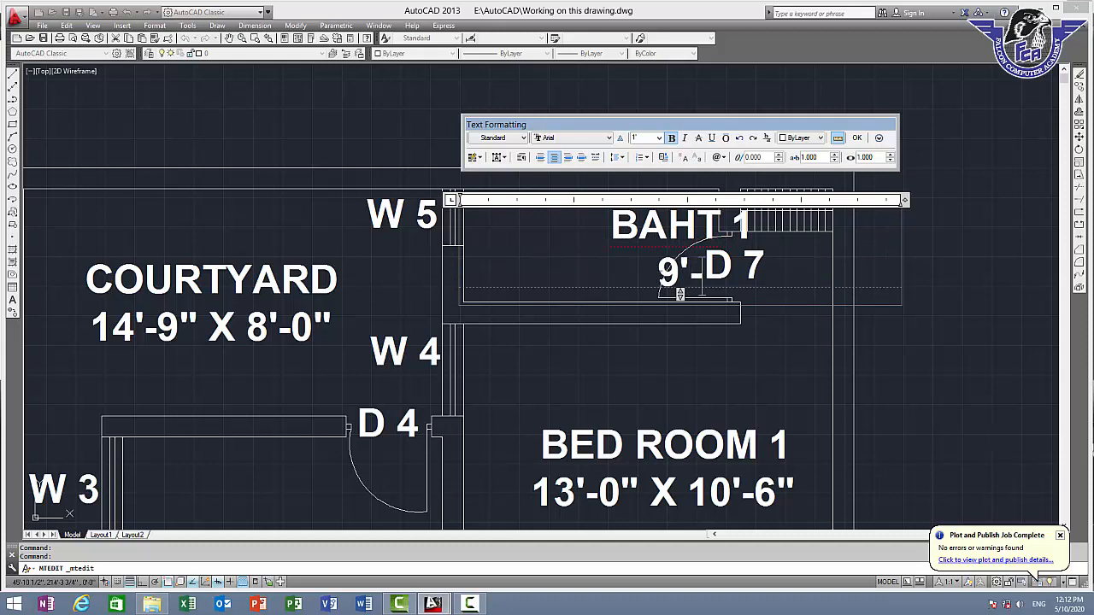
pyautogui.write('0')
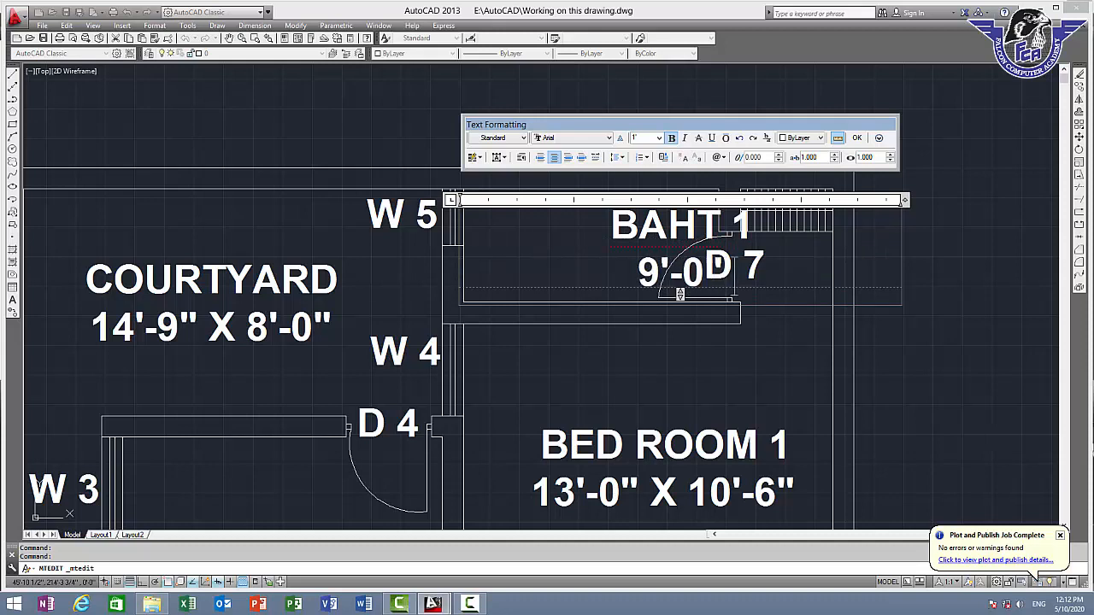
pyautogui.write('" X 4')
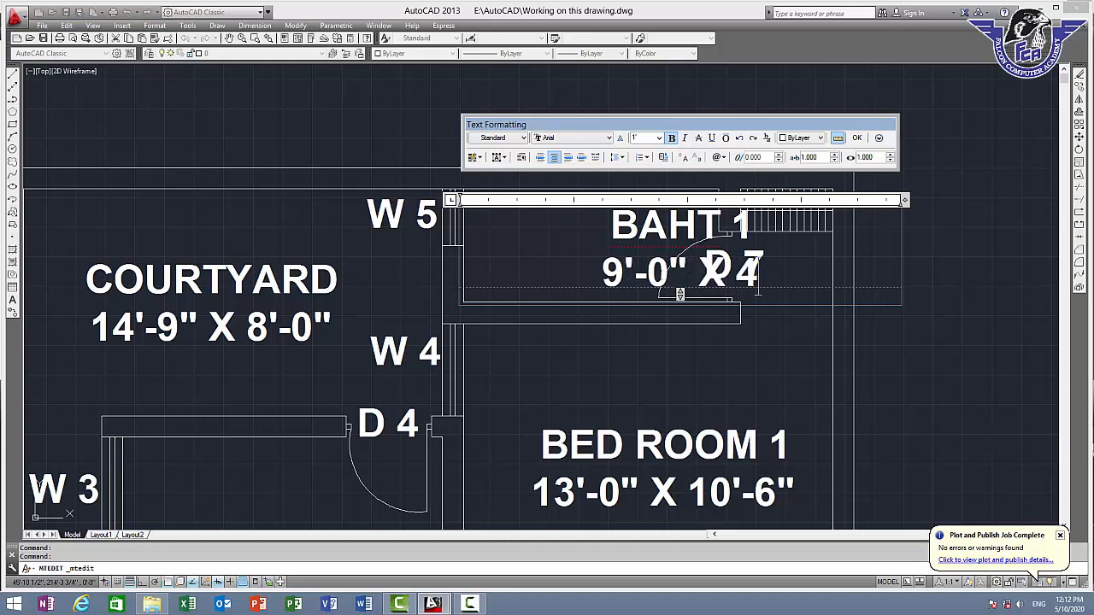
pyautogui.write('\'-0"')
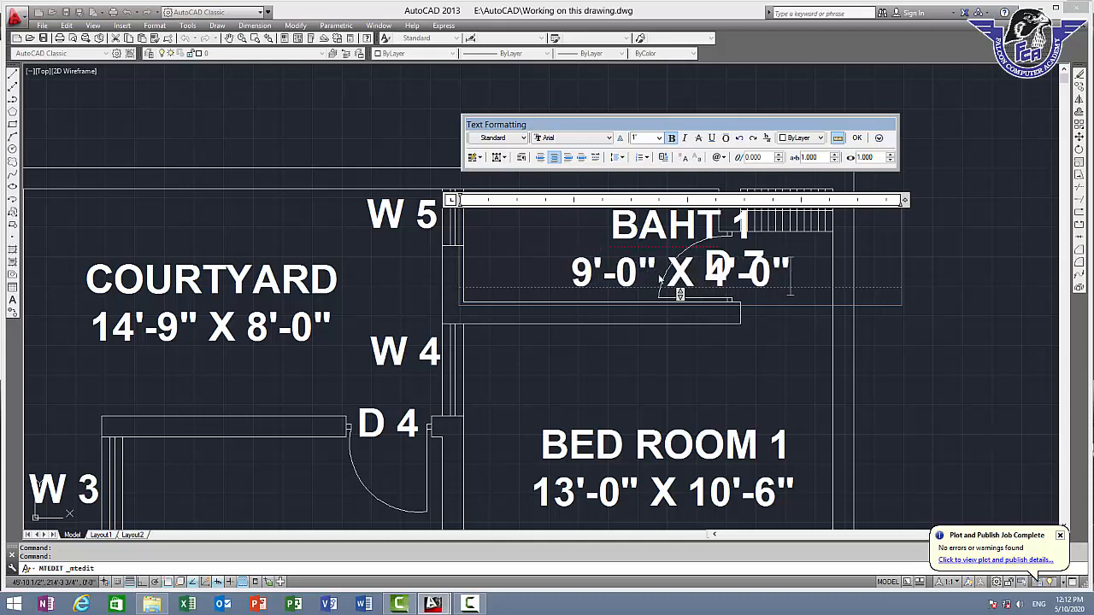
# Reduce the "BAHT 1" label's text height to 6 and move it toward the room's centre, clear of door "D 7"
pyautogui.hotkey('ctrl', 'a')
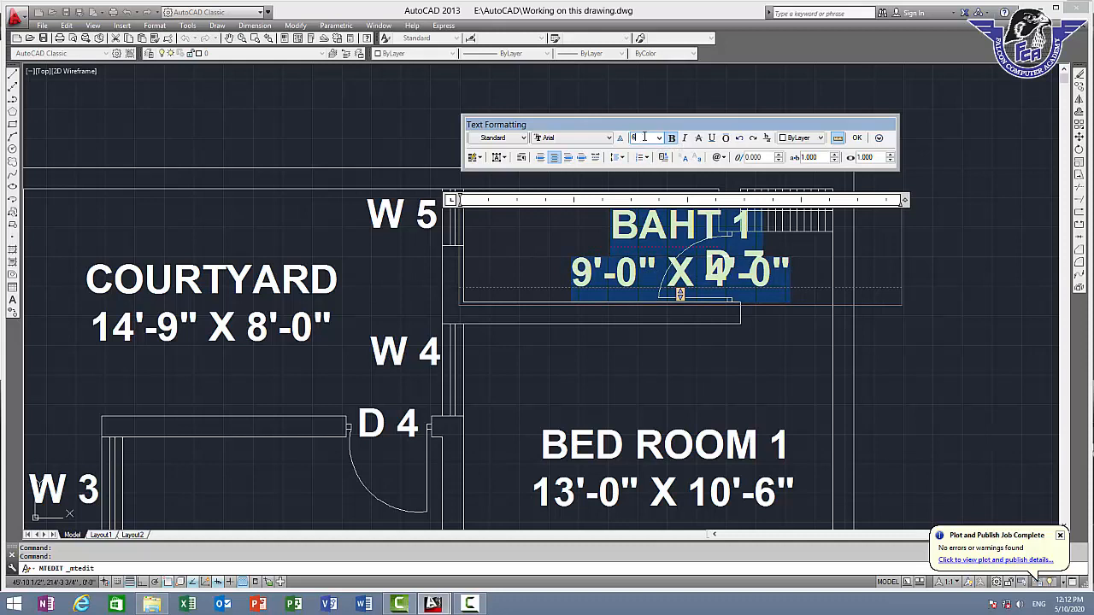
pyautogui.click(856, 137)
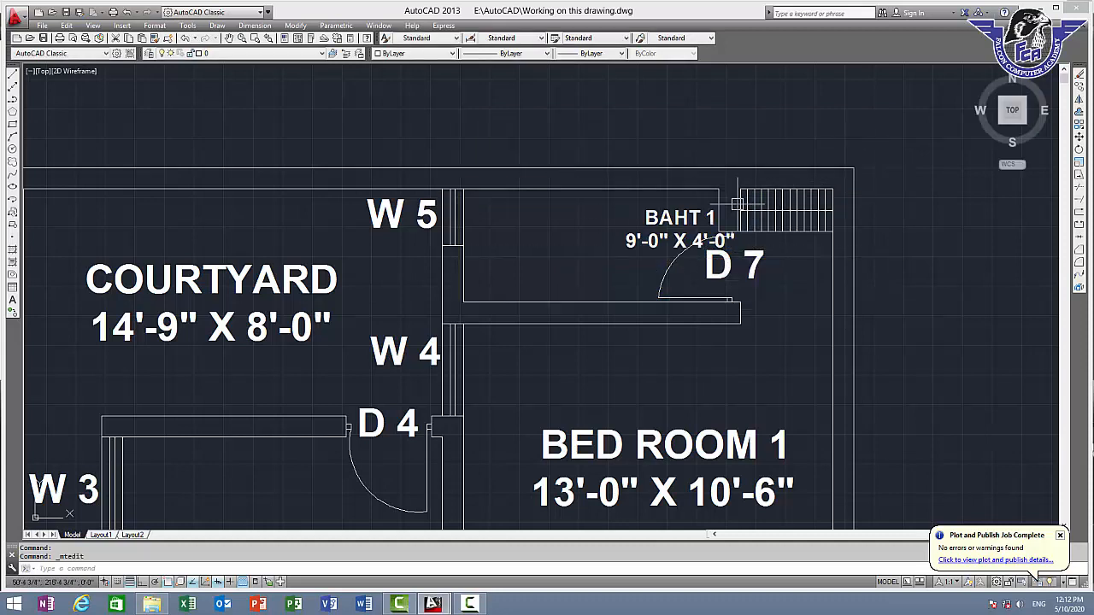
pyautogui.write('m')
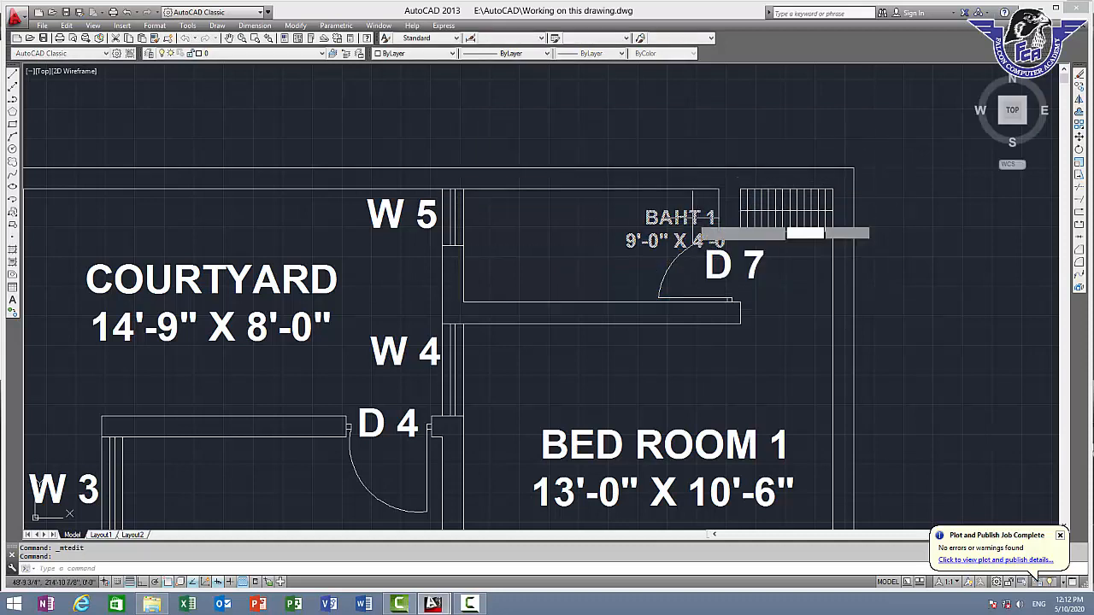
pyautogui.press('Return')
pyautogui.click(692, 216)
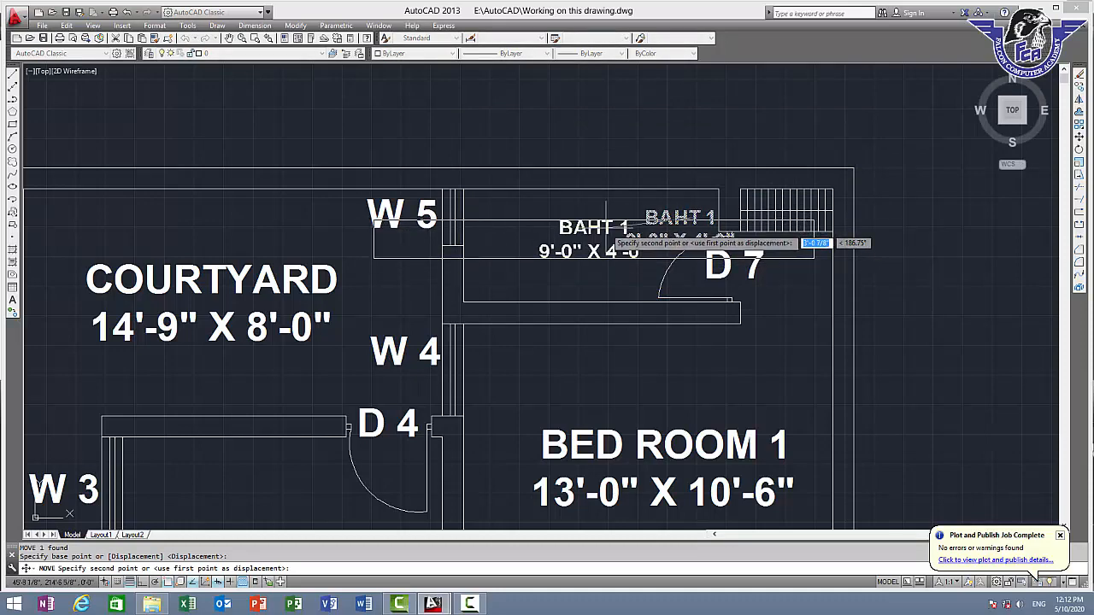
pyautogui.click(610, 225)
pyautogui.press('Escape')
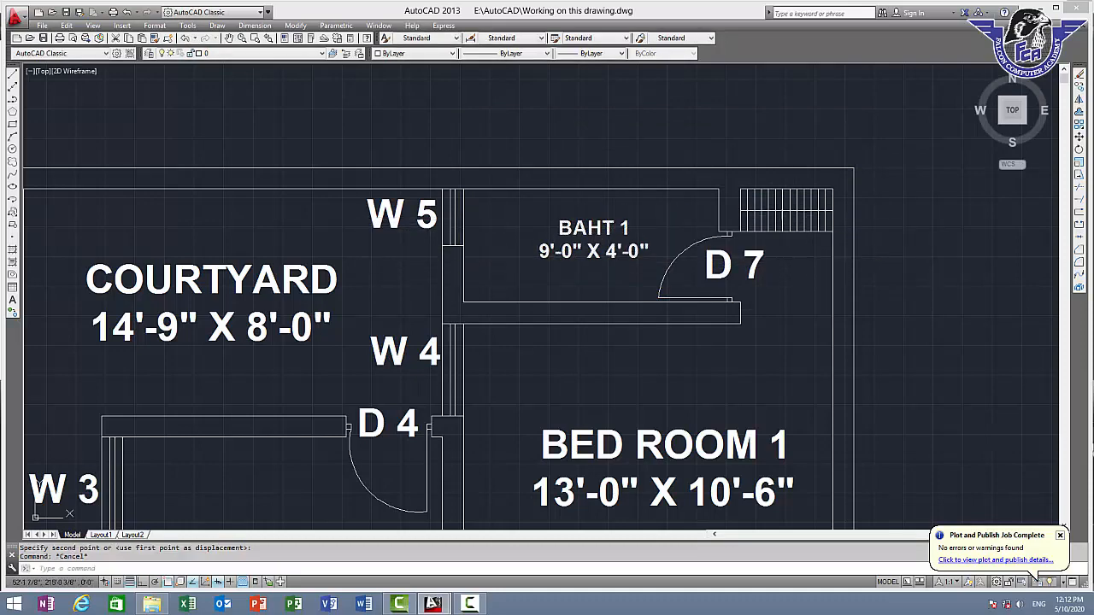
pyautogui.scroll(3, 784, 210)
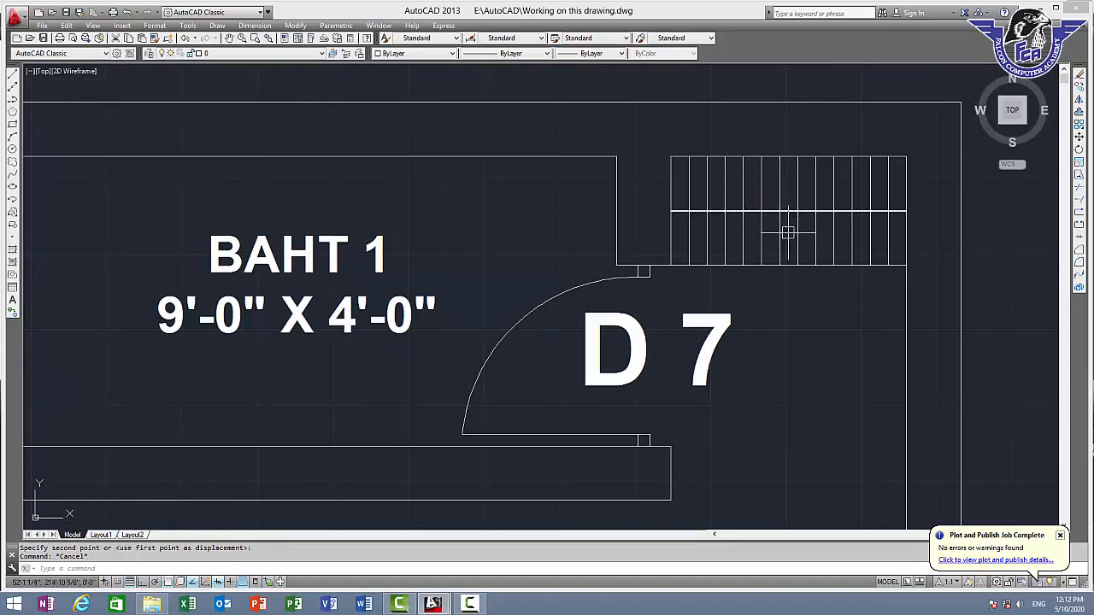
pyautogui.scroll(-2, 787, 243)
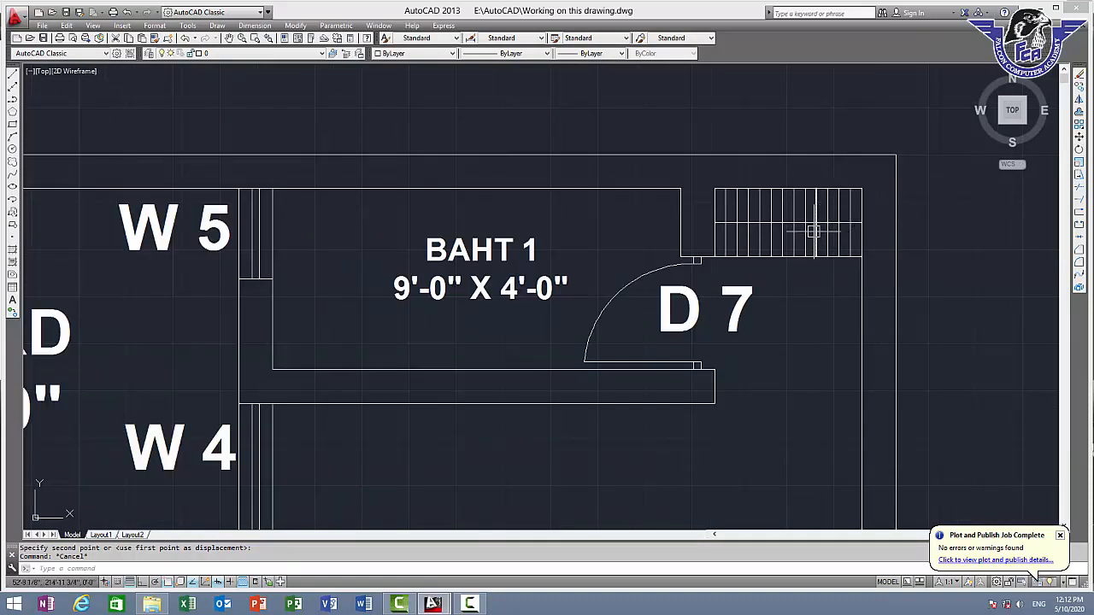
# Copy the "BED ROOM 1" label into the room between doors "D 3" and "D 4" and end the copy command
pyautogui.rightClick(813, 231)
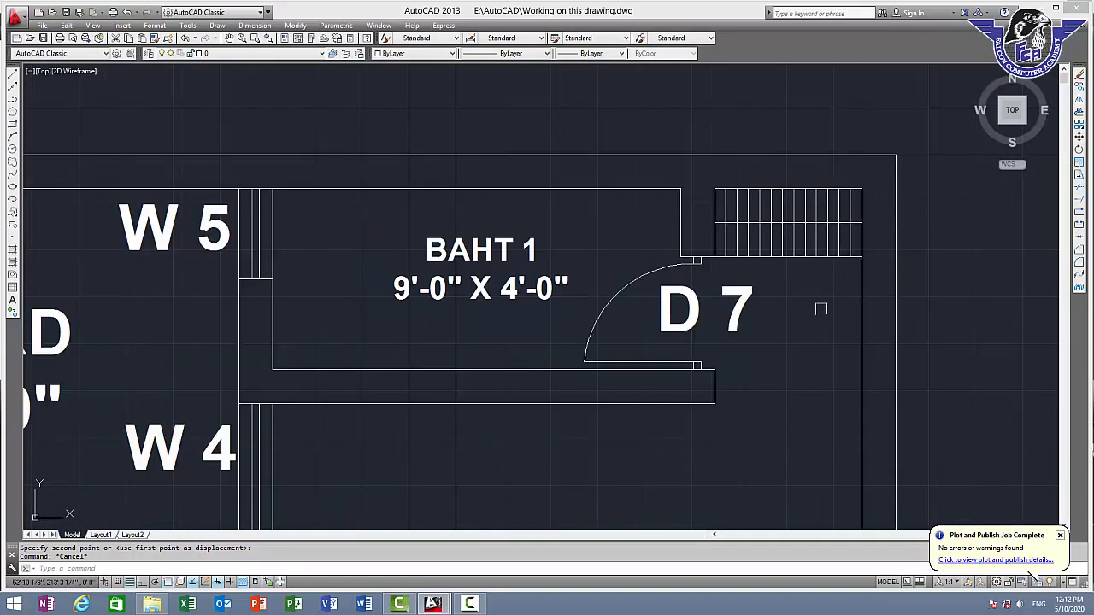
pyautogui.scroll(-2, 692, 330)
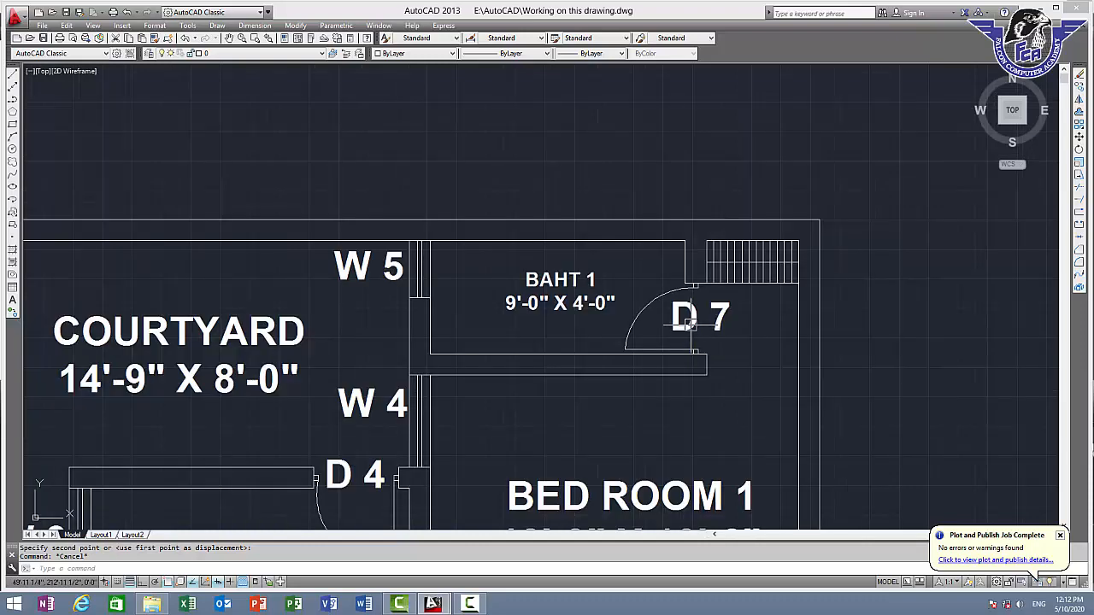
pyautogui.moveTo(688, 323); pyautogui.dragTo(815, 120, button='middle')
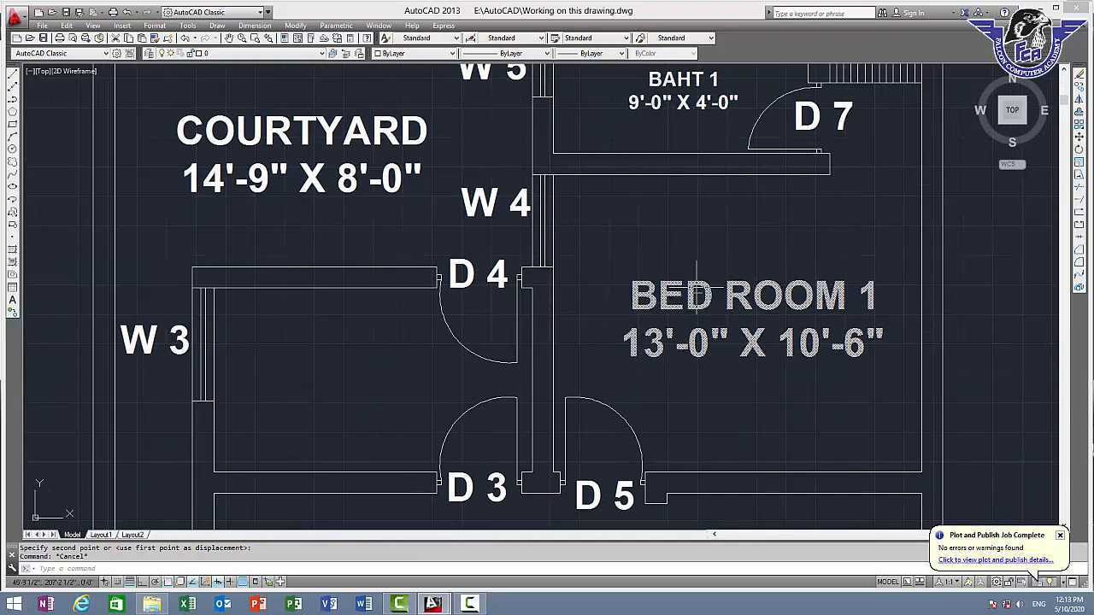
pyautogui.moveTo(460, 301); pyautogui.dragTo(520, 226, button='middle')
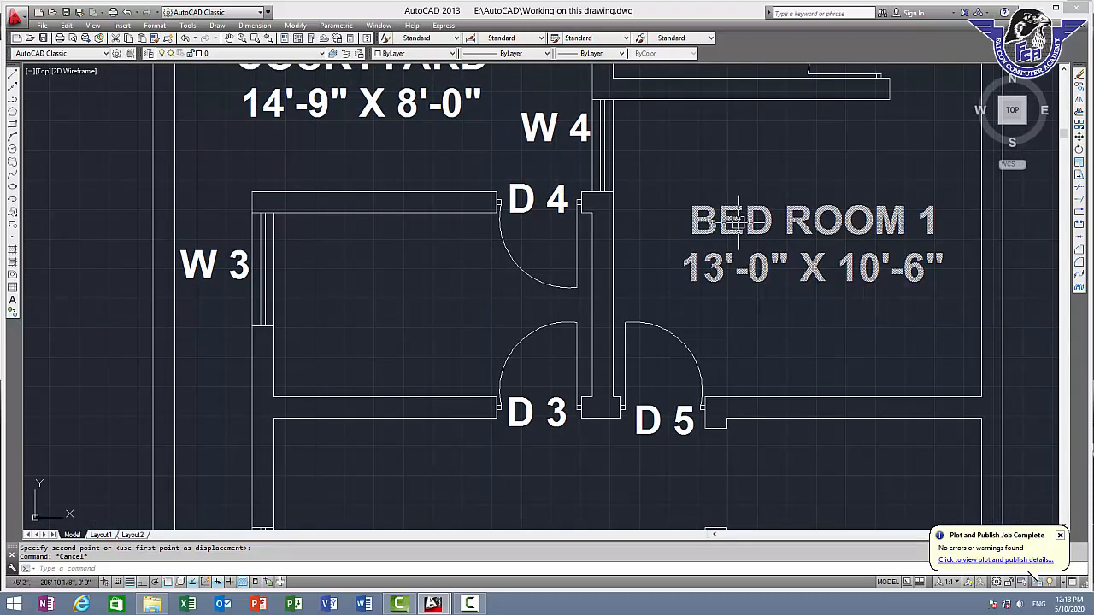
pyautogui.write('co')
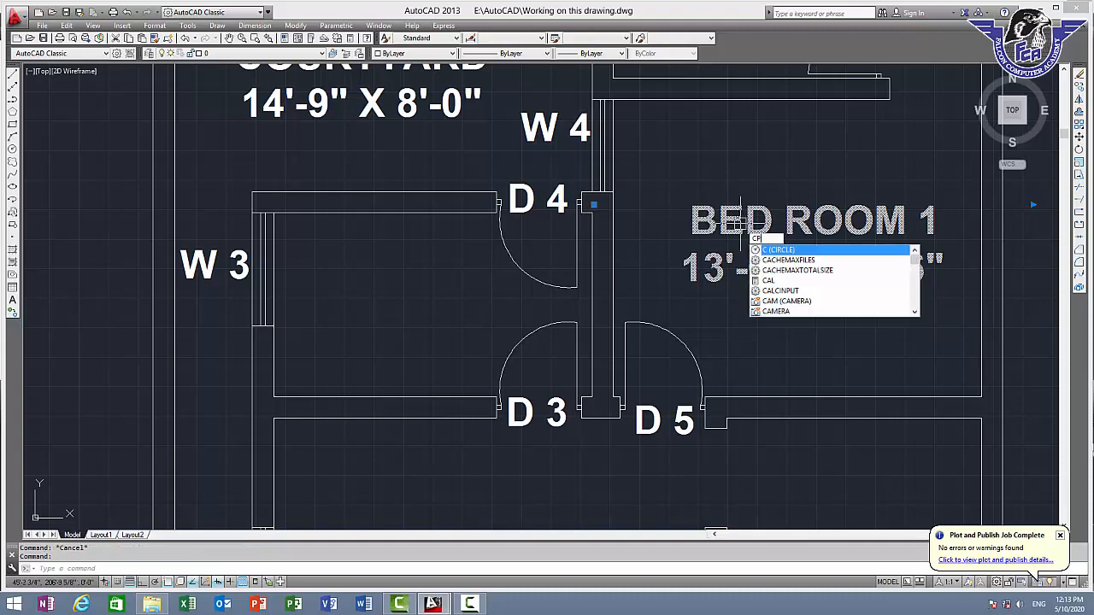
pyautogui.press('Return')
pyautogui.click(741, 222)
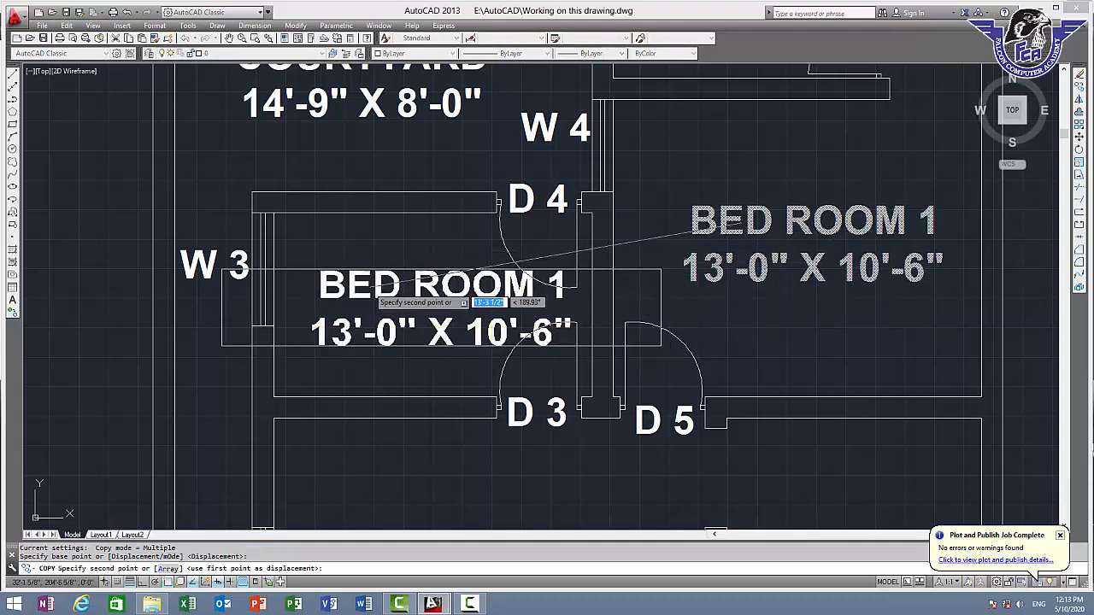
pyautogui.click(361, 287)
pyautogui.press('Escape')
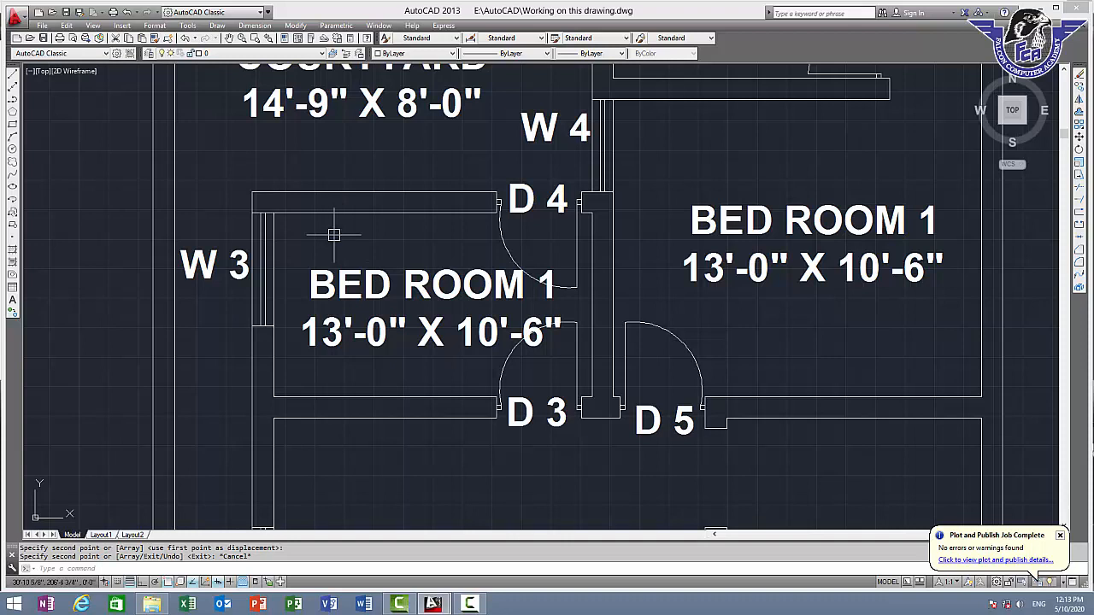
# Measure the inside width and depth of the room between doors "D 3" and "D 4" from its upper left corner
pyautogui.write('i')
pyautogui.press('Return')
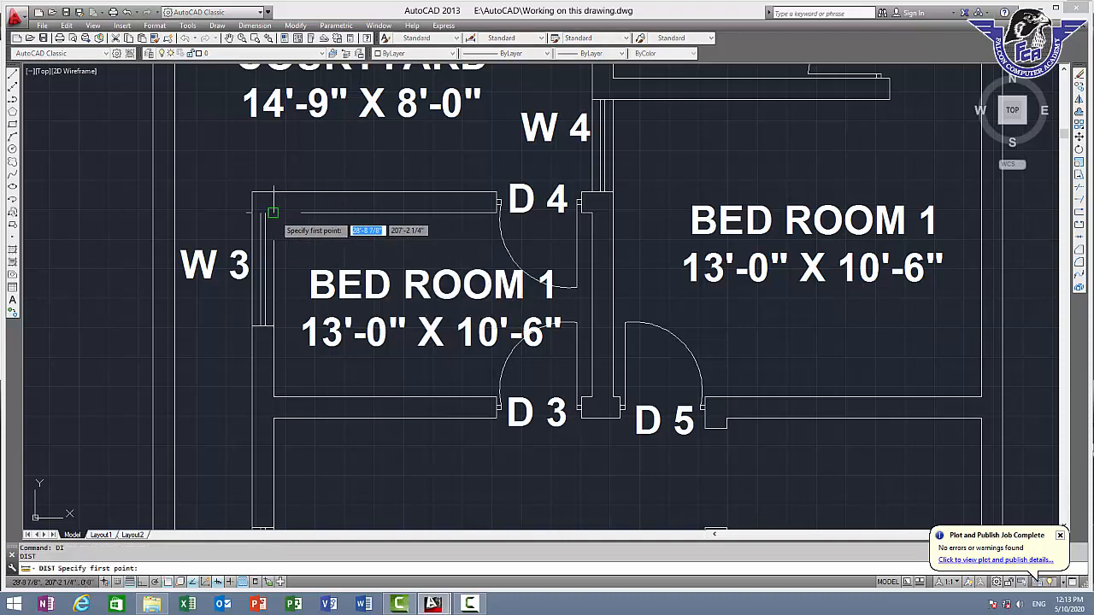
pyautogui.click(275, 211)
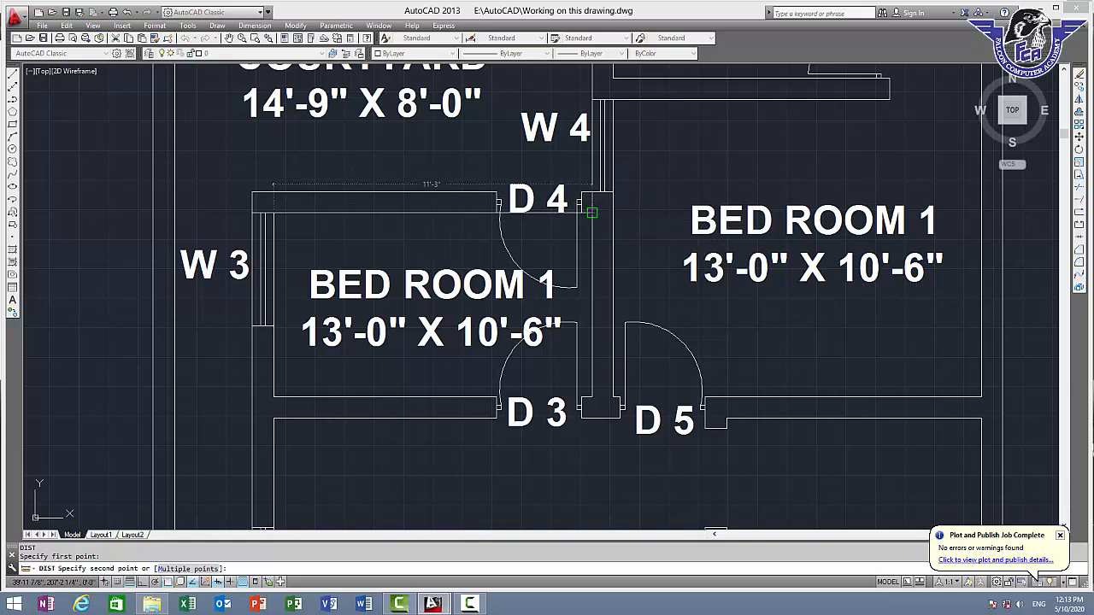
pyautogui.press('Escape')
pyautogui.press('Return')
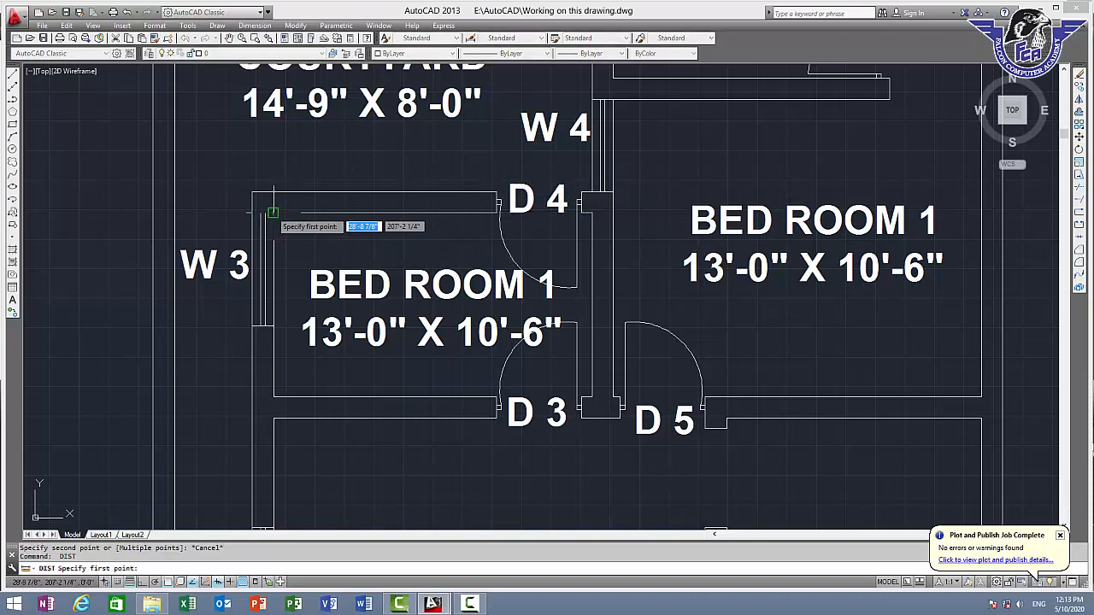
pyautogui.click(273, 212)
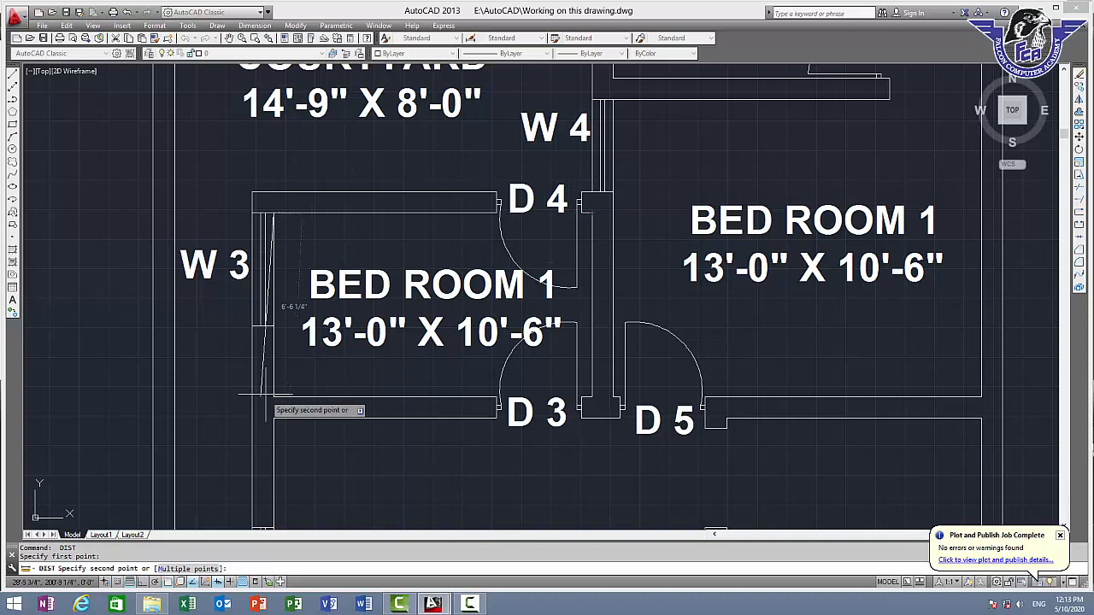
pyautogui.press('Escape')
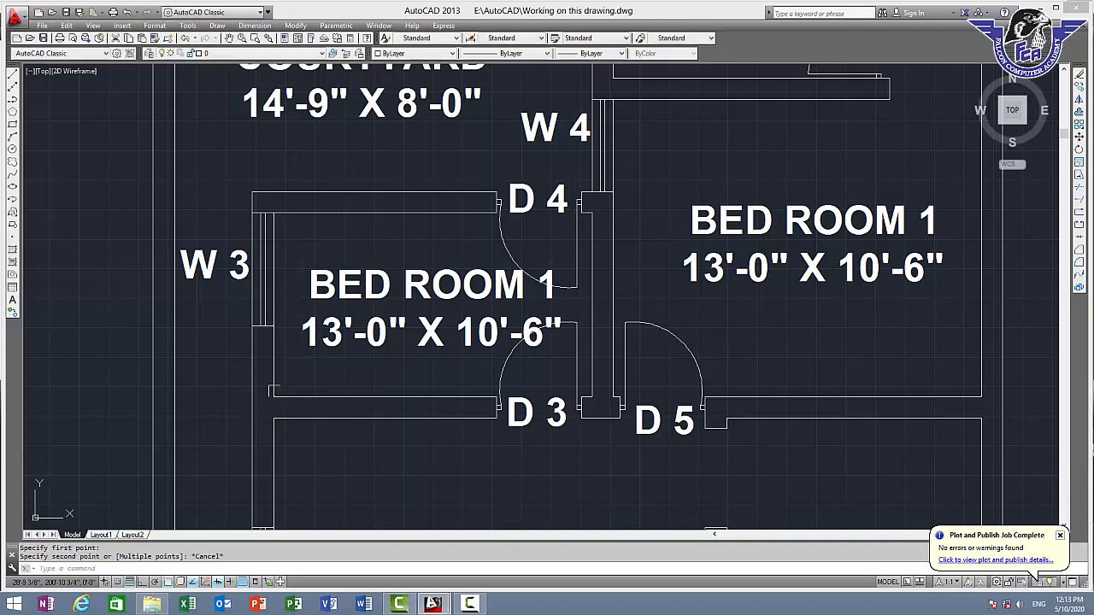
# Replace the copied label's text with "KITCHEN" and the size 11'-3" X 6'-6" on a second line
pyautogui.doubleClick(374, 282)
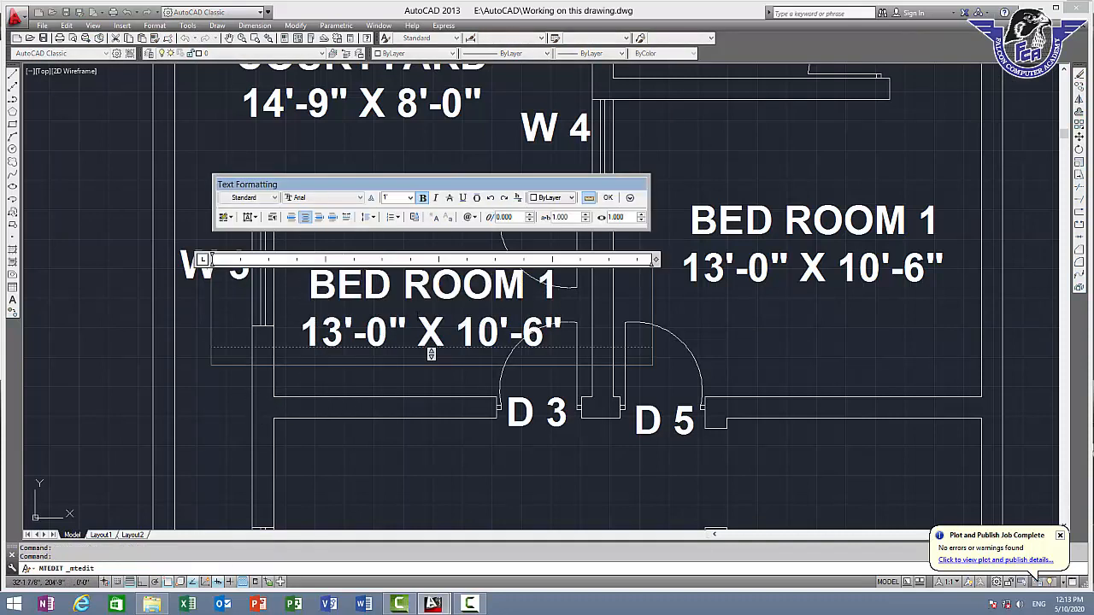
pyautogui.write('KI')
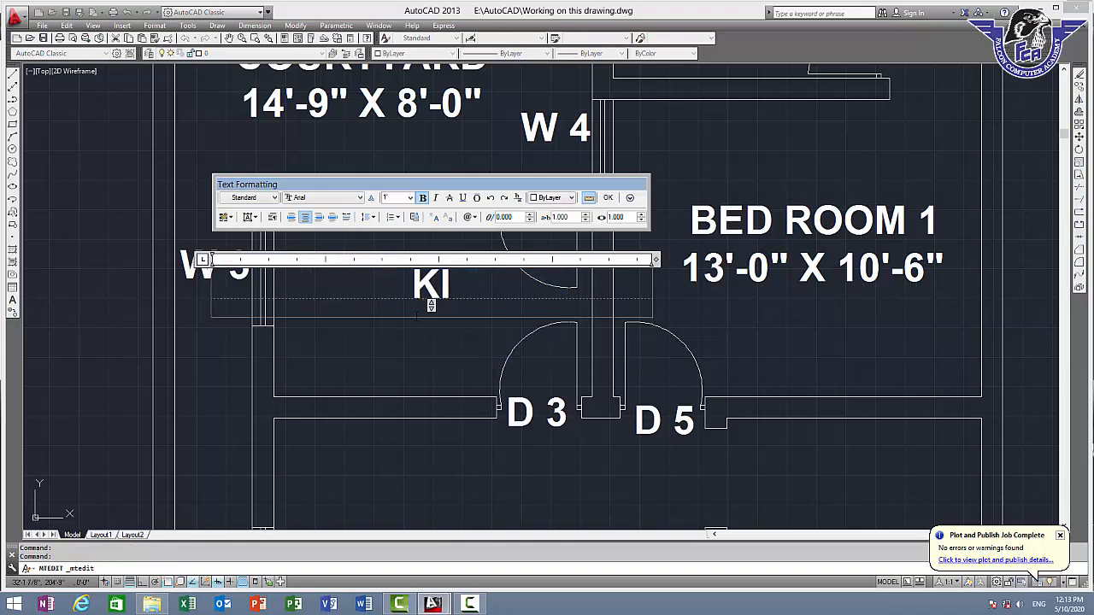
pyautogui.write('TCHEN')
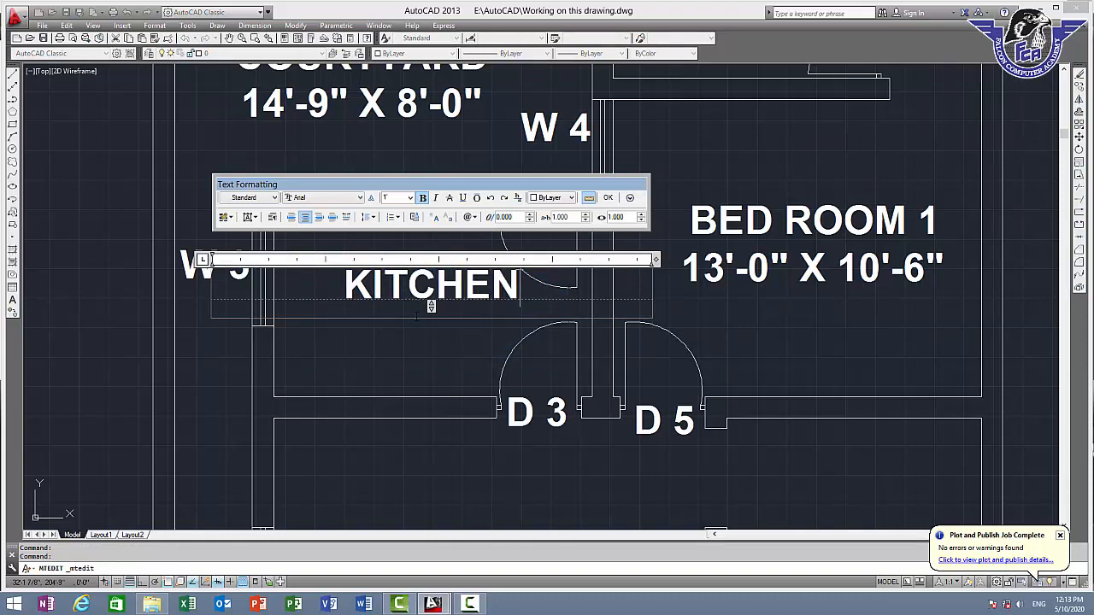
pyautogui.press('Return')
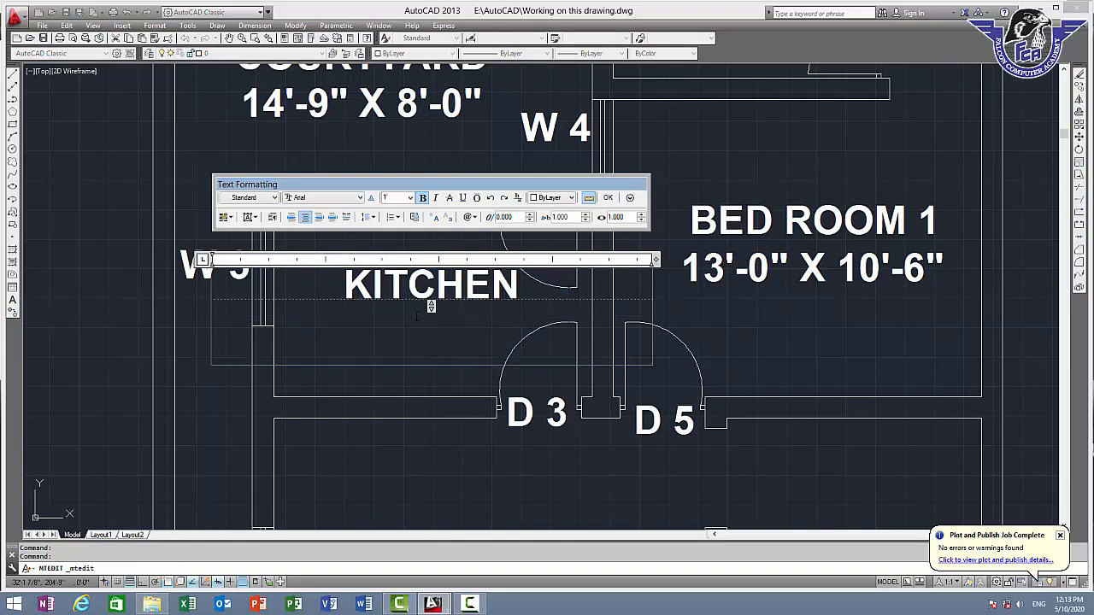
pyautogui.write("11'")
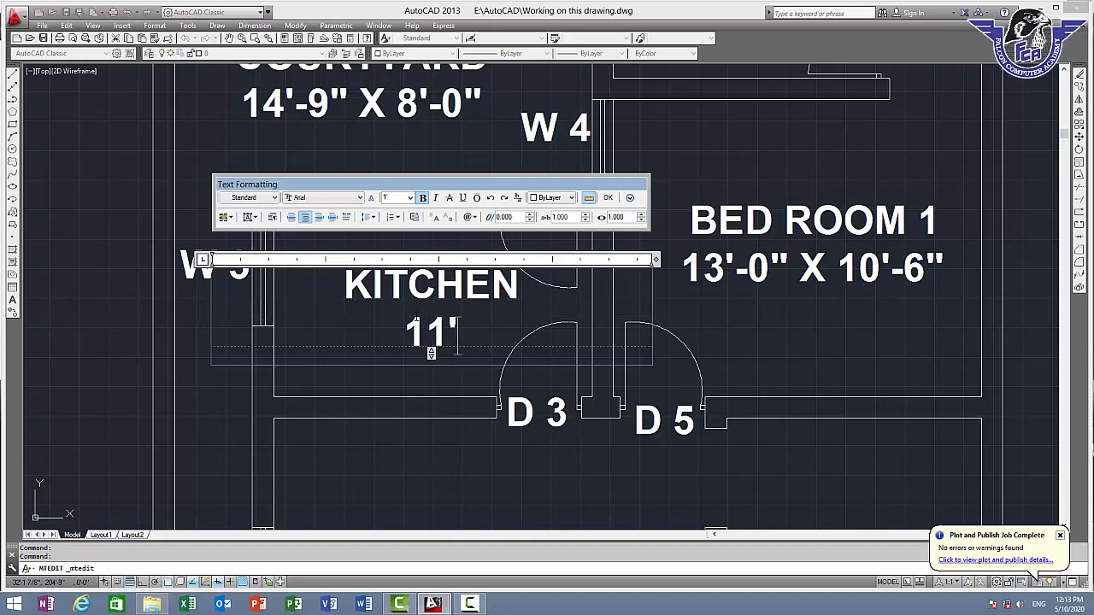
pyautogui.write('-3')
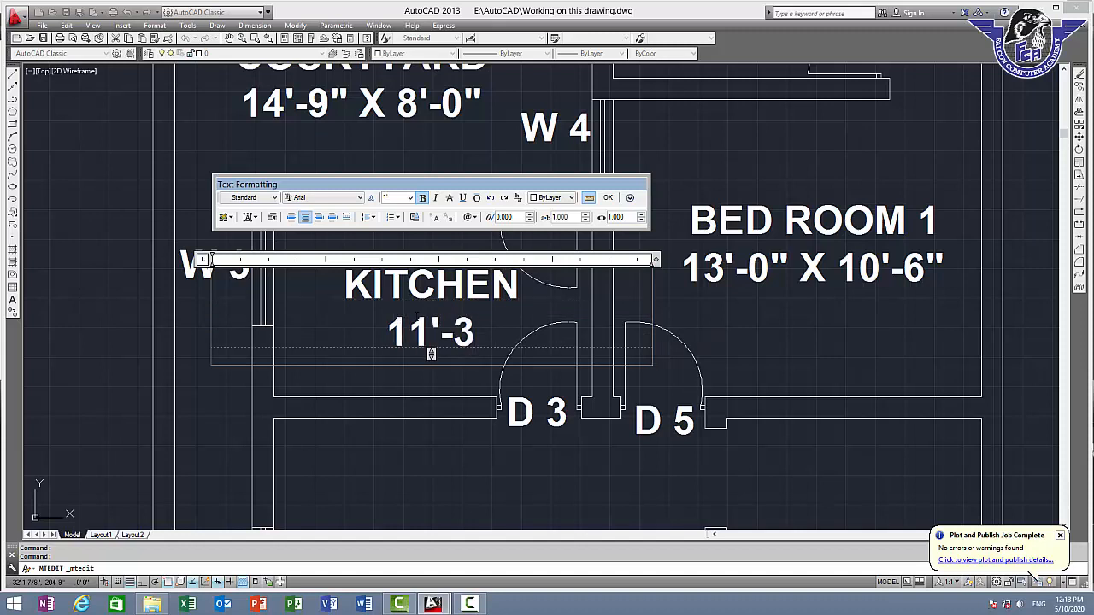
pyautogui.write('" X ')
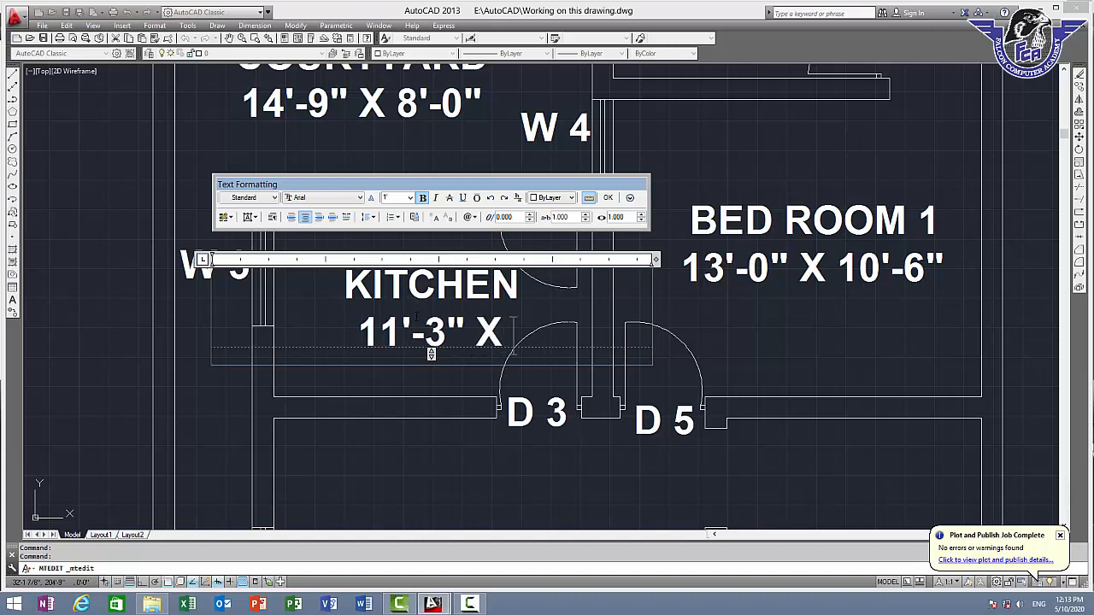
pyautogui.write("6'")
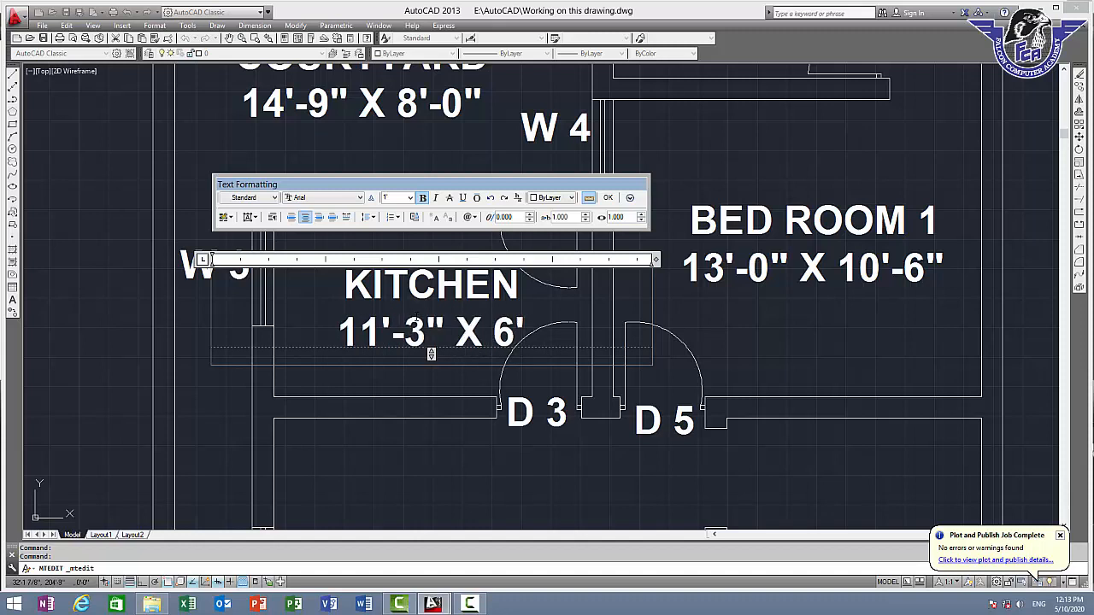
pyautogui.write('-0')
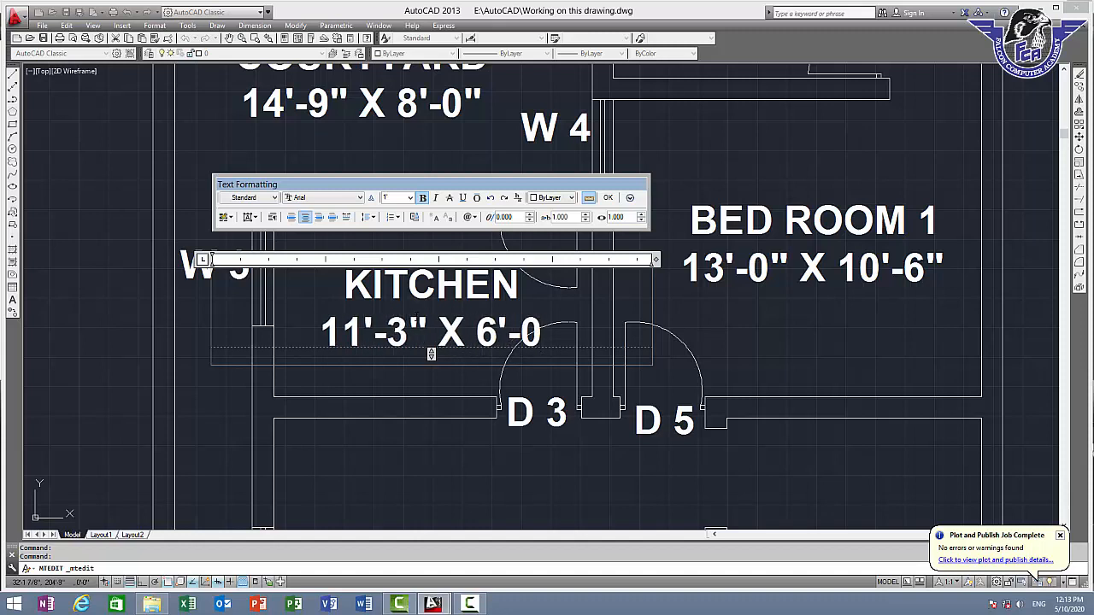
pyautogui.press('BackSpace')
pyautogui.write('6"')
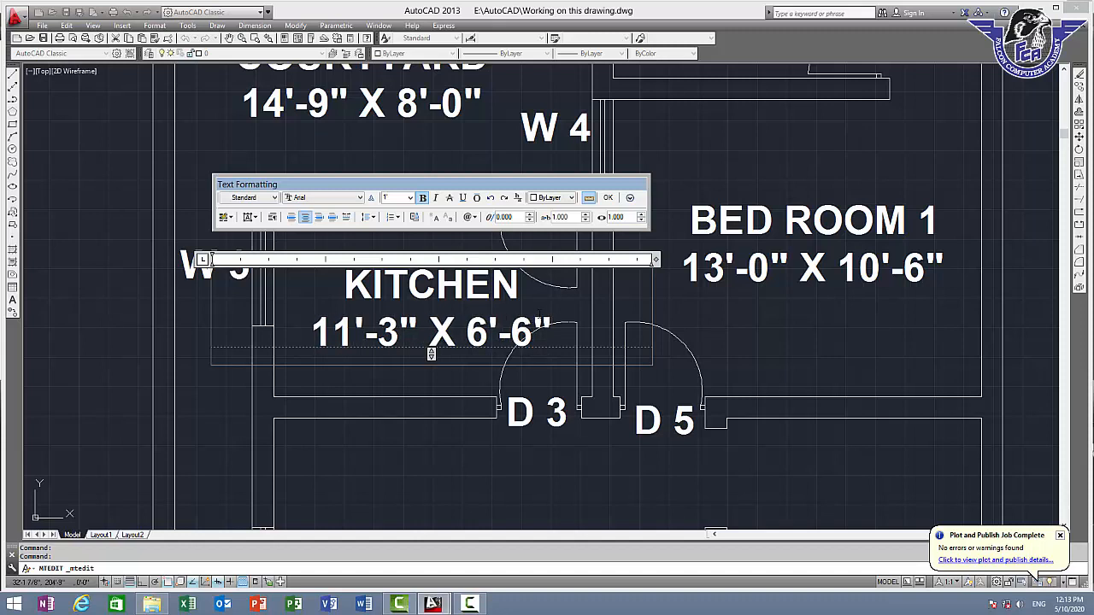
# Reduce the "KITCHEN" label's text height to 10 and move it slightly left, clear of the door swings
pyautogui.hotkey('ctrl', 'a')
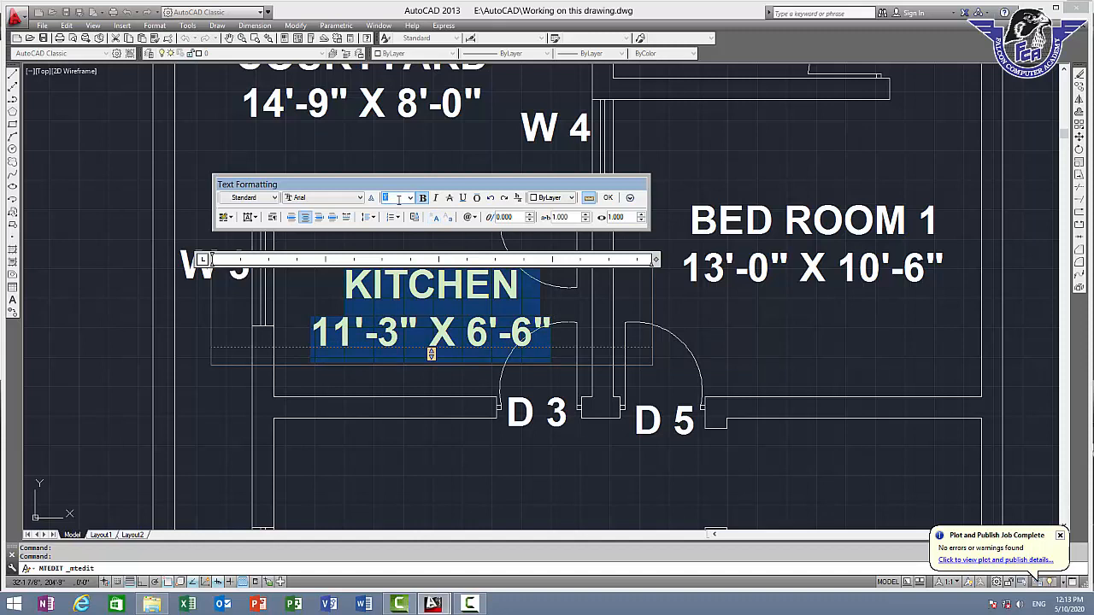
pyautogui.click(607, 198)
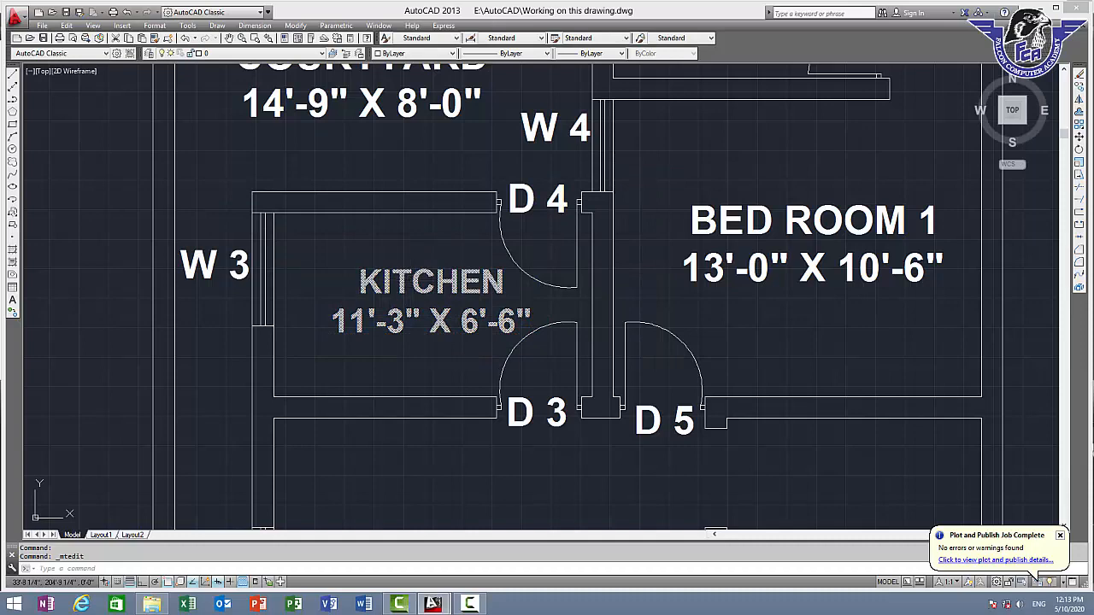
pyautogui.click(414, 280)
pyautogui.write('m')
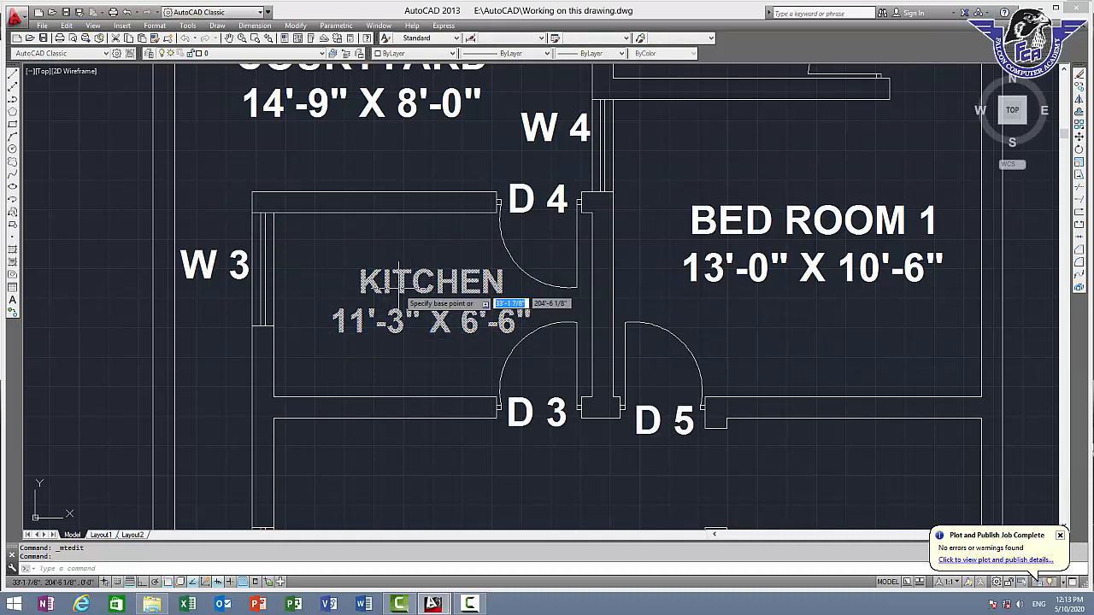
pyautogui.press('Return')
pyautogui.click(400, 285)
pyautogui.press('Escape')
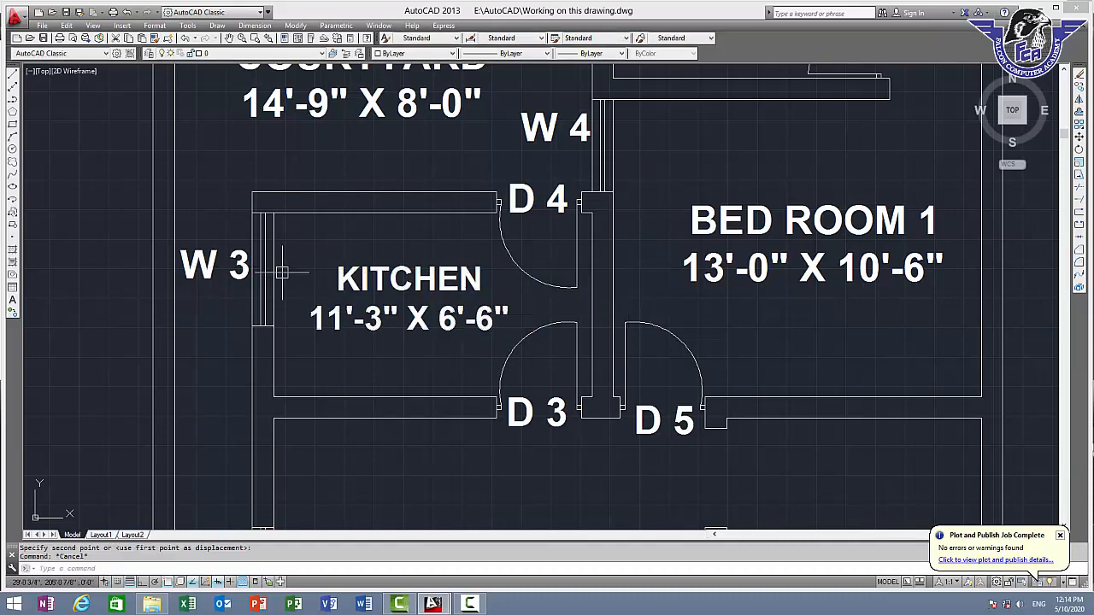
# Check the kitchen's inside depth by measuring along its left wall from the upper left corner
pyautogui.write('di')
pyautogui.press('Return')
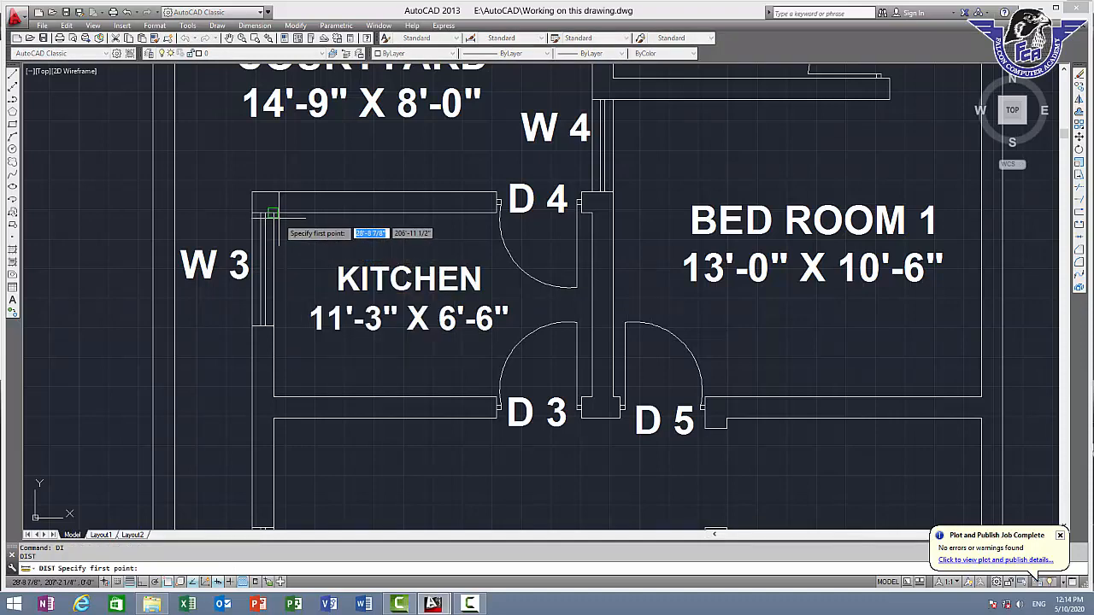
pyautogui.click(272, 211)
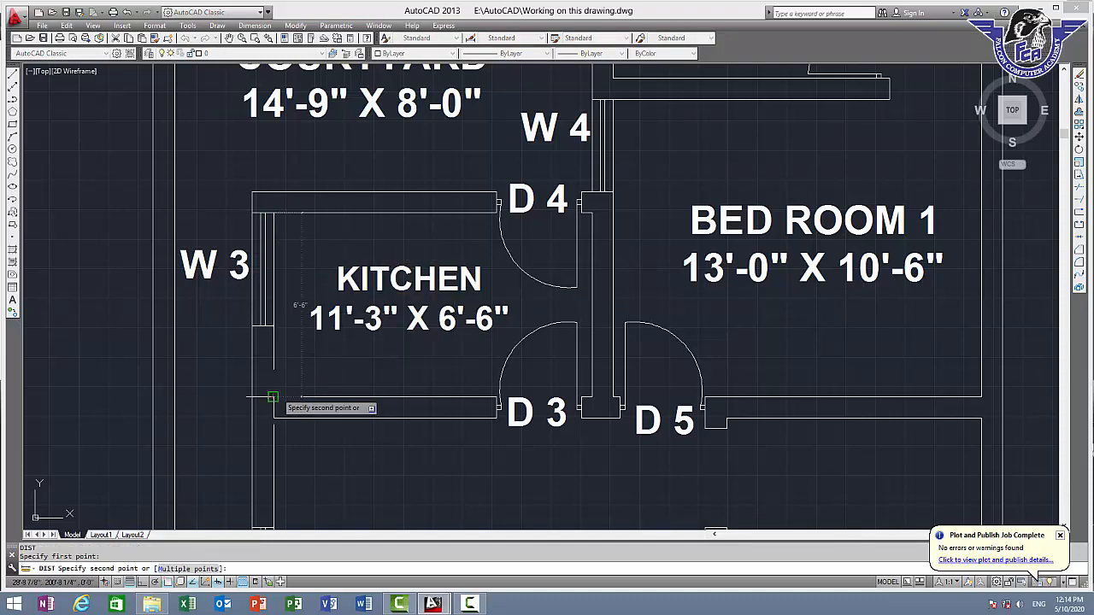
pyautogui.press('Escape')
pyautogui.scroll(-2, 570, 330)
pyautogui.moveTo(571, 331); pyautogui.dragTo(442, 167, button='middle')
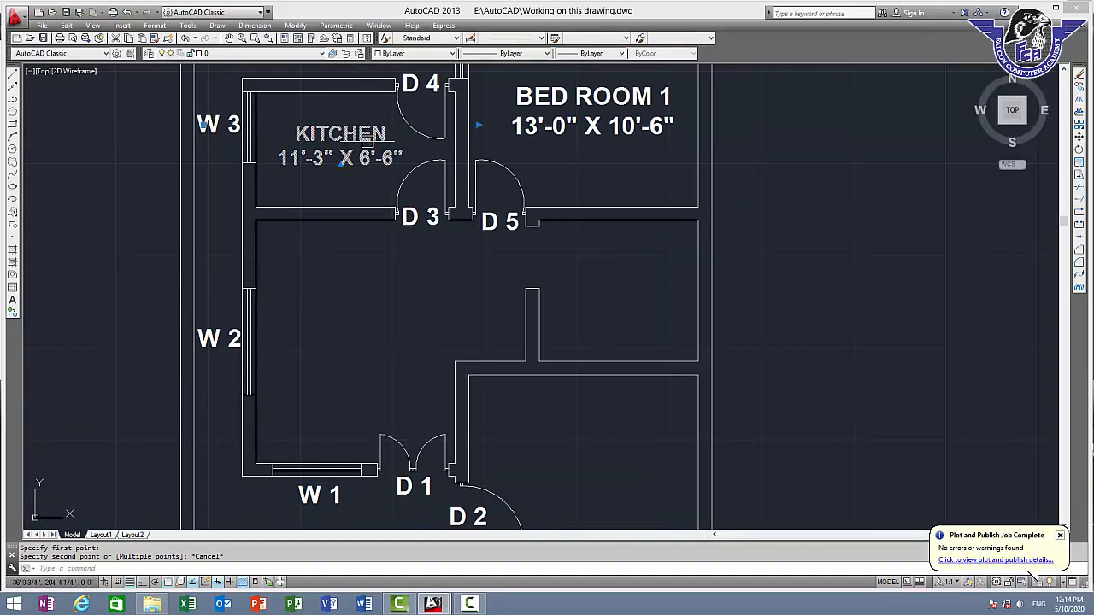
pyautogui.click(368, 147)
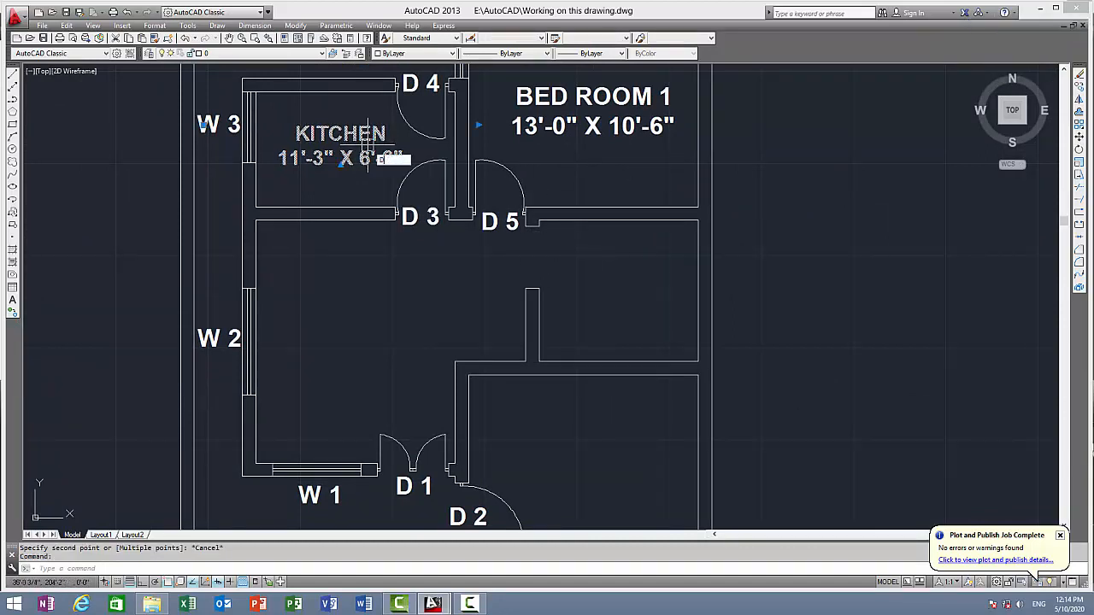
pyautogui.write('di')
pyautogui.press('Return')
pyautogui.click(476, 212)
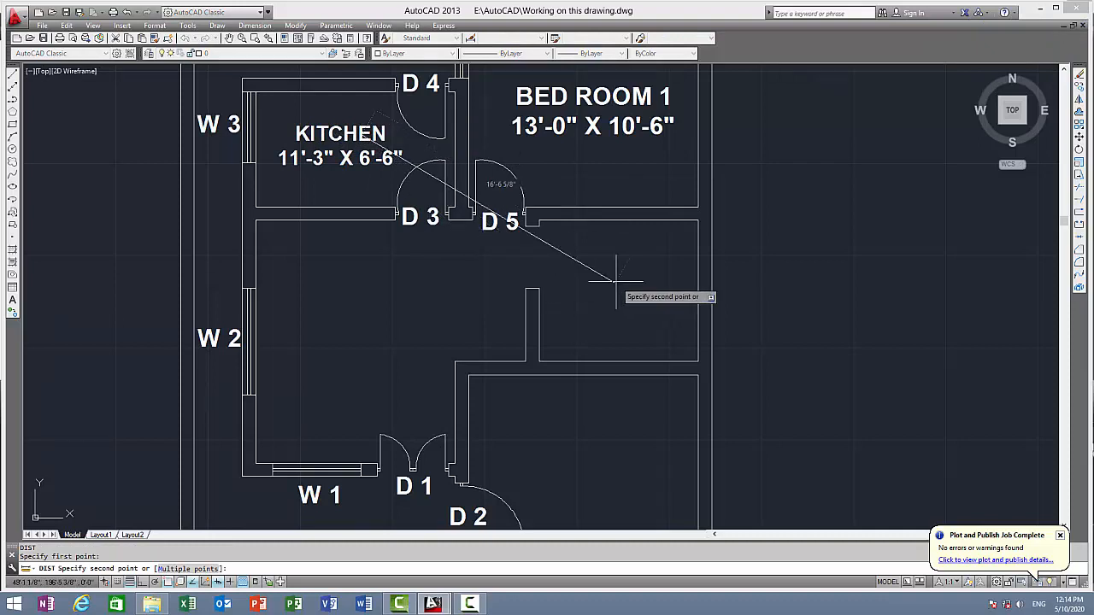
pyautogui.press('Escape')
# Copy the "KITCHEN" label into the open room directly below "BED ROOM 1" and end the copy command
pyautogui.click(331, 137)
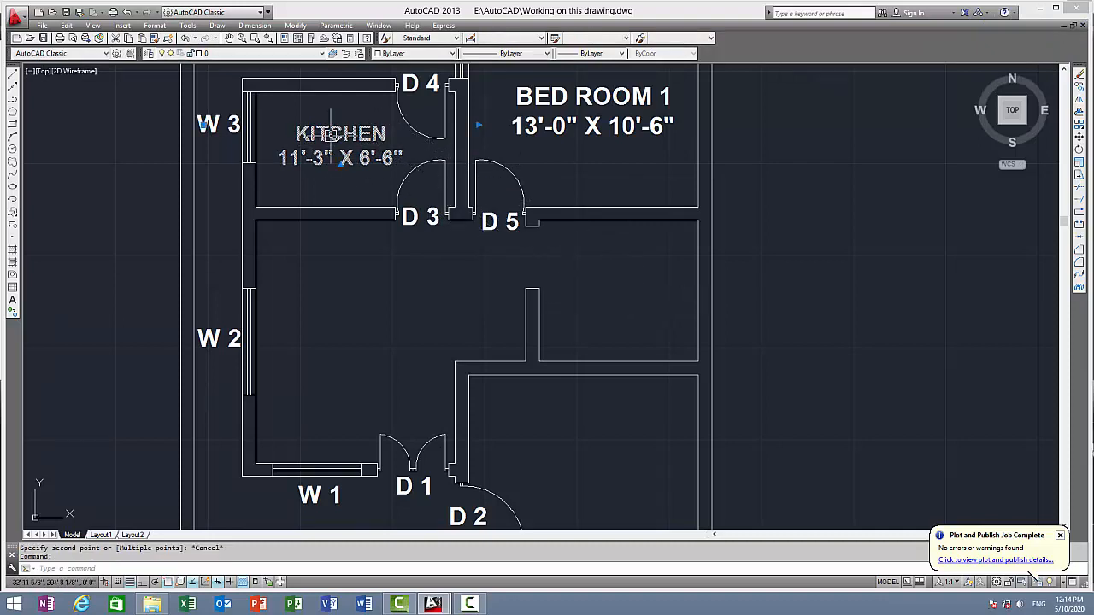
pyautogui.write('co')
pyautogui.press('Return')
pyautogui.click(330, 136)
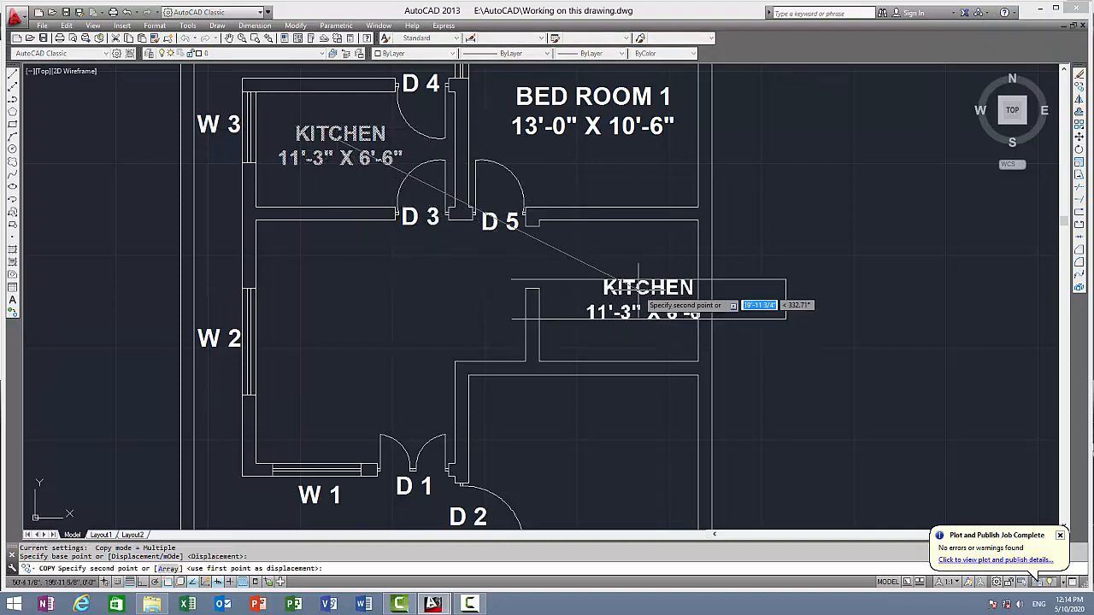
pyautogui.click(616, 272)
pyautogui.press('Escape')
# Check the inside depth of the room below "BED ROOM 1" by measuring down from its upper left corner
pyautogui.scroll(2, 621, 231)
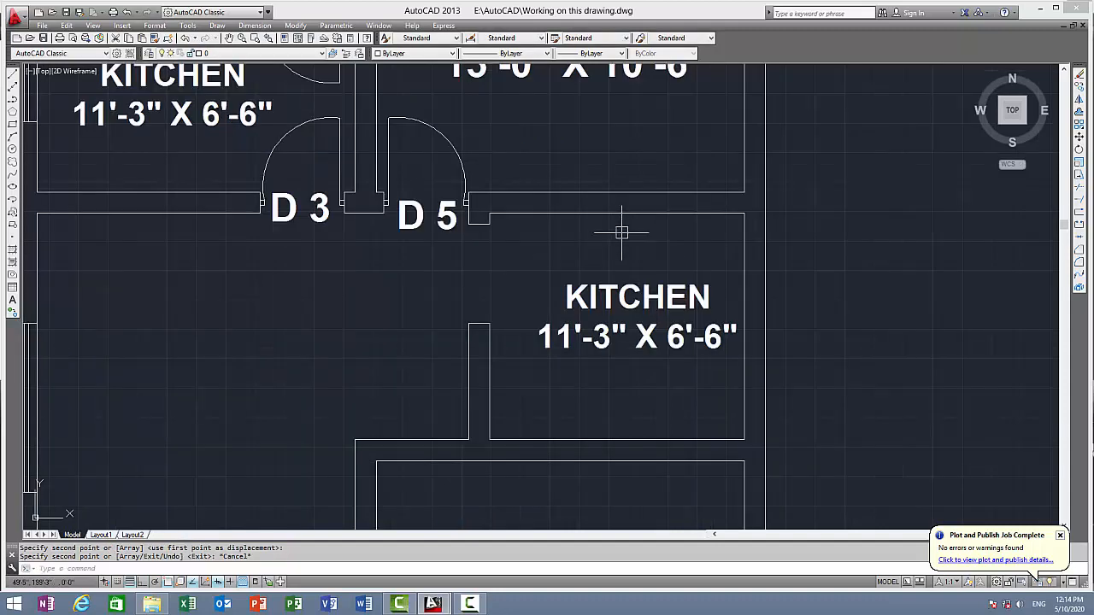
pyautogui.write('dist')
pyautogui.press('Return')
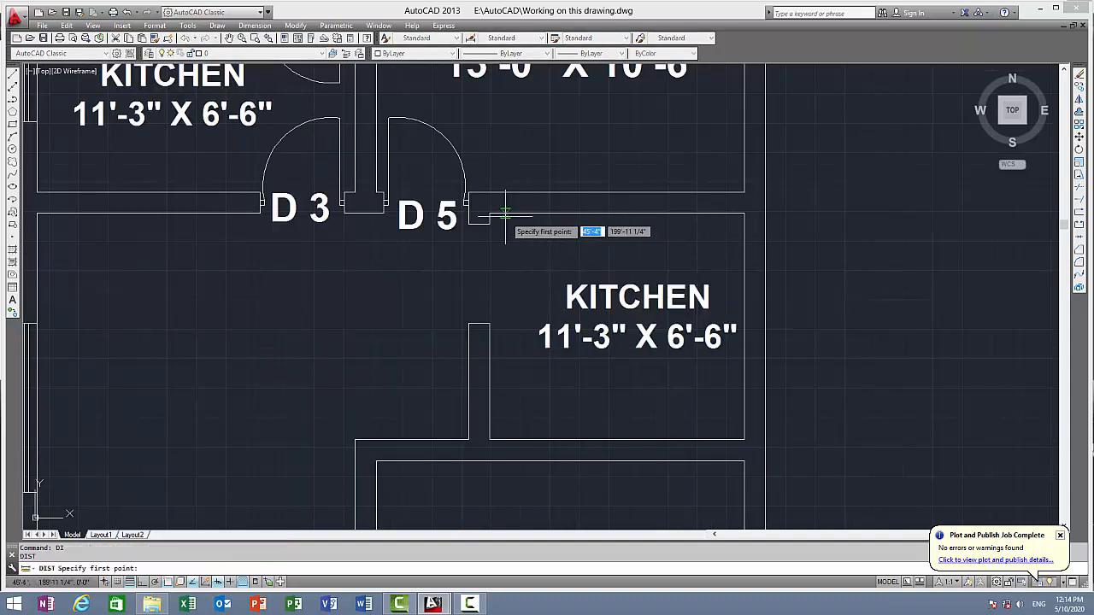
pyautogui.click(490, 214)
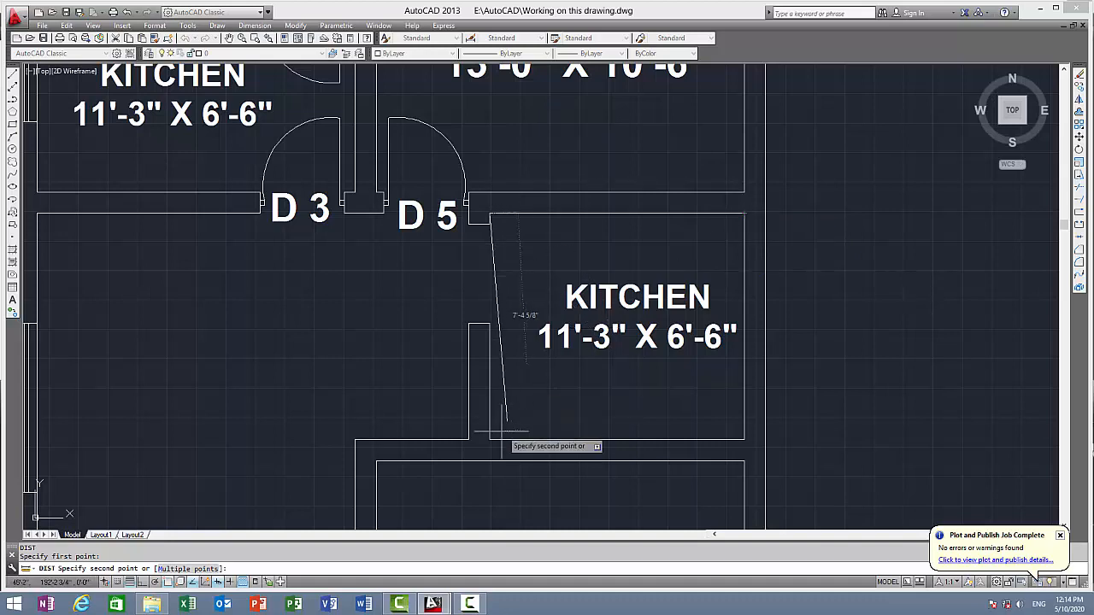
pyautogui.press('Escape')
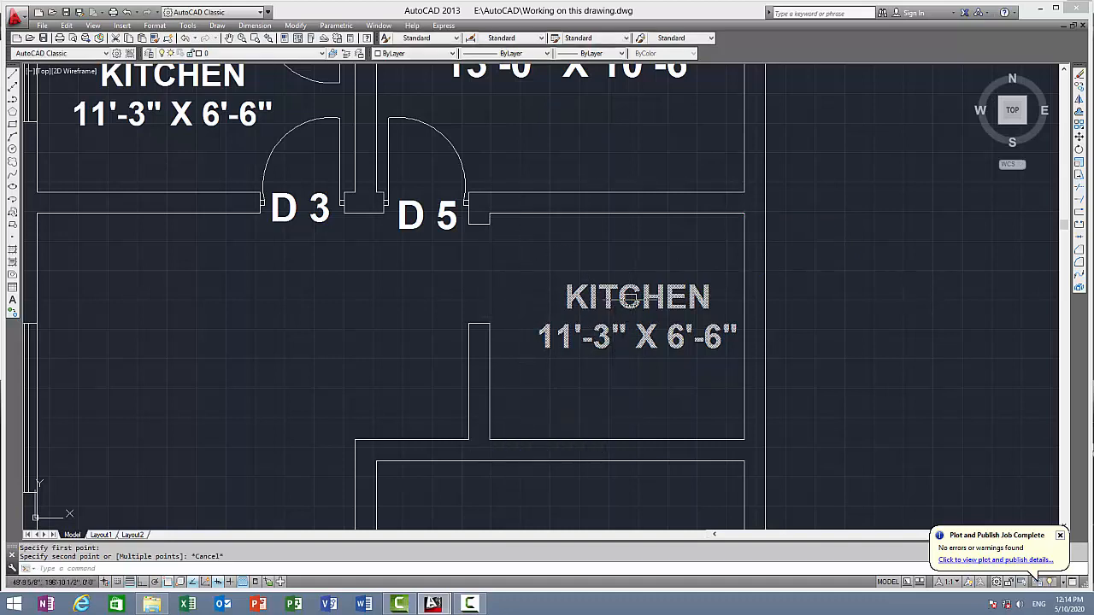
# Replace the copied "KITCHEN" label's text with "DINING" and the size 9'-0" X 8'-0" on a second line
pyautogui.click(628, 295)
pyautogui.doubleClick(628, 304)
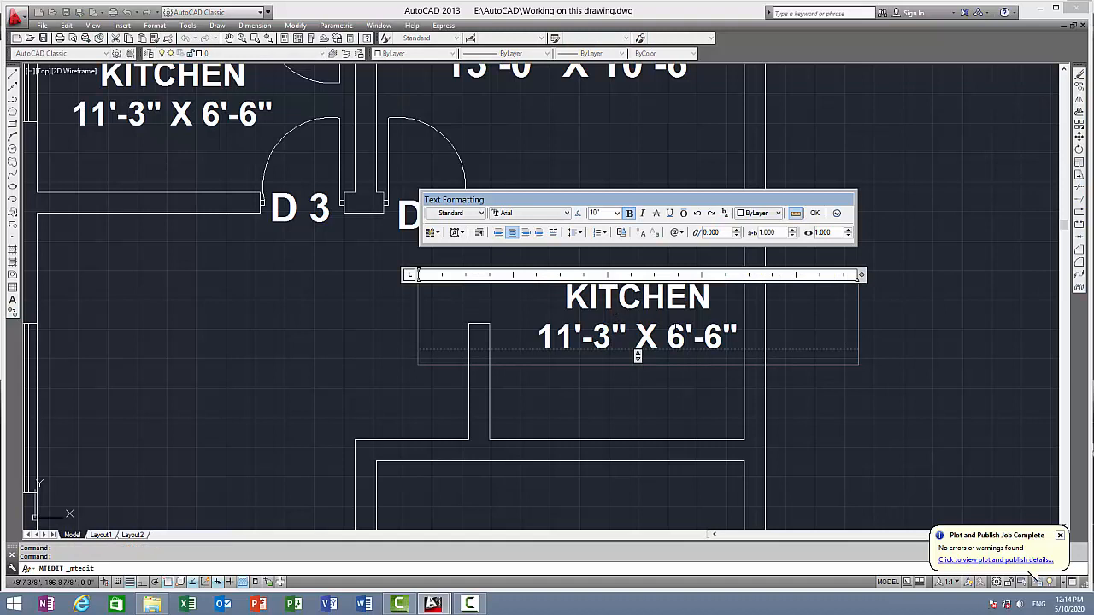
pyautogui.hotkey('ctrl', 'a')
pyautogui.write('DININ')
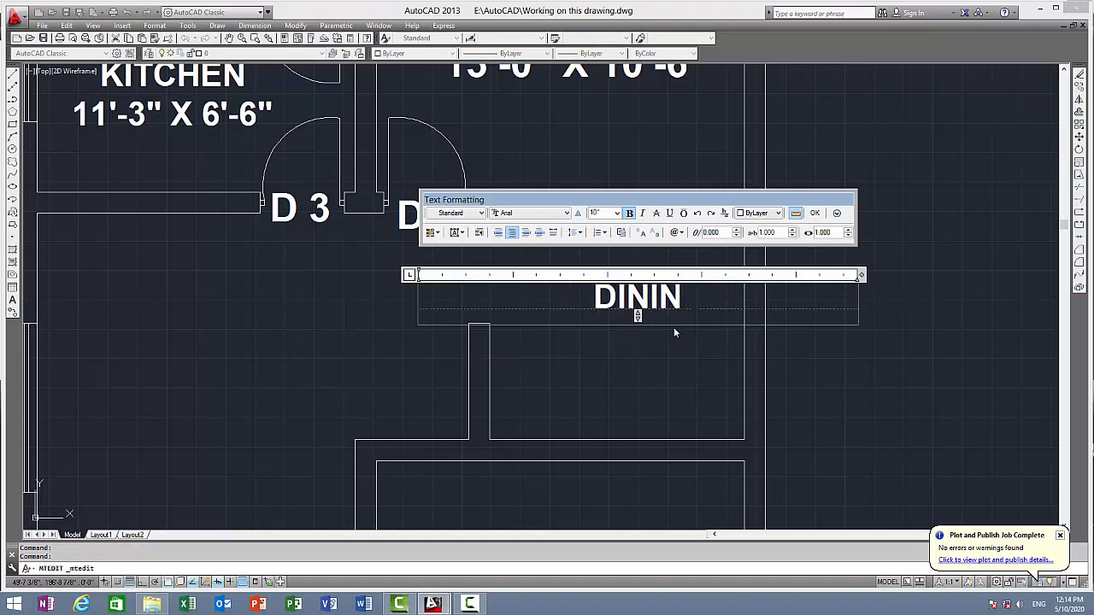
pyautogui.write('G')
pyautogui.press('Return')
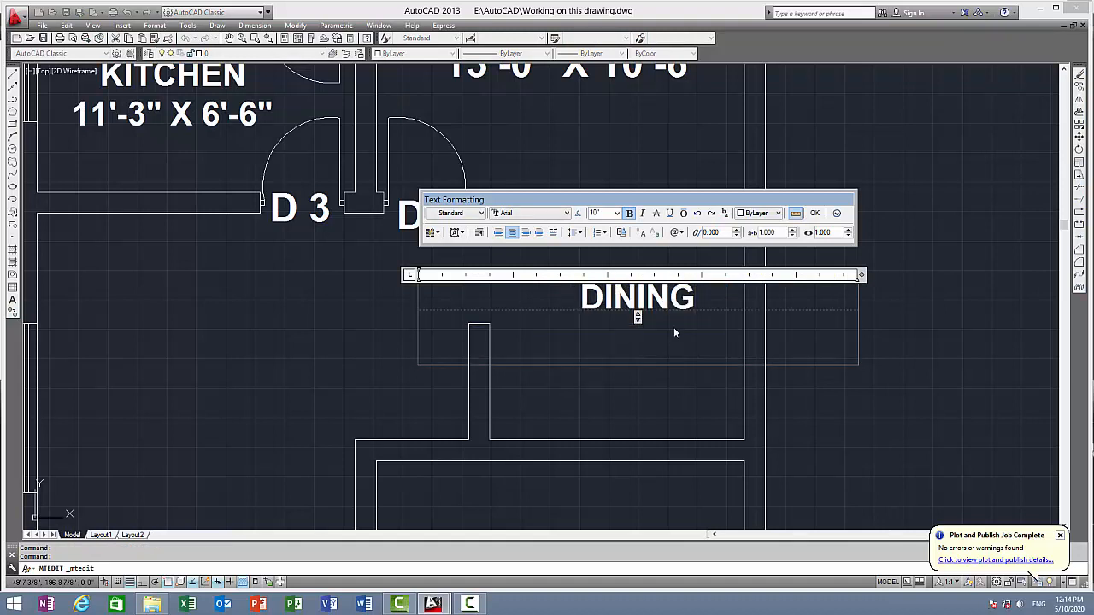
pyautogui.write('9')
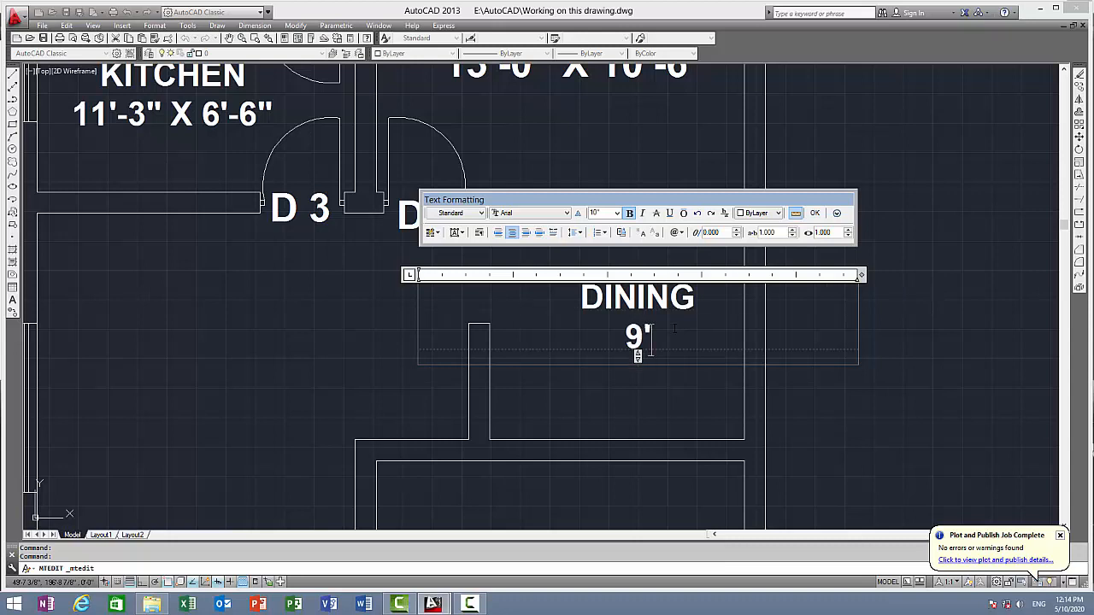
pyautogui.write('\'-0"')
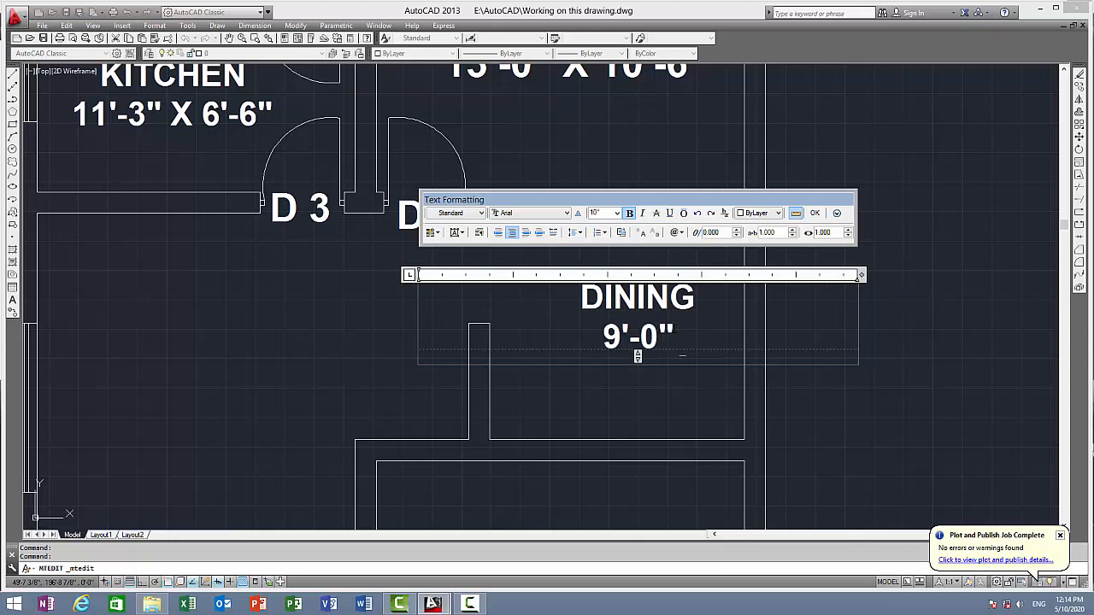
pyautogui.write(' X 8')
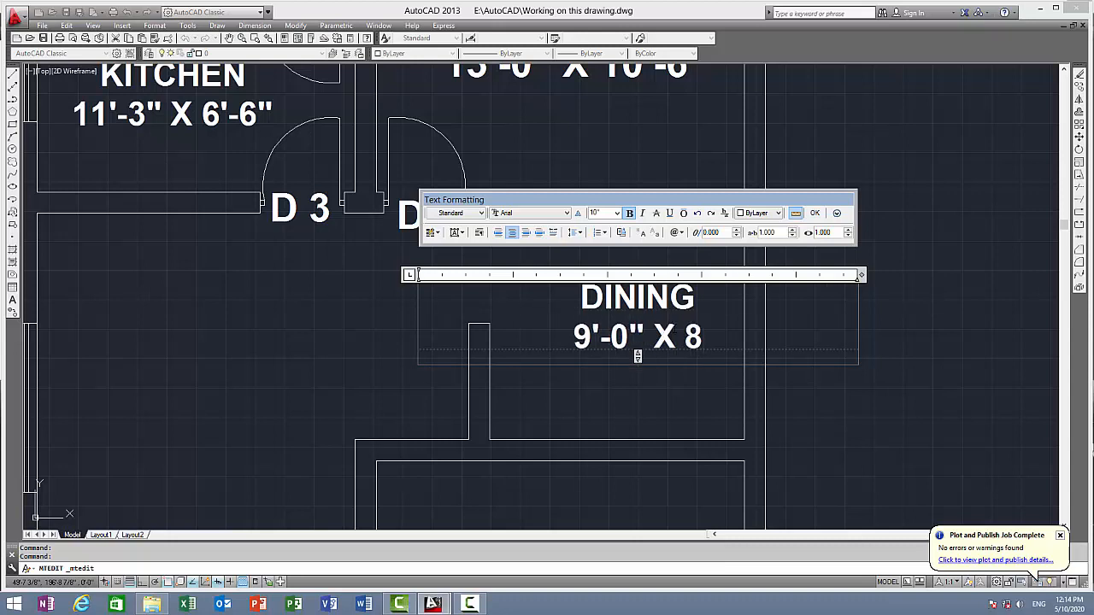
pyautogui.write("'-")
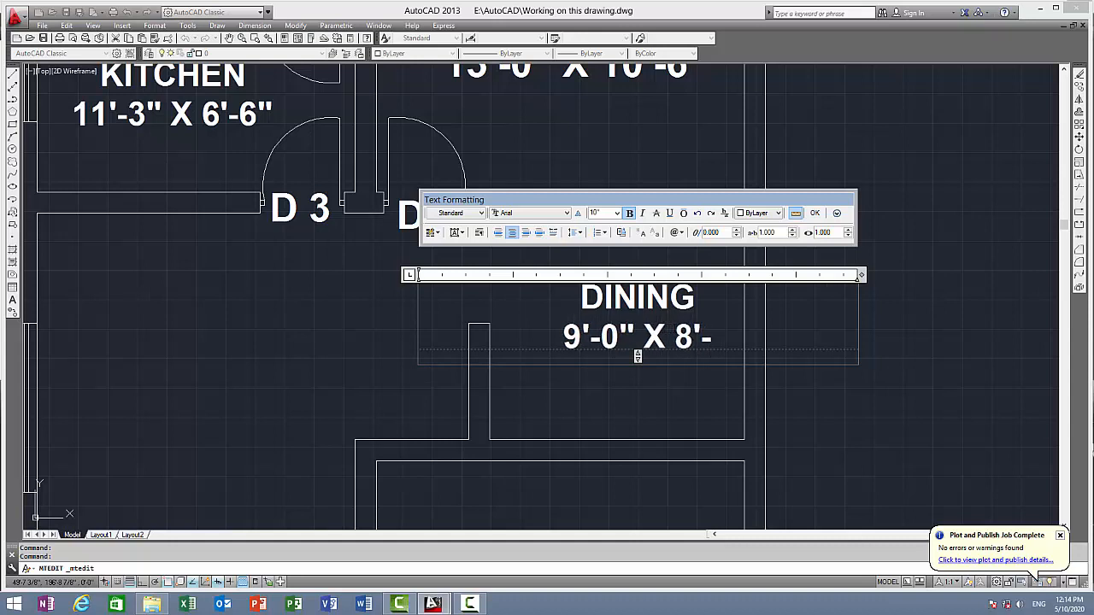
pyautogui.write('0"')
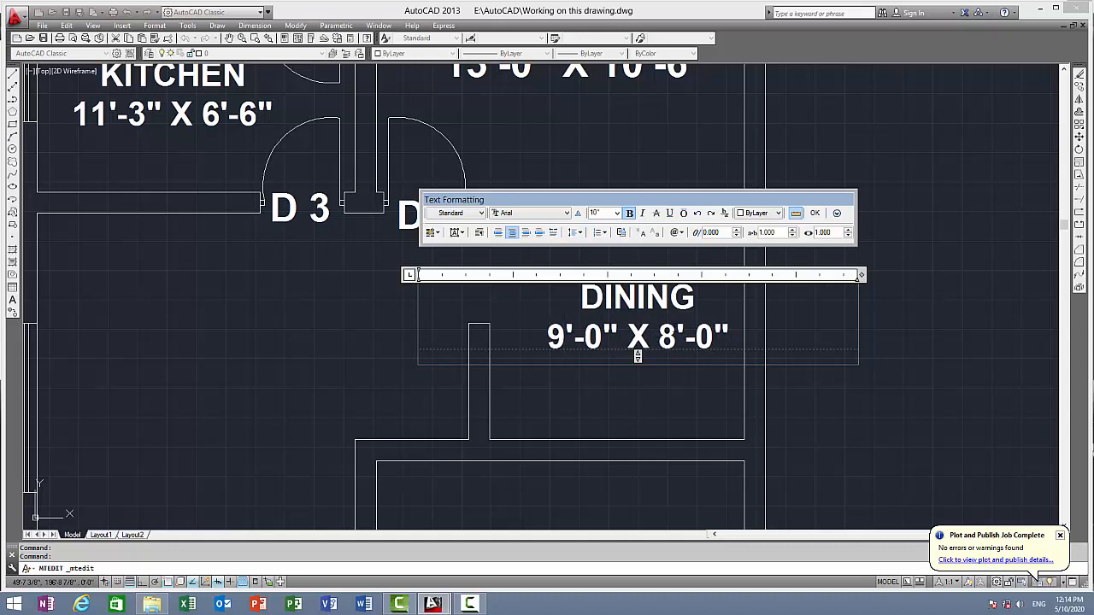
pyautogui.click(814, 213)
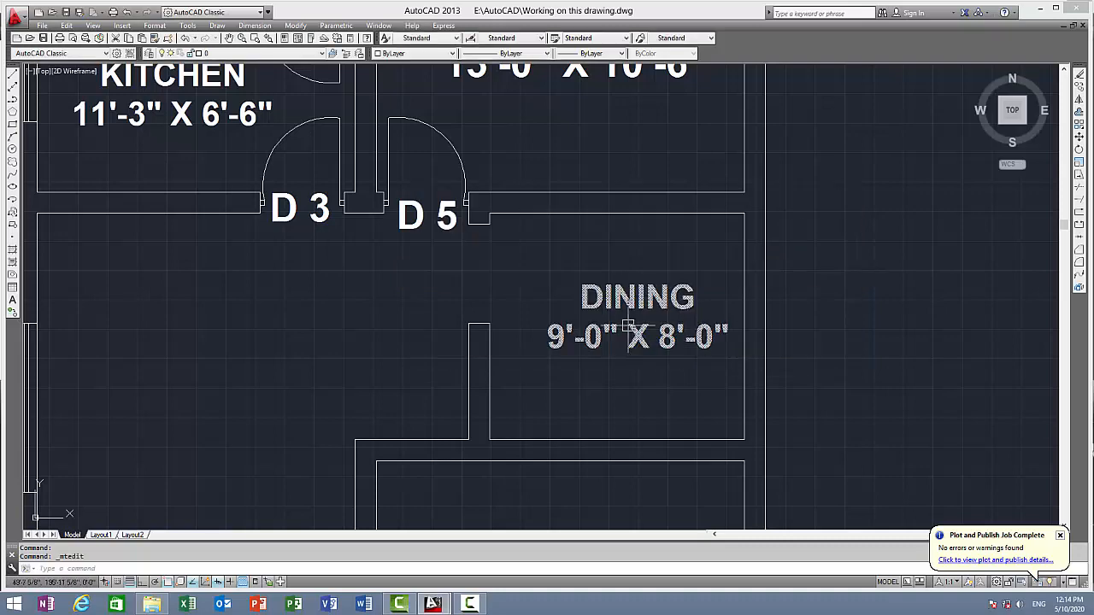
# Measure the unlabeled room beside "DINING": its width from the partition end to the W 2 wall and its depth from the upper wall
pyautogui.scroll(-6, 636, 318)
pyautogui.scroll(2, 697, 218)
pyautogui.scroll(2, 718, 208)
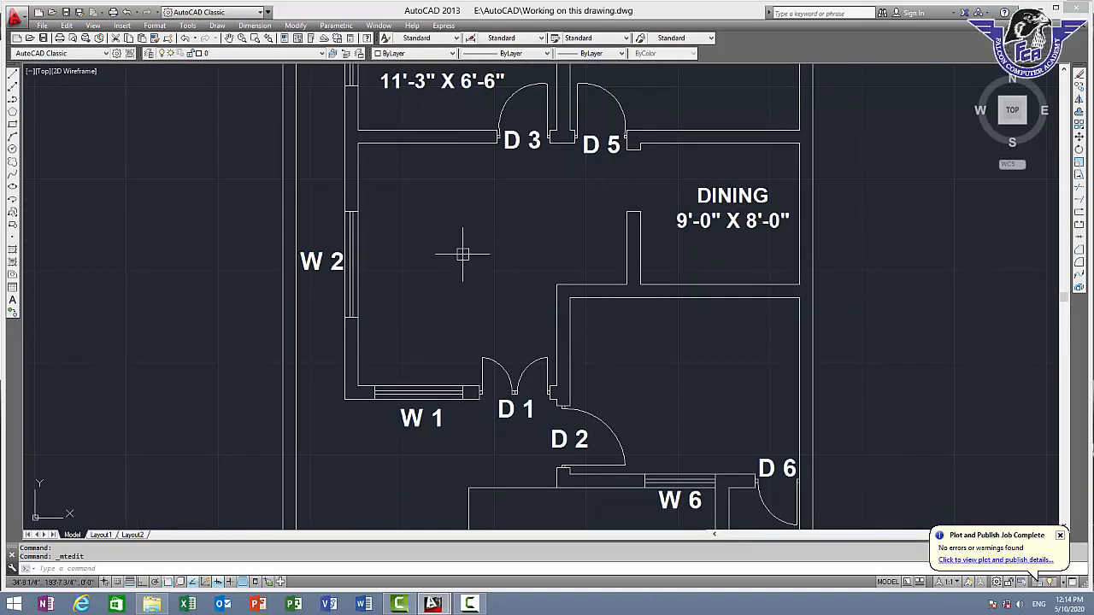
pyautogui.write('DIST')
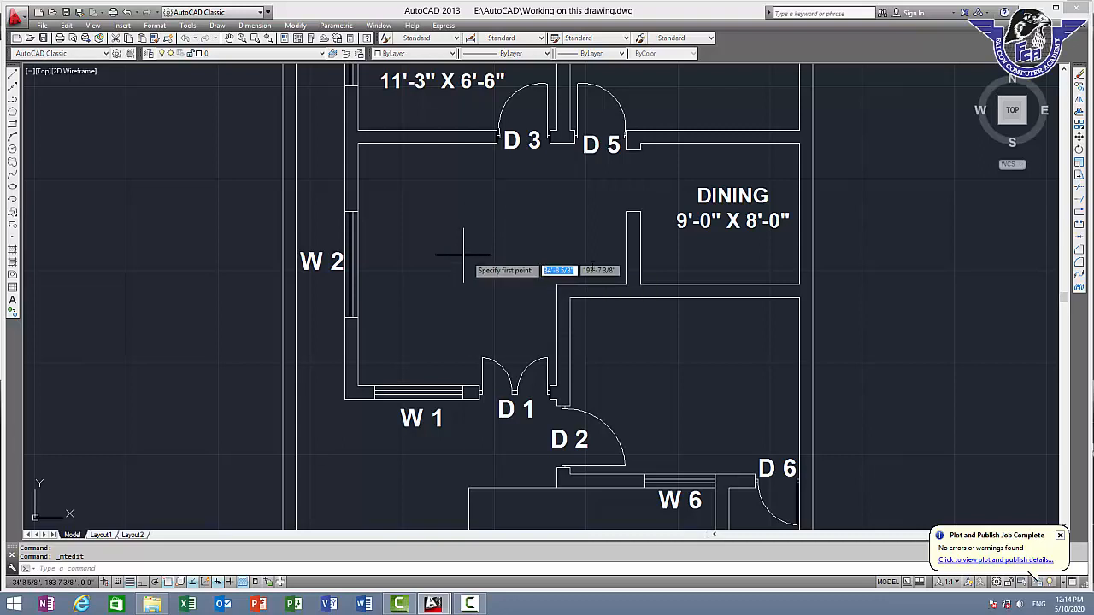
pyautogui.press('Return')
pyautogui.click(628, 212)
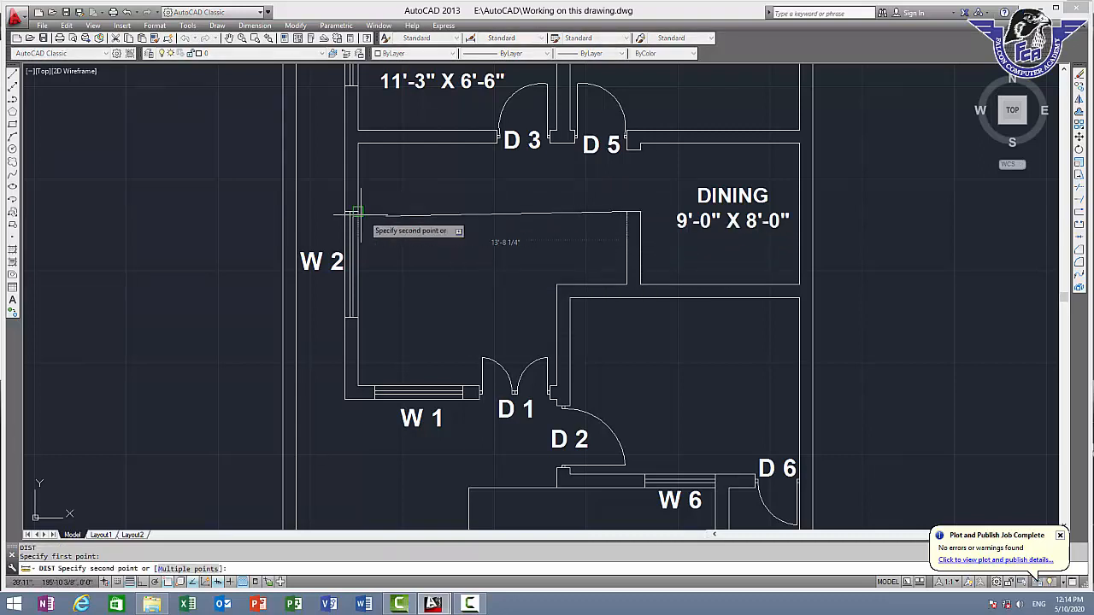
pyautogui.press('Escape')
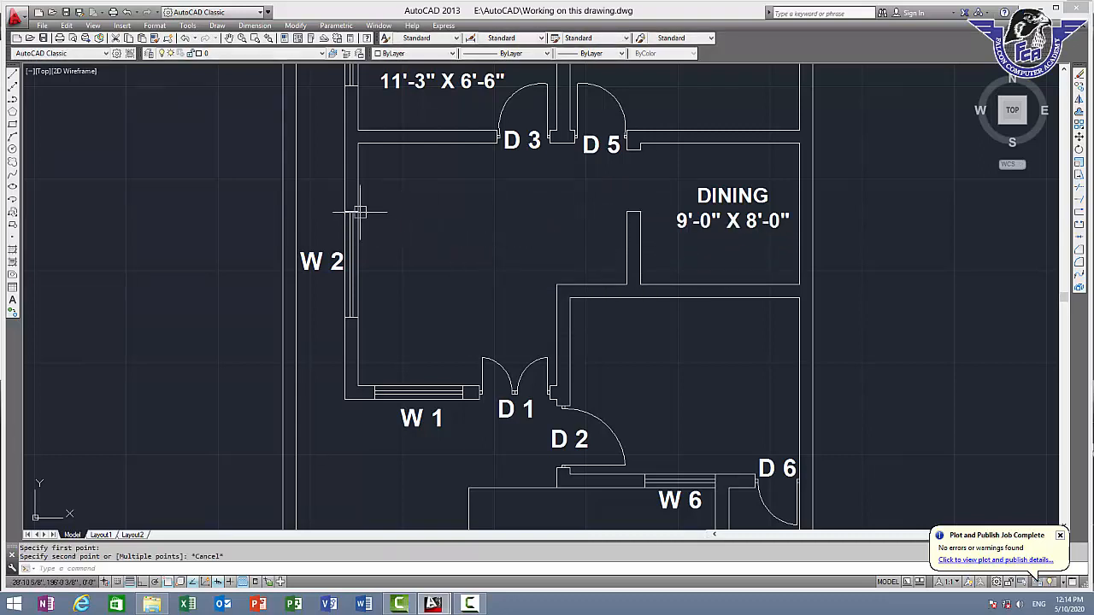
pyautogui.press('Return')
pyautogui.click(412, 143)
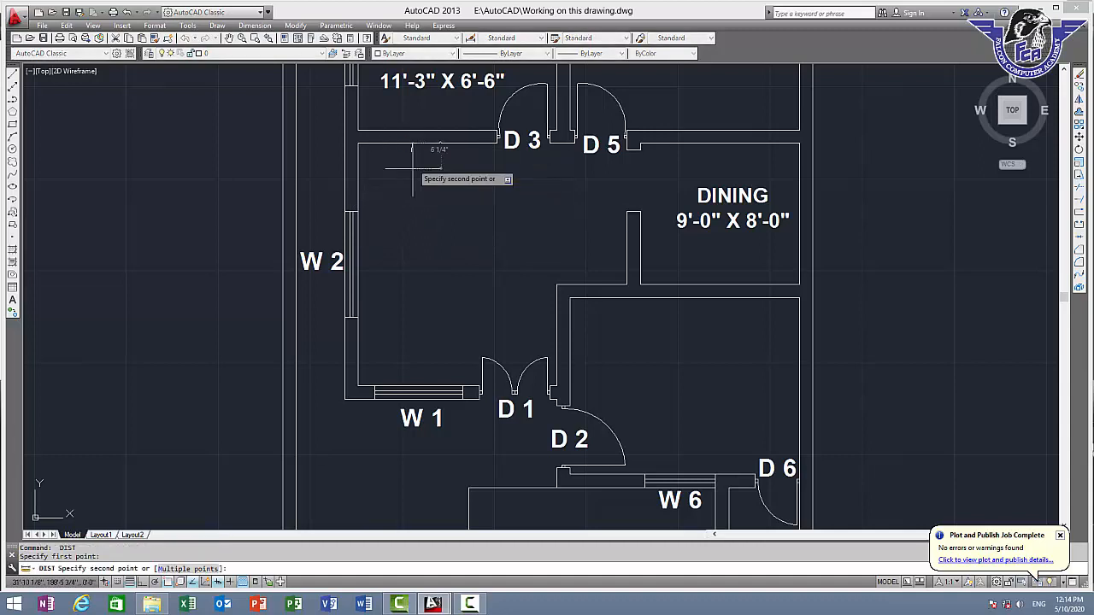
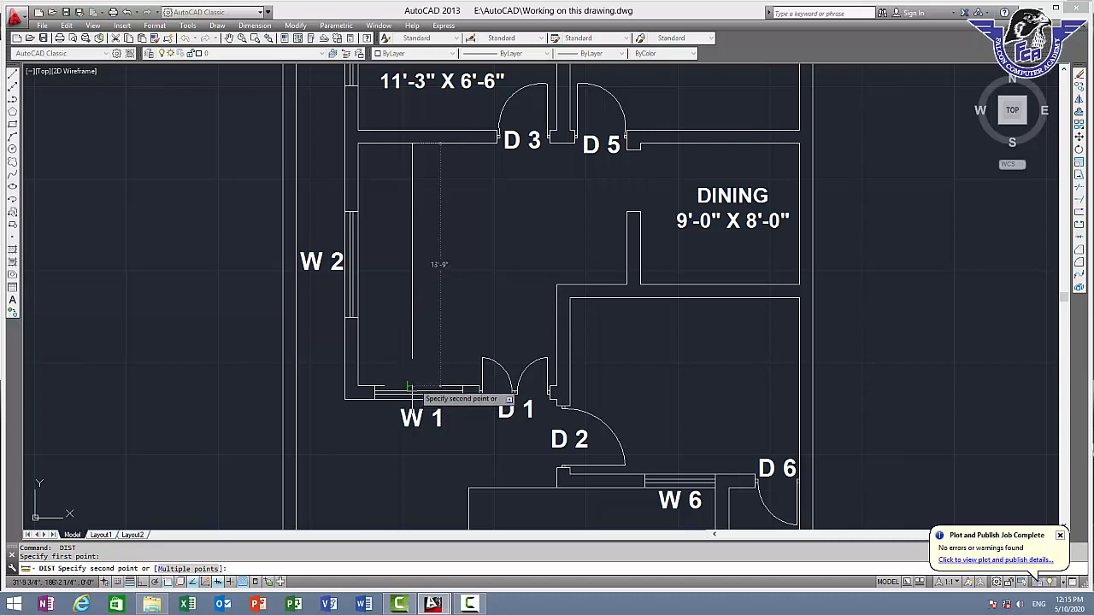
# Copy the "DINING" label into the unlabeled room beside W 2 and end the copy command
pyautogui.press('Escape')
pyautogui.click(720, 194)
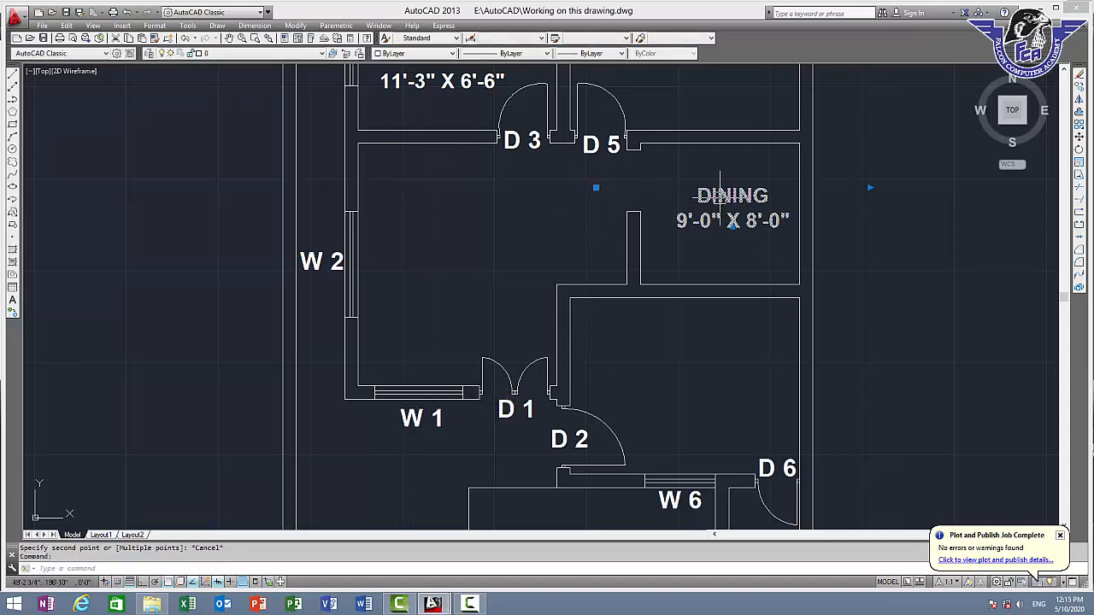
pyautogui.write('co')
pyautogui.press('Return')
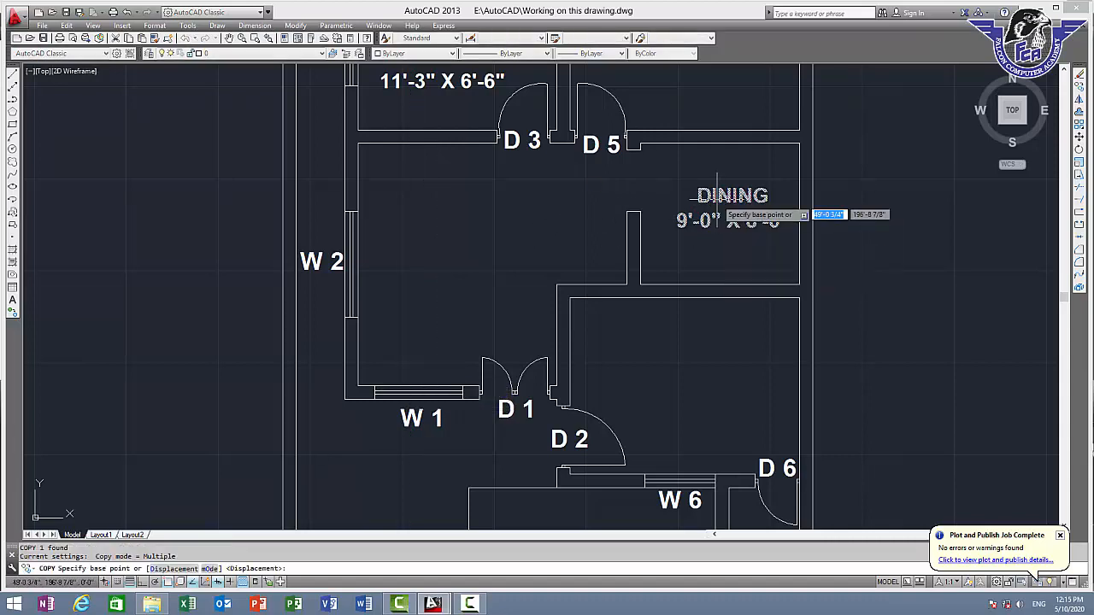
pyautogui.click(715, 198)
pyautogui.click(477, 213)
pyautogui.press('Escape')
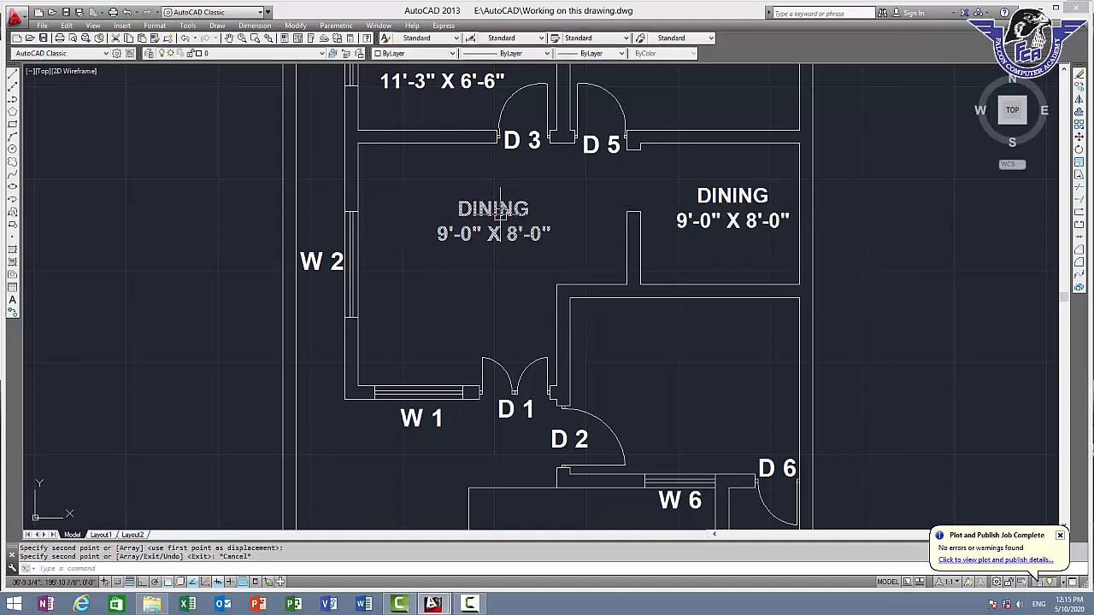
# Replace the entire text of the copied "DINING" label near W 2 with "TV. LOUNGE"
pyautogui.doubleClick(513, 229)
pyautogui.hotkey('ctrl', 'a')
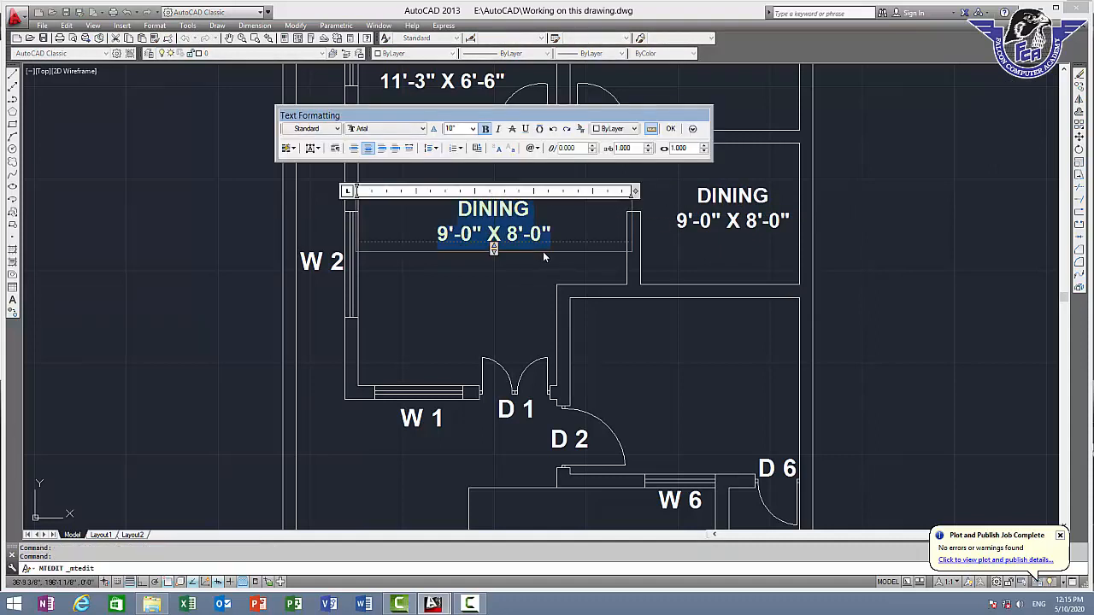
pyautogui.press('Delete')
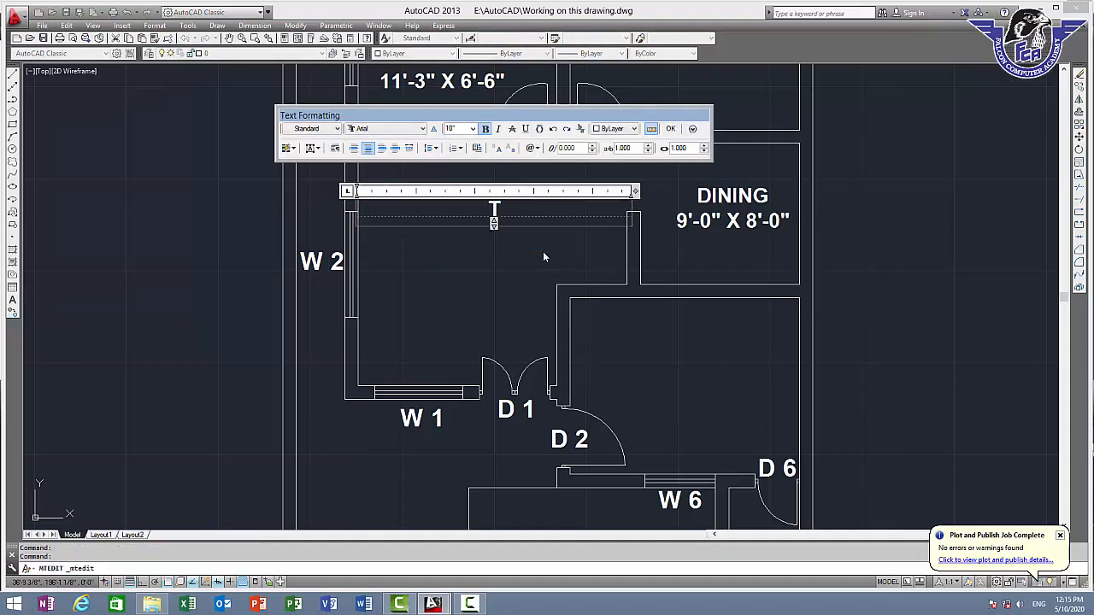
pyautogui.write('TV. LOUNGE')
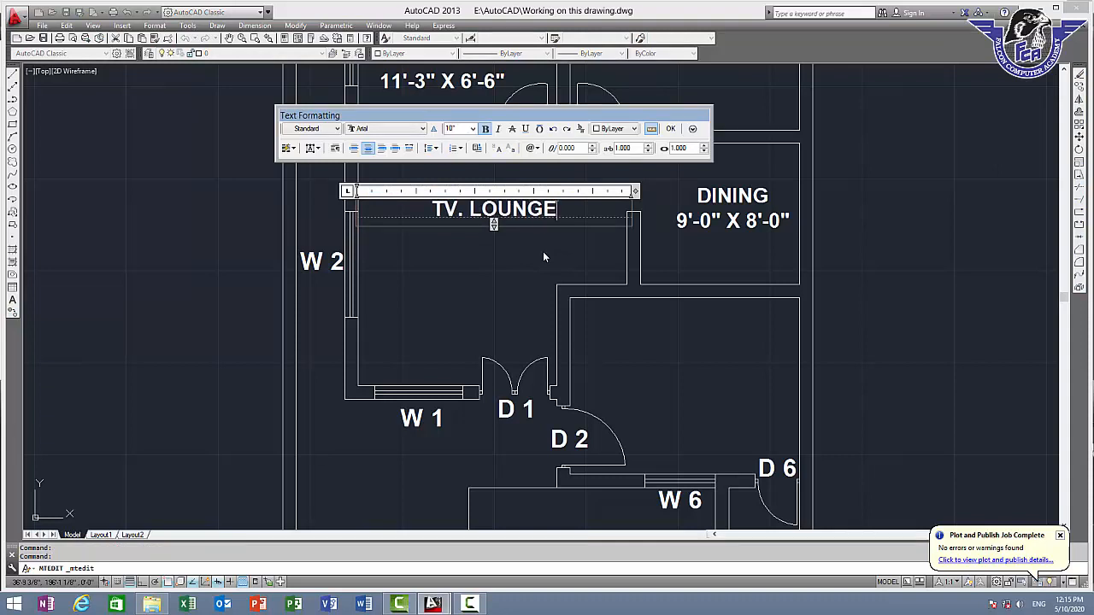
# Add the size 15'-3" X 13'-3" on a second line under "TV. LOUNGE" and finish the text edit
pyautogui.press('Return')
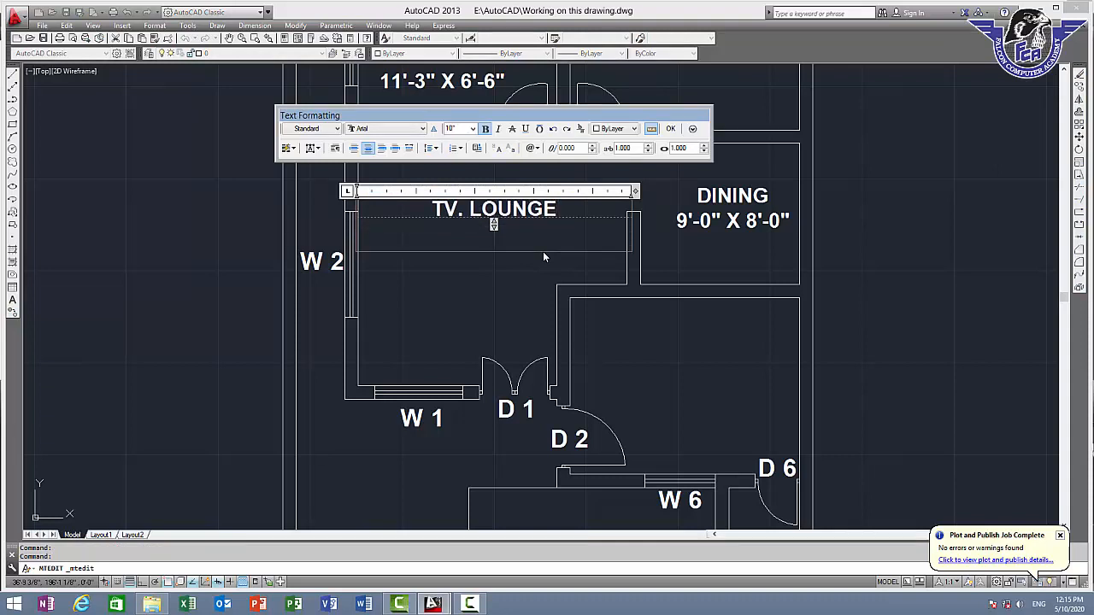
pyautogui.write("15'-3")
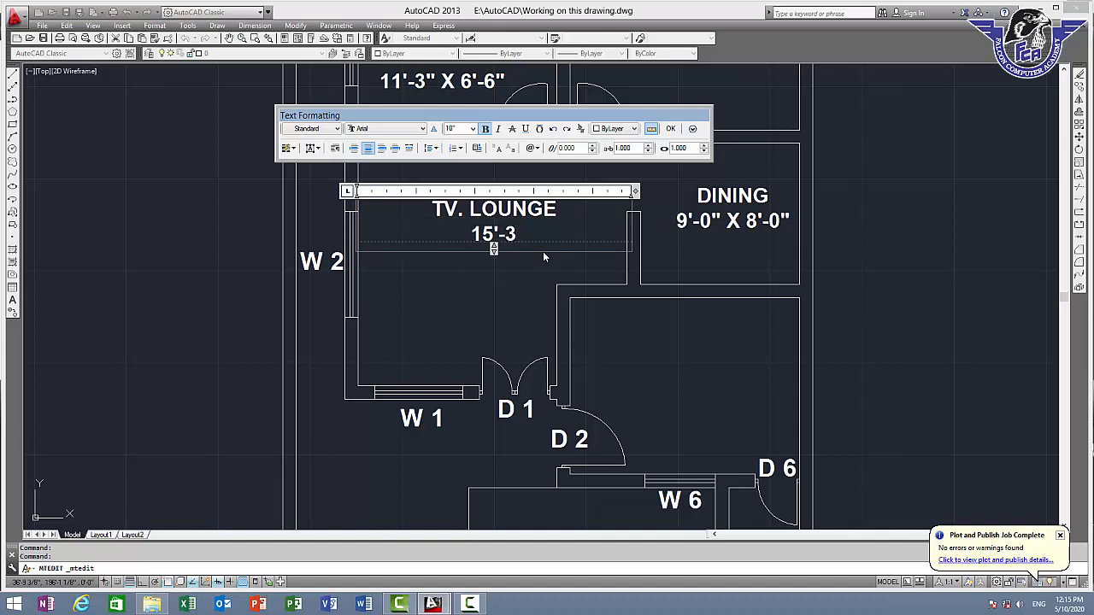
pyautogui.write('" X ')
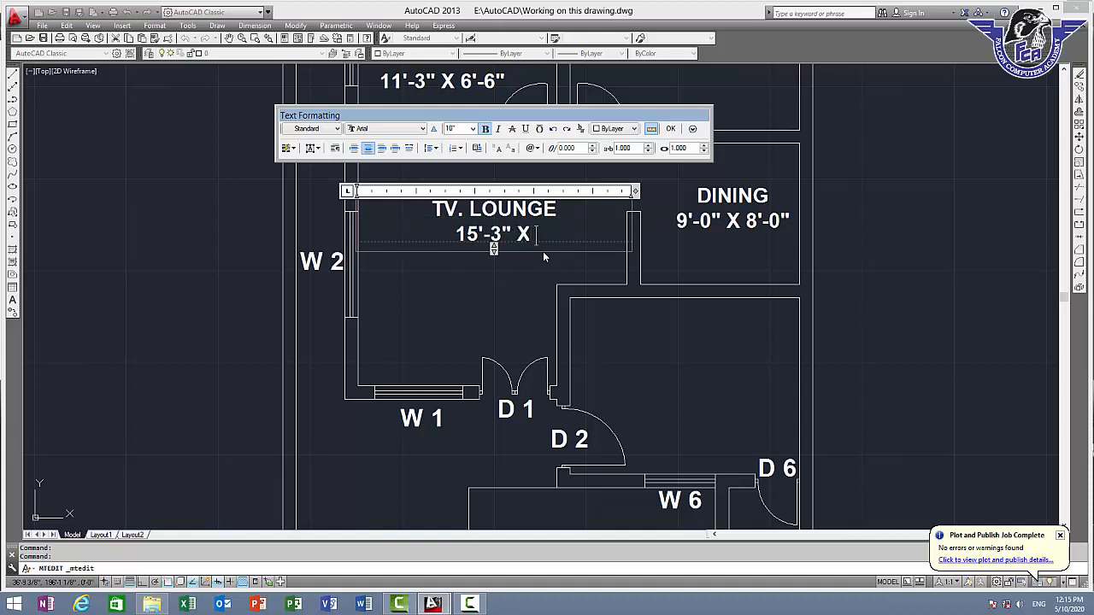
pyautogui.write('13')
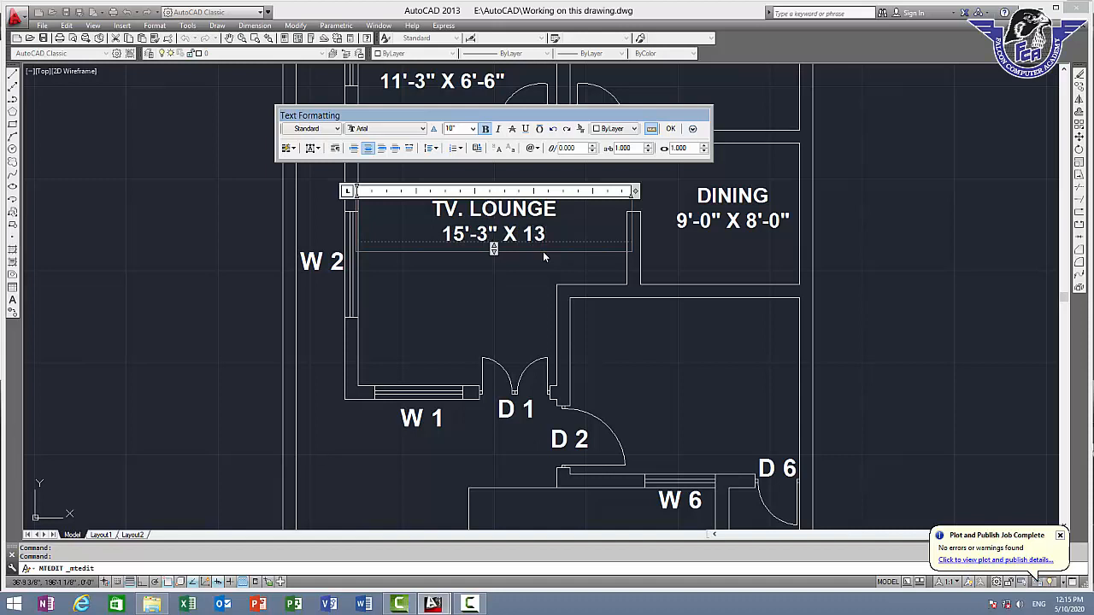
pyautogui.write('\'3"')
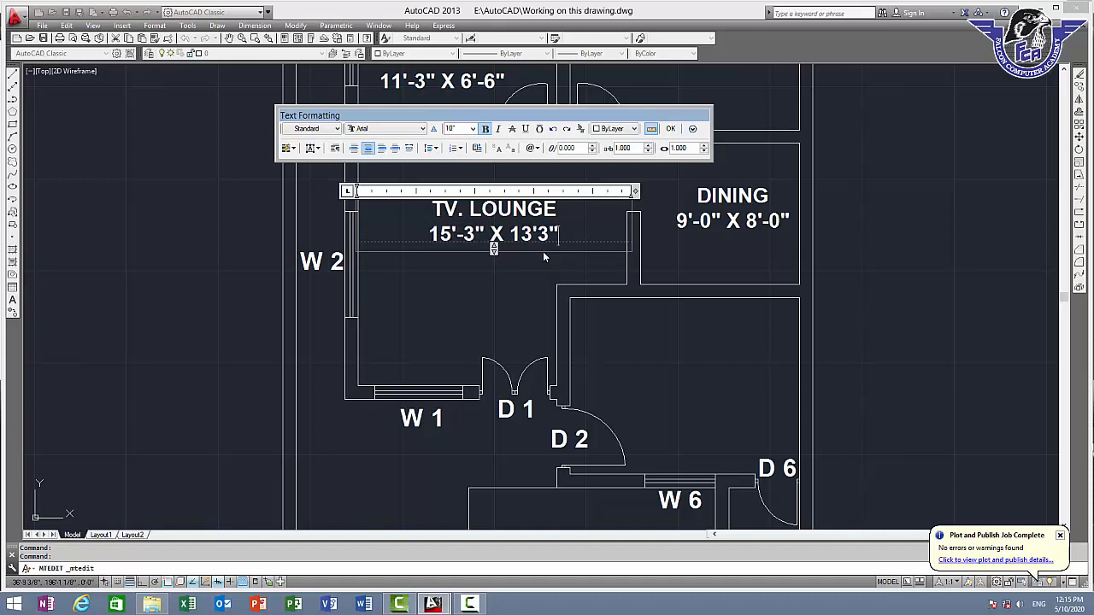
pyautogui.press('BackSpace')
pyautogui.press('BackSpace')
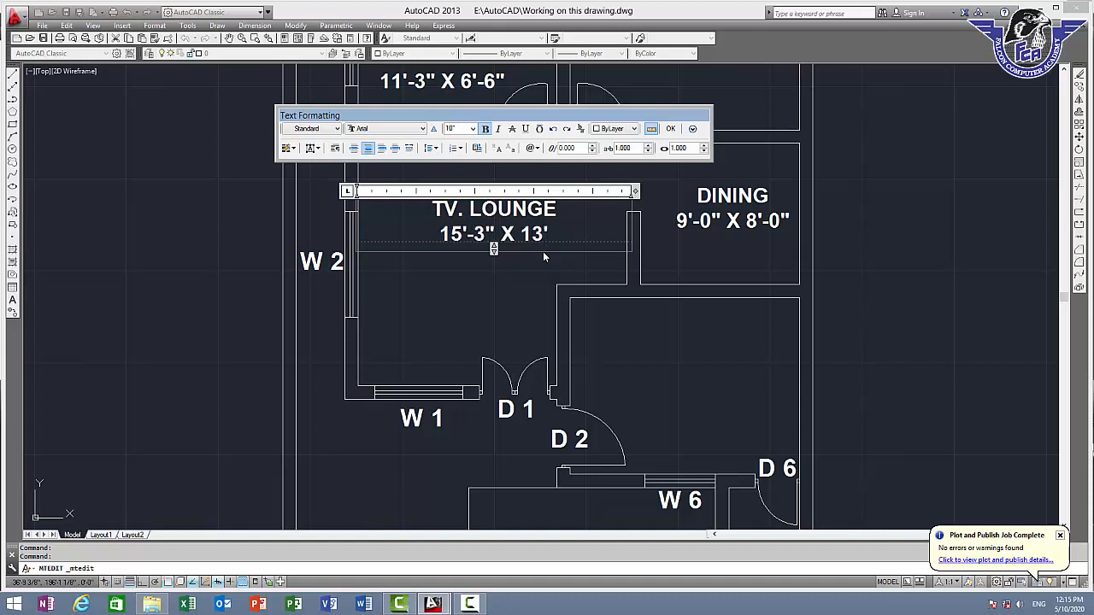
pyautogui.write('-3"')
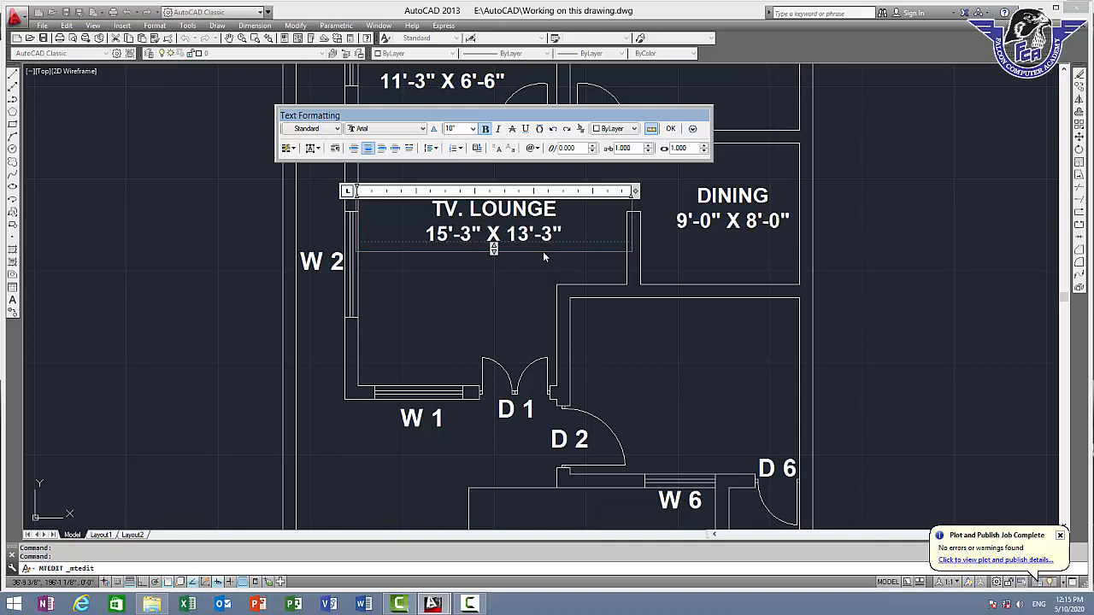
pyautogui.click(671, 129)
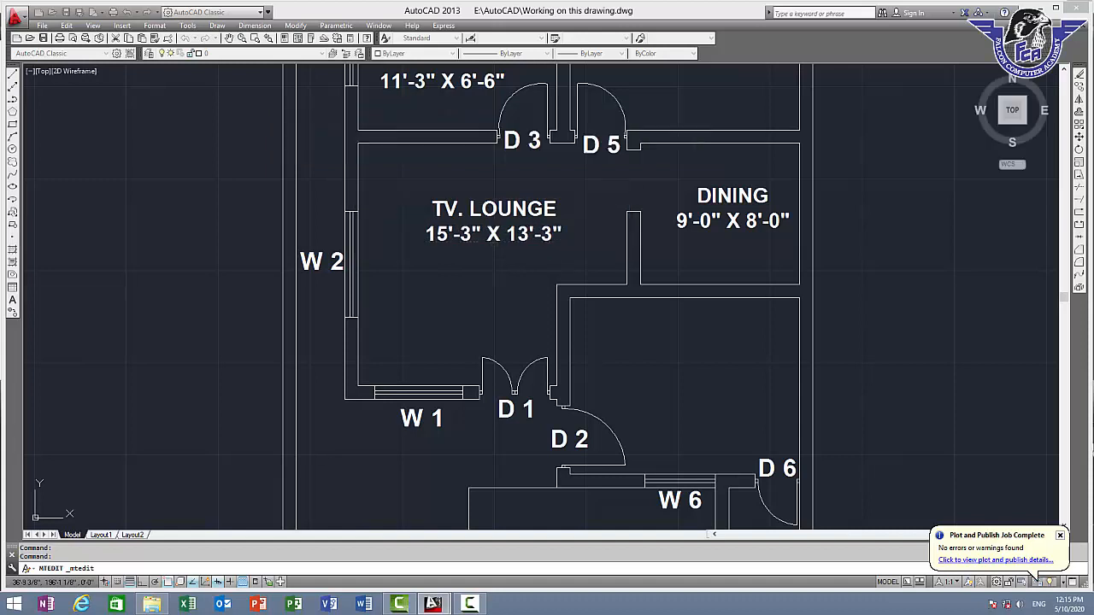
# Recheck the TV lounge's width from the partition end to the W 2 wall and its depth from the upper left corner
pyautogui.write('DI')
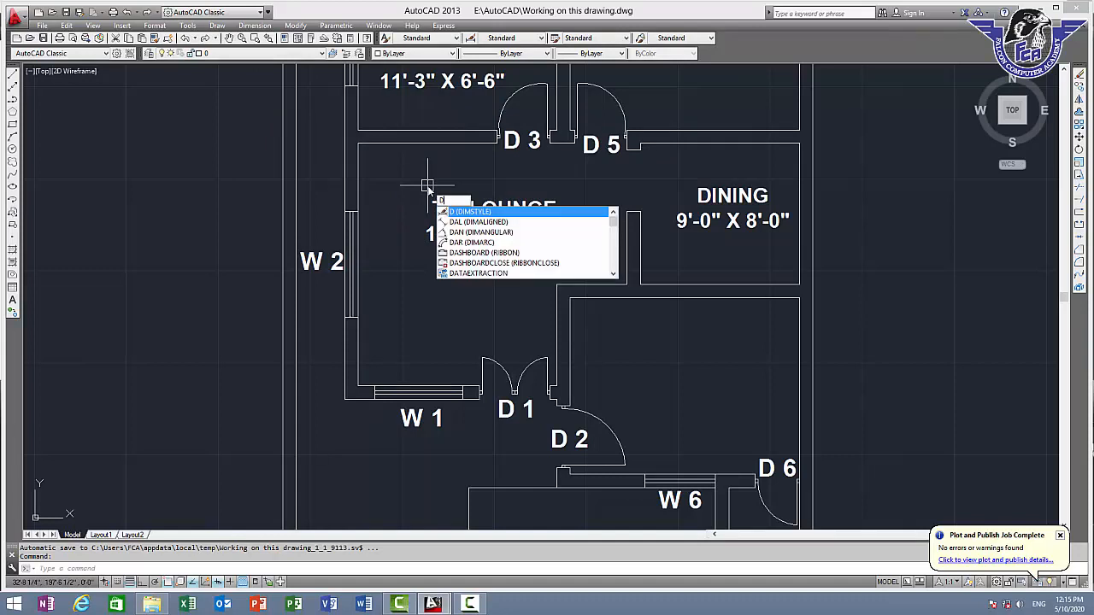
pyautogui.press('Return')
pyautogui.click(627, 211)
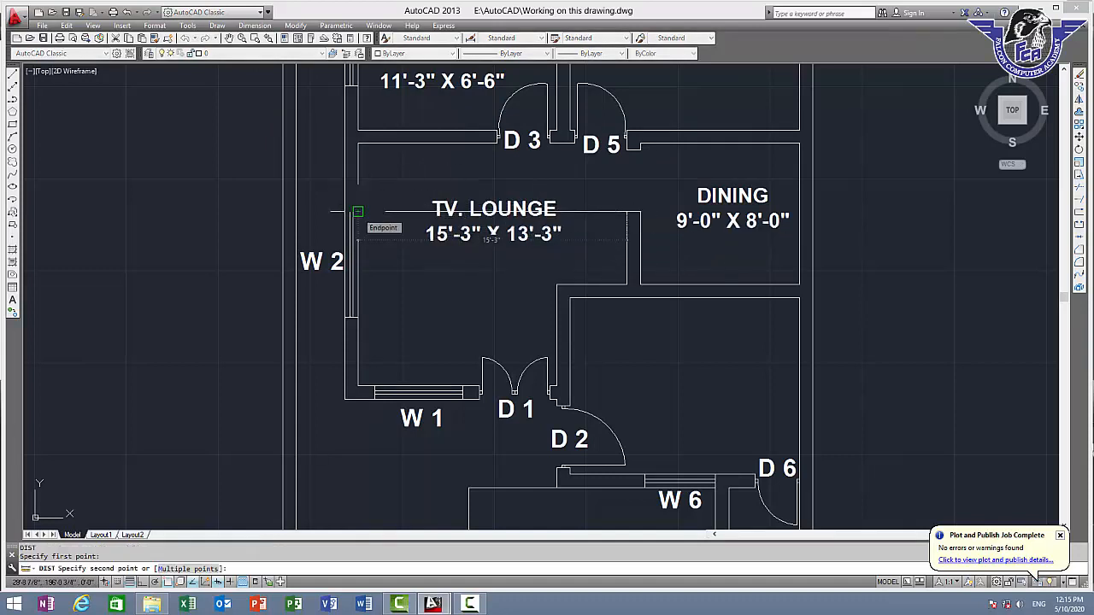
pyautogui.press('Escape')
pyautogui.press('Return')
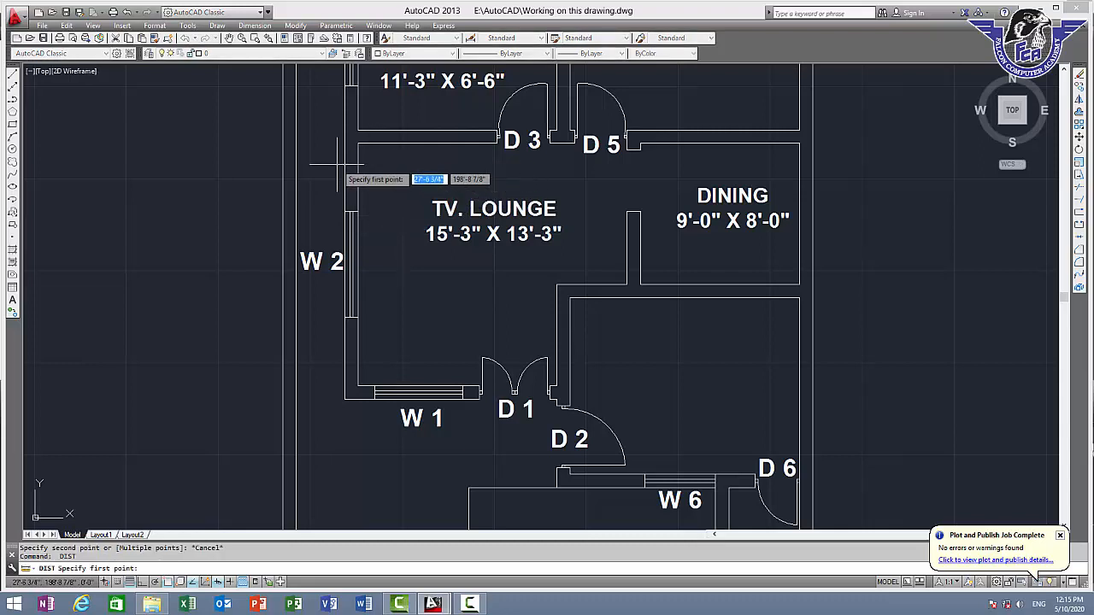
pyautogui.click(359, 143)
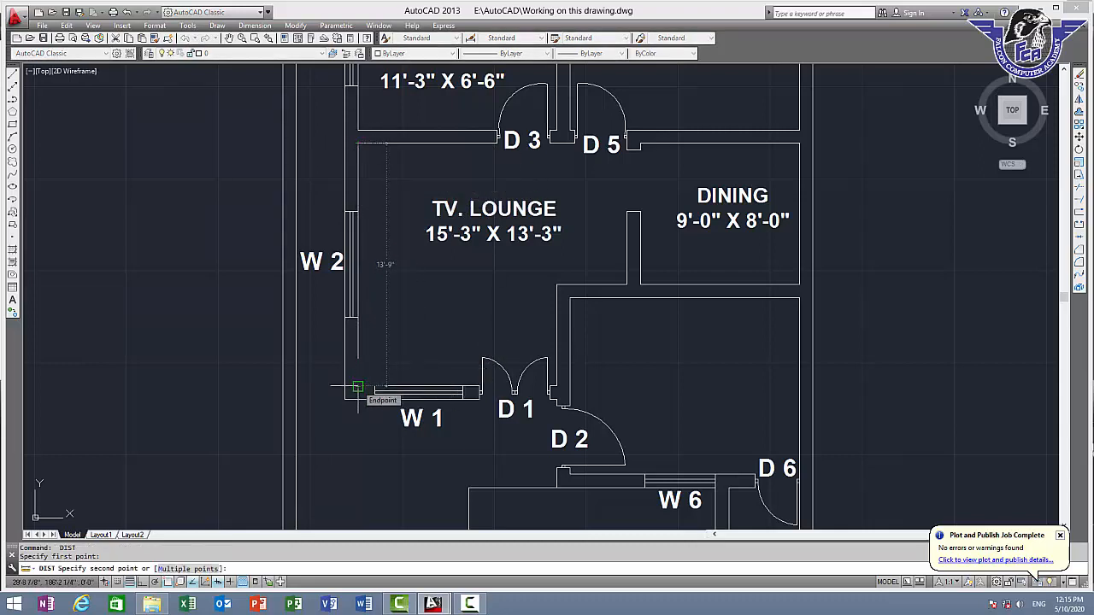
pyautogui.press('Escape')
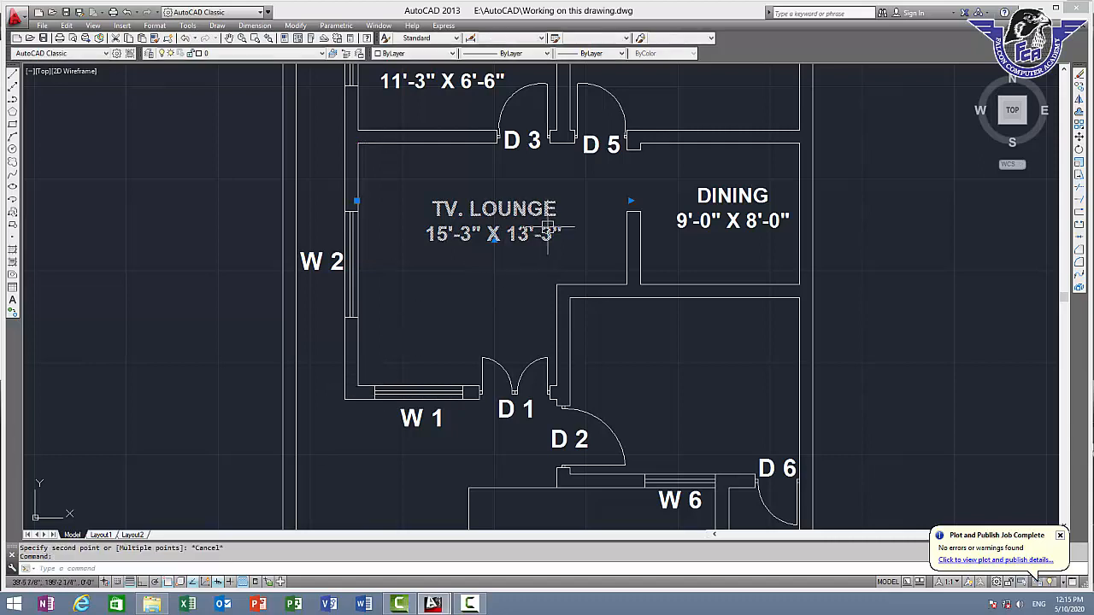
# Correct the size line of the "TV. LOUNGE" label to 15'-3" X 13'-9"
pyautogui.doubleClick(547, 230)
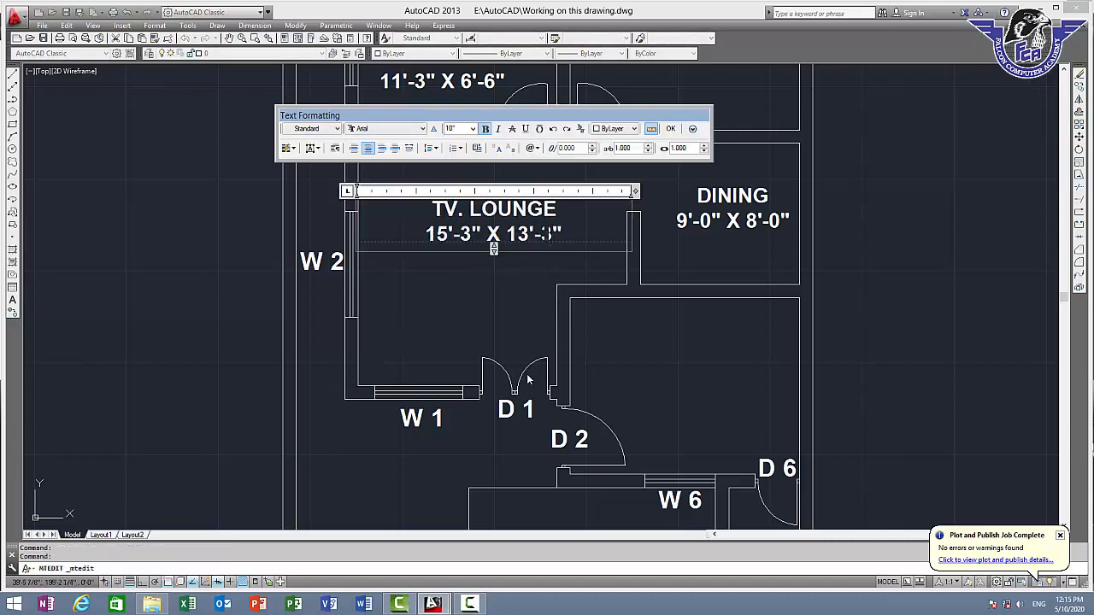
pyautogui.press('BackSpace')
pyautogui.write('9')
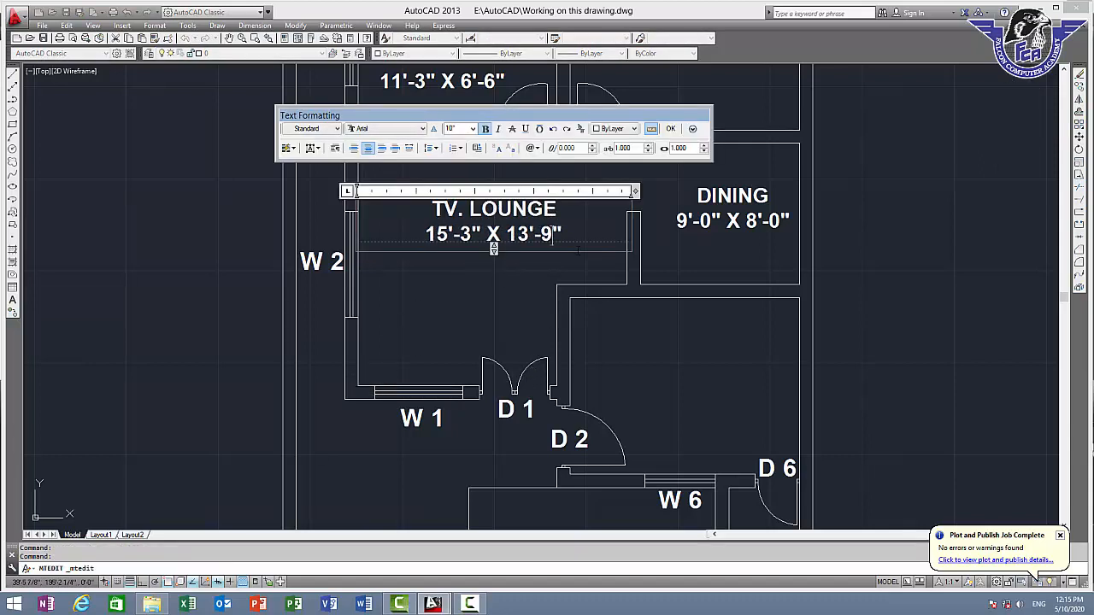
pyautogui.click(671, 129)
# Copy the "DINING" label into the unlabeled room directly below it, between D 2 and D 6
pyautogui.moveTo(676, 270); pyautogui.dragTo(588, 254, button='middle')
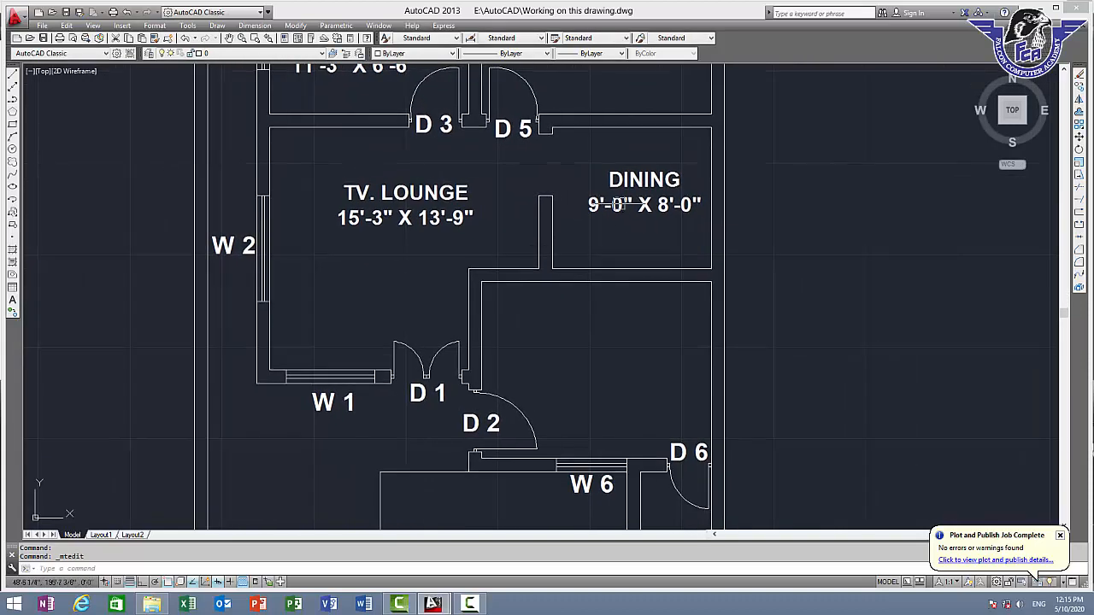
pyautogui.click(637, 205)
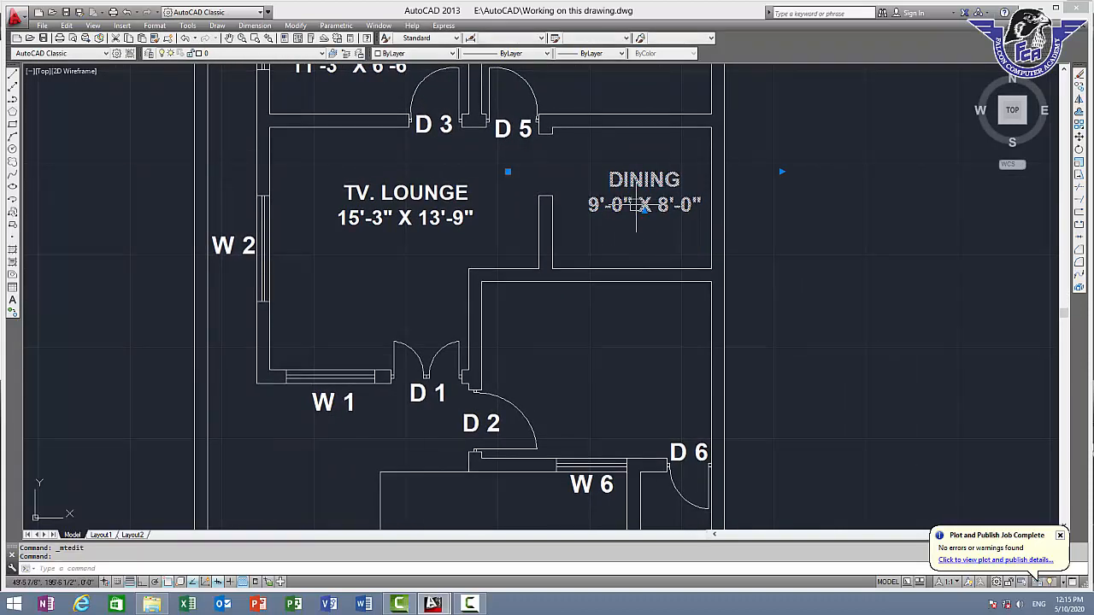
pyautogui.write('co')
pyautogui.press('Return')
pyautogui.click(638, 181)
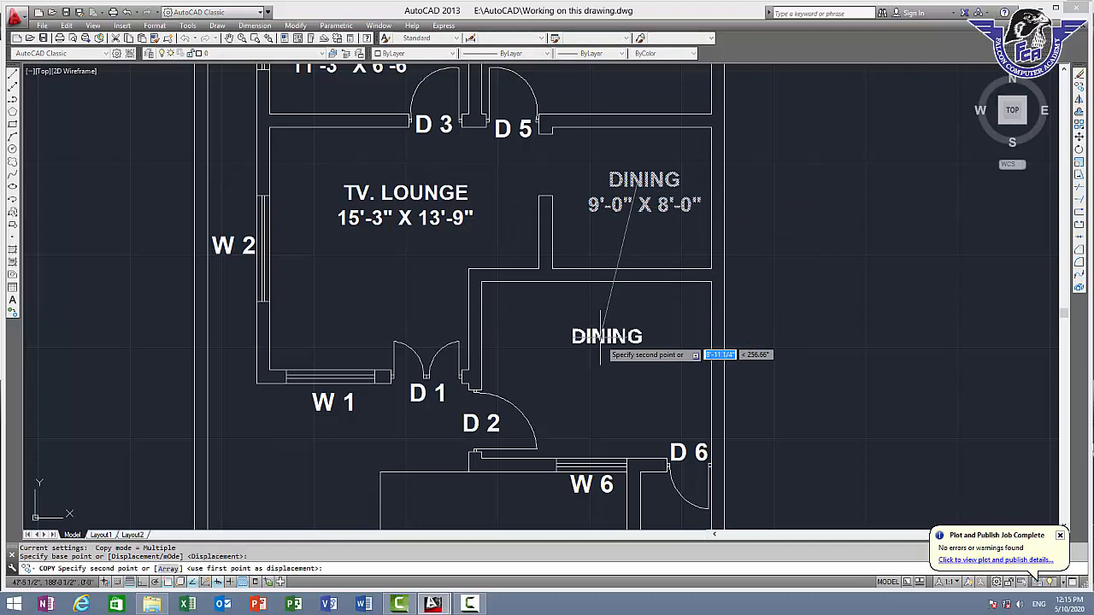
pyautogui.click(601, 342)
pyautogui.press('Escape')
# Measure the room below "DINING": its inside width along the upper wall and its depth from the W 6 wall to the upper wall
pyautogui.moveTo(533, 296); pyautogui.dragTo(420, 200, button='middle')
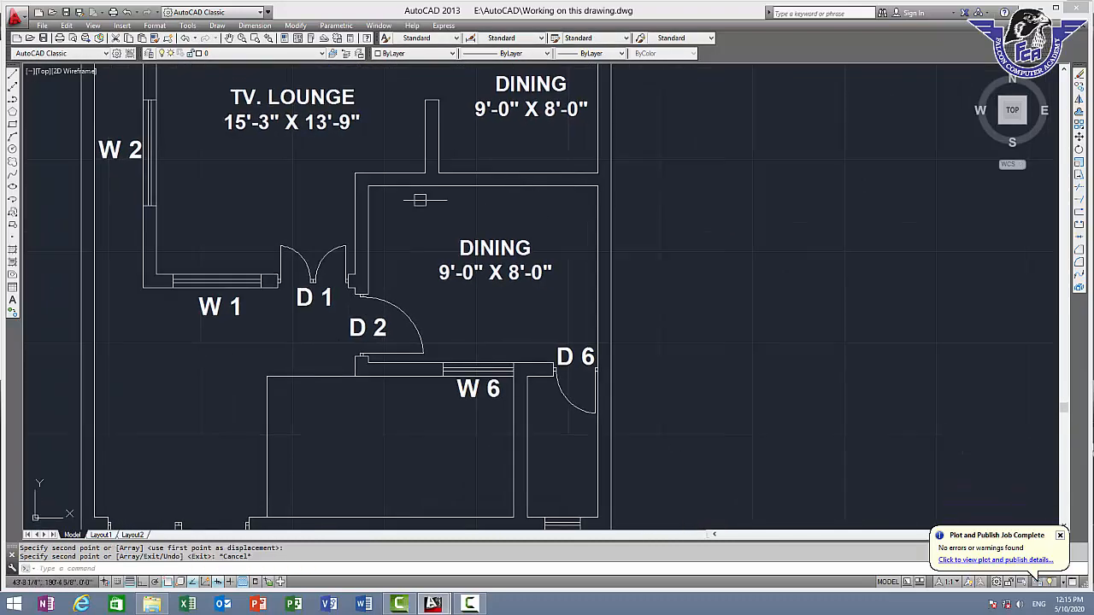
pyautogui.scroll(2, 380, 205)
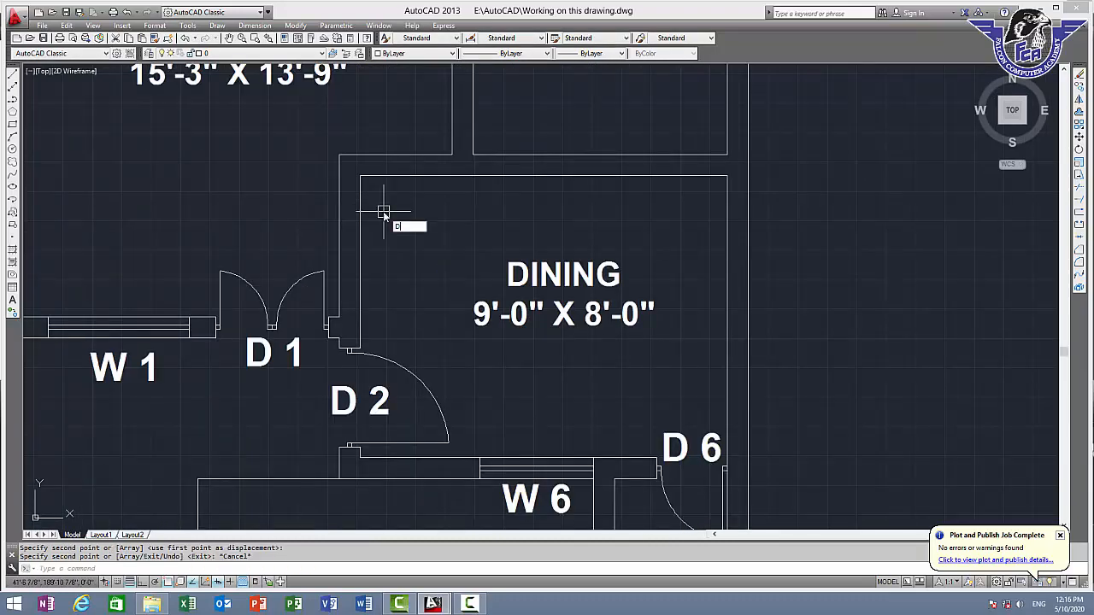
pyautogui.write('i')
pyautogui.press('Return')
pyautogui.click(360, 176)
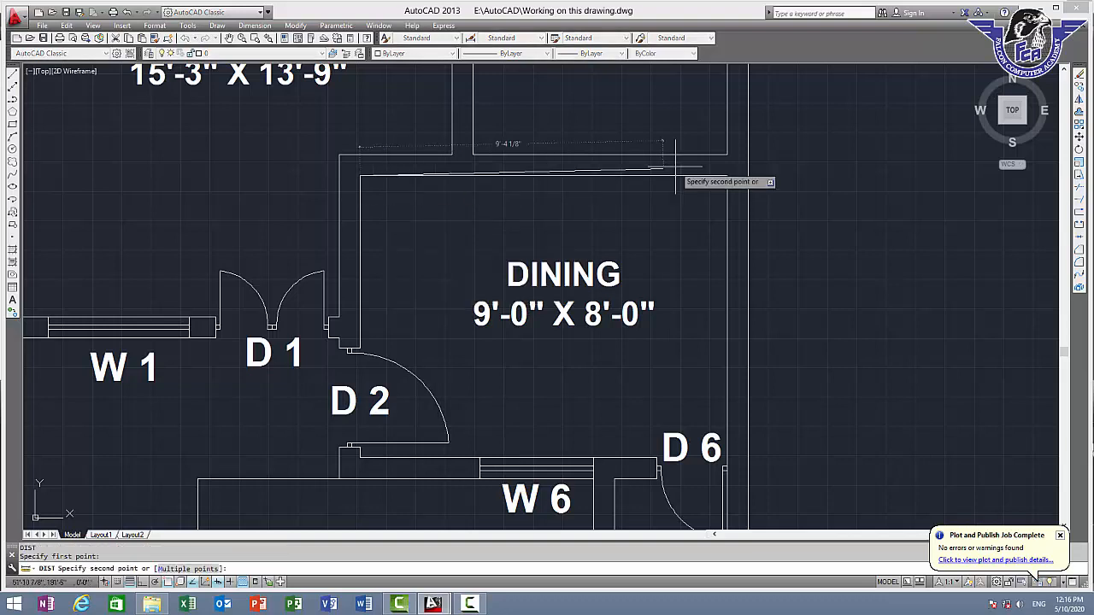
pyautogui.click(729, 174)
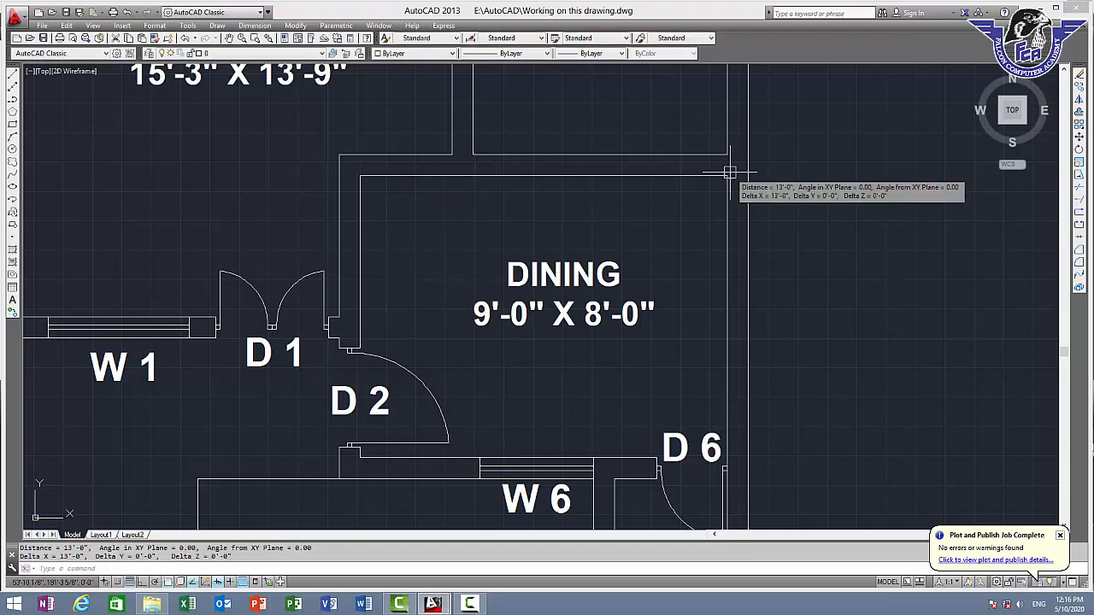
pyautogui.press('Return')
pyautogui.click(728, 177)
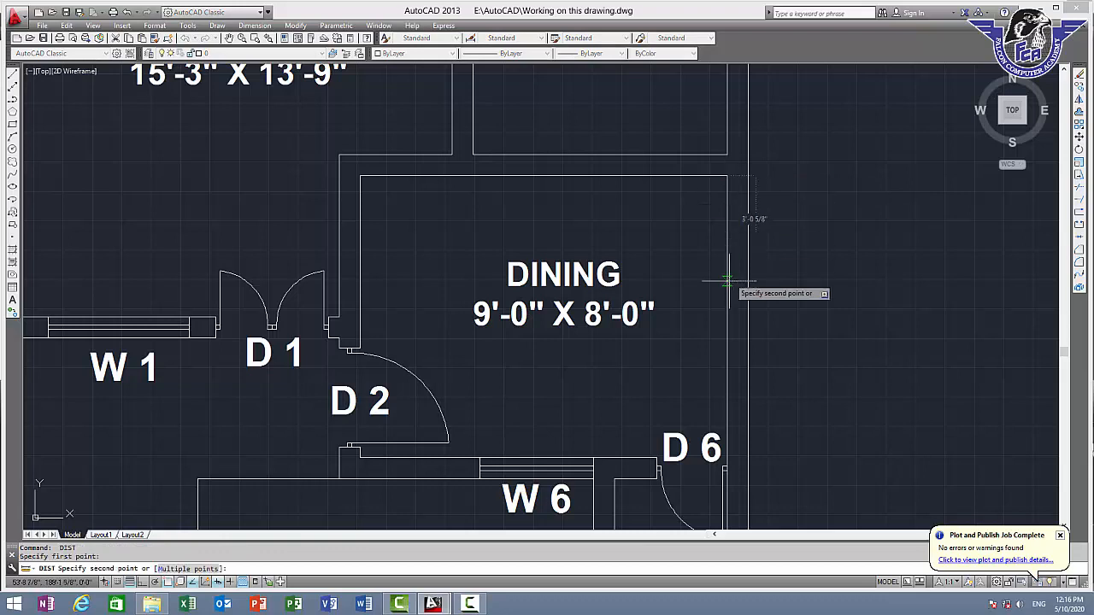
pyautogui.press('Escape')
pyautogui.press('Return')
pyautogui.click(594, 457)
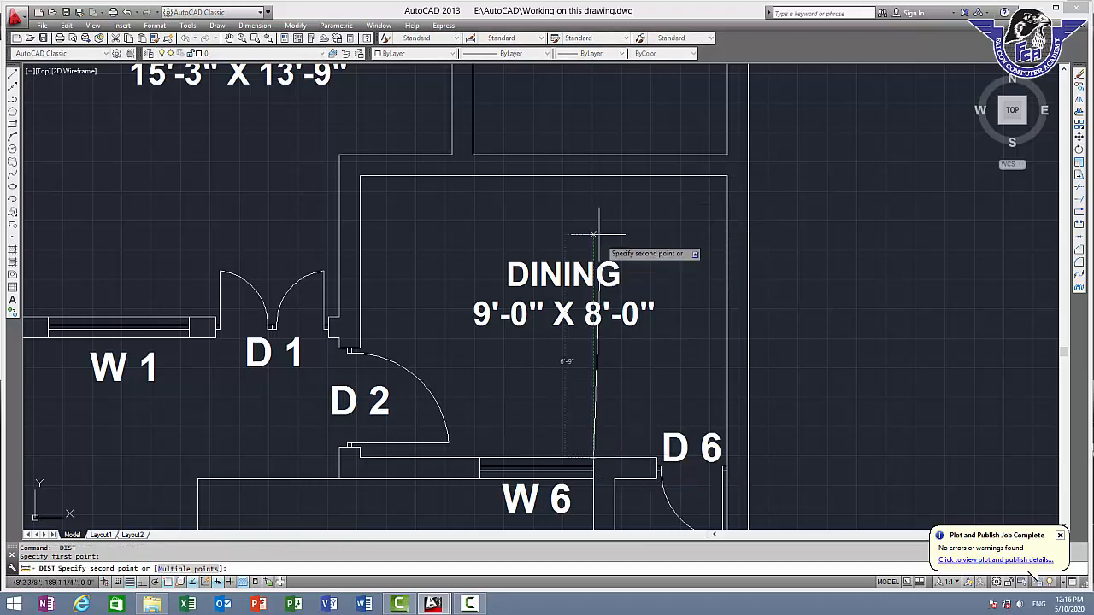
pyautogui.press('Escape')
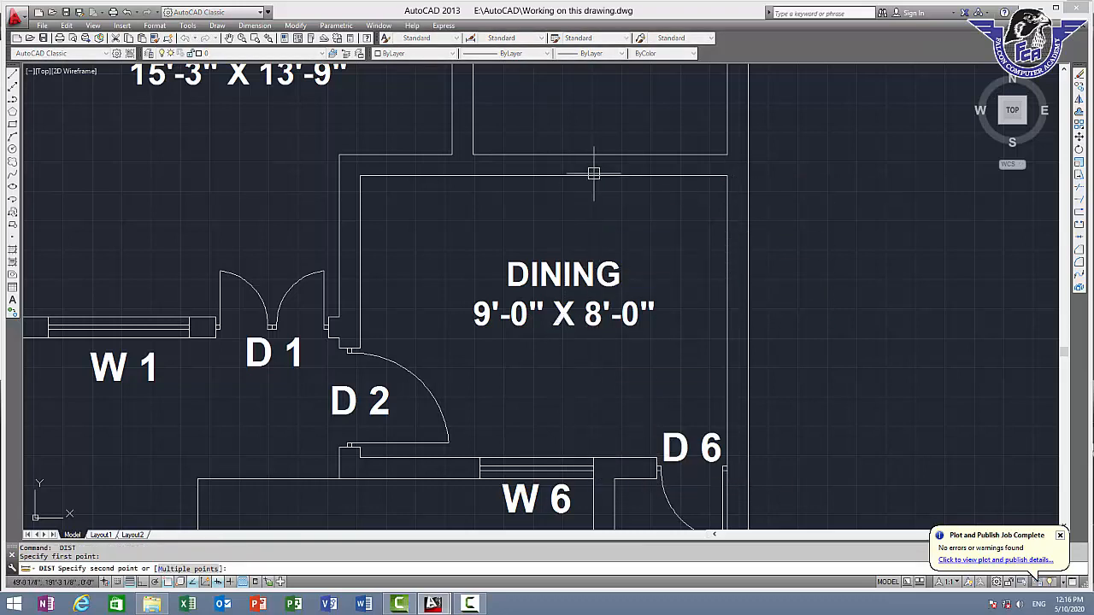
# Replace the text of the copied "DINING" label in the room between D 2 and D 6 with "DRAWING ROOM"
pyautogui.doubleClick(563, 282)
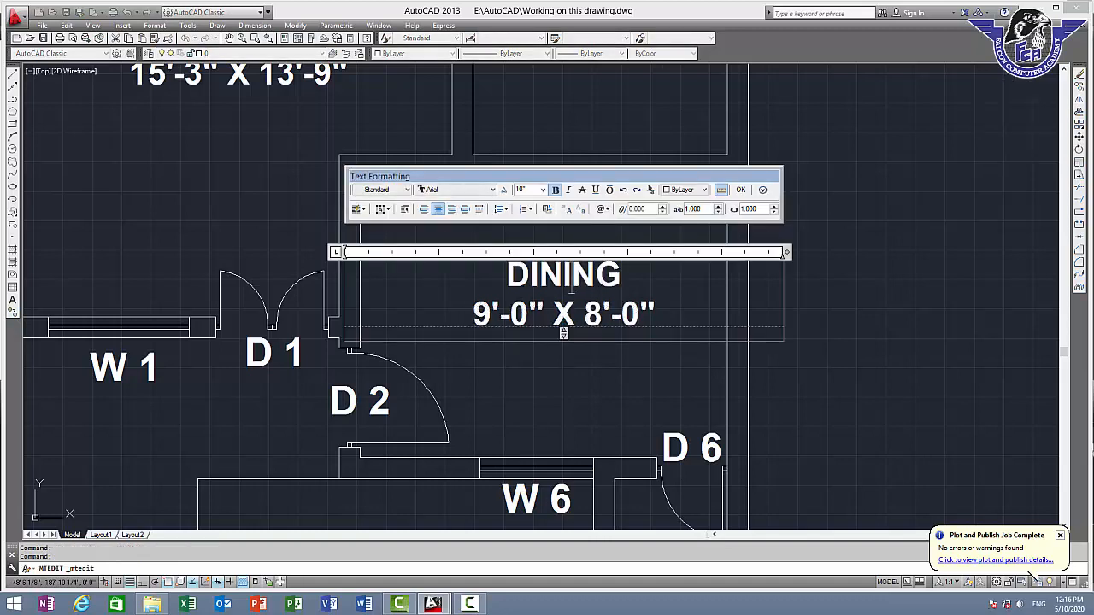
pyautogui.write('DRA')
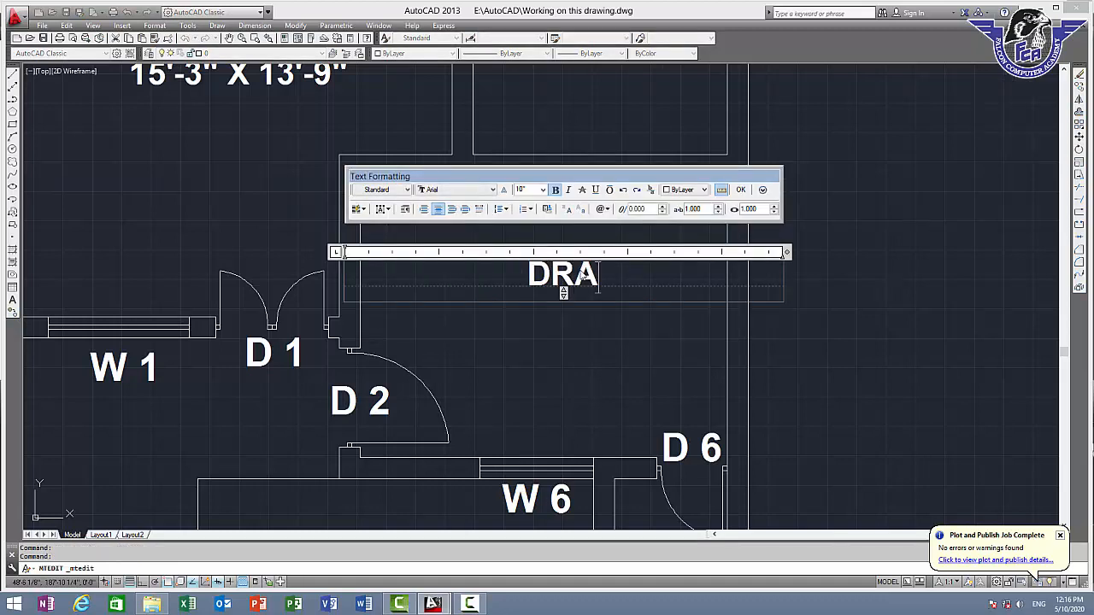
pyautogui.write('WING RO')
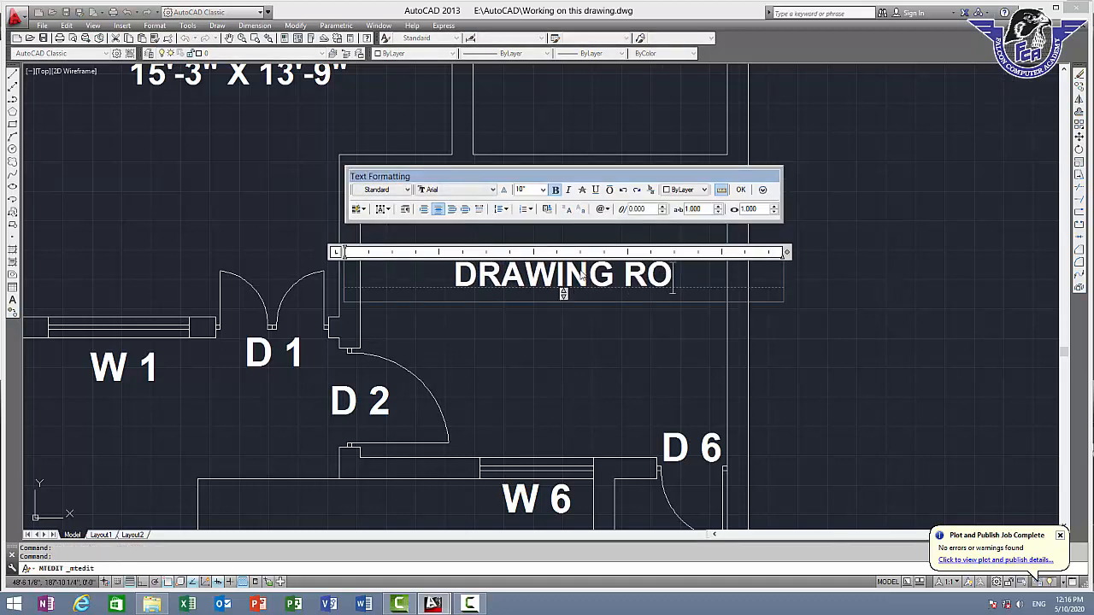
pyautogui.write('OM')
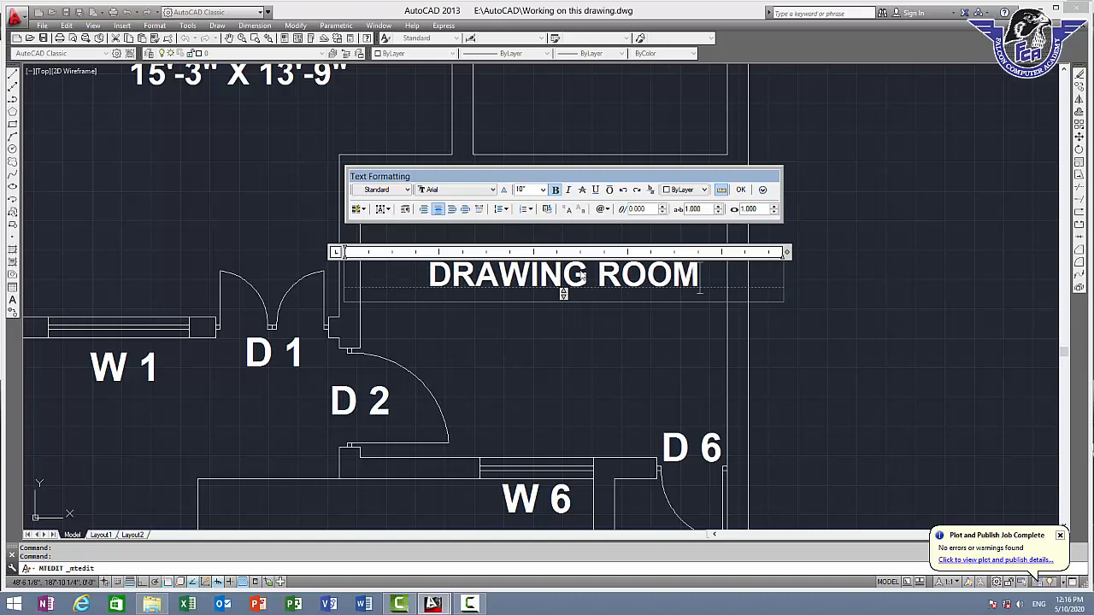
# Add the size line 13'-0" X 10'-0" beneath "DRAWING ROOM" and finish editing the label
pyautogui.press('Return')
pyautogui.write('1')
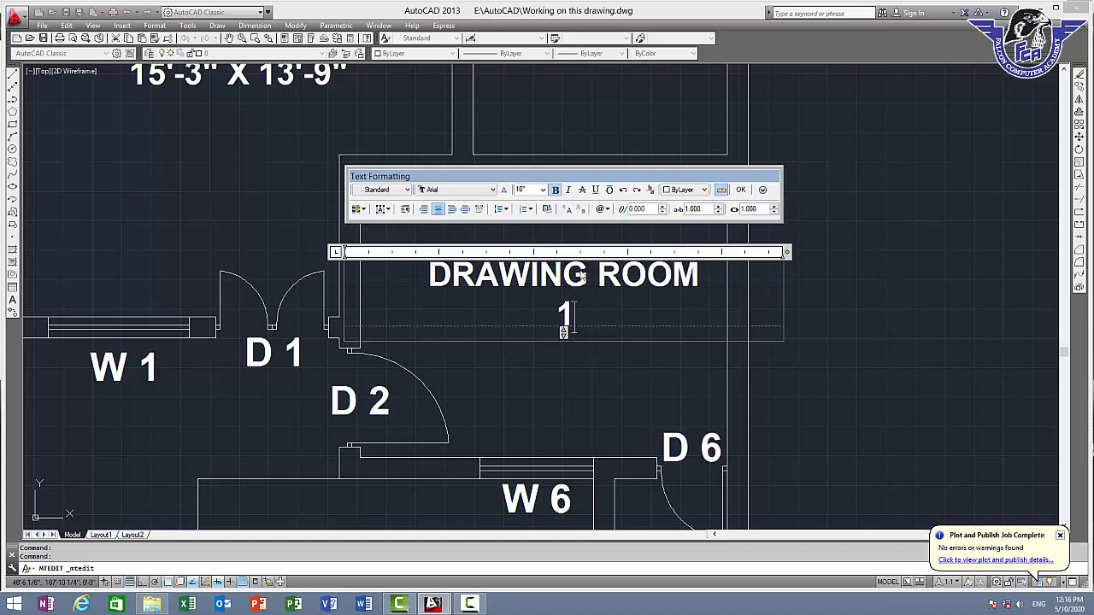
pyautogui.write('3\'-0"')
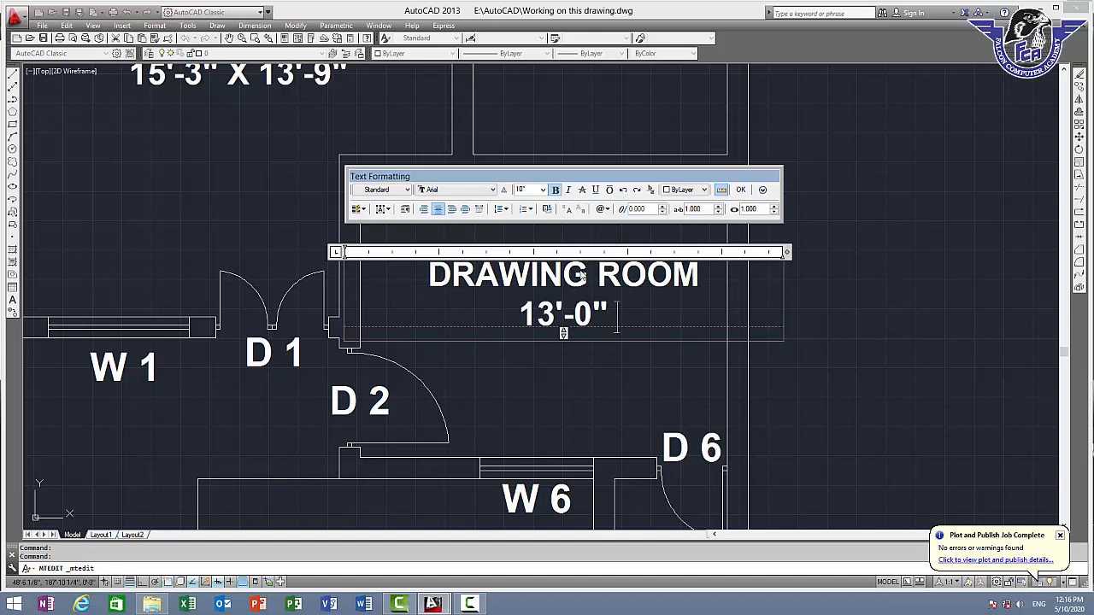
pyautogui.write(' X')
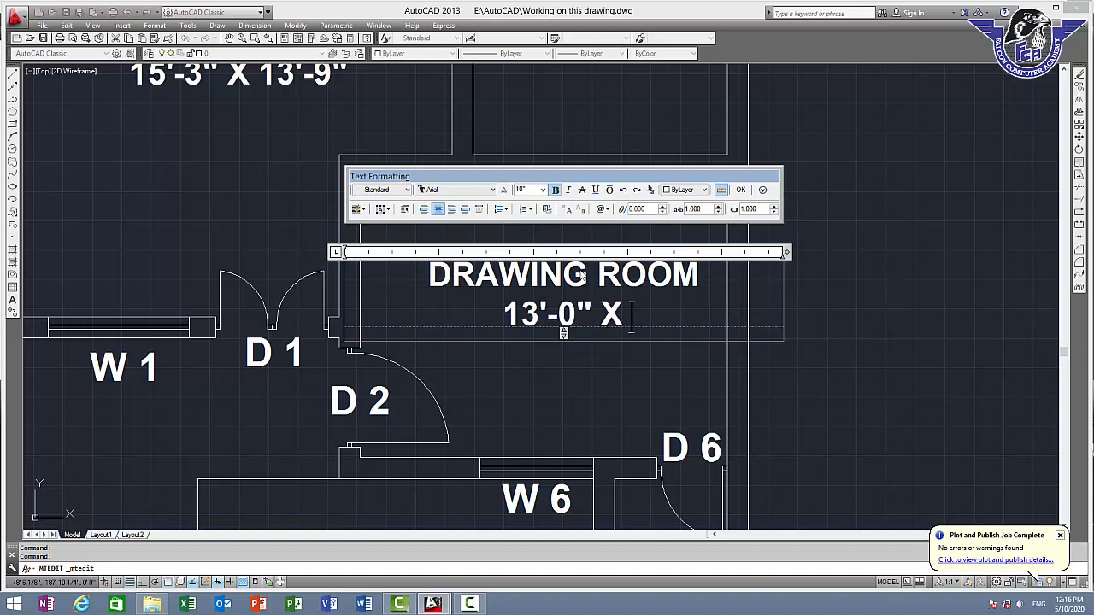
pyautogui.write(' 9')
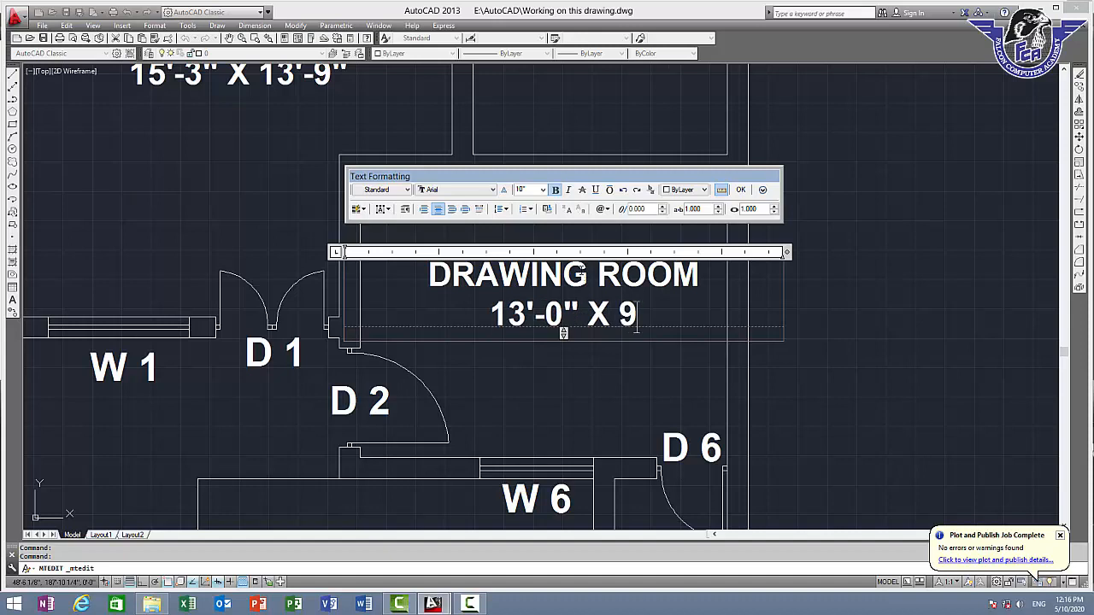
pyautogui.press('BackSpace')
pyautogui.write("10'")
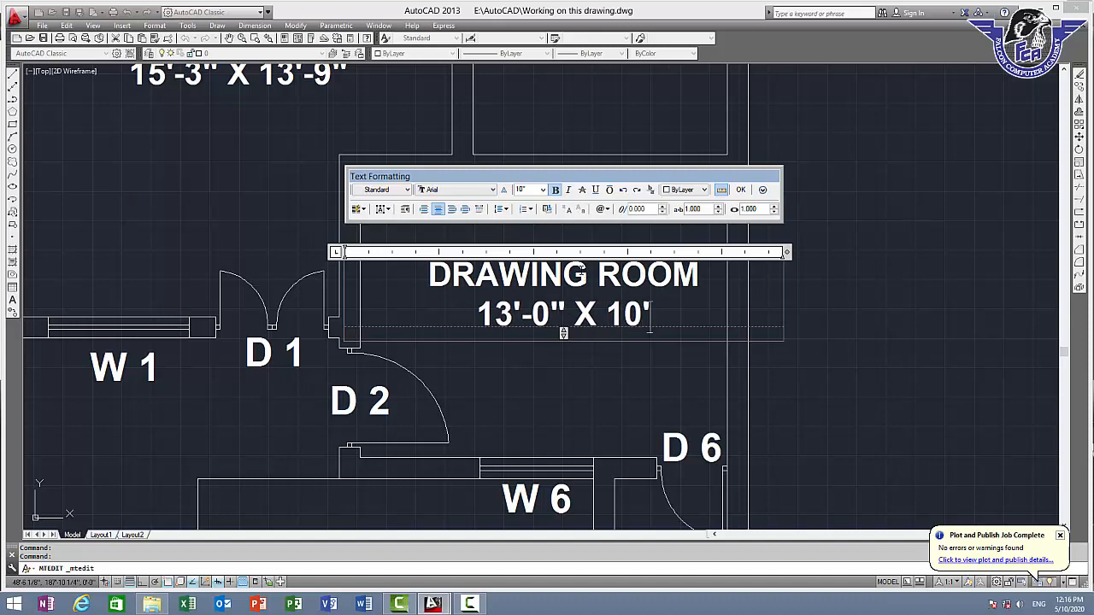
pyautogui.write('-0"')
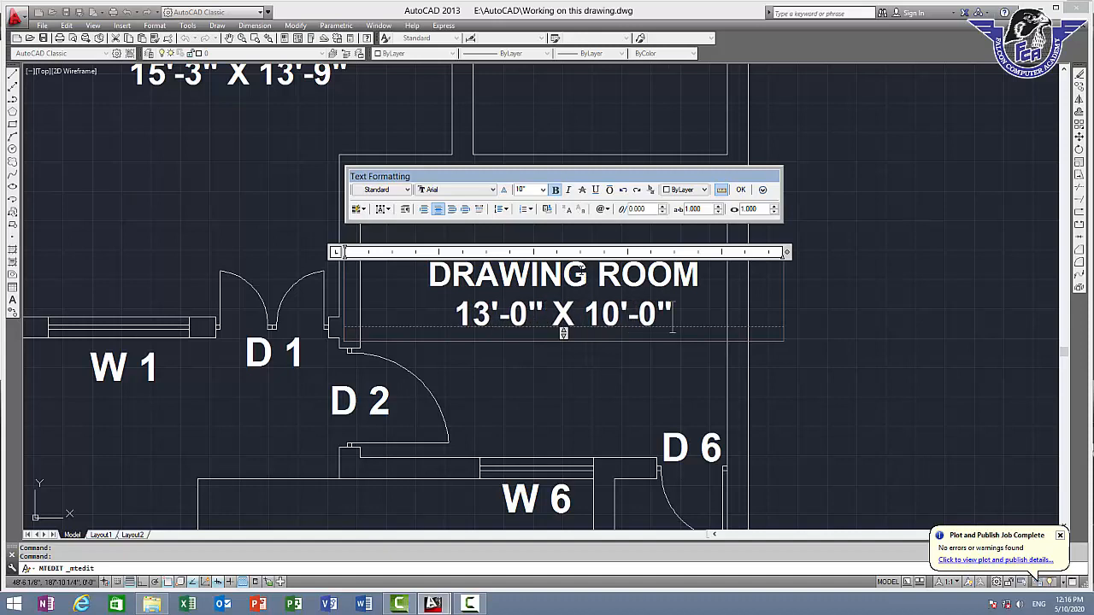
pyautogui.click(741, 189)
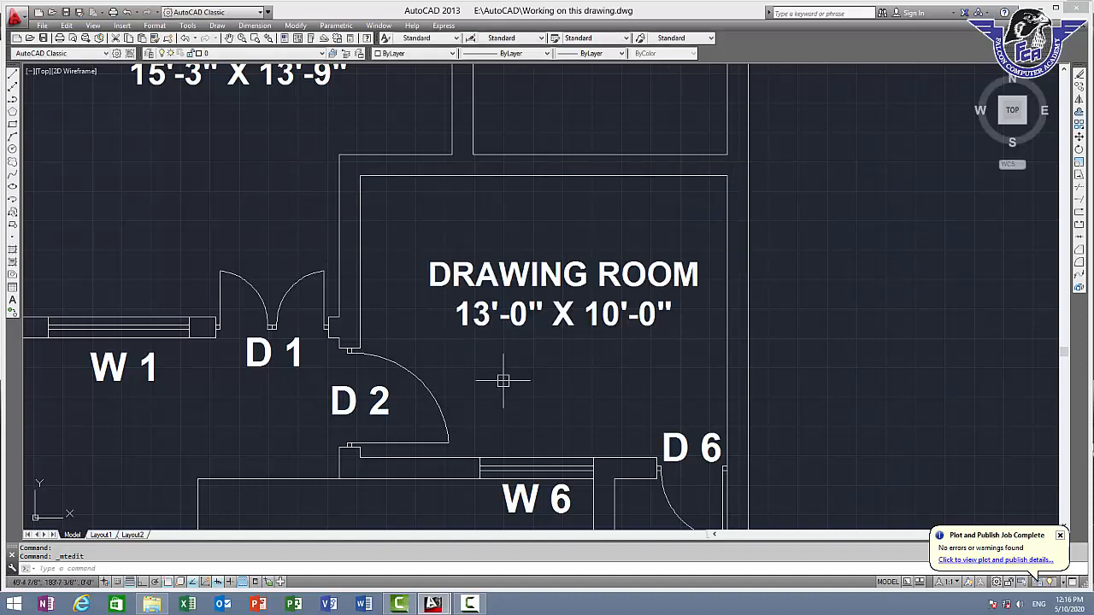
# Recheck the drawing room's depth from the W 6 wall to the upper wall
pyautogui.write('DIST')
pyautogui.press('Return')
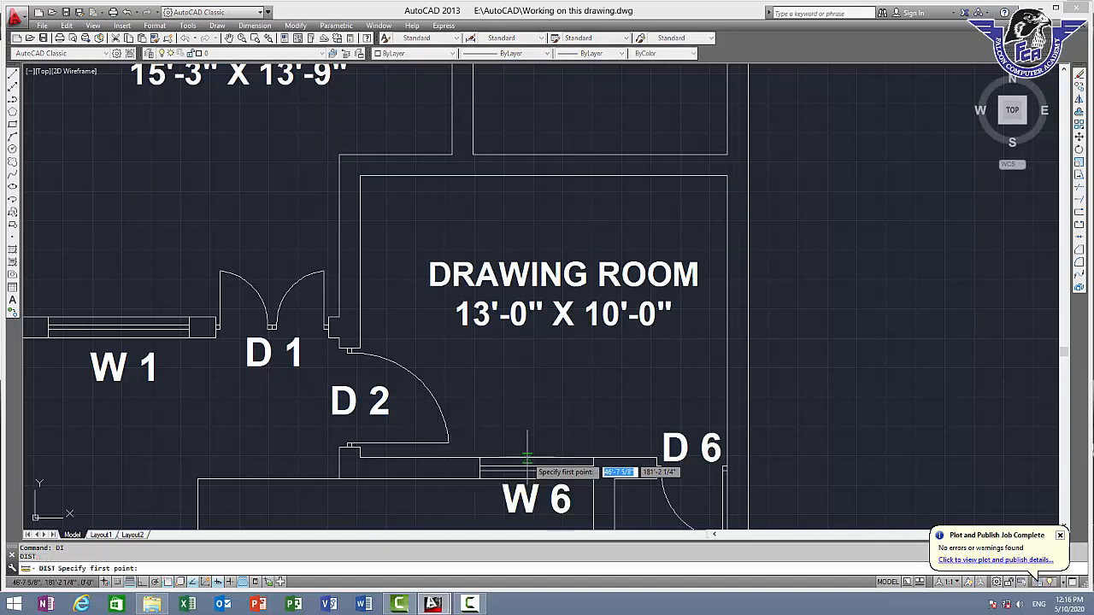
pyautogui.click(526, 457)
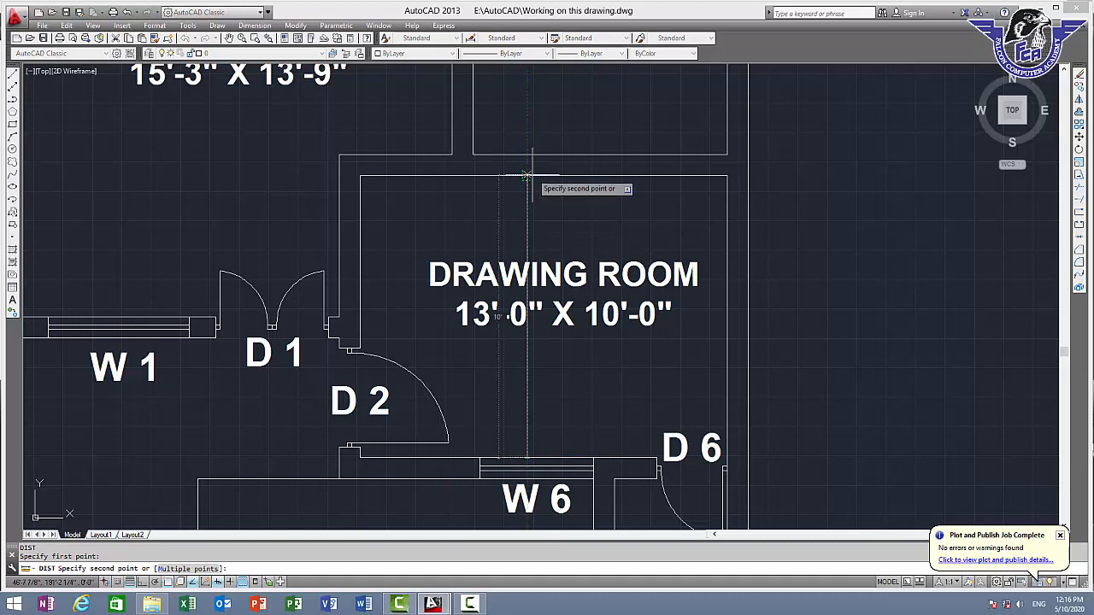
pyautogui.press('Escape')
# Copy the "BAHT 1" label into the small unlabeled room between D 6 and W 7
pyautogui.scroll(-2, 607, 335)
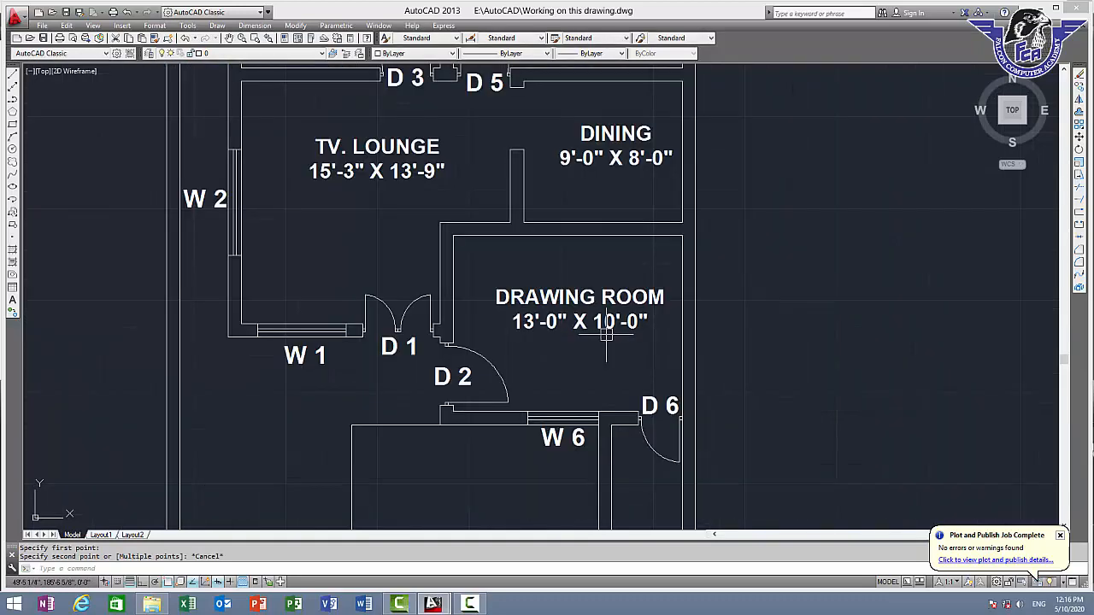
pyautogui.moveTo(582, 309); pyautogui.dragTo(522, 312, button='middle')
pyautogui.scroll(-6, 522, 290)
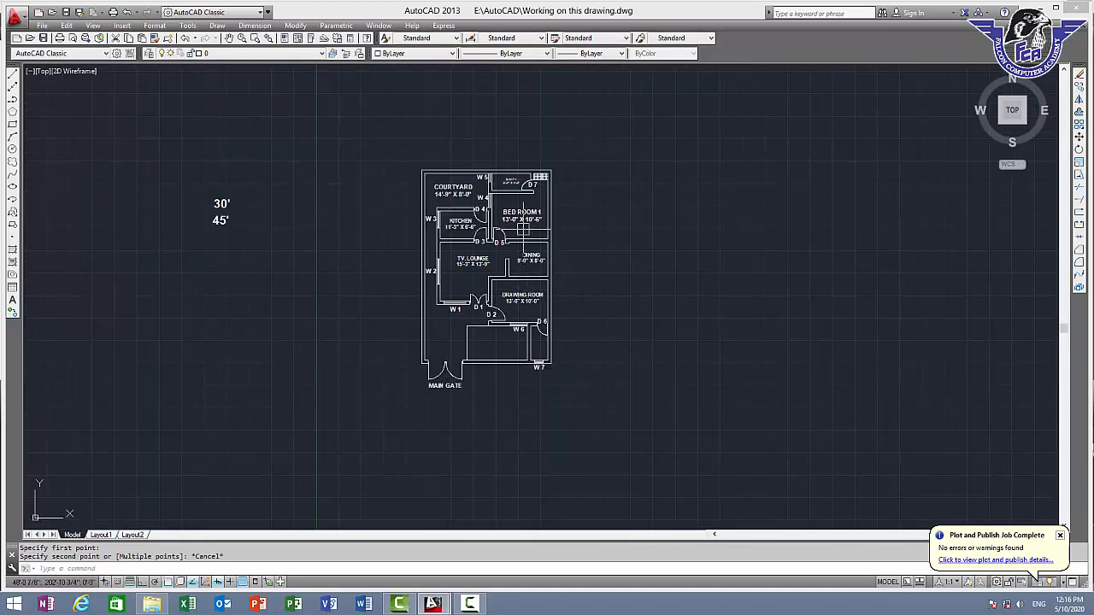
pyautogui.scroll(4, 517, 195)
pyautogui.scroll(2, 473, 133)
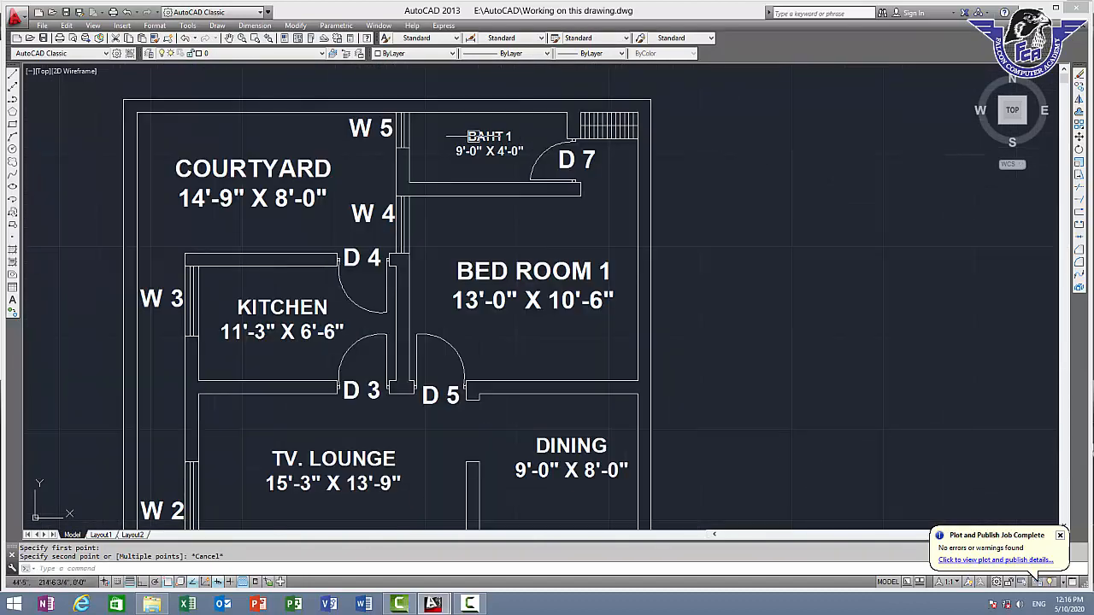
pyautogui.write('co')
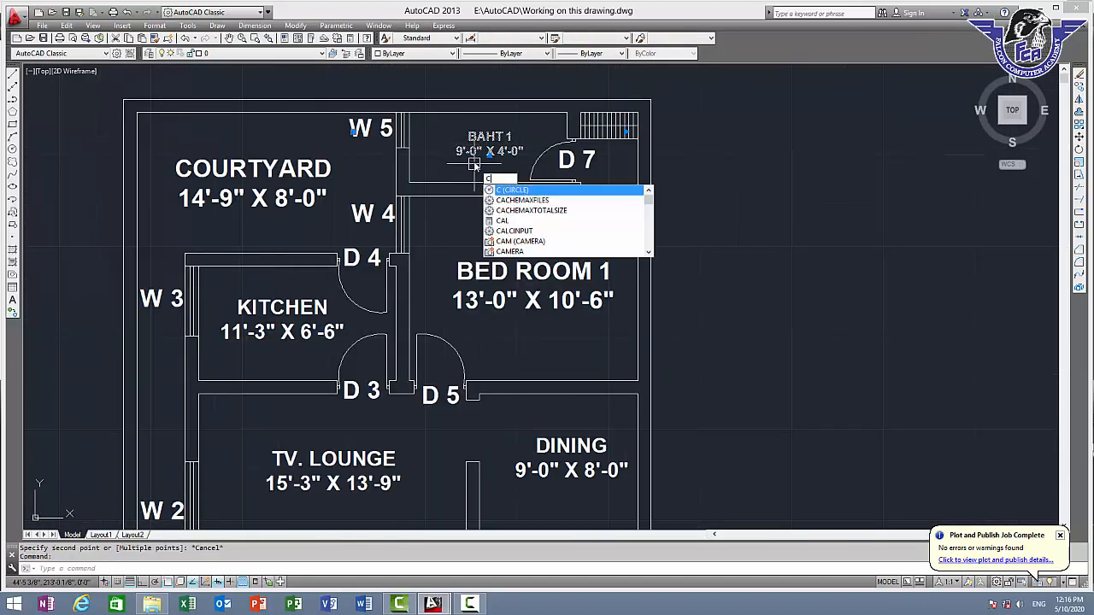
pyautogui.press('Return')
pyautogui.click(476, 145)
pyautogui.scroll(-2, 557, 390)
pyautogui.moveTo(556, 392); pyautogui.dragTo(474, 70, button='middle')
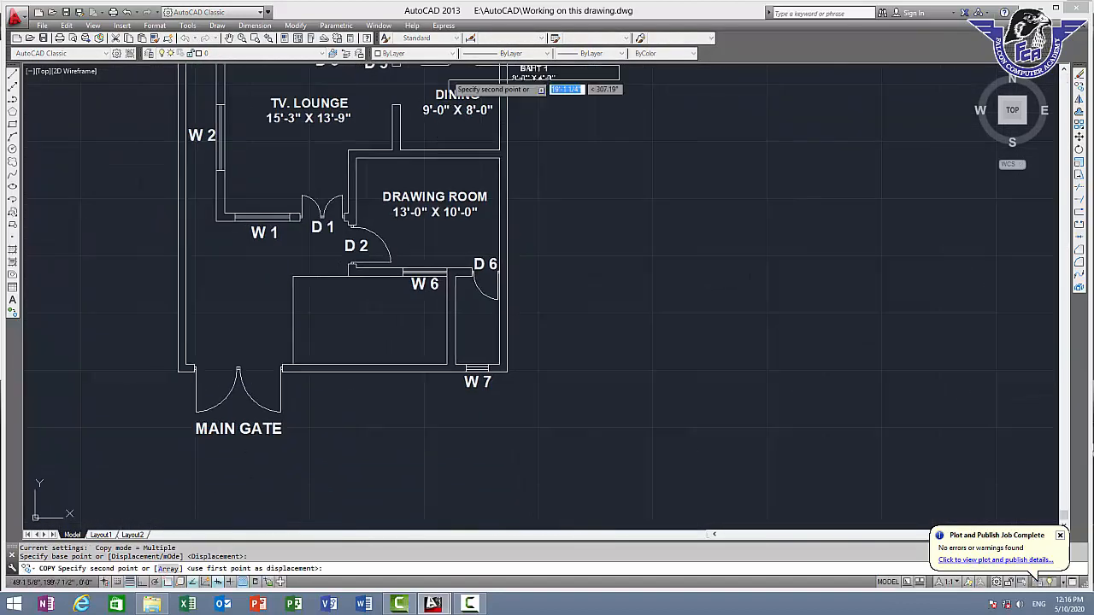
pyautogui.scroll(5, 453, 318)
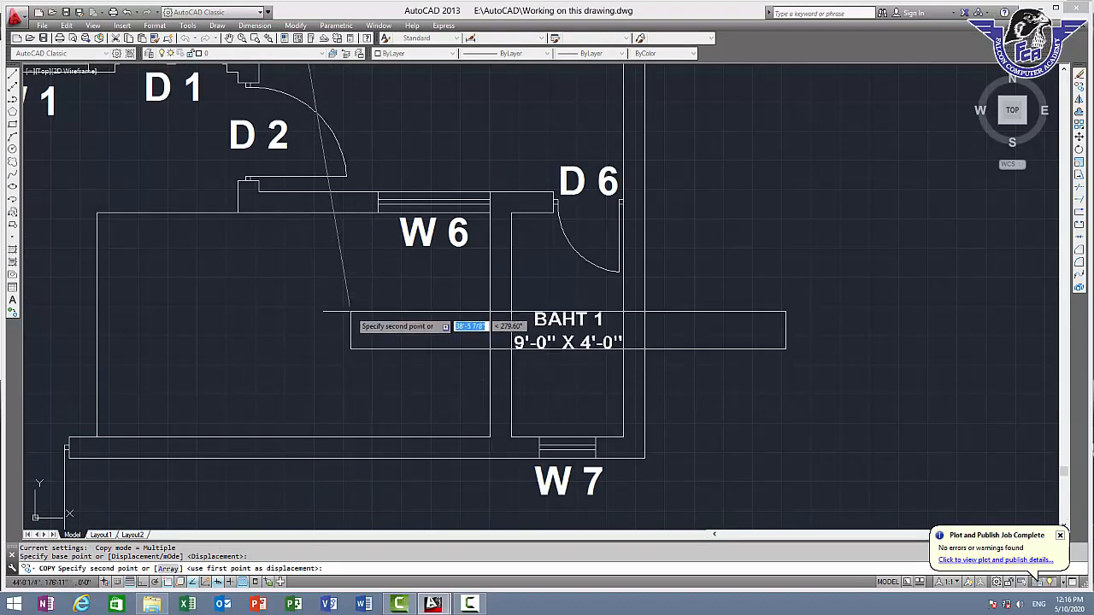
pyautogui.click(351, 313)
pyautogui.press('Escape')
# Measure the small room between D 6 and W 7 from its upper left inner corner to its lower left inner corner
pyautogui.scroll(3, 530, 205)
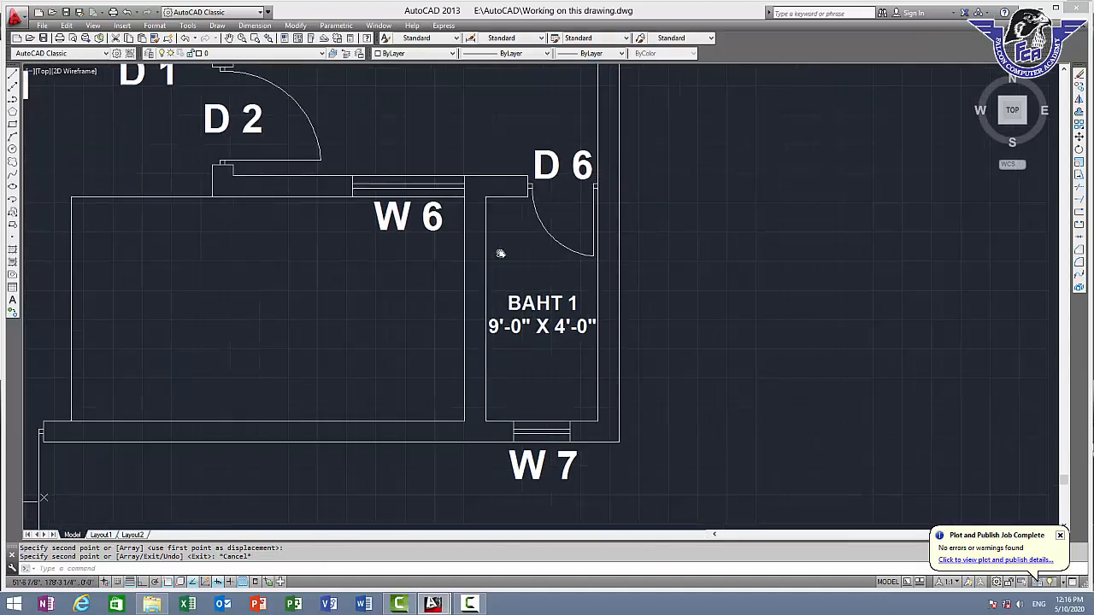
pyautogui.write('D')
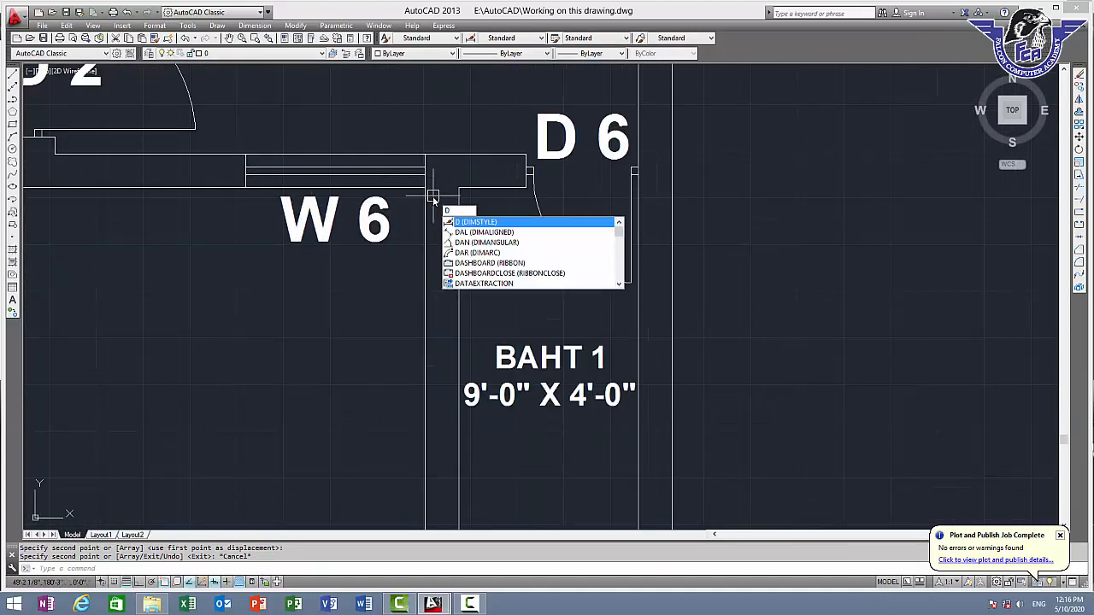
pyautogui.write('IST')
pyautogui.press('Return')
pyautogui.click(459, 159)
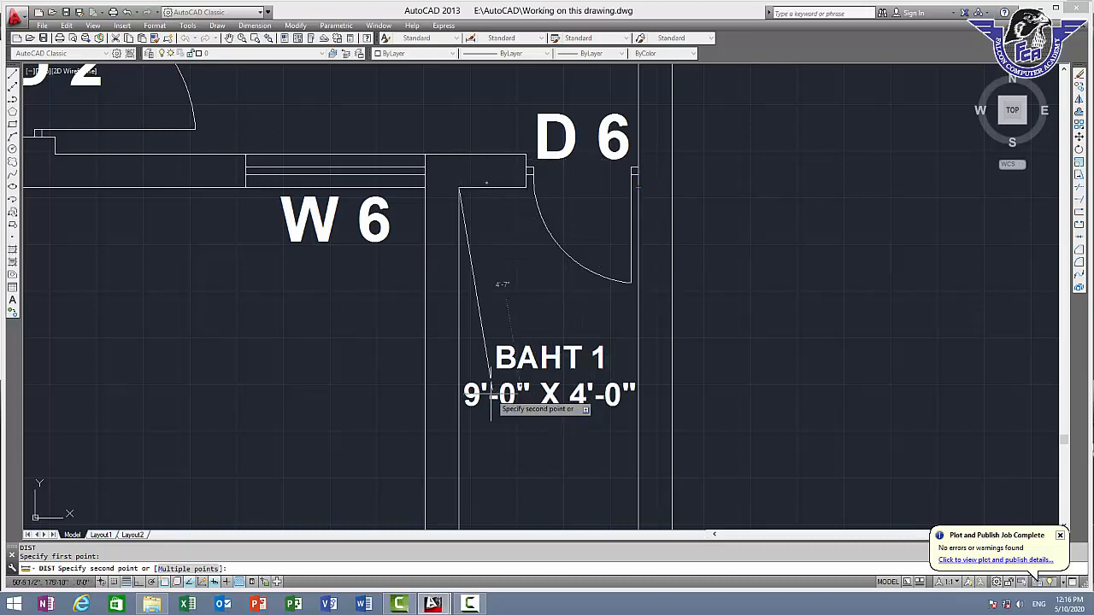
pyautogui.moveTo(492, 396); pyautogui.dragTo(477, 252, button='middle')
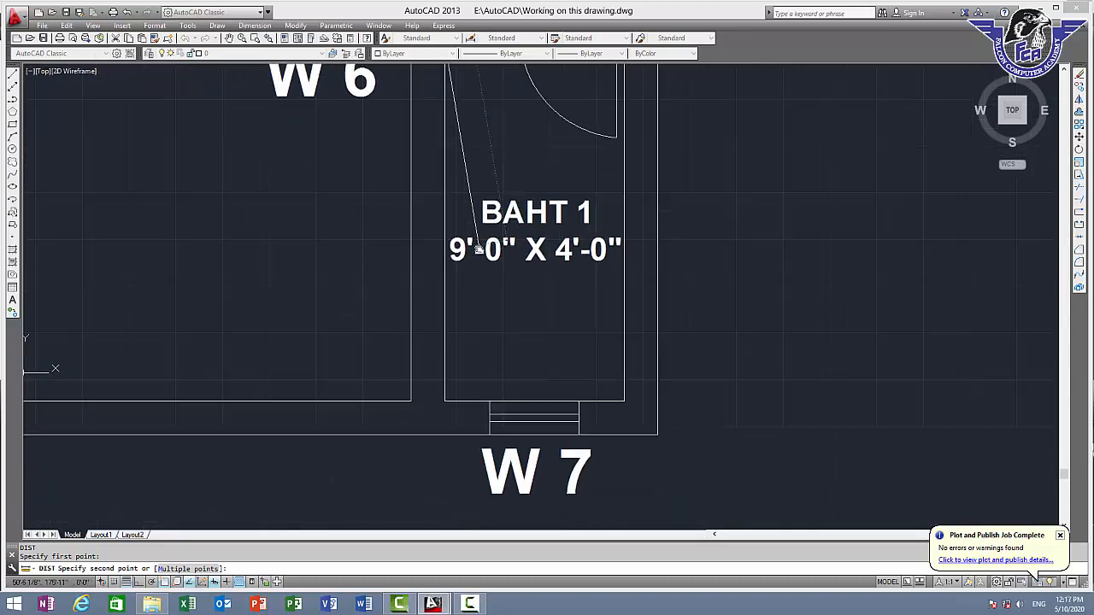
pyautogui.click(444, 402)
pyautogui.moveTo(1092, 412)
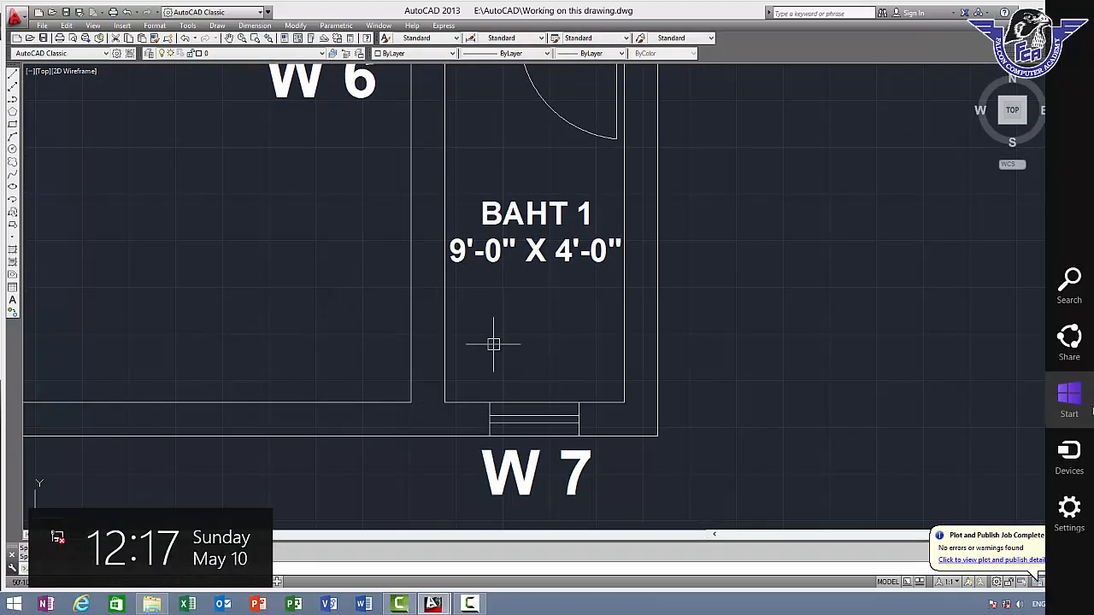
pyautogui.press('Escape')
# Change the copied "BAHT 1" label above W 7 to "BAHT 2" with the size line 4'-0" X 8'-0"
pyautogui.doubleClick(569, 213)
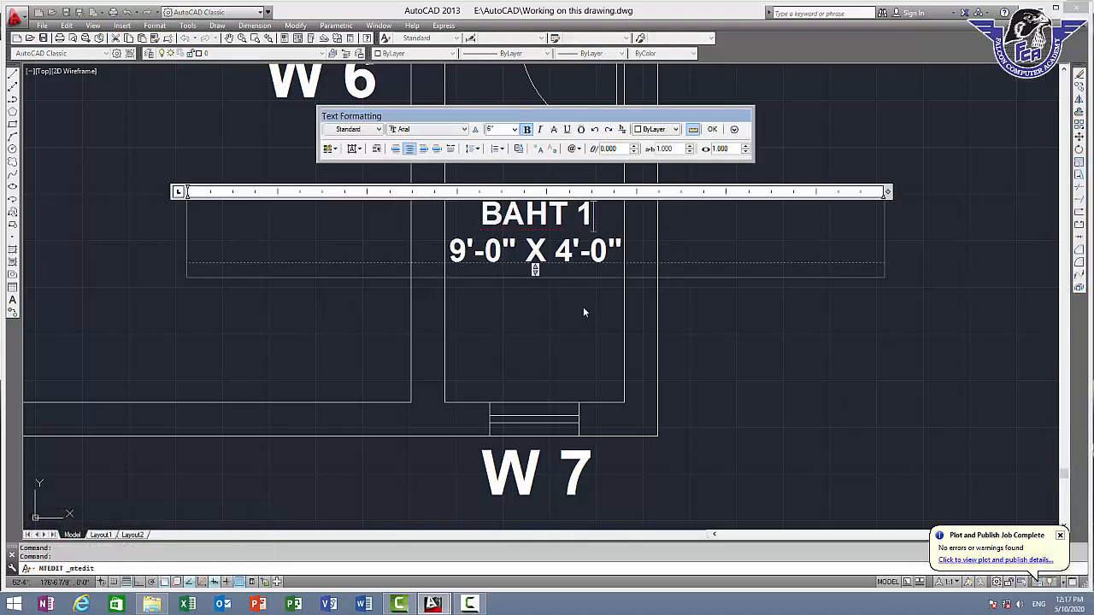
pyautogui.press('BackSpace')
pyautogui.write('2')
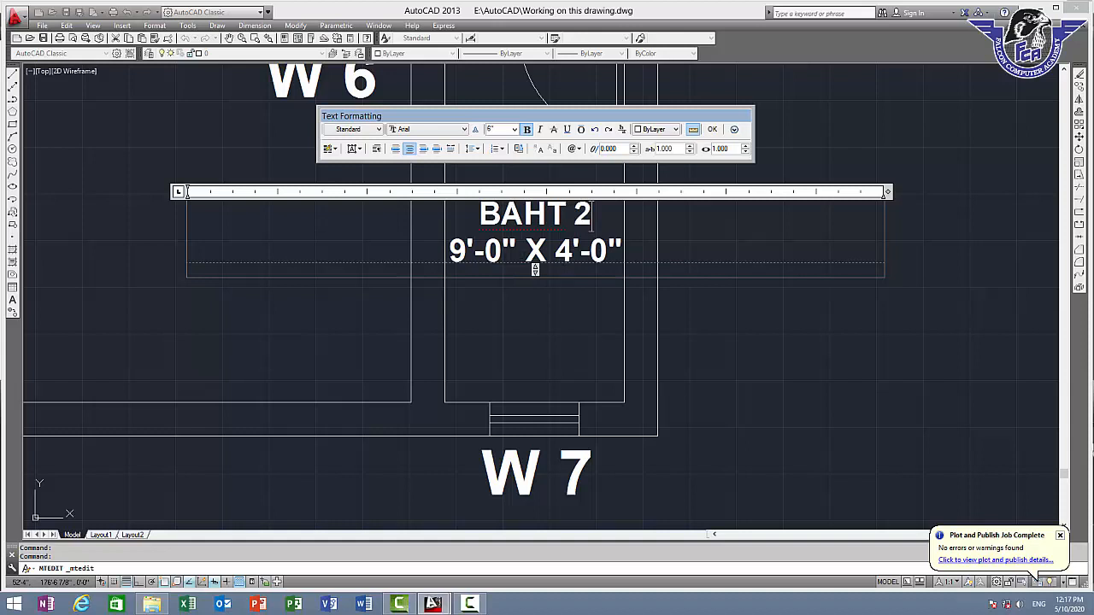
pyautogui.press('BackSpace')
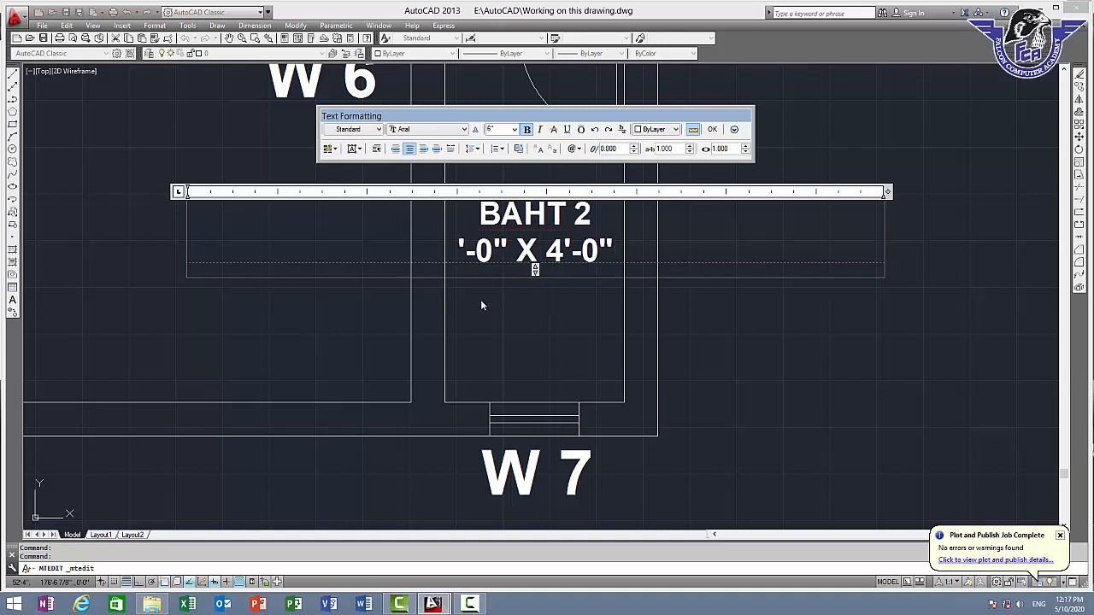
pyautogui.write('4')
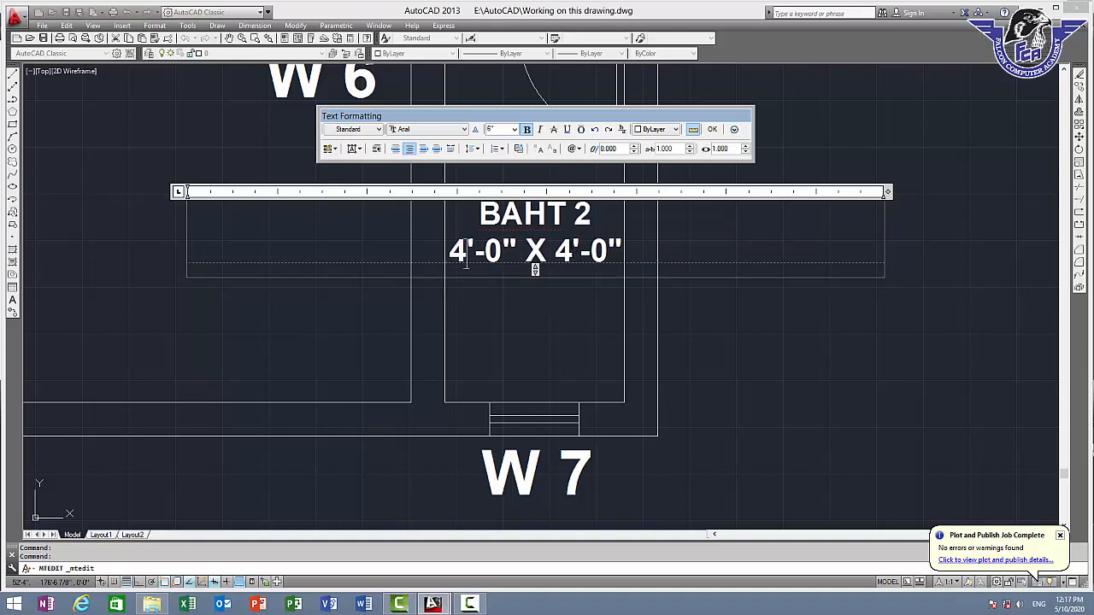
pyautogui.press('BackSpace')
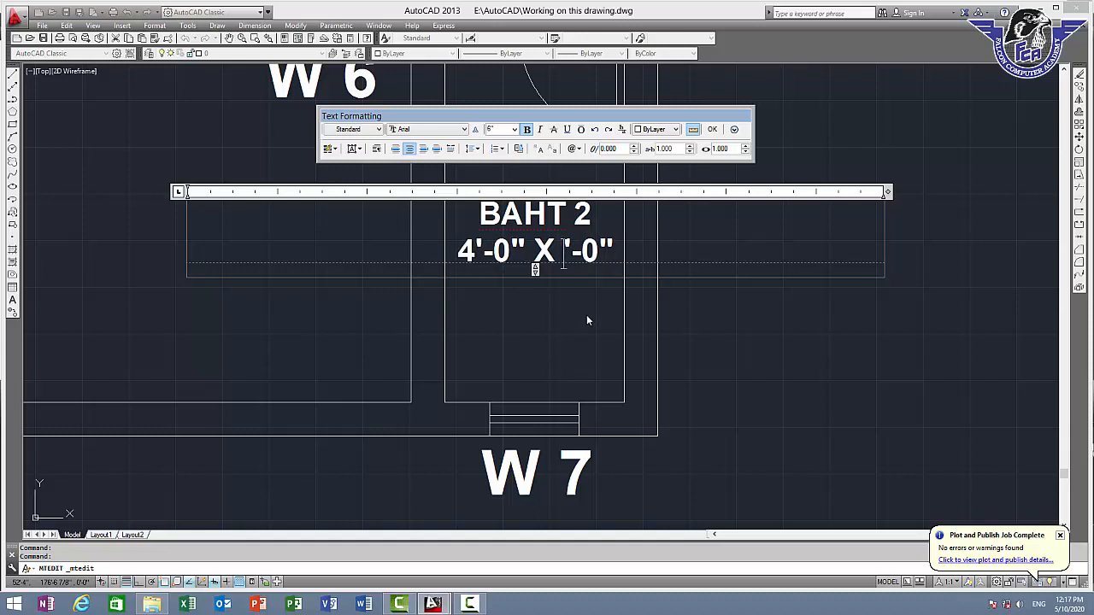
pyautogui.write('8')
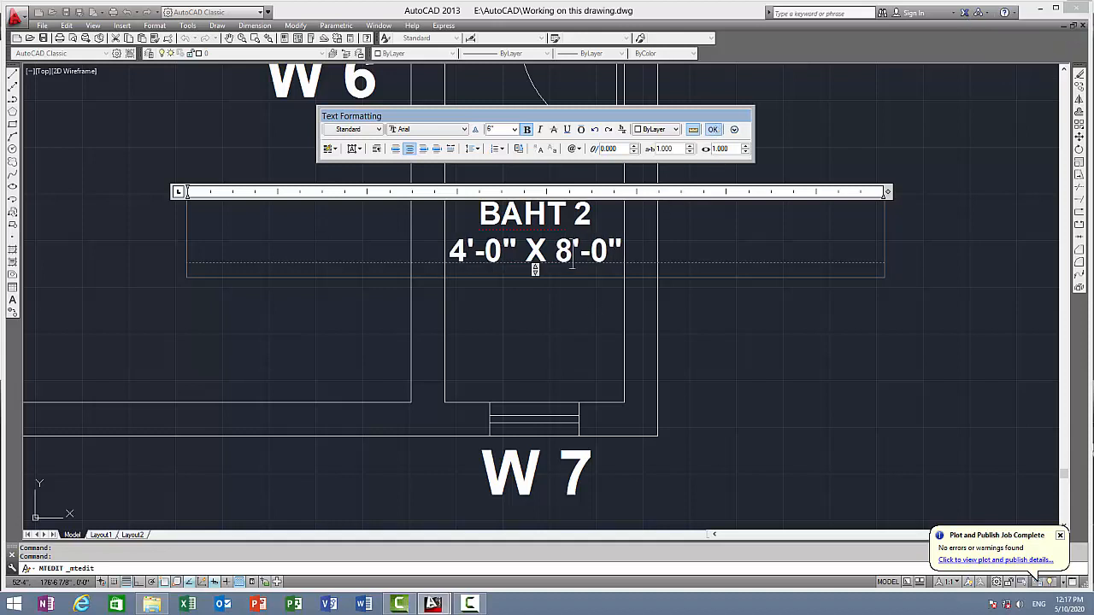
pyautogui.click(713, 130)
# Recheck the depth of the "BAHT 2" room along its left inner wall
pyautogui.scroll(-2, 660, 267)
pyautogui.write('DI')
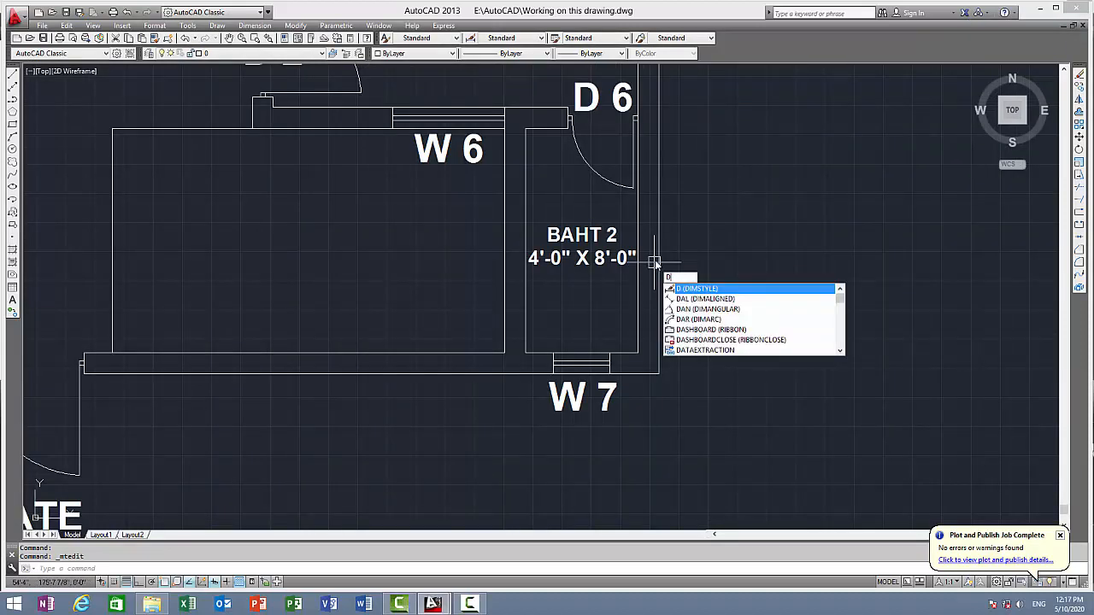
pyautogui.press('Return')
pyautogui.click(525, 128)
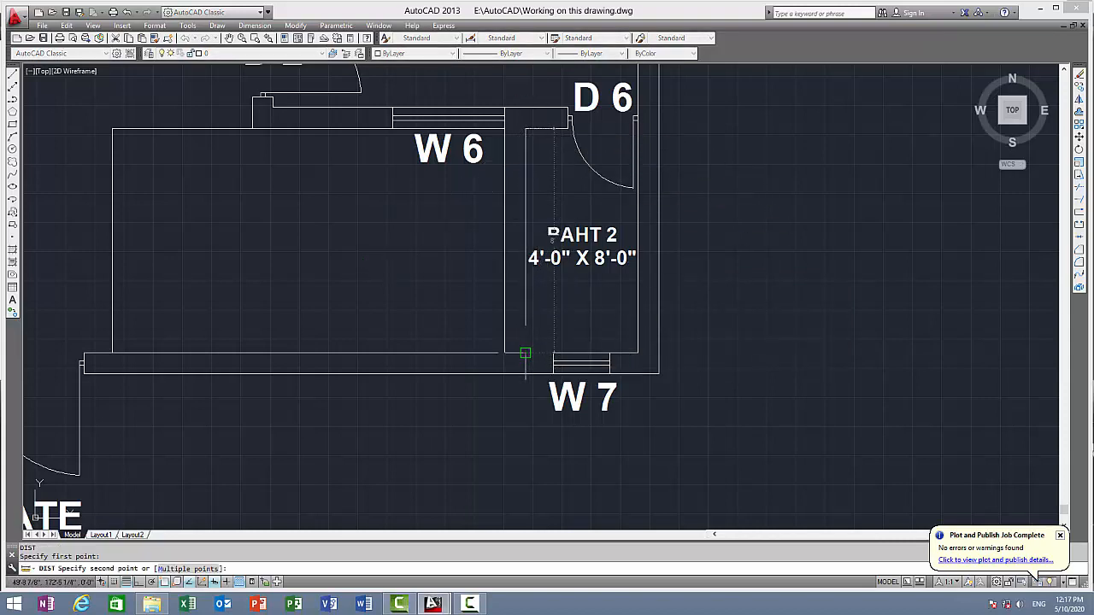
pyautogui.press('Escape')
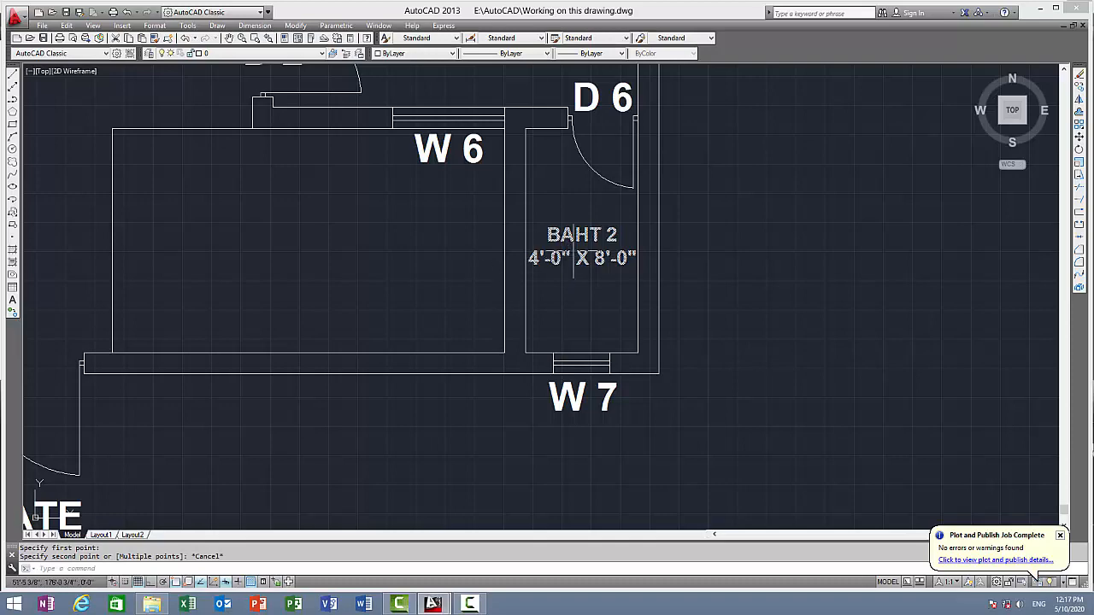
# Copy the "DRAWING ROOM" label into the unlabeled rectangular area below W 6
pyautogui.scroll(1, 573, 254)
pyautogui.scroll(-1, 515, 227)
pyautogui.moveTo(588, 251)
pyautogui.mouseDown(button='middle')
pyautogui.moveTo(571, 244)
pyautogui.moveTo(842, 323)
pyautogui.mouseUp(button='middle')
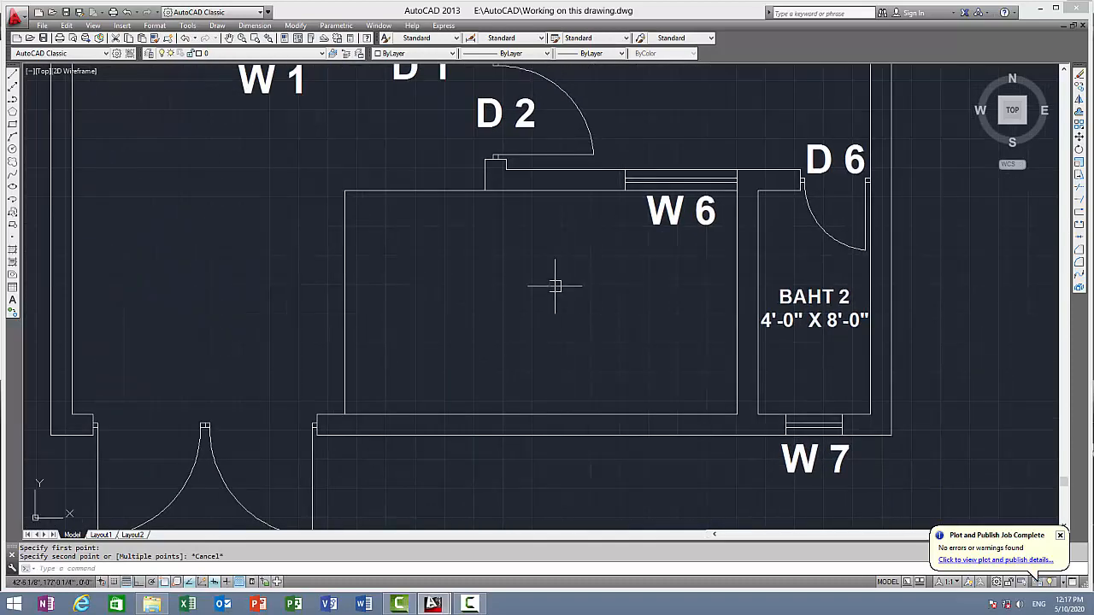
pyautogui.moveTo(717, 249); pyautogui.dragTo(726, 349, button='middle')
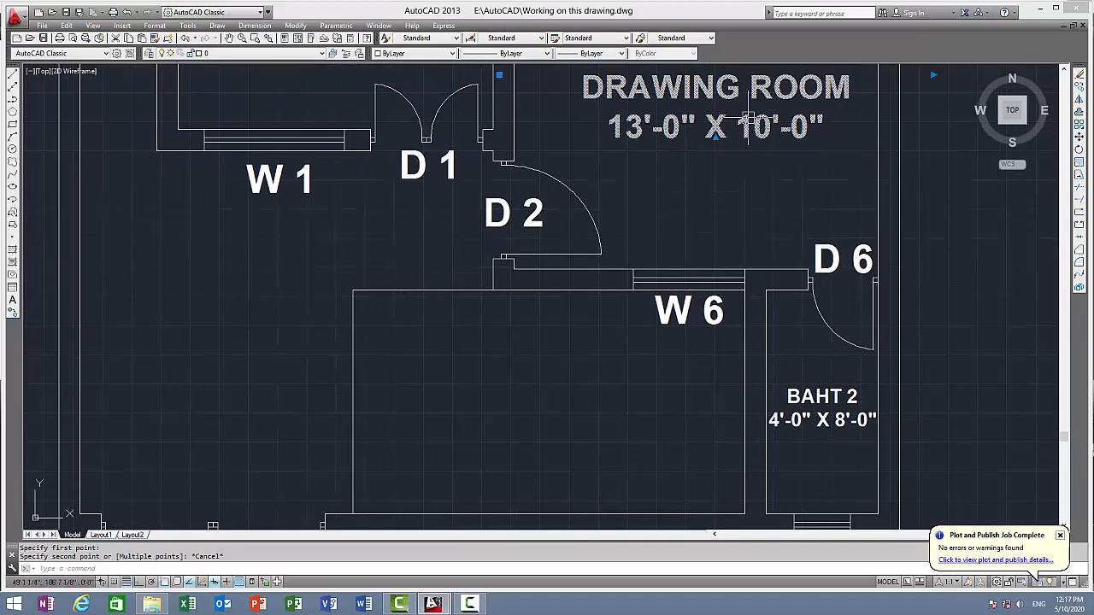
pyautogui.write('co')
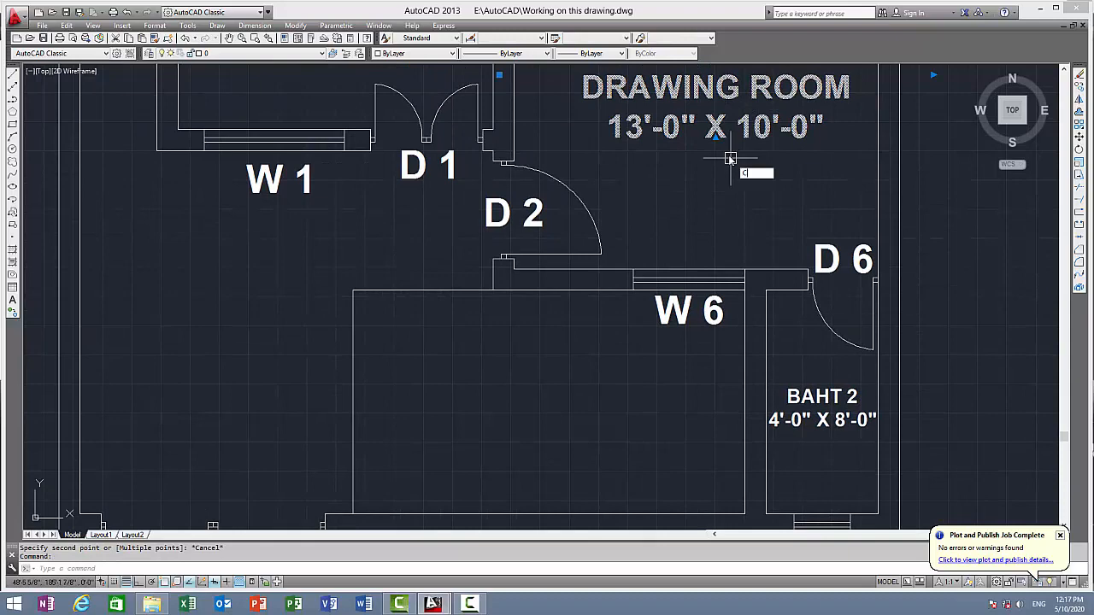
pyautogui.press('Return')
pyautogui.click(708, 130)
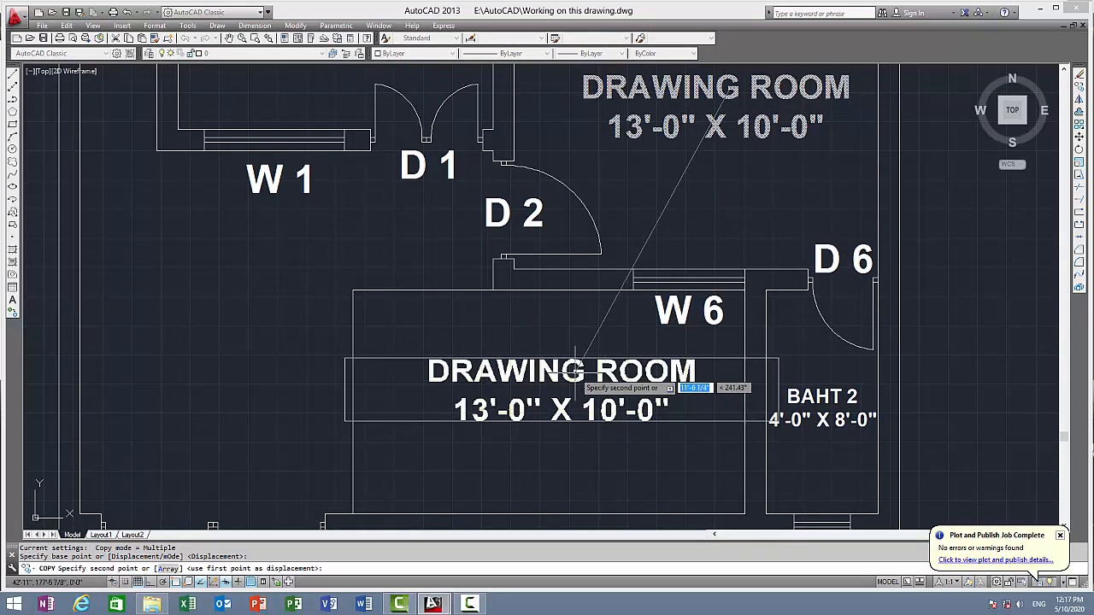
pyautogui.click(580, 382)
pyautogui.press('Escape')
# Measure the width of the area below W 6 from its upper left corner to its upper right corner
pyautogui.moveTo(733, 305); pyautogui.dragTo(765, 186, button='middle')
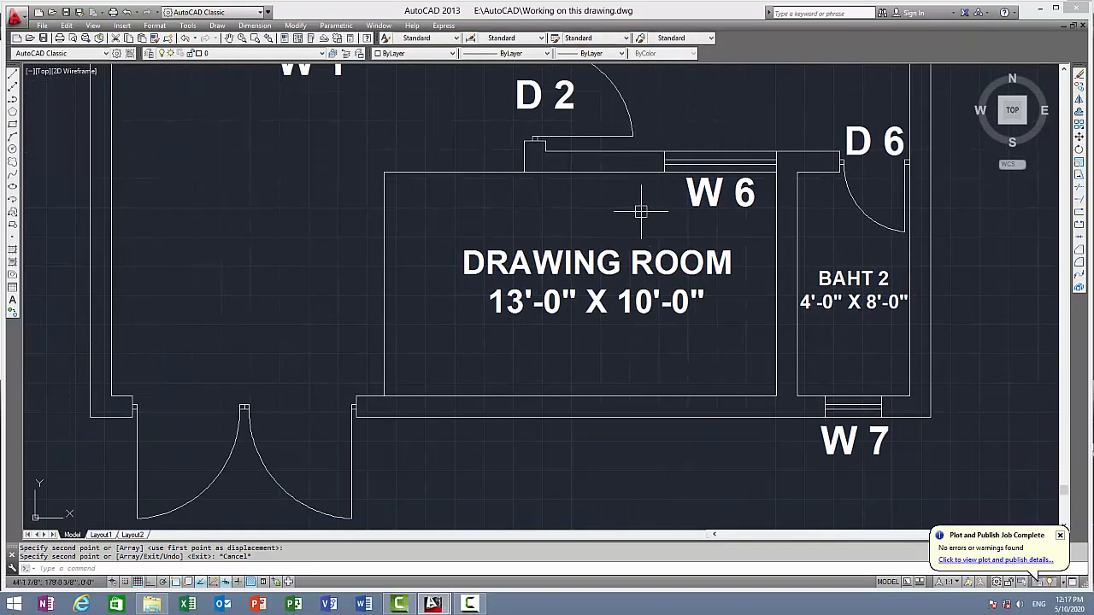
pyautogui.write('DI')
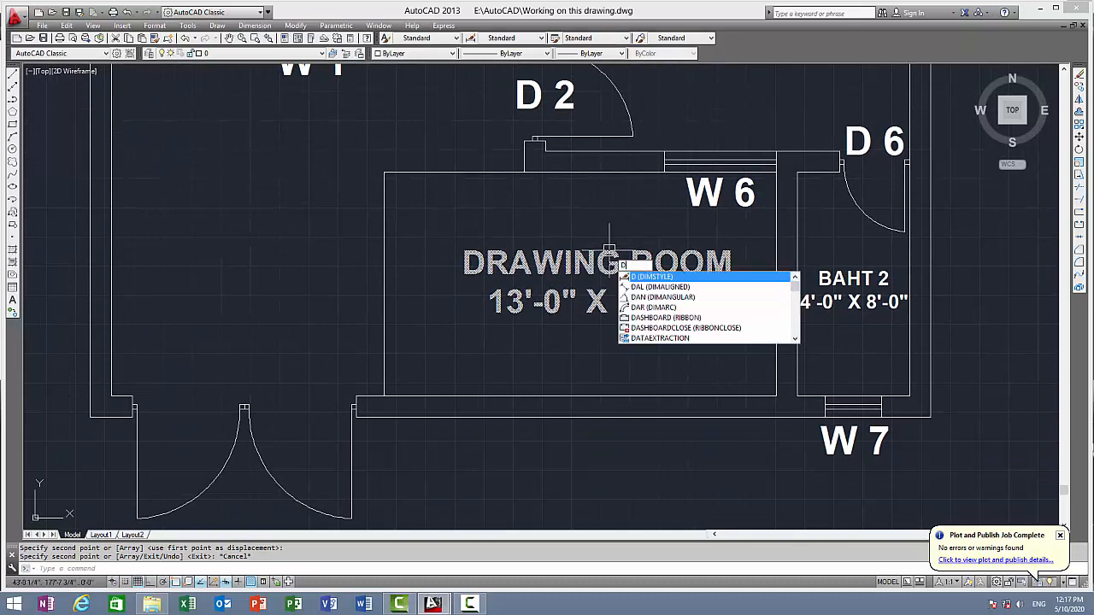
pyautogui.press('Return')
pyautogui.click(384, 172)
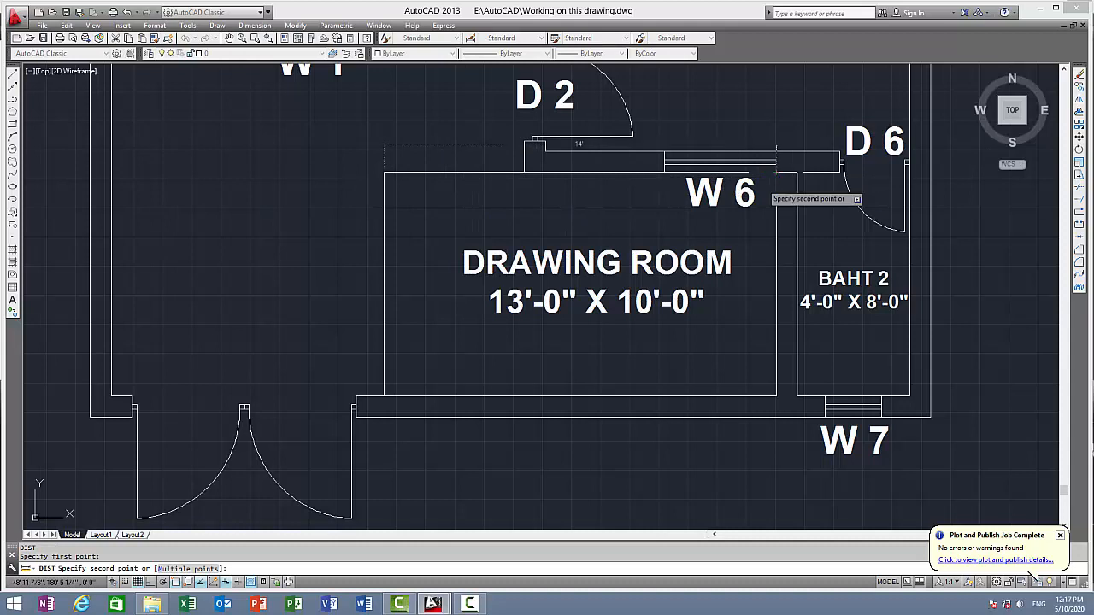
pyautogui.press('Escape')
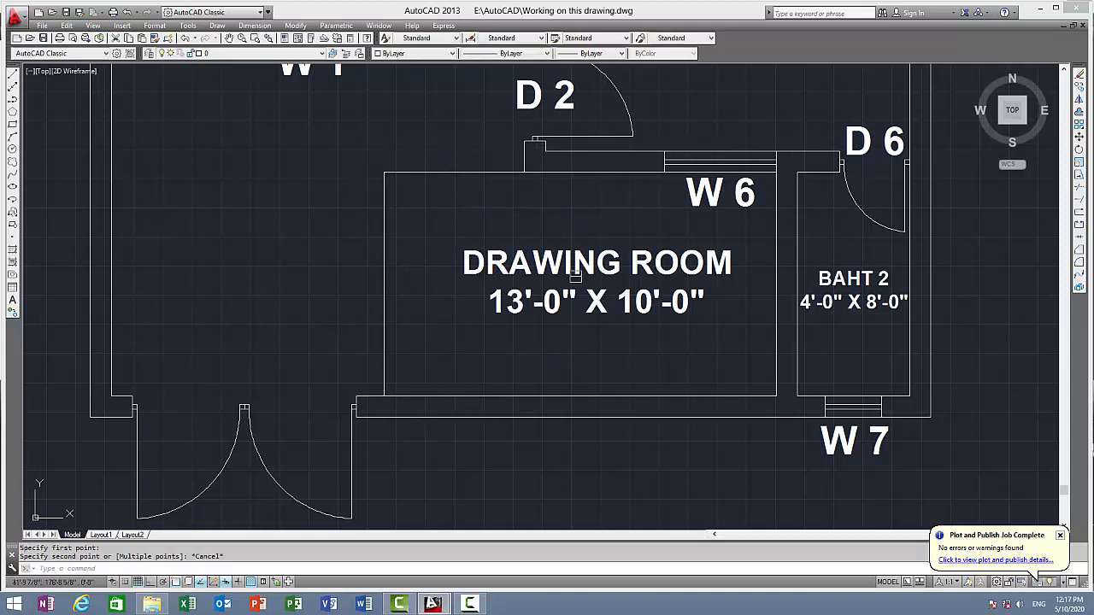
# Change the copied "DRAWING ROOM" label below W 6 to "LOWN" with the size line 14'-0" X 8'-0"
pyautogui.doubleClick(596, 263)
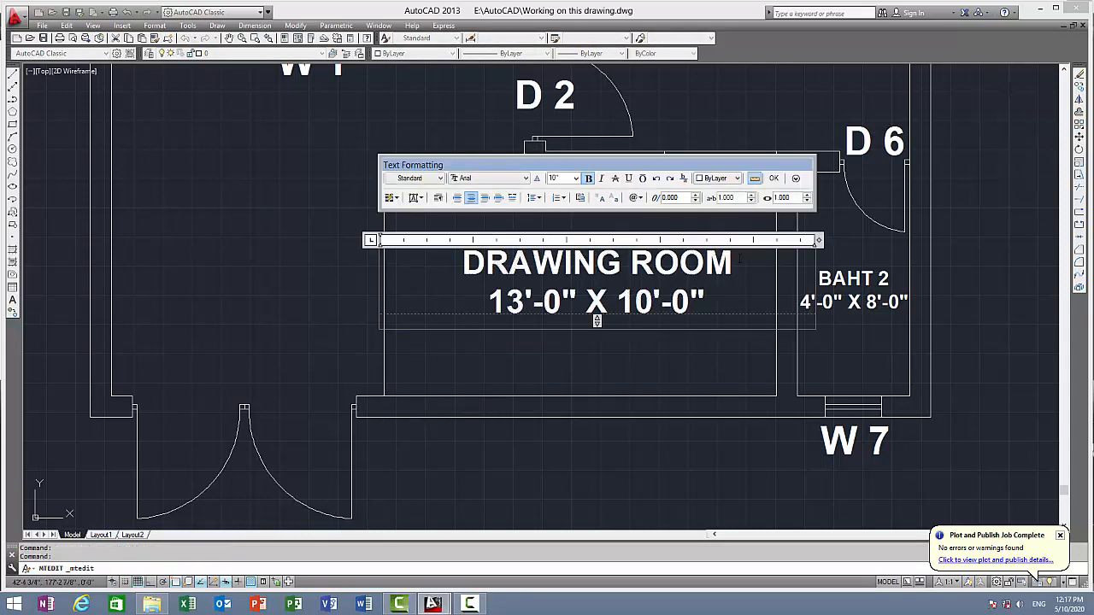
pyautogui.moveTo(739, 267); pyautogui.dragTo(460, 267)
pyautogui.write('LOWN')
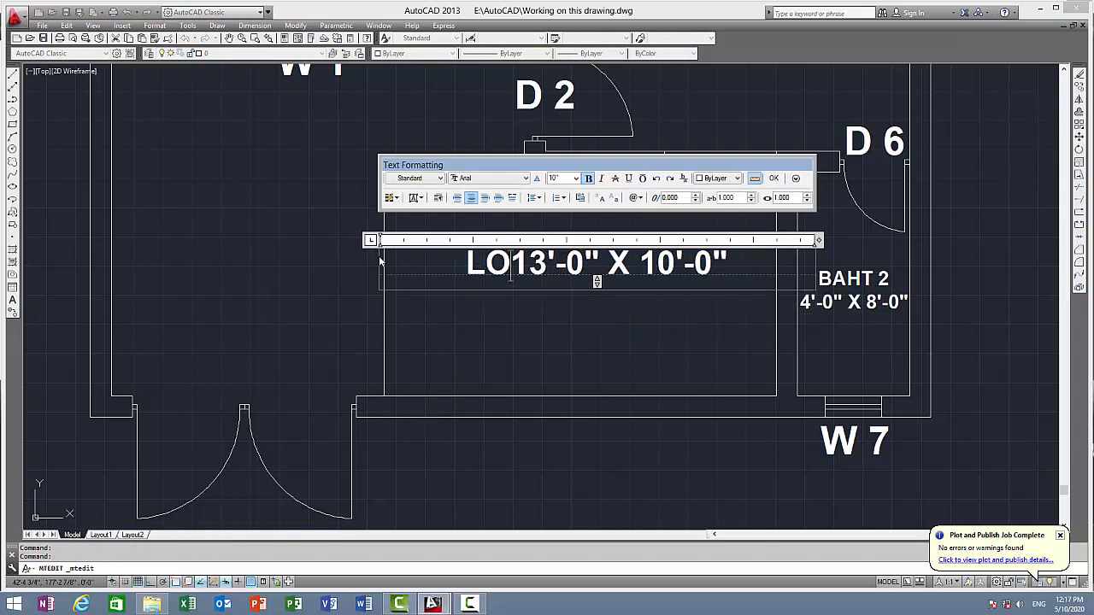
pyautogui.press('Return')
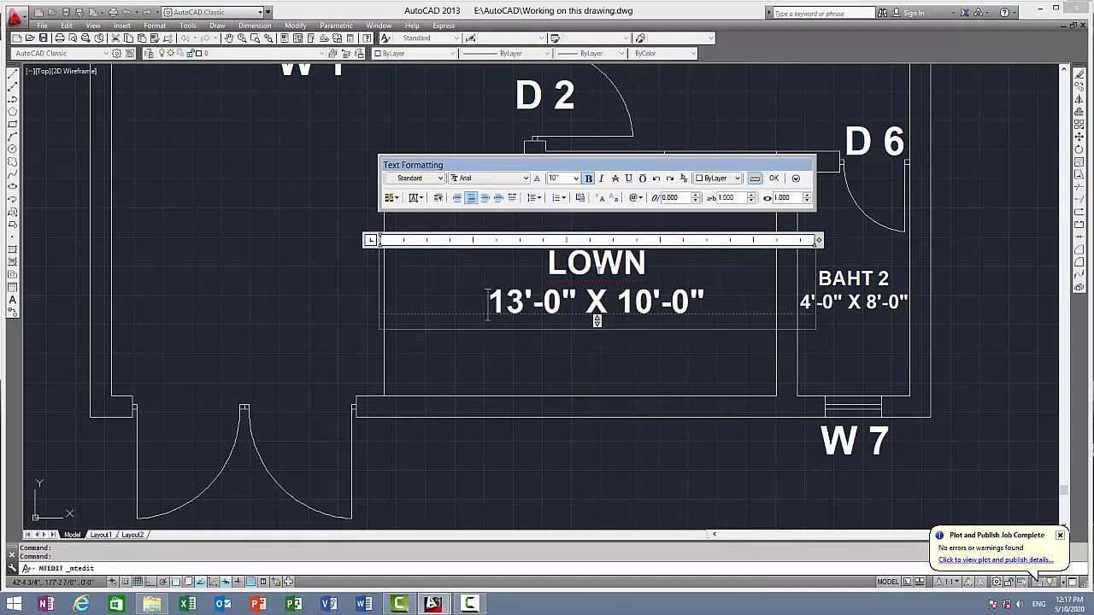
pyautogui.rightClick(600, 274)
pyautogui.click(564, 271)
pyautogui.press('BackSpace')
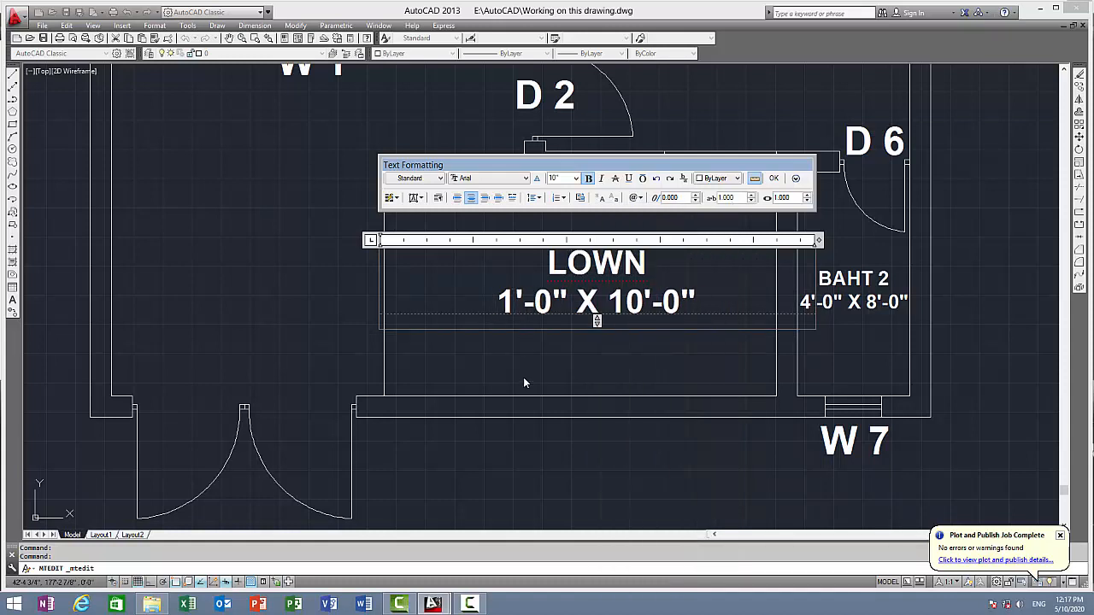
pyautogui.write('4')
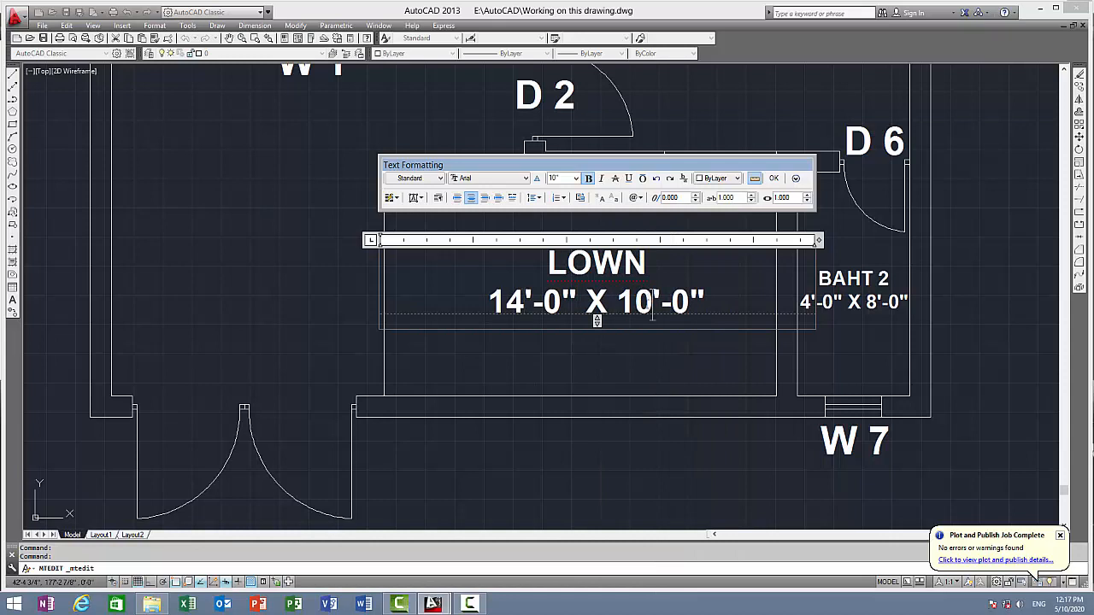
pyautogui.press('BackSpace')
pyautogui.press('BackSpace')
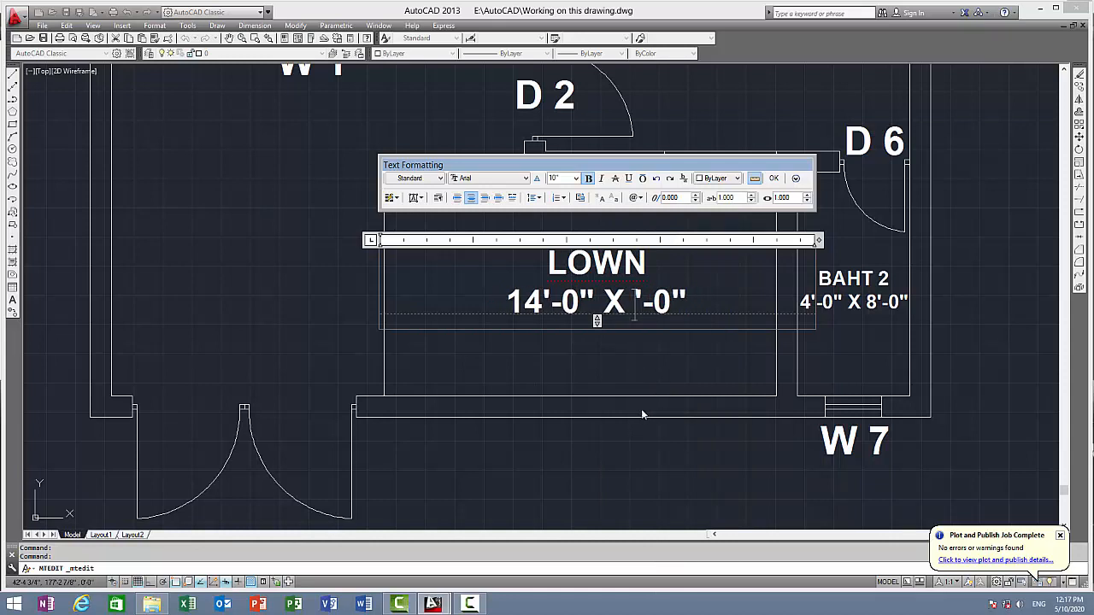
pyautogui.write('8')
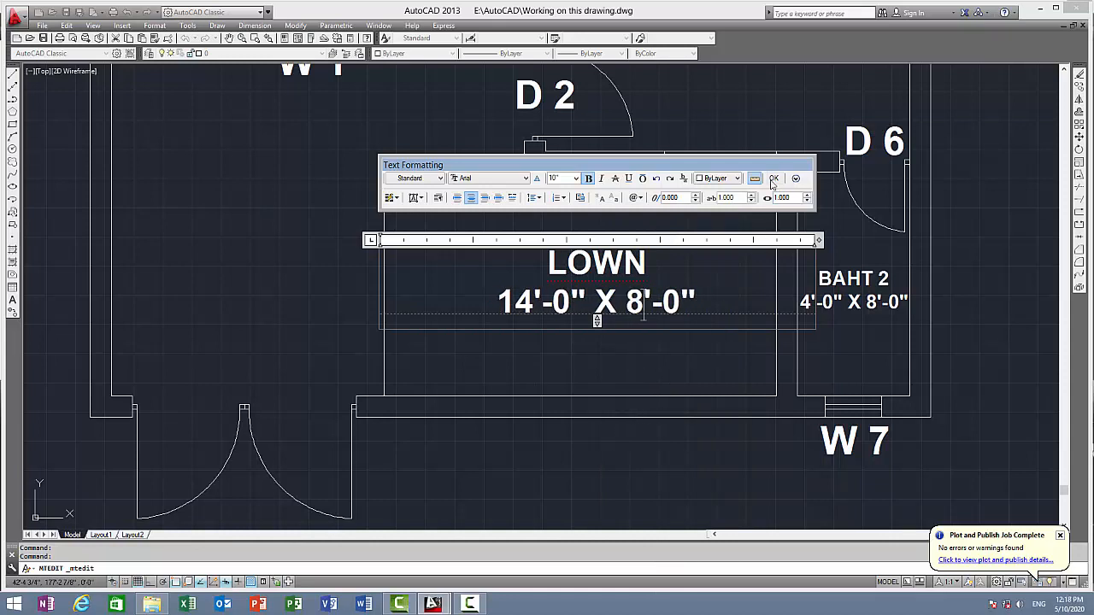
pyautogui.click(772, 180)
# Review the whole labeled floor plan and save the drawing under its existing name
pyautogui.scroll(-6, 683, 359)
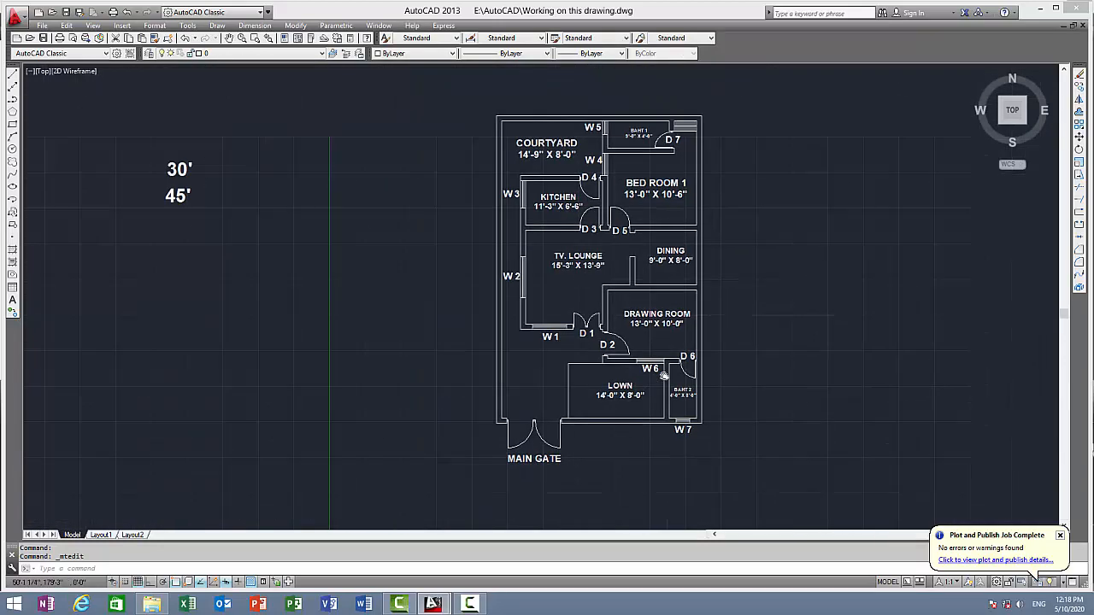
pyautogui.scroll(-2, 654, 381)
pyautogui.moveTo(663, 376)
pyautogui.mouseDown(button='middle')
pyautogui.moveTo(654, 381)
pyautogui.moveTo(583, 276)
pyautogui.mouseUp(button='middle')
pyautogui.scroll(2, 523, 231)
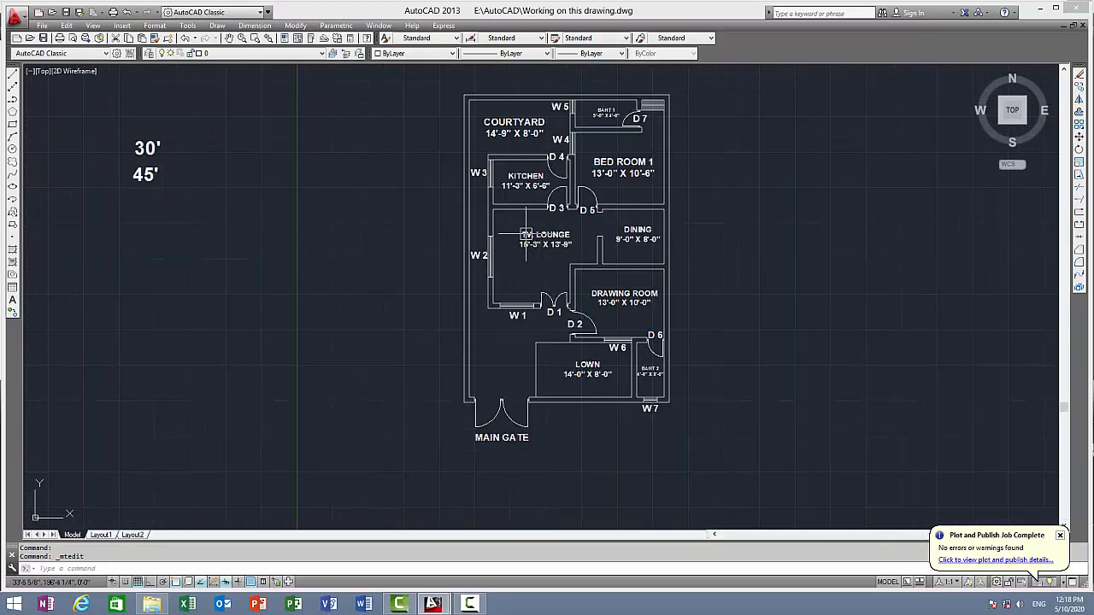
pyautogui.scroll(1, 527, 233)
pyautogui.scroll(-1, 516, 232)
pyautogui.moveTo(517, 232)
pyautogui.mouseDown(button='middle')
pyautogui.moveTo(408, 253)
pyautogui.moveTo(382, 231)
pyautogui.mouseUp(button='middle')
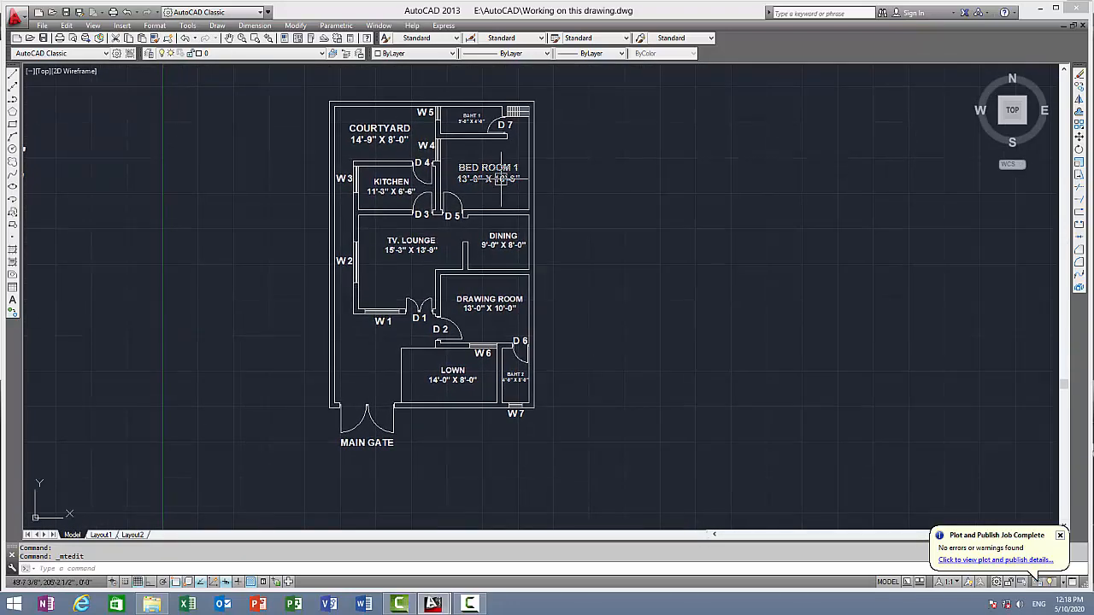
pyautogui.moveTo(502, 179)
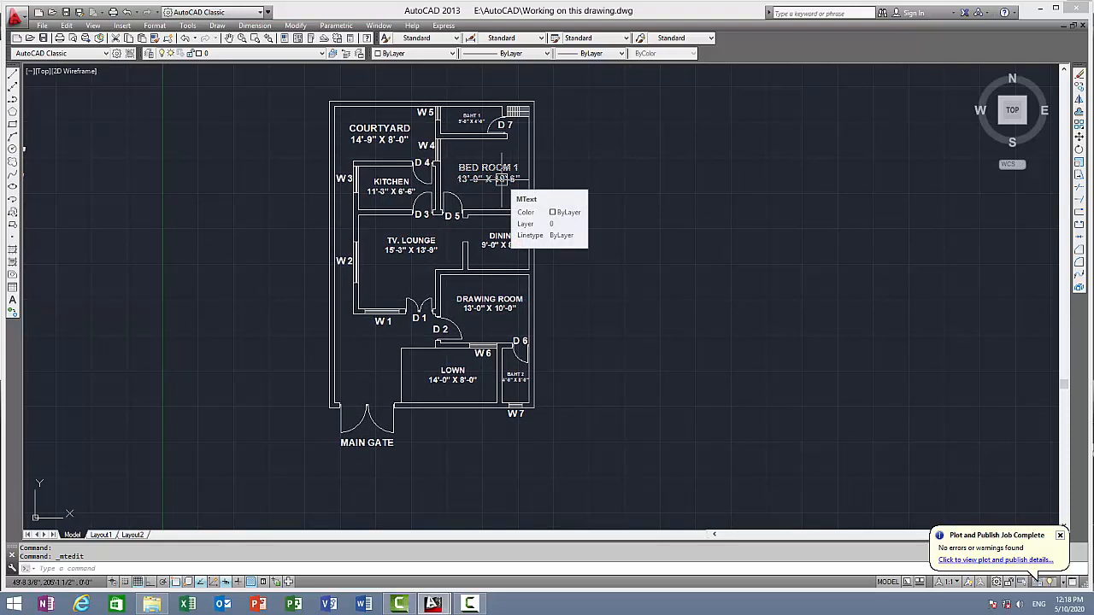
pyautogui.hotkey('ctrl', 's')
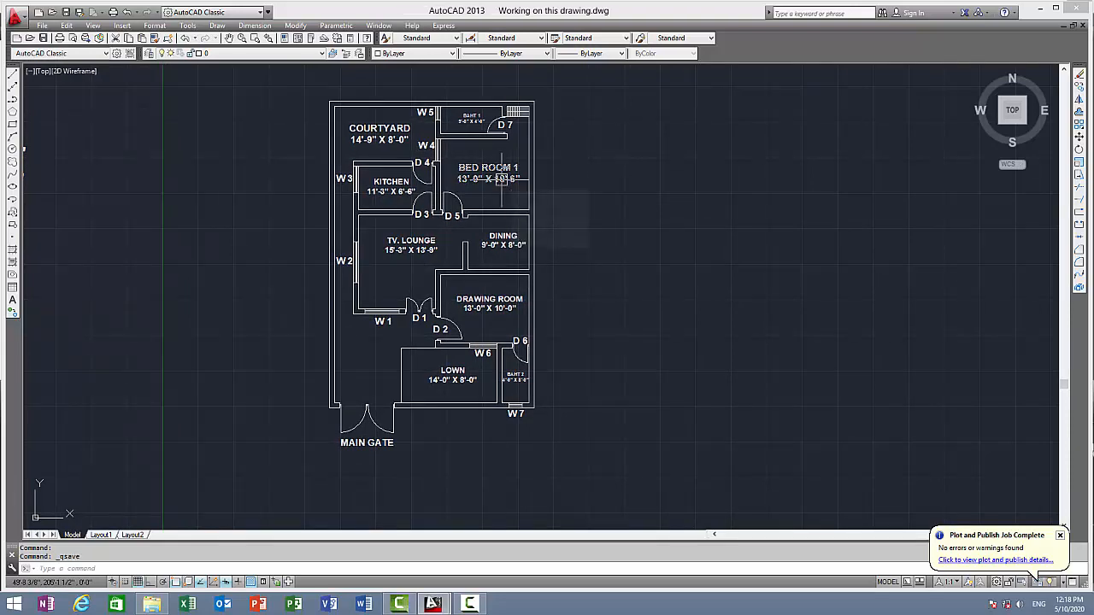
pyautogui.moveTo(454, 165)
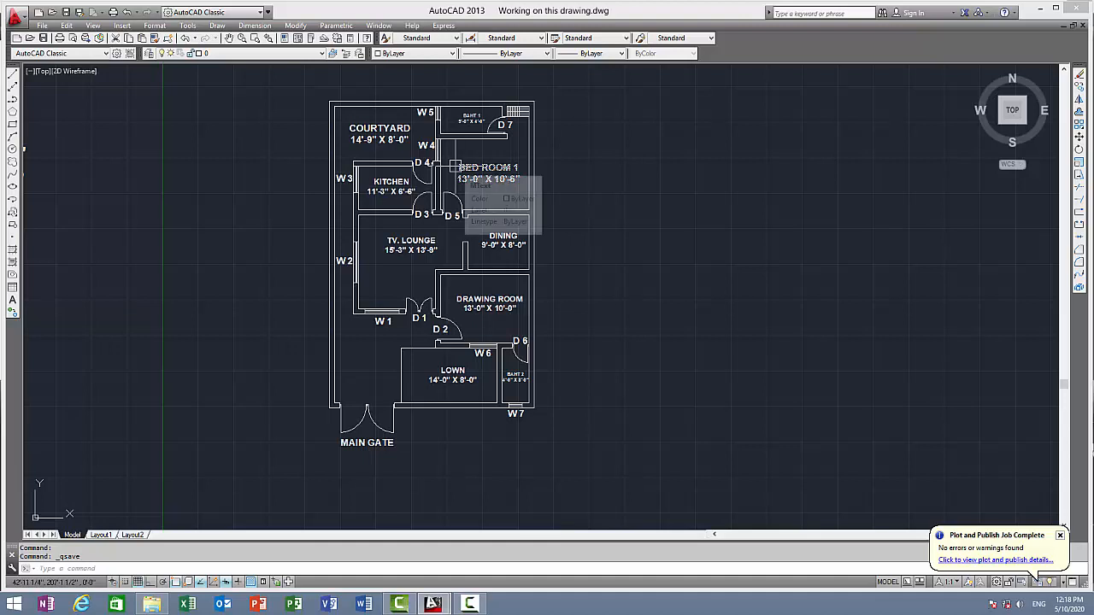